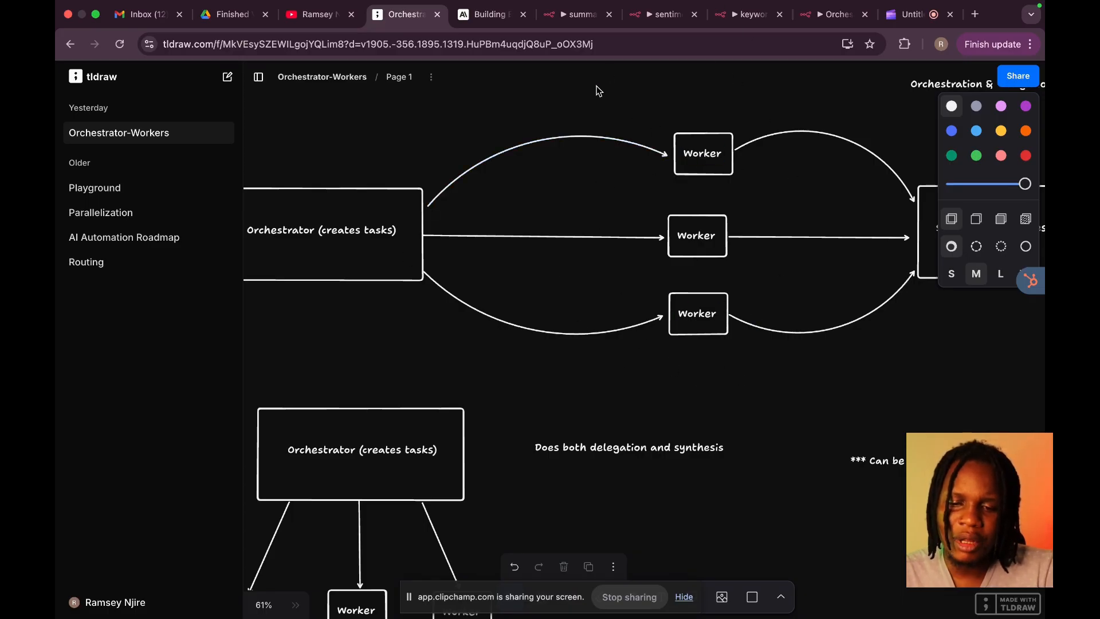
Step: Replace "Orchestration & Delegation" with "Delegation & Synthesis" in the text label above the Synthesizer box
scroll(624, 194, "right", 10)
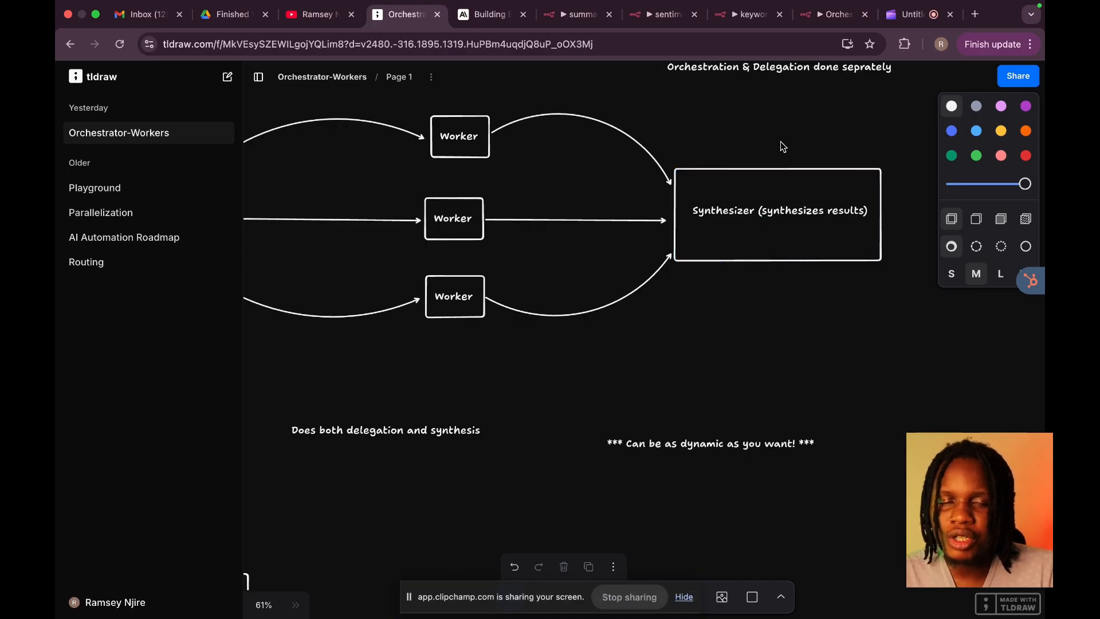
scroll(756, 169, "up", 3)
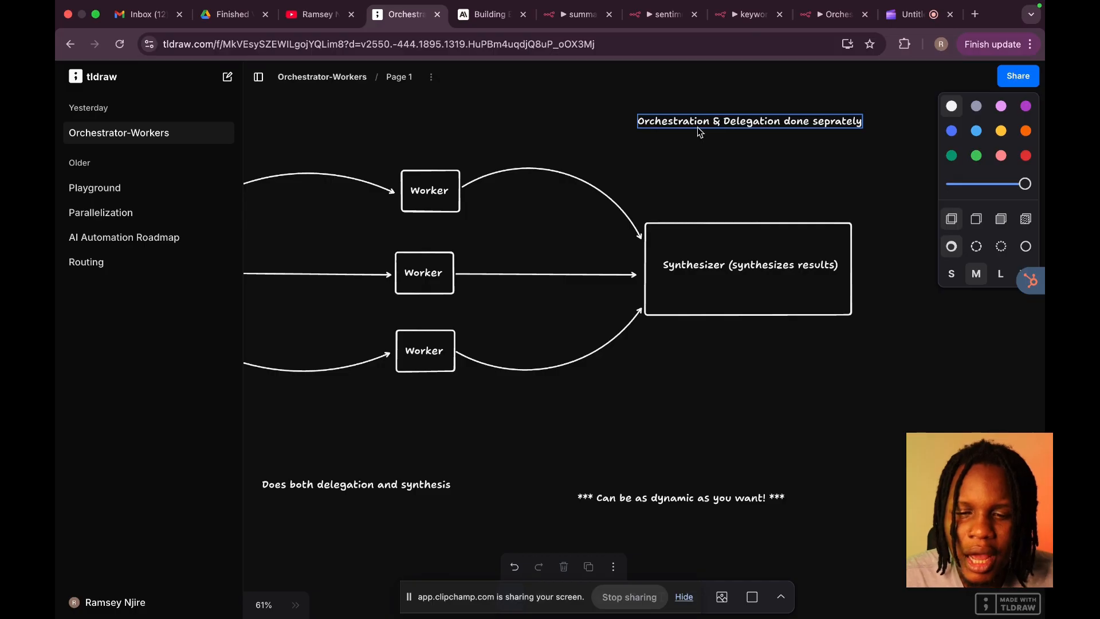
left_click(740, 124)
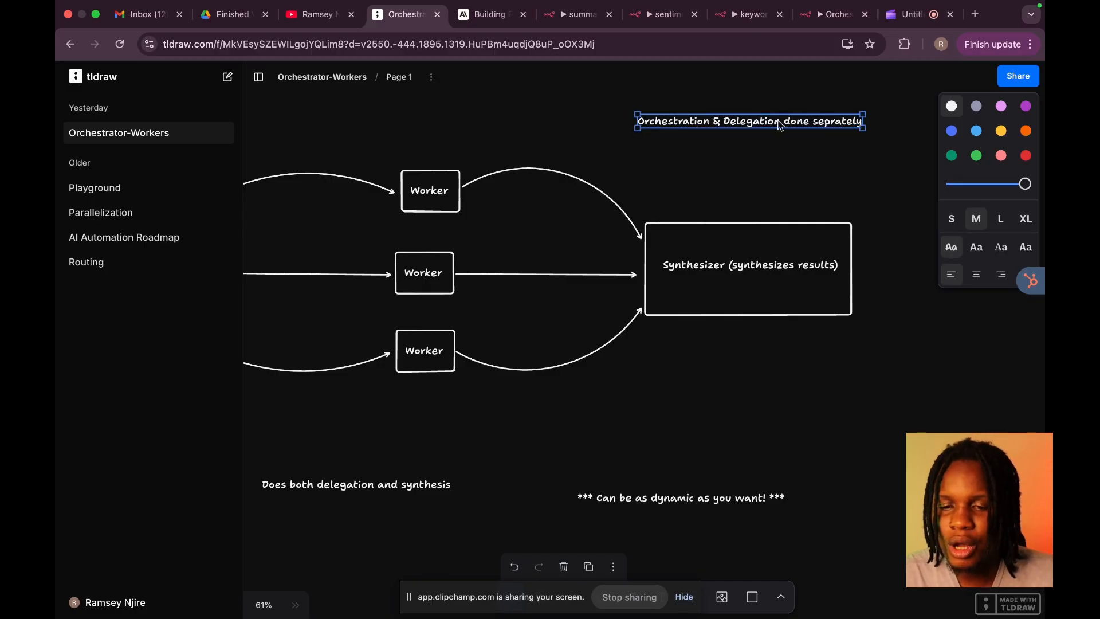
double_click(779, 125)
left_click(781, 124)
left_click(804, 145)
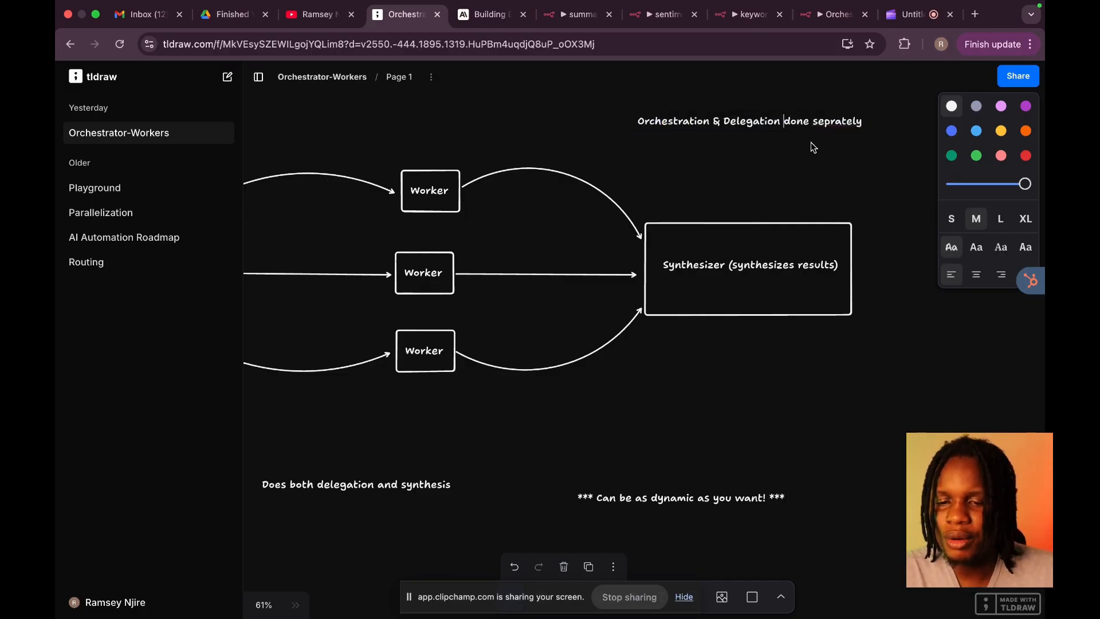
key("BackSpace")
key("BackSpace")
key("BackSpace")
key("BackSpace")
key("BackSpace")
key("BackSpace")
key("BackSpace")
key("BackSpace")
key("BackSpace")
key("BackSpace")
key("BackSpace")
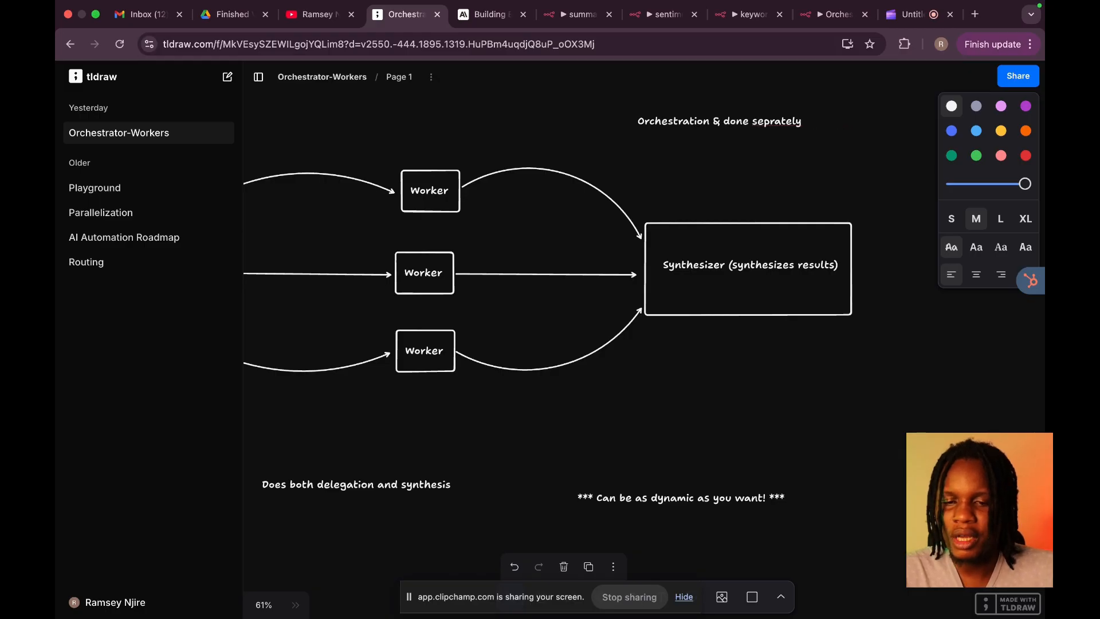
key("BackSpace")
key("BackSpace")
key("BackSpace")
key("BackSpace")
key("BackSpace")
key("BackSpace")
key("BackSpace")
key("BackSpace")
key("BackSpace")
key("BackSpace")
key("BackSpace")
key("BackSpace")
key("BackSpace")
key("BackSpace")
key("BackSpace")
key("BackSpace")
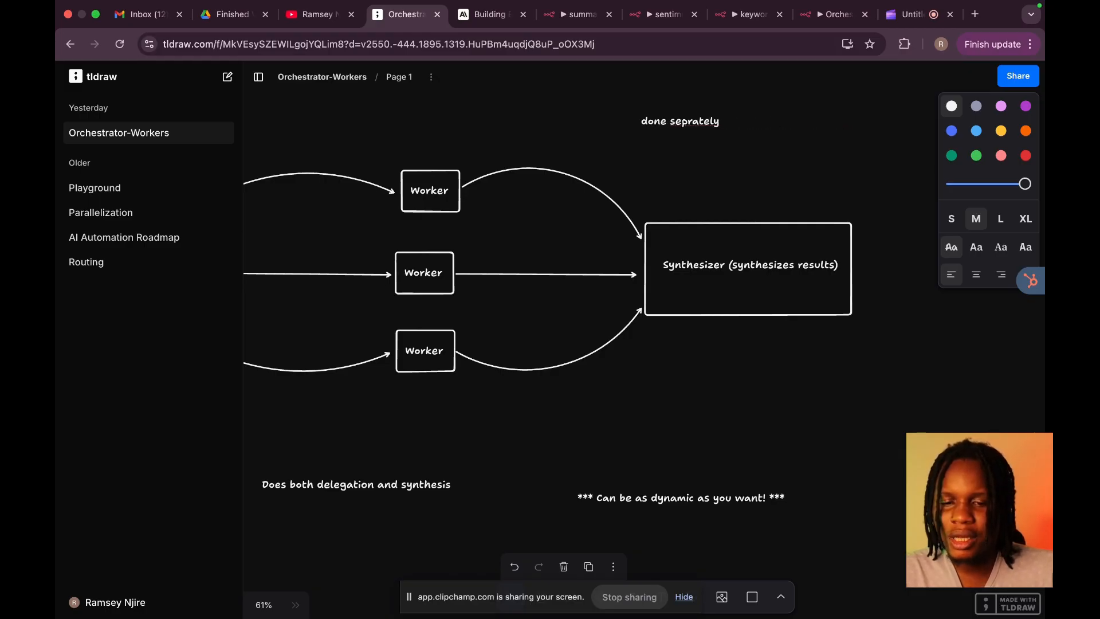
type("Delegation ")
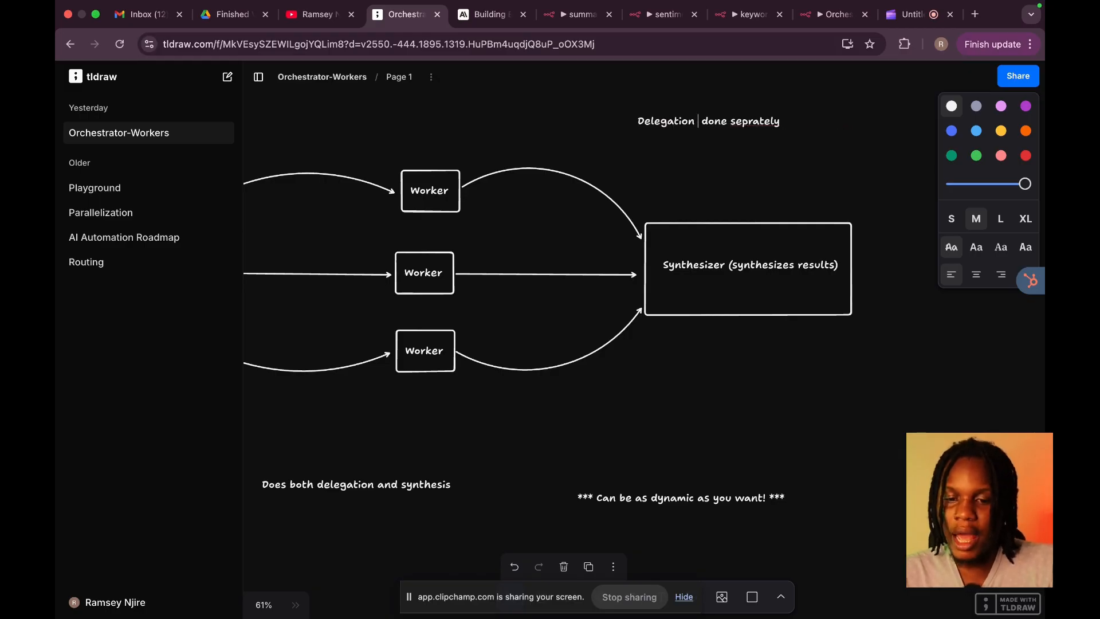
type(" & Synthes")
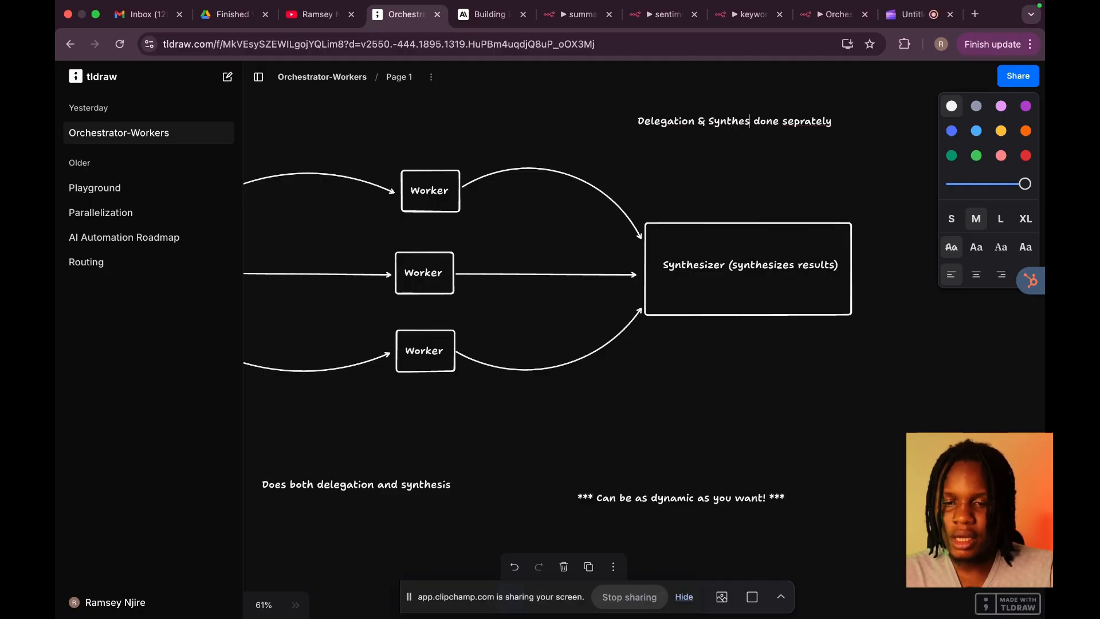
type("is")
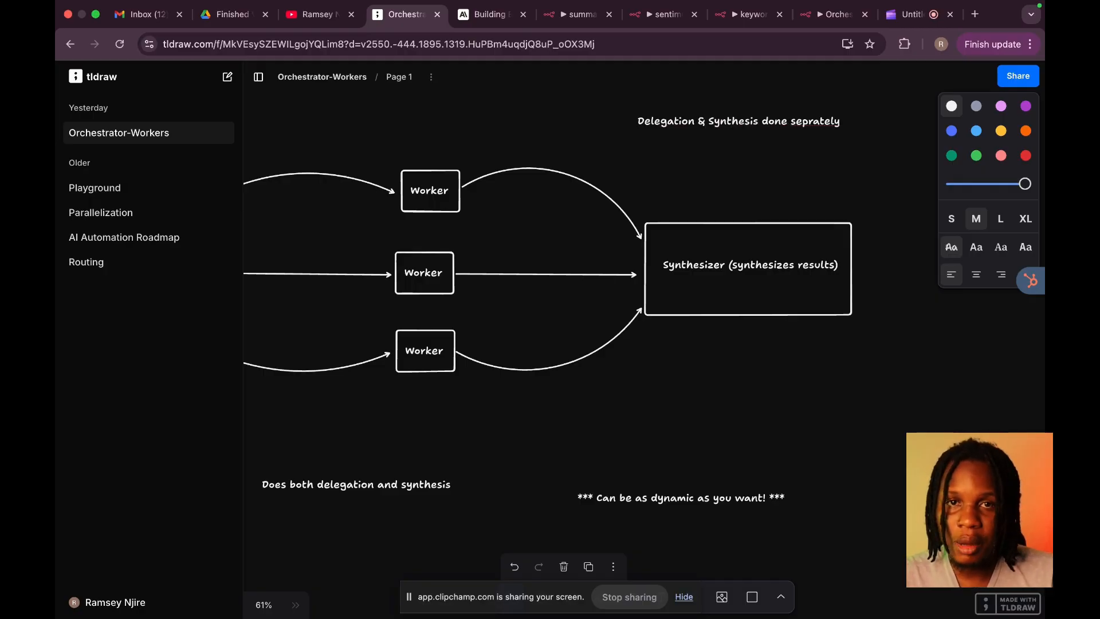
Step: Examine the two orchestrator-worker diagrams, comparing the separate Synthesizer layout with the combined delegation-and-synthesis layout and its notes
scroll(576, 288, "left", 10)
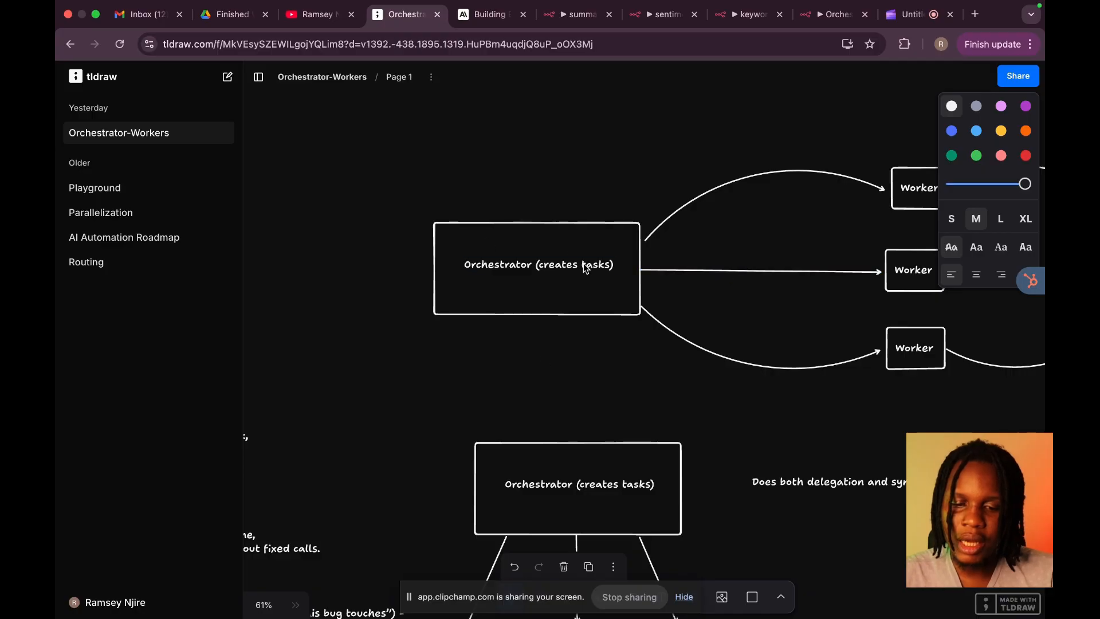
scroll(576, 288, "right", 11)
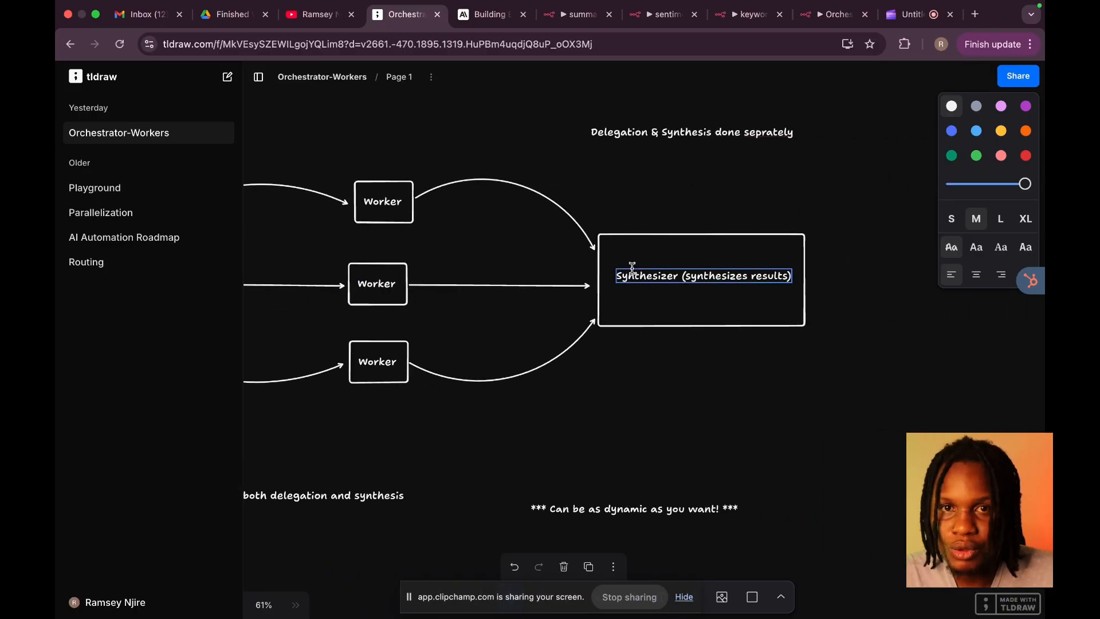
scroll(632, 270, "left", 11)
scroll(631, 269, "down", 9)
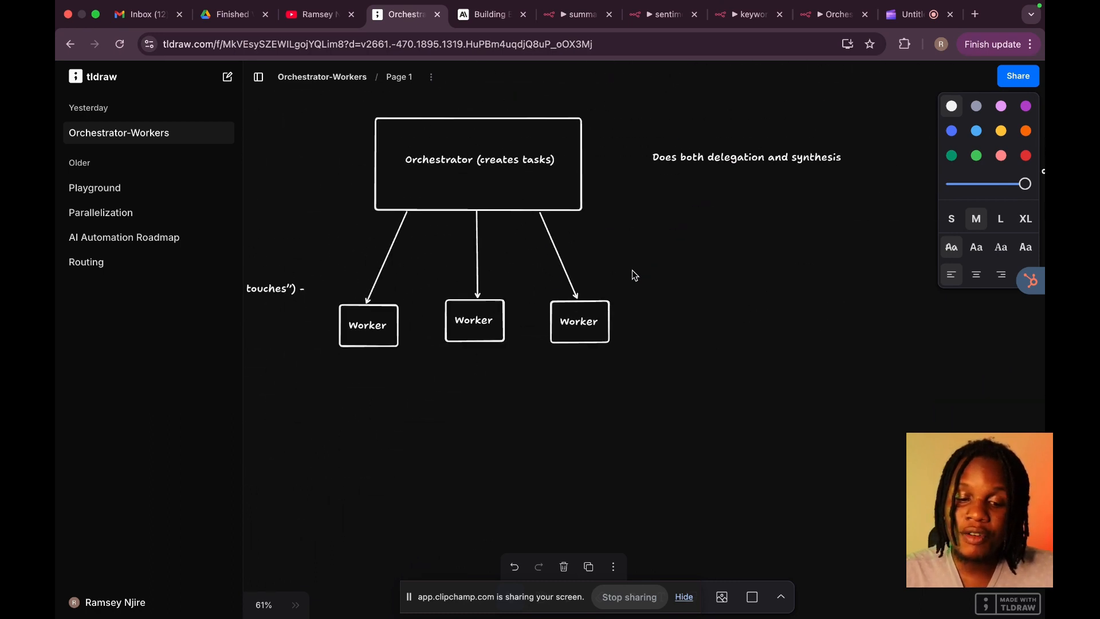
scroll(631, 270, "up", 3)
scroll(631, 270, "left", 2)
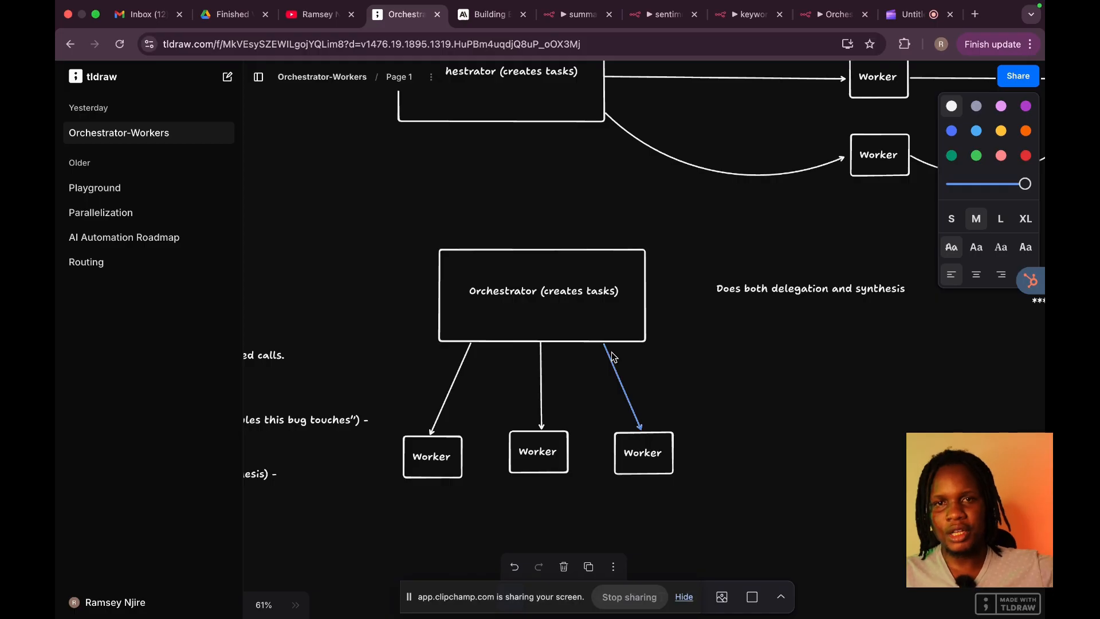
scroll(612, 356, "up", 5)
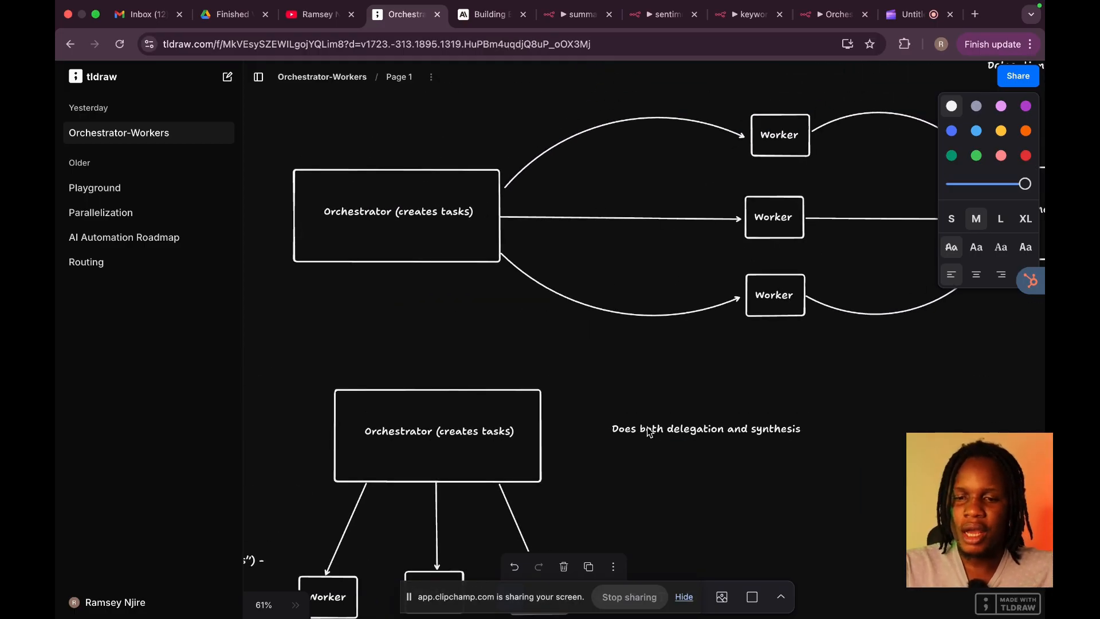
scroll(614, 356, "down", 7)
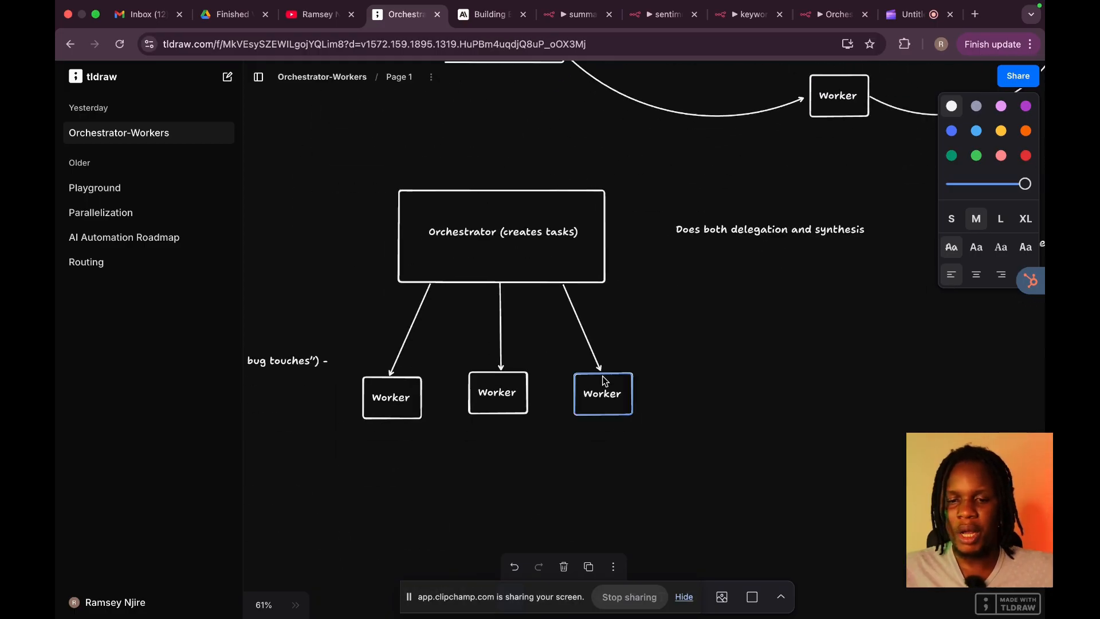
scroll(605, 381, "right", 5)
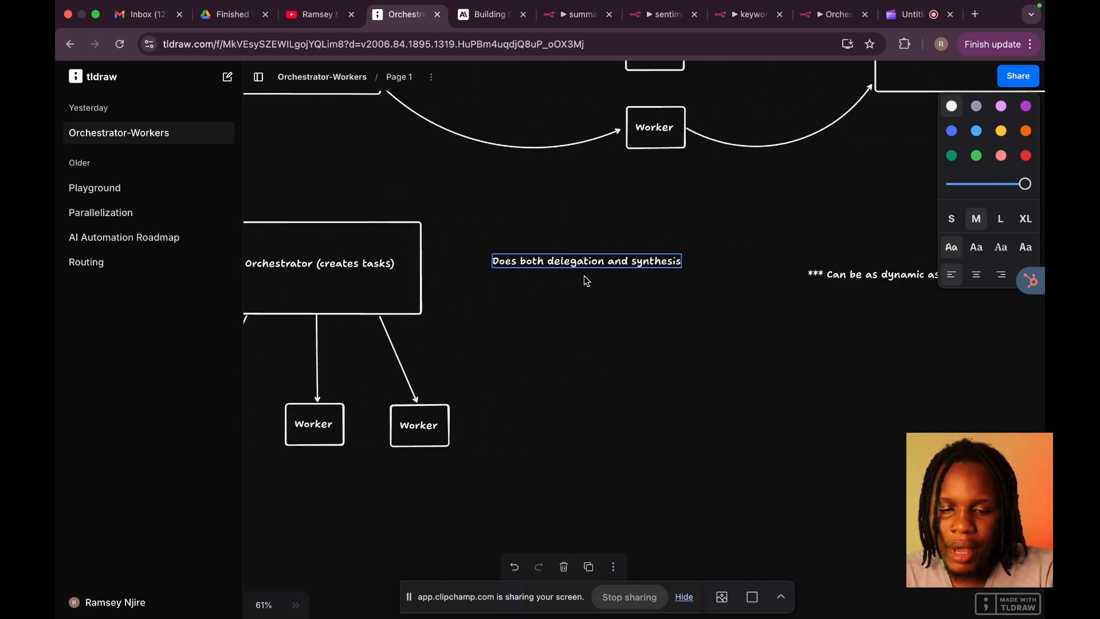
scroll(556, 424, "left", 4)
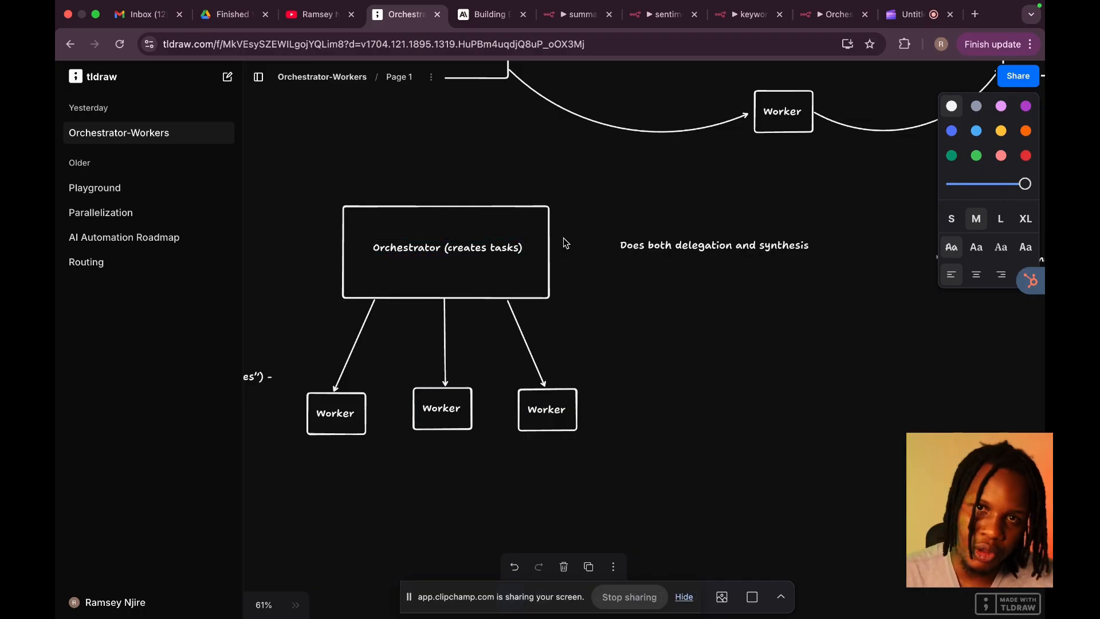
scroll(560, 247, "right", 10)
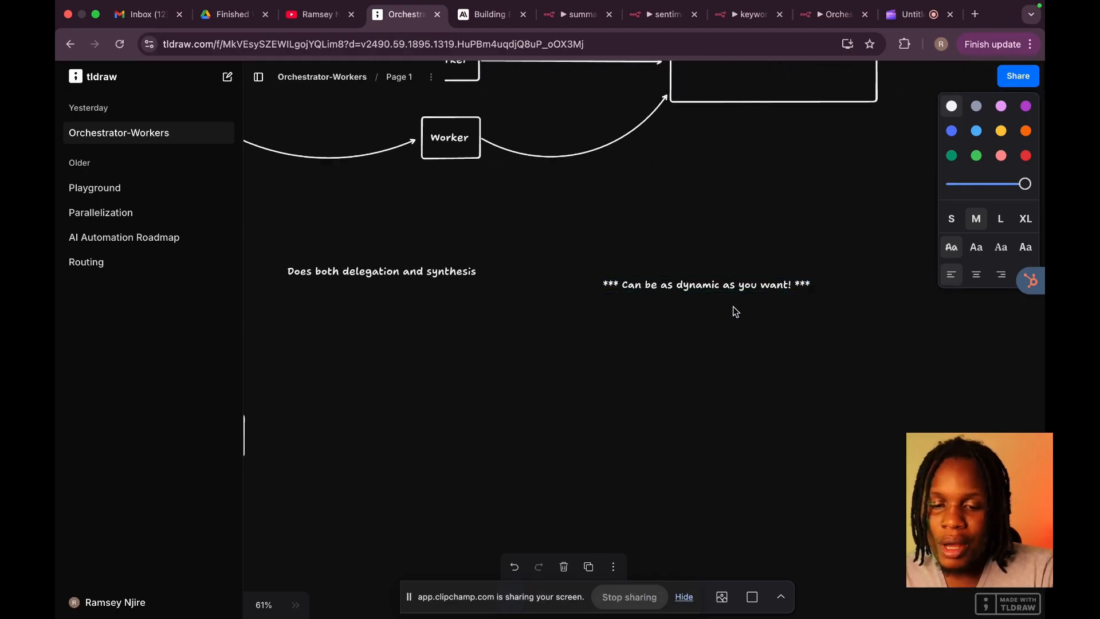
scroll(756, 292, "left", 12)
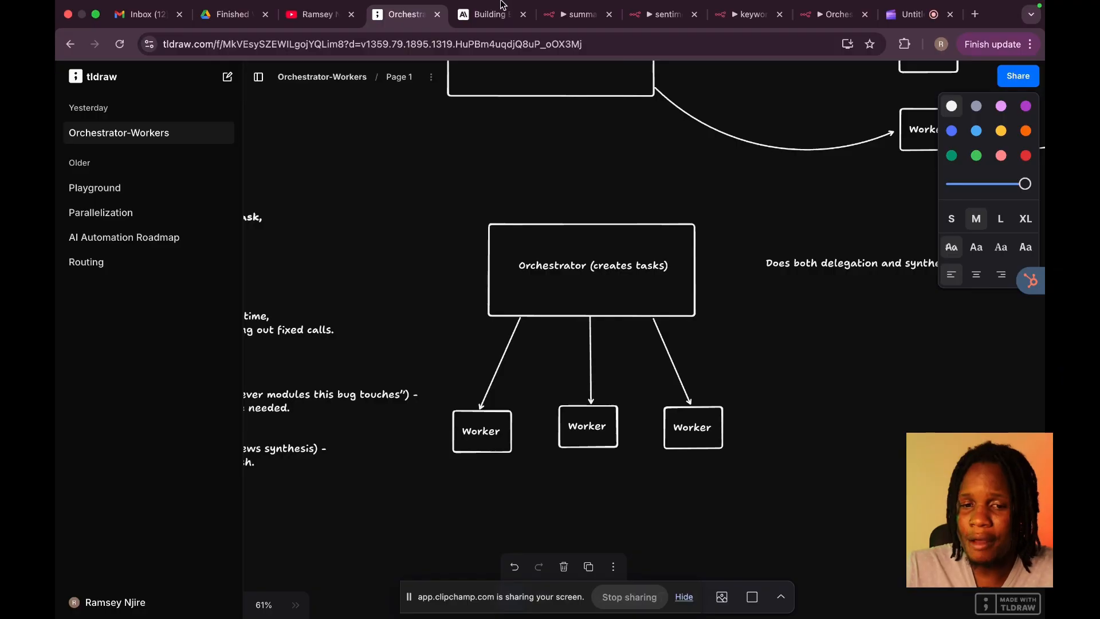
Step: Switch to the Orchestrator workflow in n8n and examine the chat trigger's chatInput output and the Structured Output Parser node
mouse_move(501, 5)
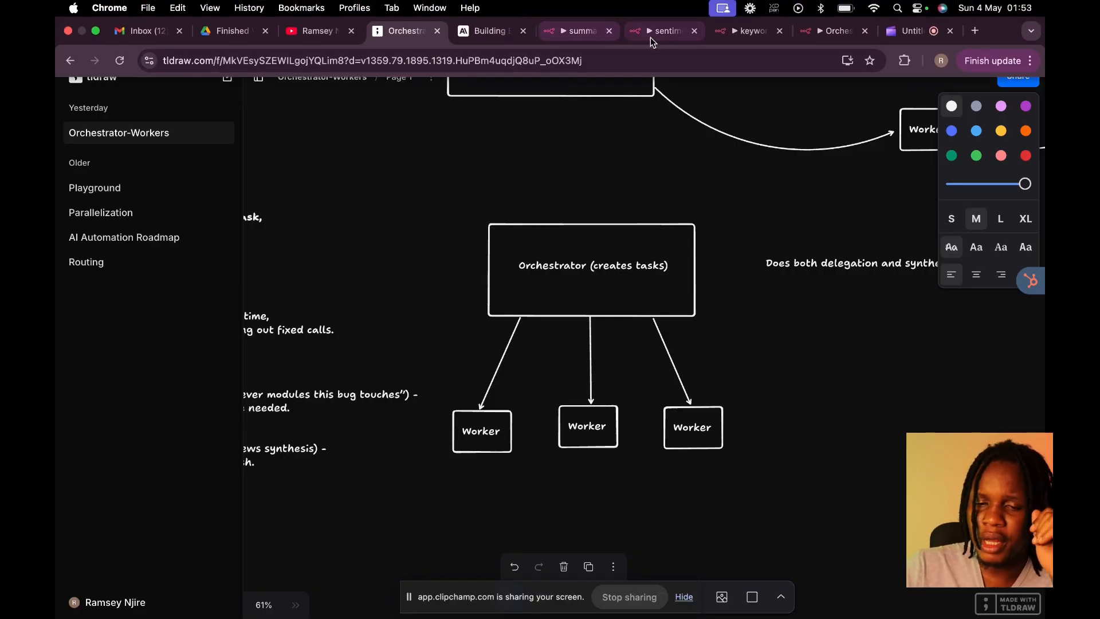
left_click(818, 34)
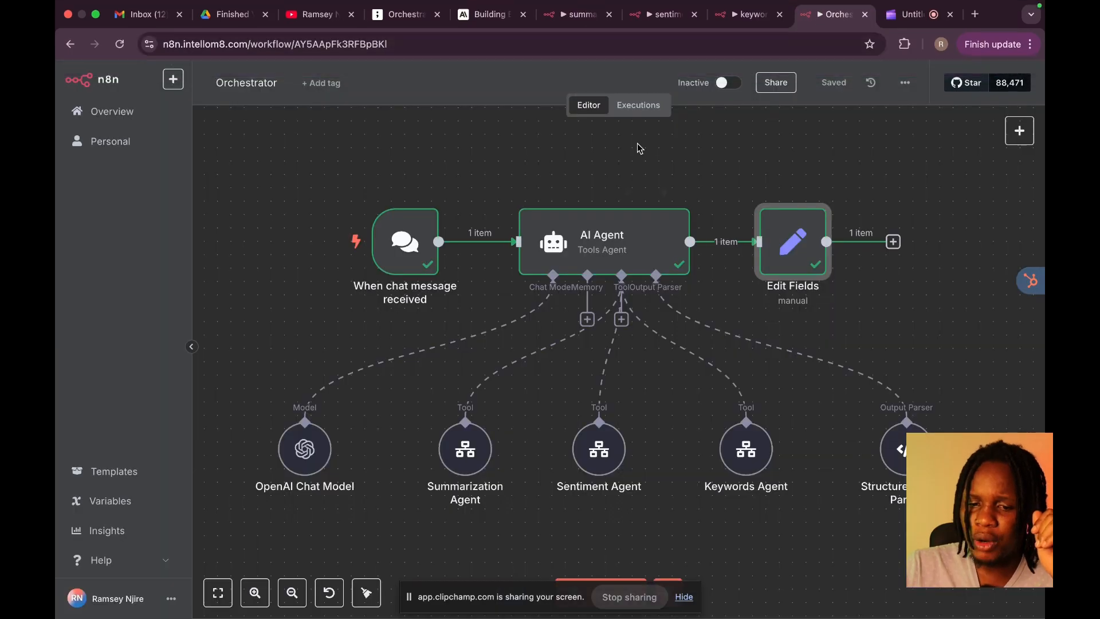
left_click(406, 258)
double_click(406, 258)
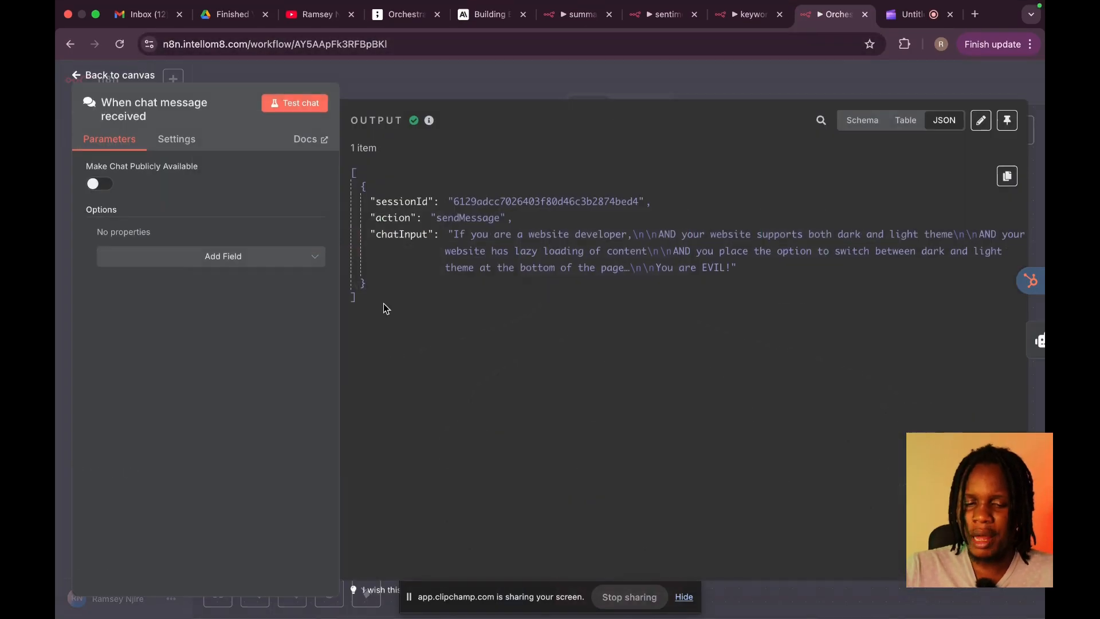
left_click_drag(455, 230, 788, 269)
left_click(770, 84)
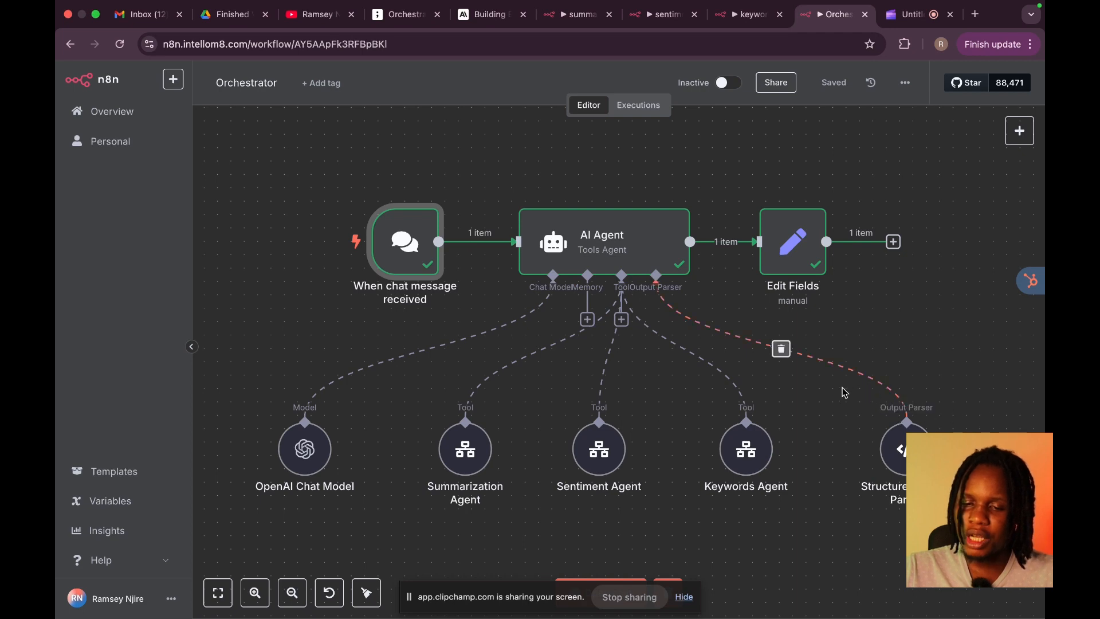
left_click_drag(836, 389, 1003, 507)
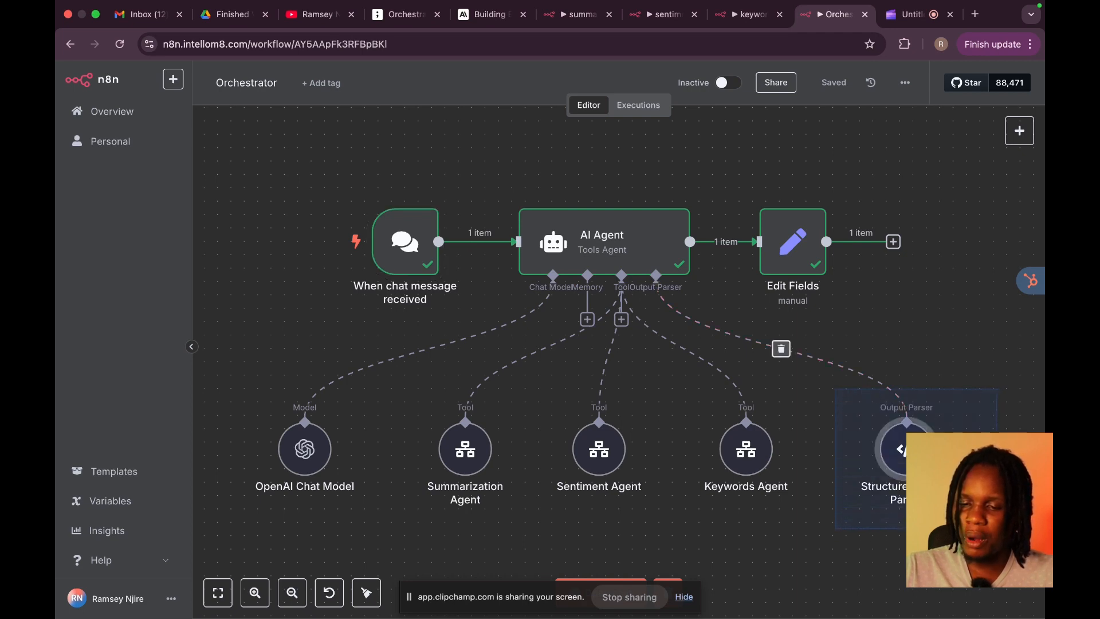
left_click(937, 385)
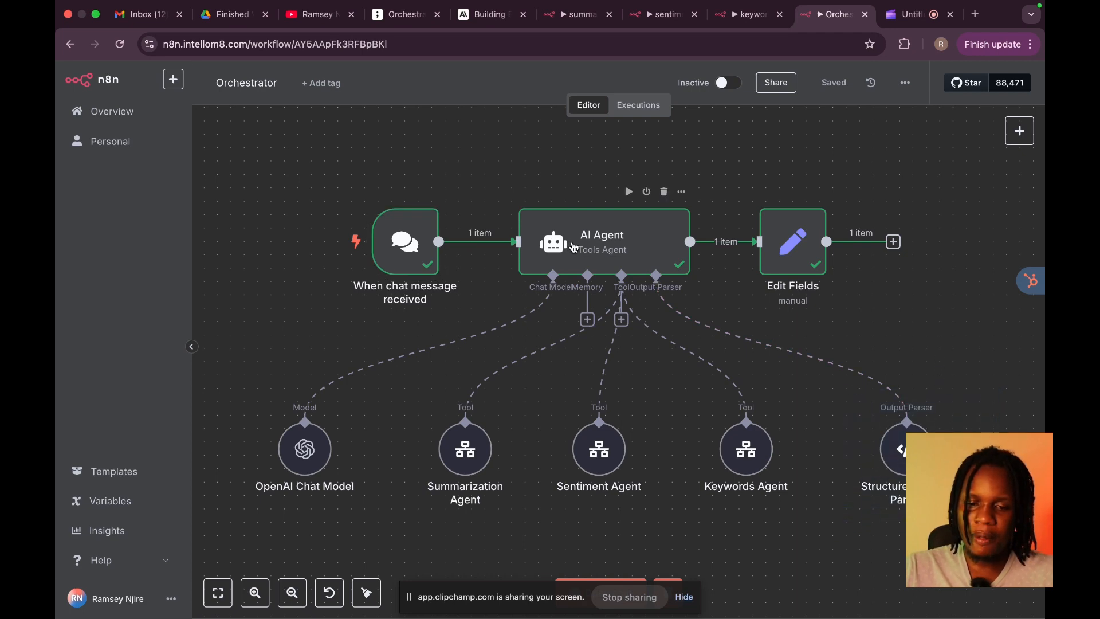
Step: Review the summarizationAgent, sentimentAgent and keywordsAgent workflows one after another
left_click(566, 18)
left_click_drag(327, 210, 929, 507)
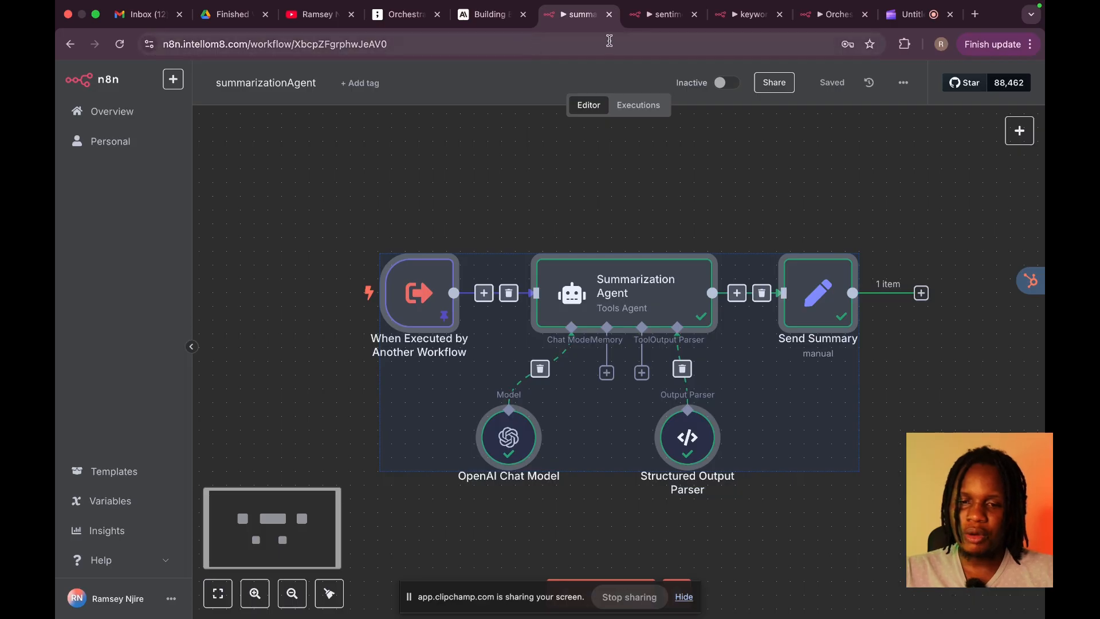
left_click(639, 16)
left_click_drag(109, 141, 838, 449)
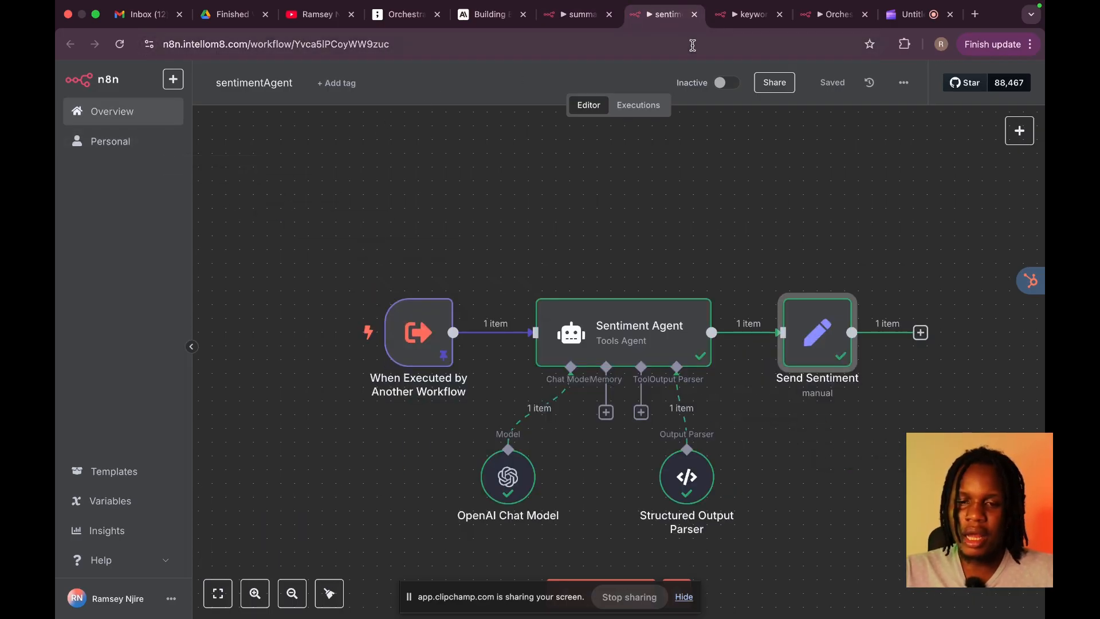
left_click(762, 13)
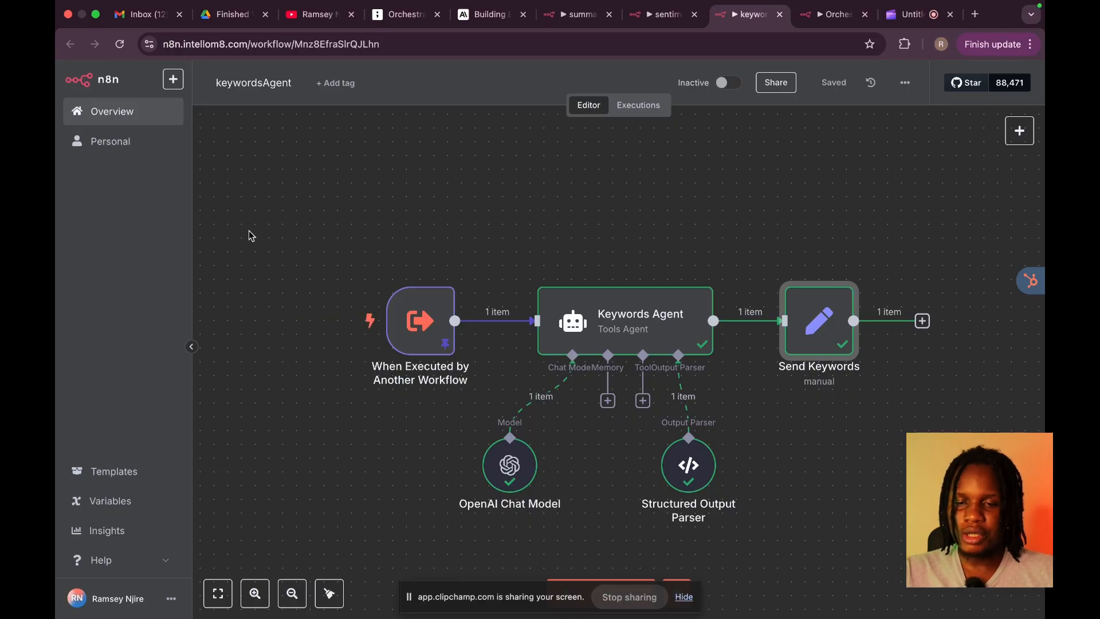
Step: Switch back to the tldraw diagram and draw a large rectangle in the empty space to the right of the Synthesizer box
left_click(401, 14)
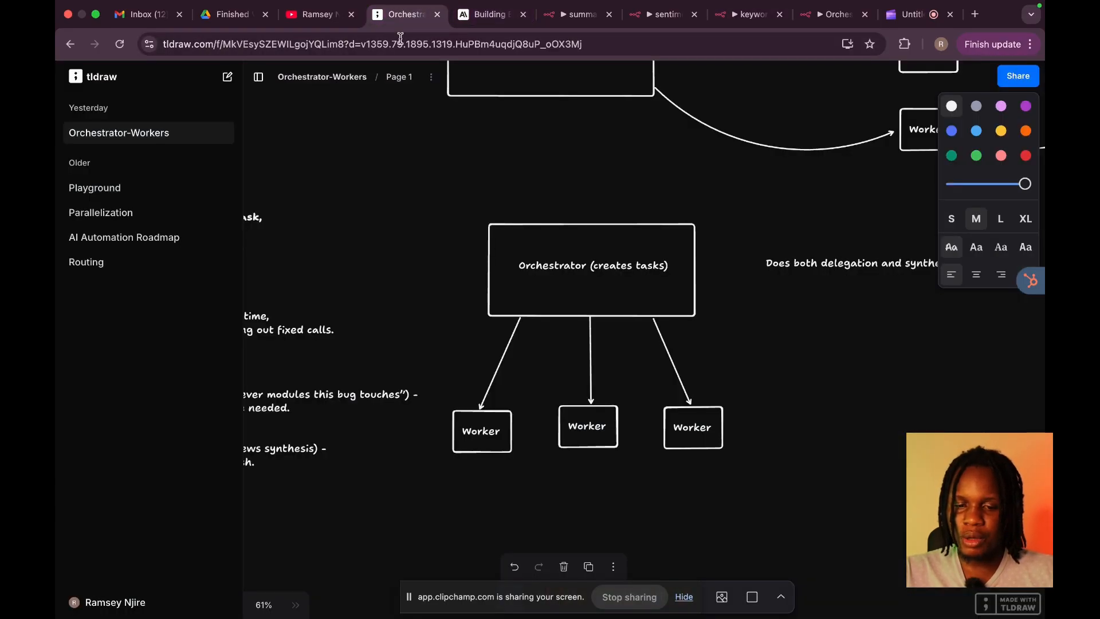
scroll(544, 346, "right", 15)
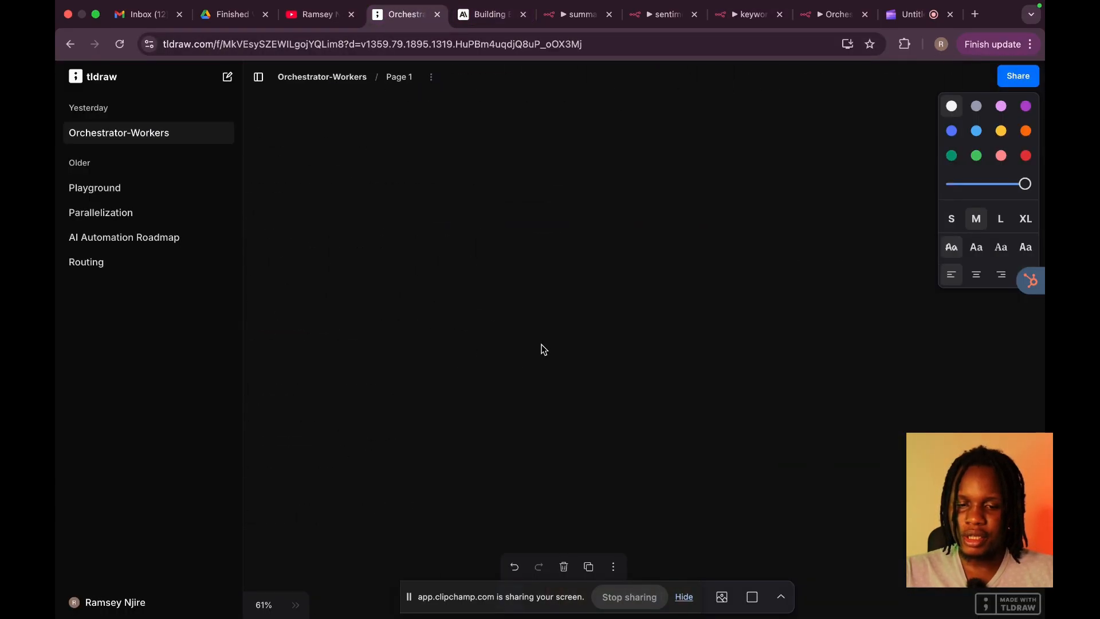
scroll(544, 349, "left", 5)
left_click_drag(548, 211, 845, 372)
key("r")
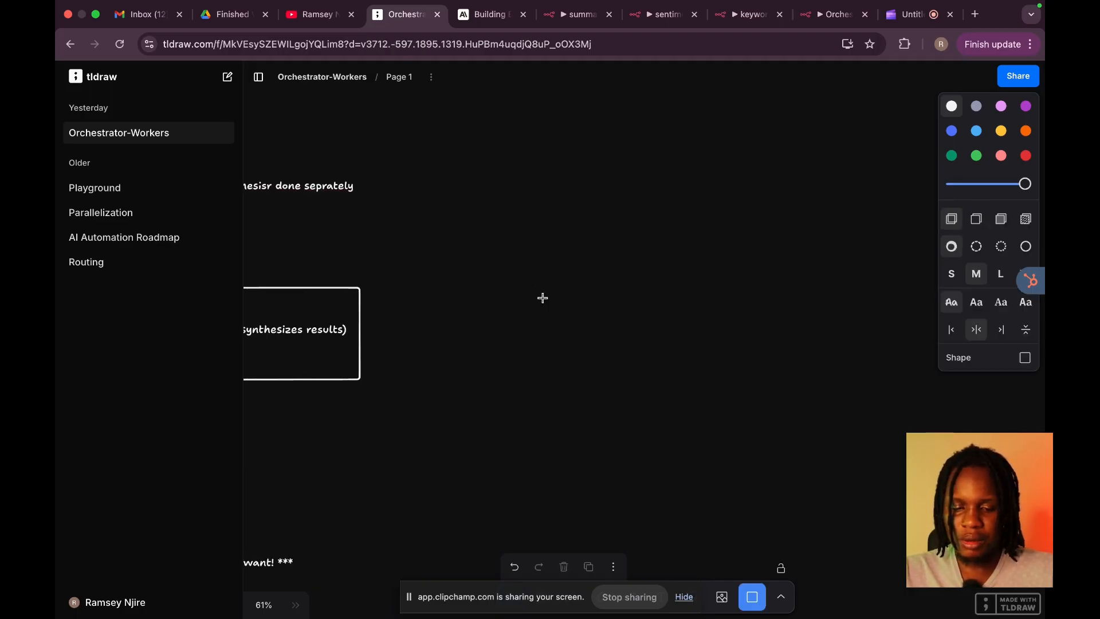
left_click_drag(520, 201, 815, 401)
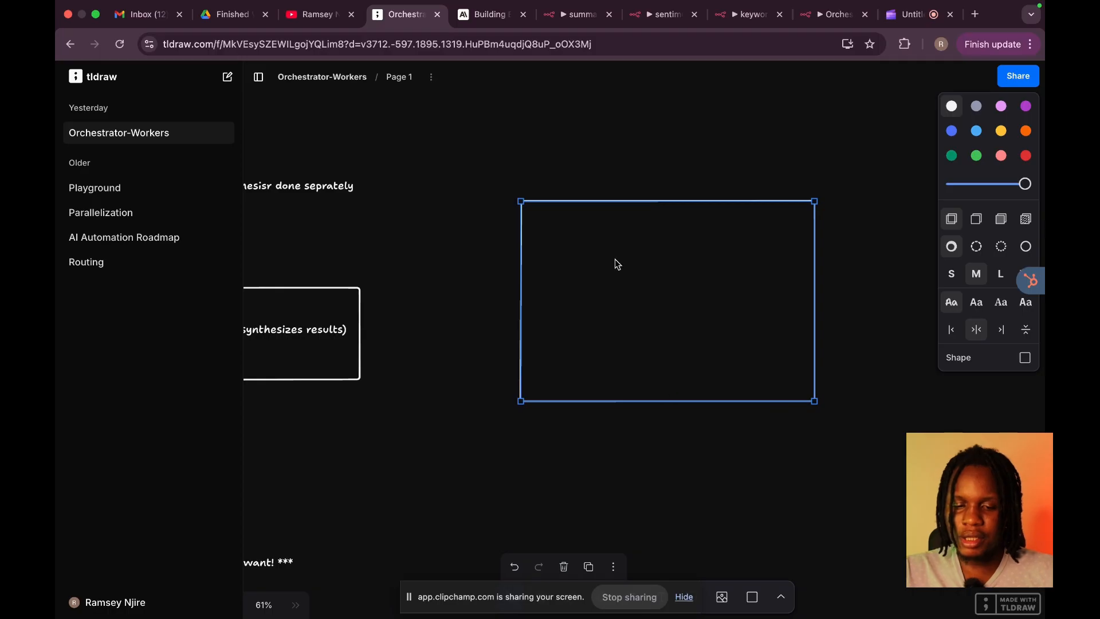
Step: Add the text "Orchestraor" inside the new rectangle and move it to the rectangle's horizontal centre
key("t")
left_click(563, 282)
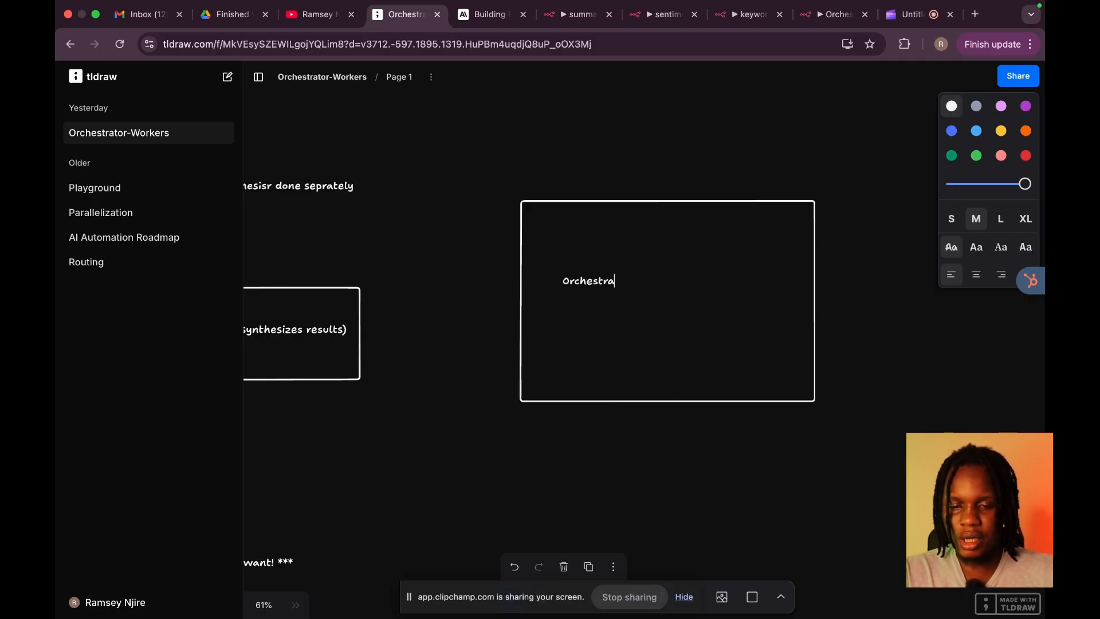
left_click(702, 322)
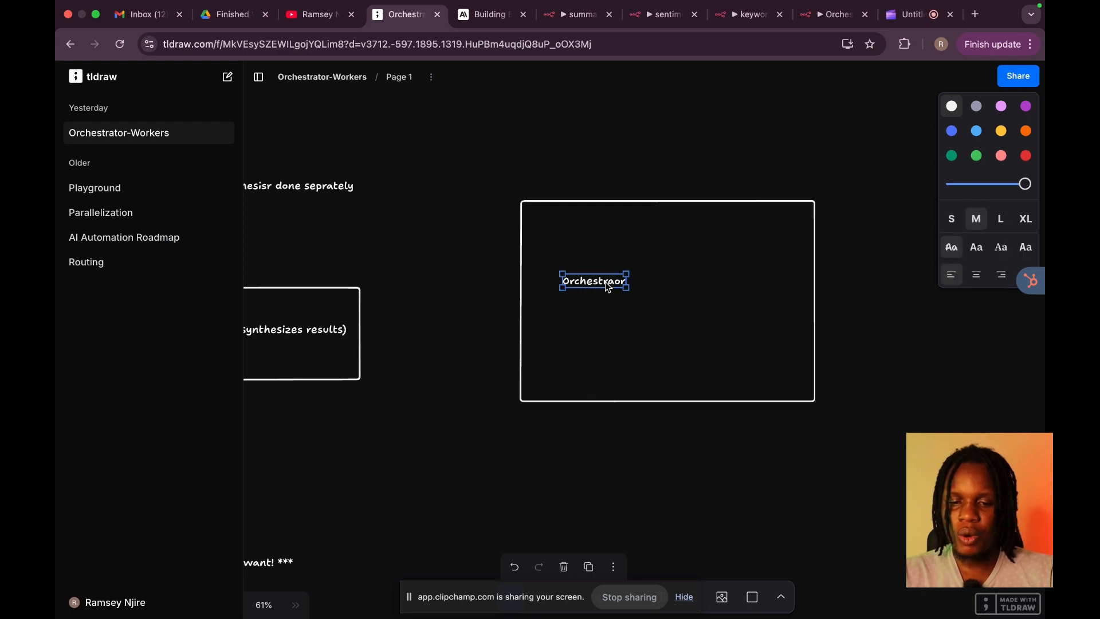
left_click_drag(606, 289, 693, 291)
scroll(691, 290, "down", 3)
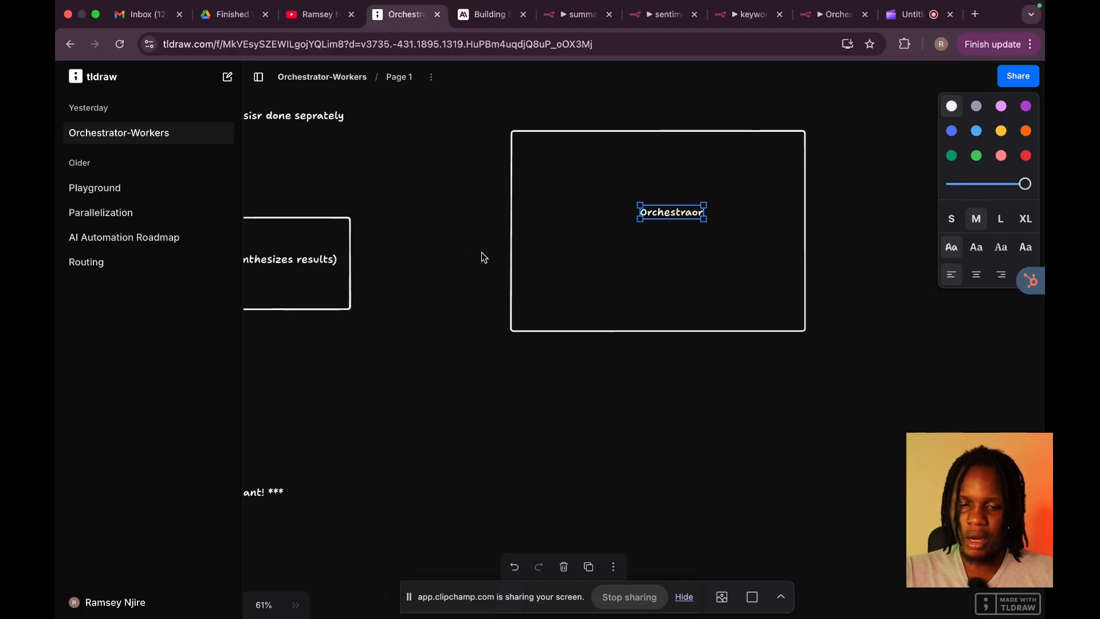
Step: Draw a small box labelled "Input" to the left of the Orchestraor rectangle and connect it to the rectangle with an arrow
key("r")
left_click_drag(432, 194, 479, 241)
key("t")
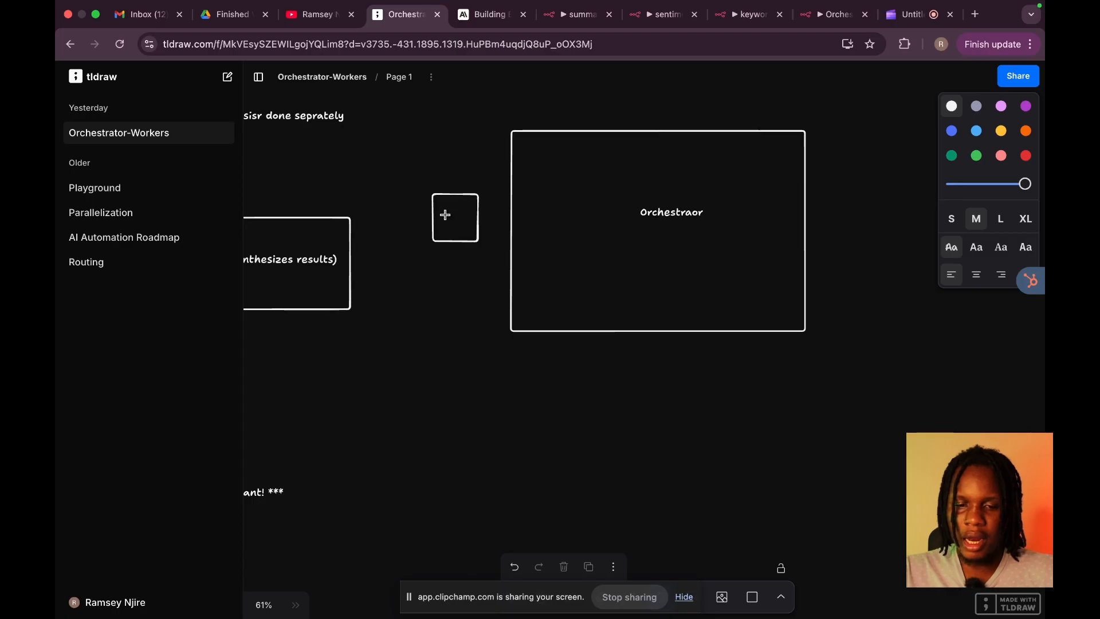
left_click(445, 214)
type("Input")
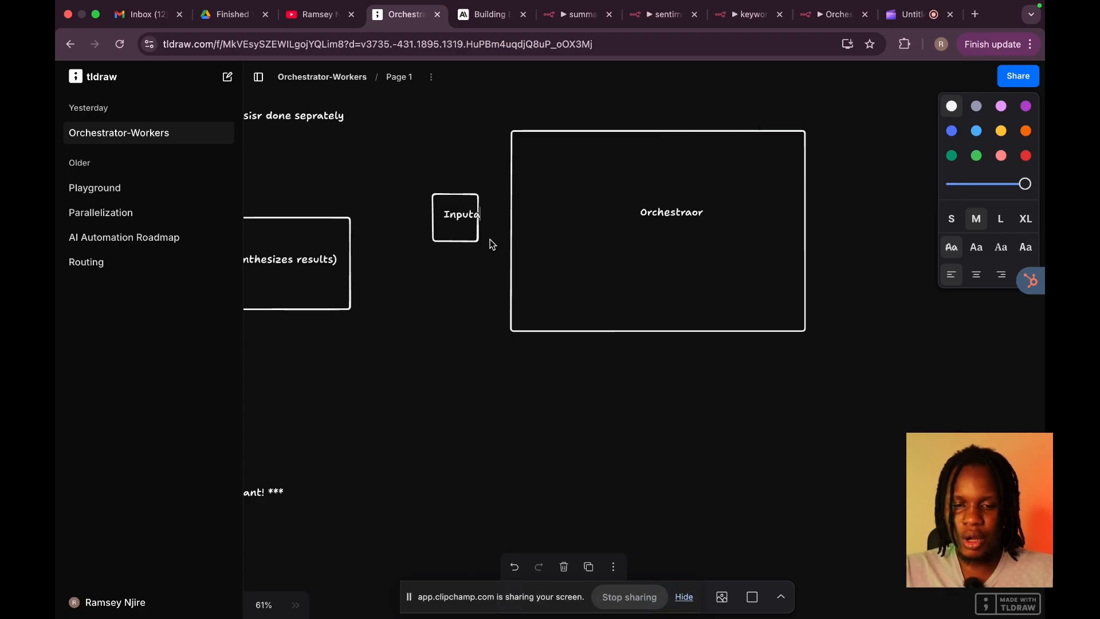
type("a")
key("BackSpace")
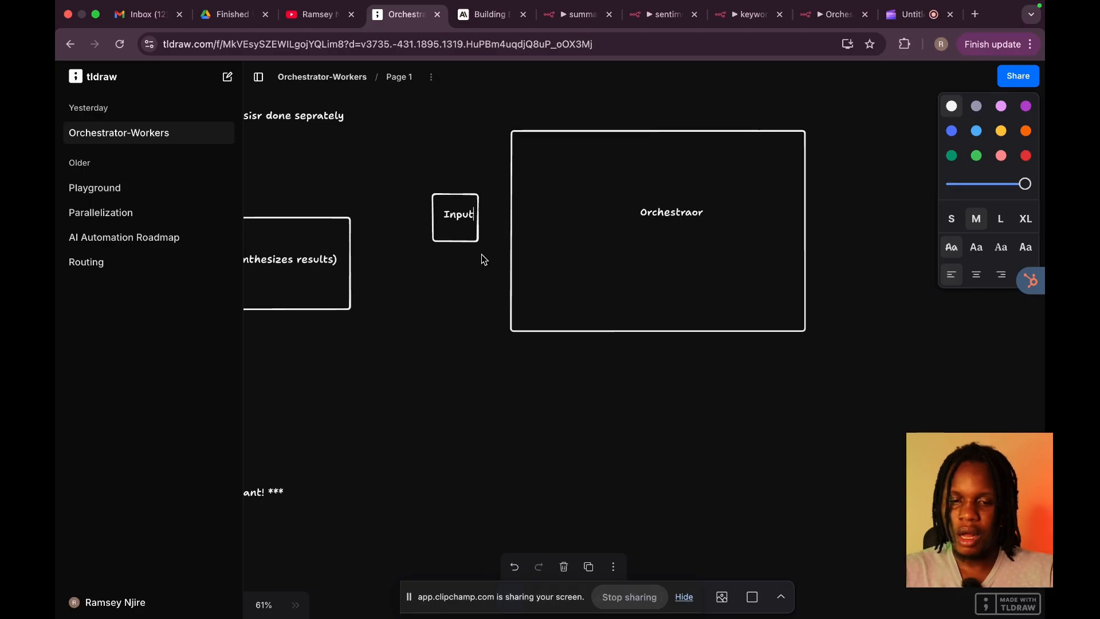
scroll(481, 259, "up", 1)
key("Escape")
key("a")
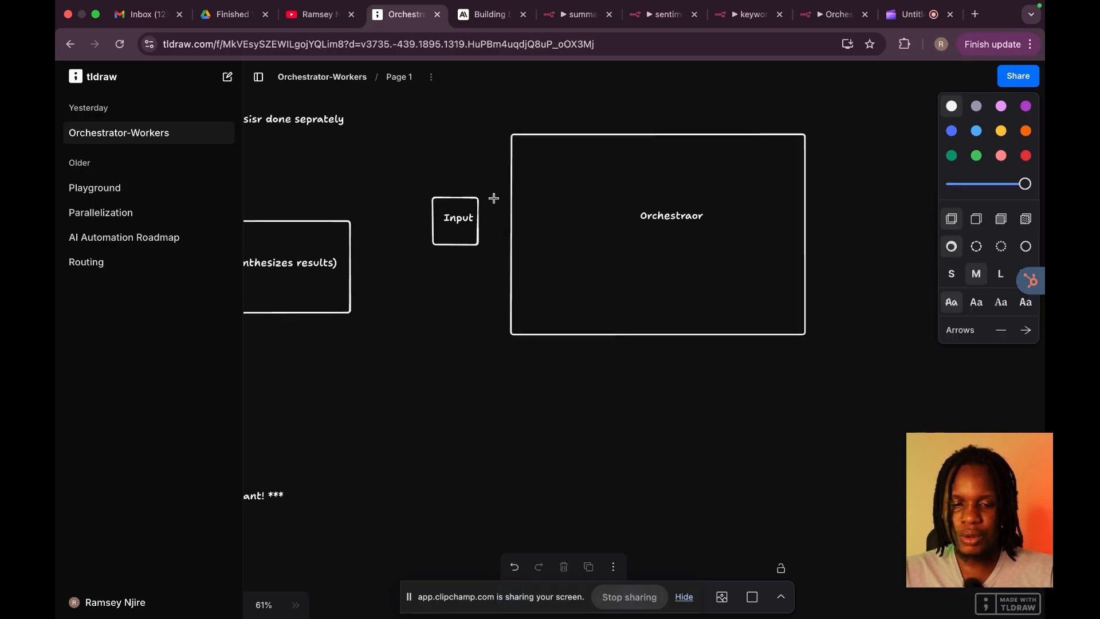
left_click_drag(482, 220, 515, 223)
Step: Draw three arrows fanning out downward from the lower edge of the Orchestraor rectangle
scroll(579, 275, "down", 4)
scroll(579, 276, "up", 2)
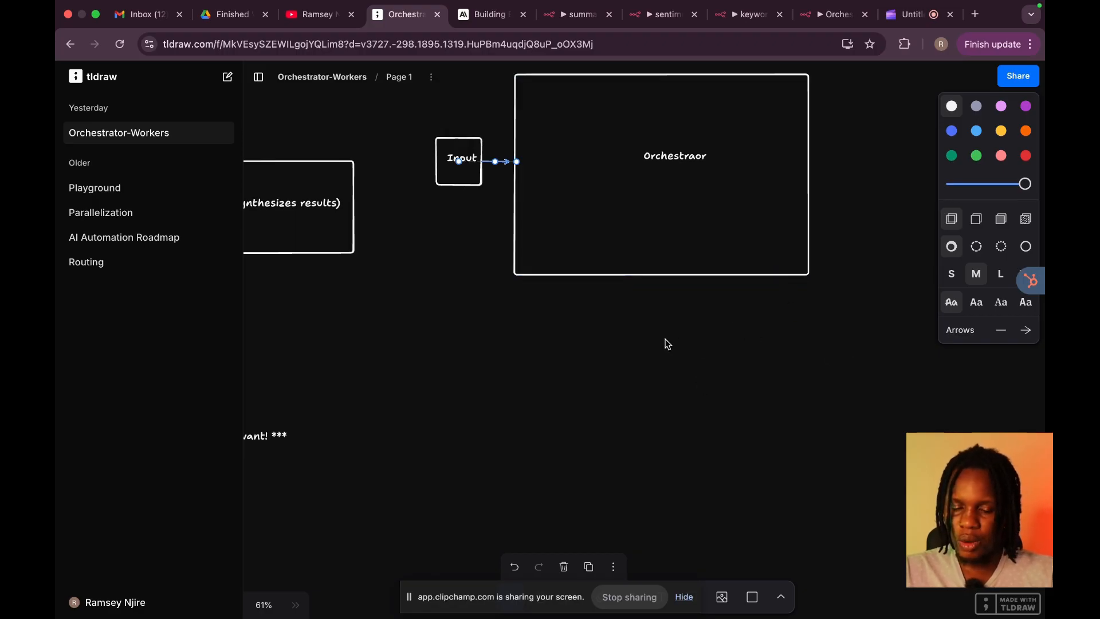
key("r")
mouse_move(588, 280)
left_mouse_down()
mouse_move(562, 290)
mouse_move(440, 465)
left_mouse_up()
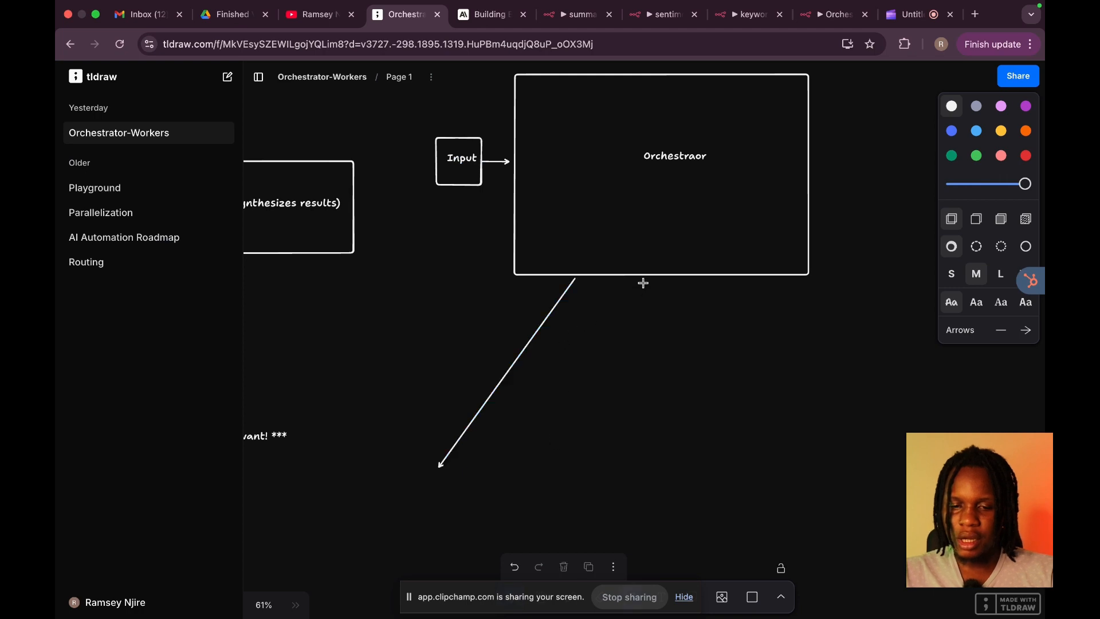
left_click_drag(655, 280, 668, 426)
key("a")
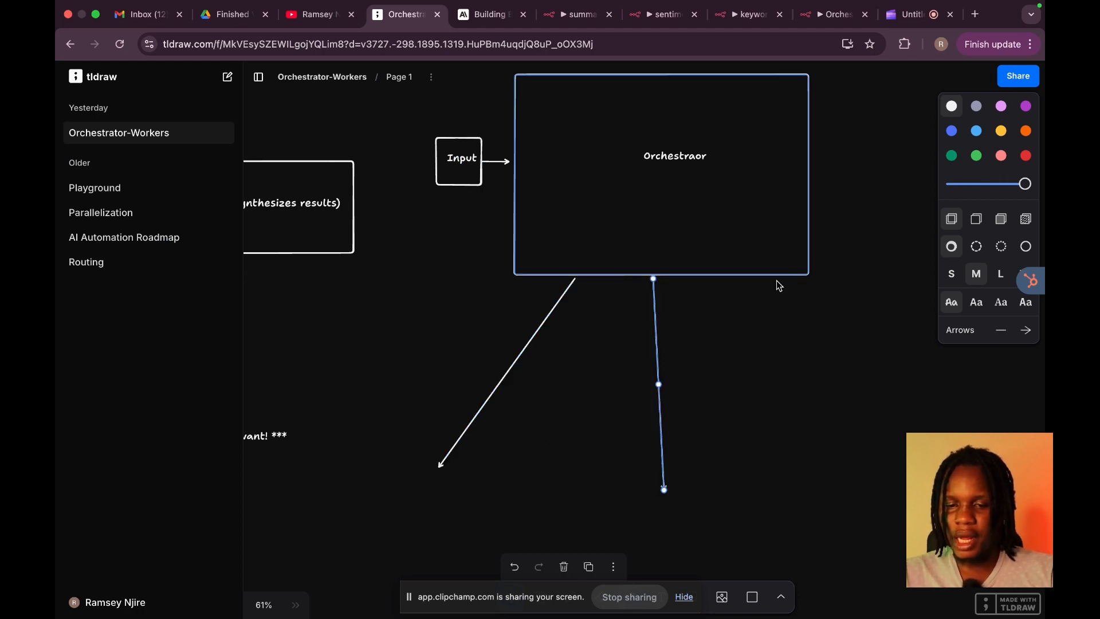
left_click_drag(832, 432, 866, 439)
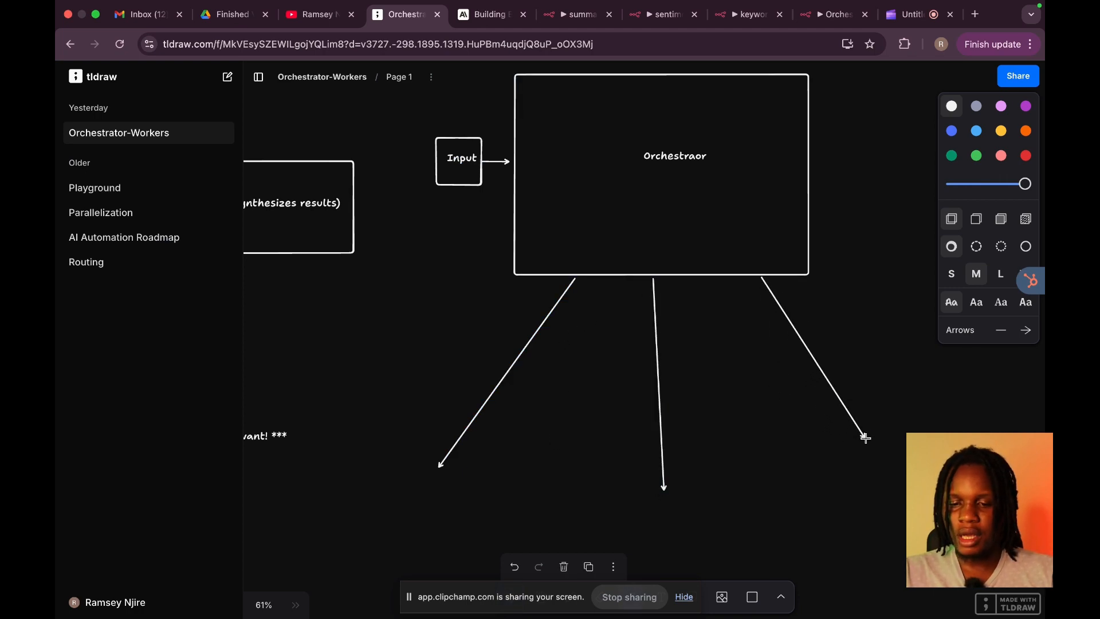
Step: Draw a rectangle at the tip of each of the three arrows below the Orchestraor rectangle
key("a")
mouse_move(400, 459)
left_mouse_down()
mouse_move(515, 535)
mouse_move(496, 532)
left_mouse_up()
key("a")
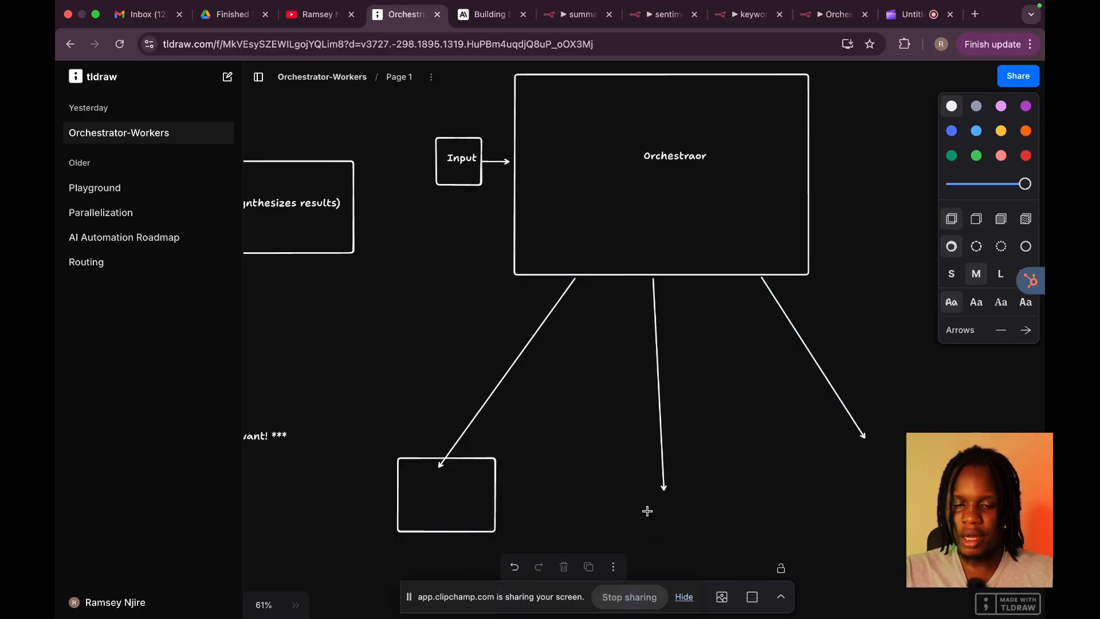
key("r")
mouse_move(620, 491)
left_mouse_down()
mouse_move(724, 518)
mouse_move(751, 555)
left_mouse_up()
key("r")
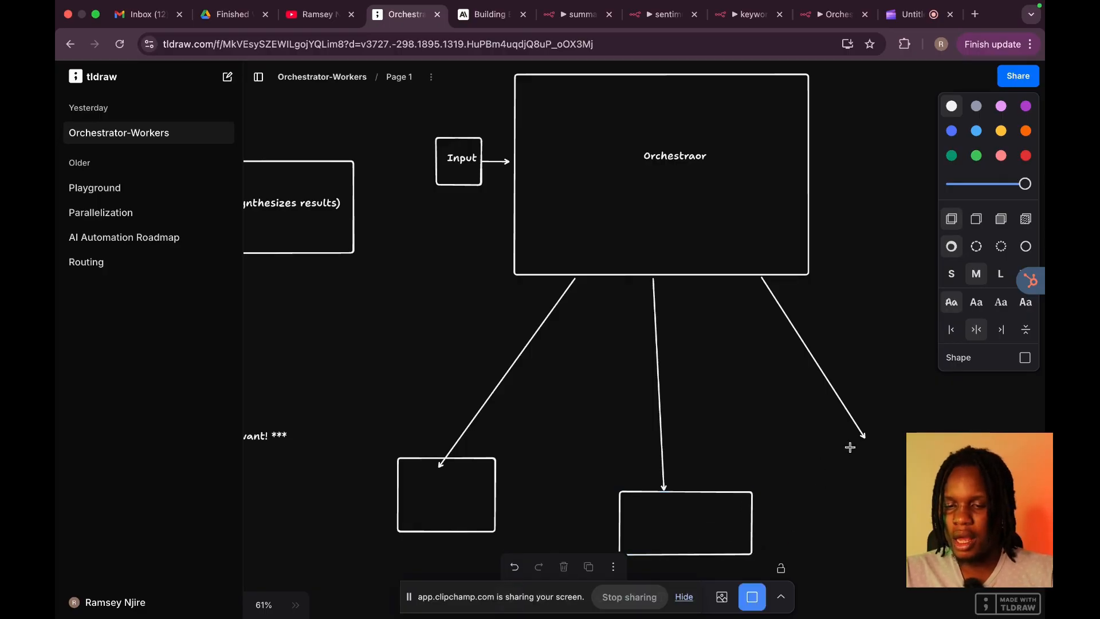
left_click_drag(940, 504, 939, 524)
Step: Add the text "Summarier" inside the left worker box and move it toward the box's centre
key("t")
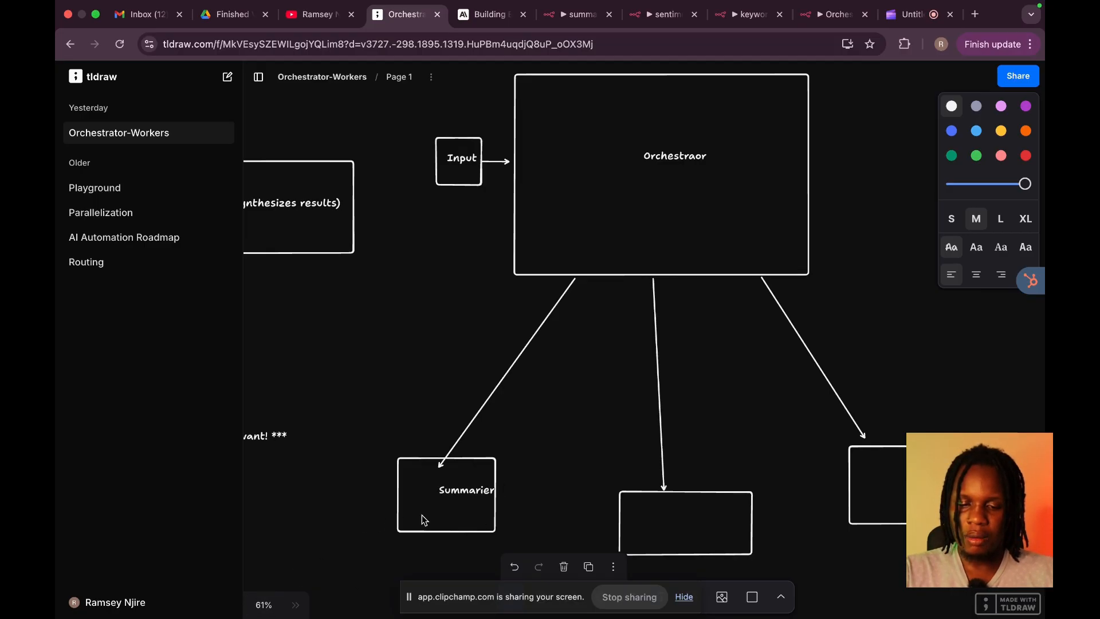
left_click(442, 512)
key("Escape")
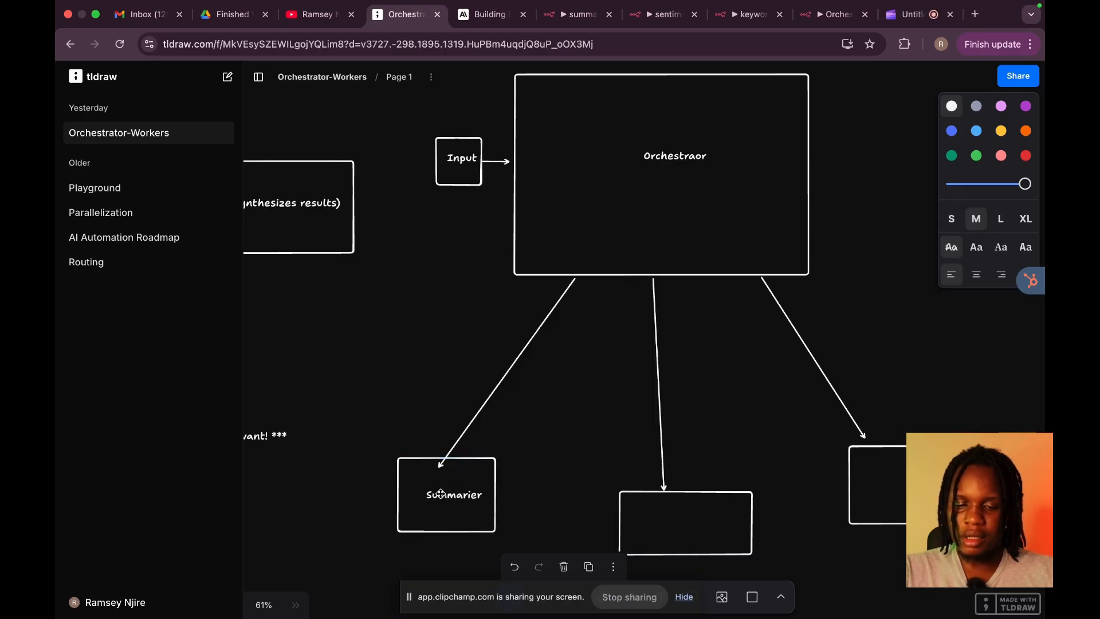
key("Escape")
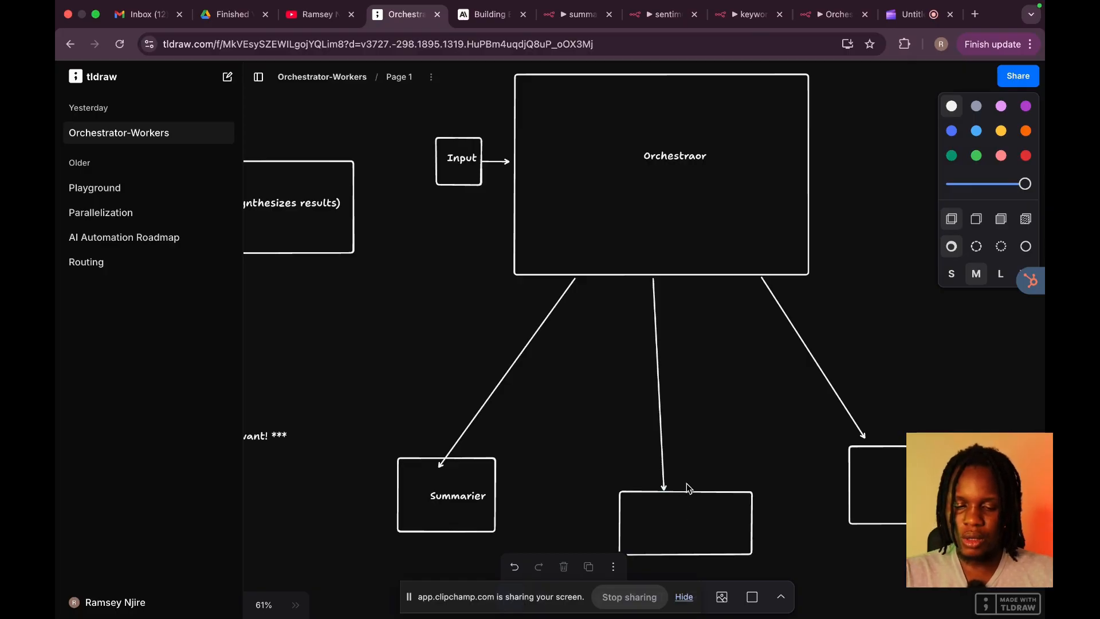
Step: Add the text "Sentiment Analyzer" inside the middle worker box
key("t")
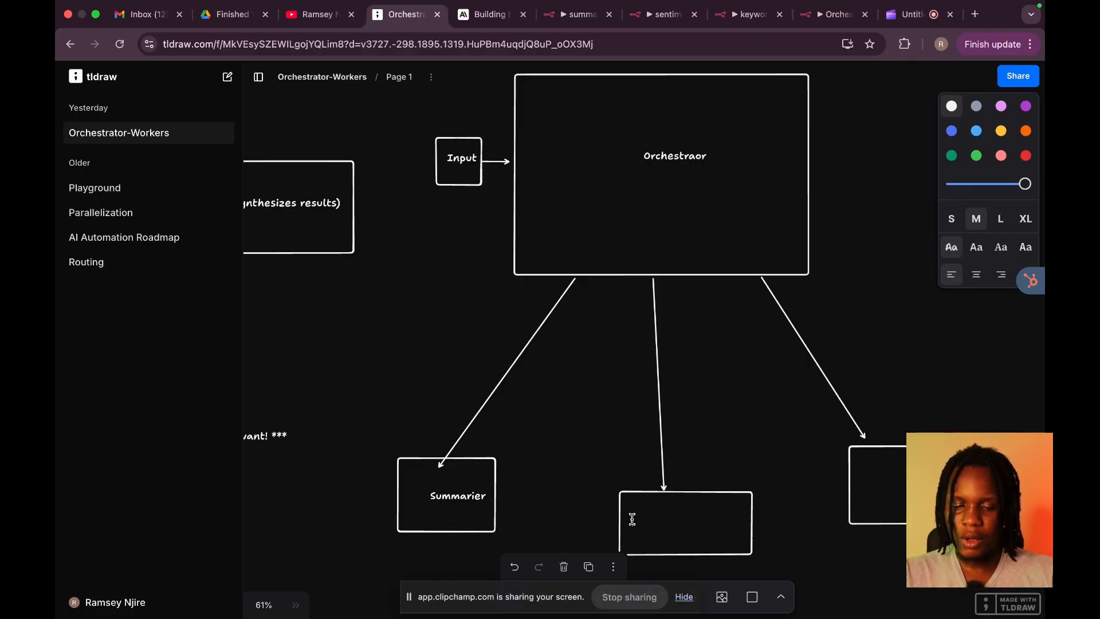
left_click(632, 520)
type("Sentiment Anal")
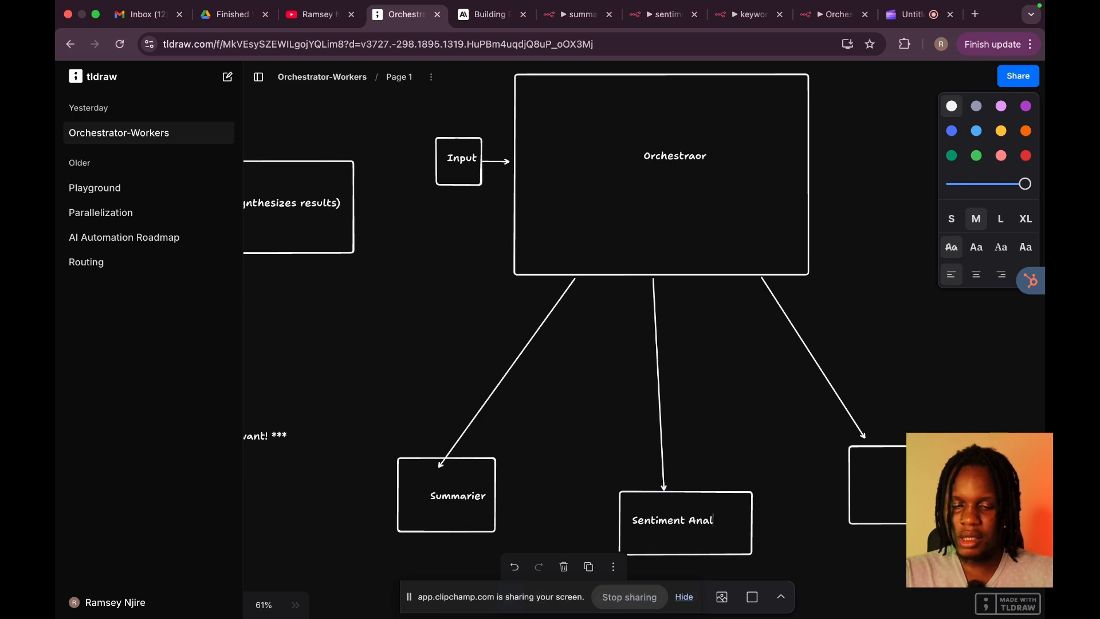
type("yzer")
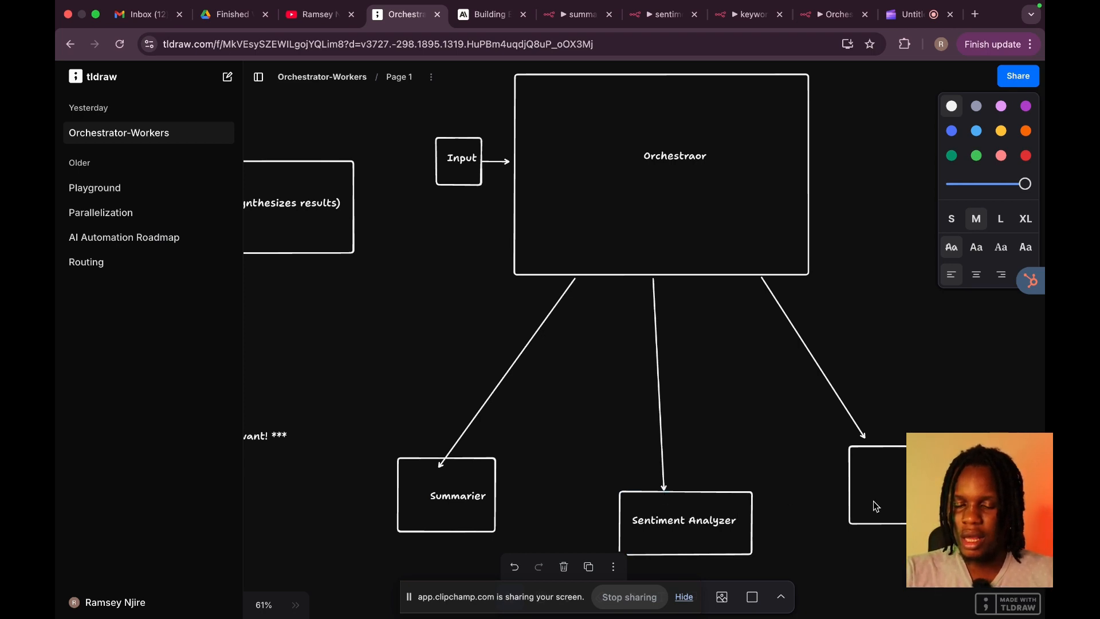
Step: Label the right worker box "Keywords Generator"
left_click(892, 489)
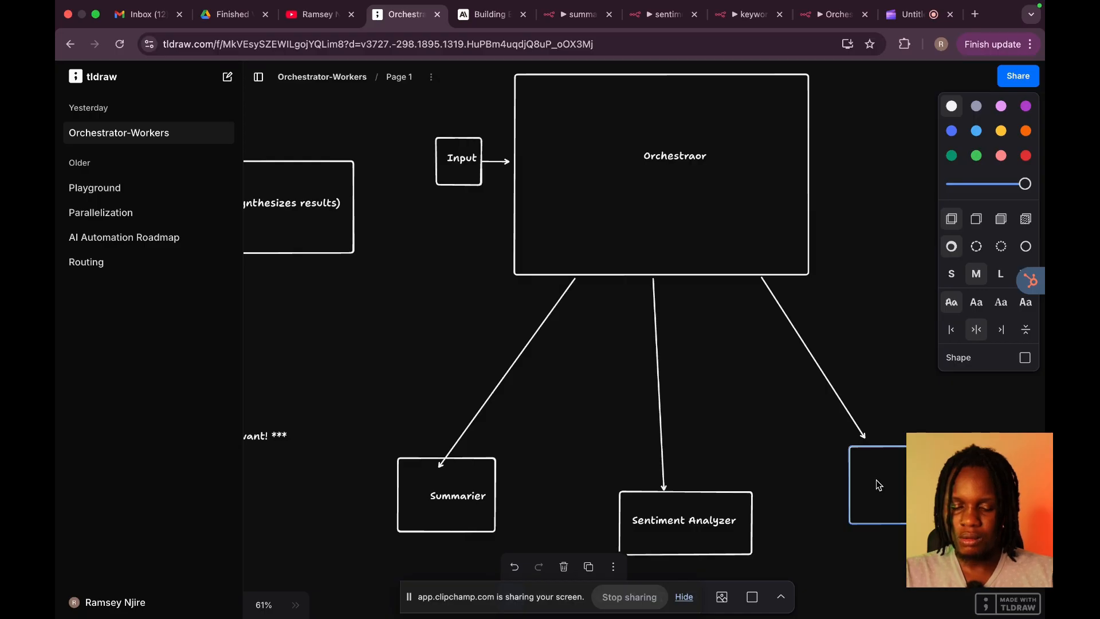
type("Keyw")
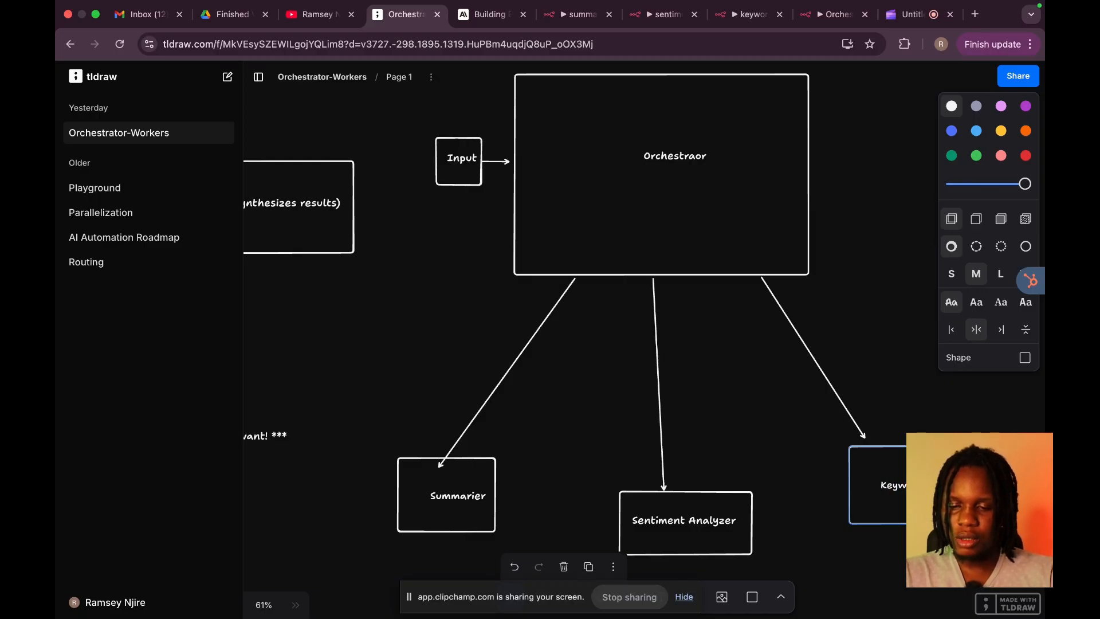
type("ords")
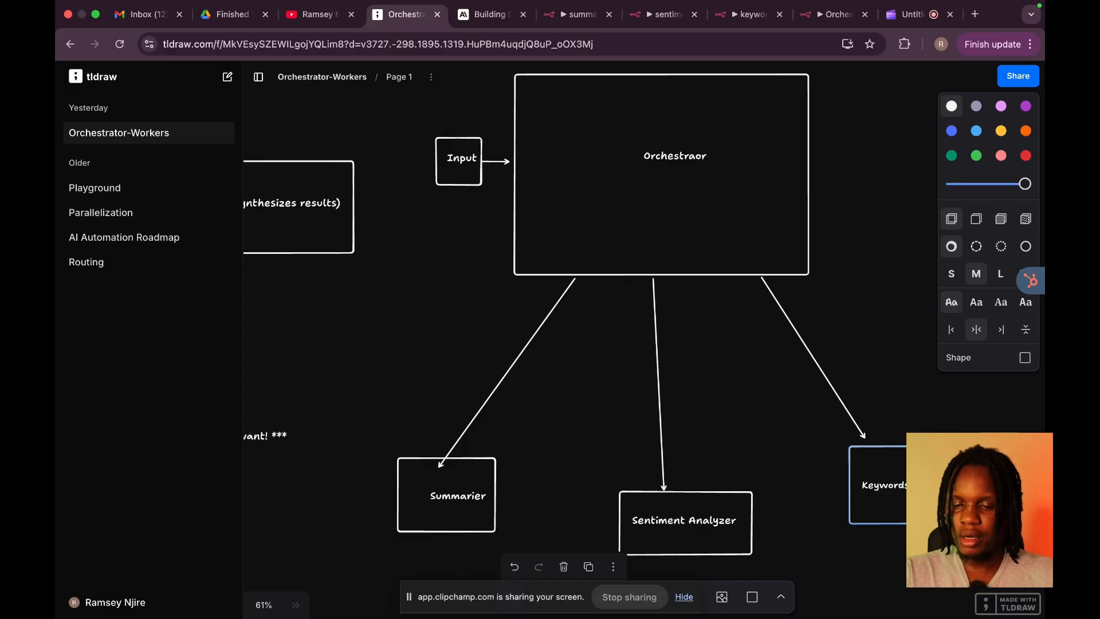
type(" Generat")
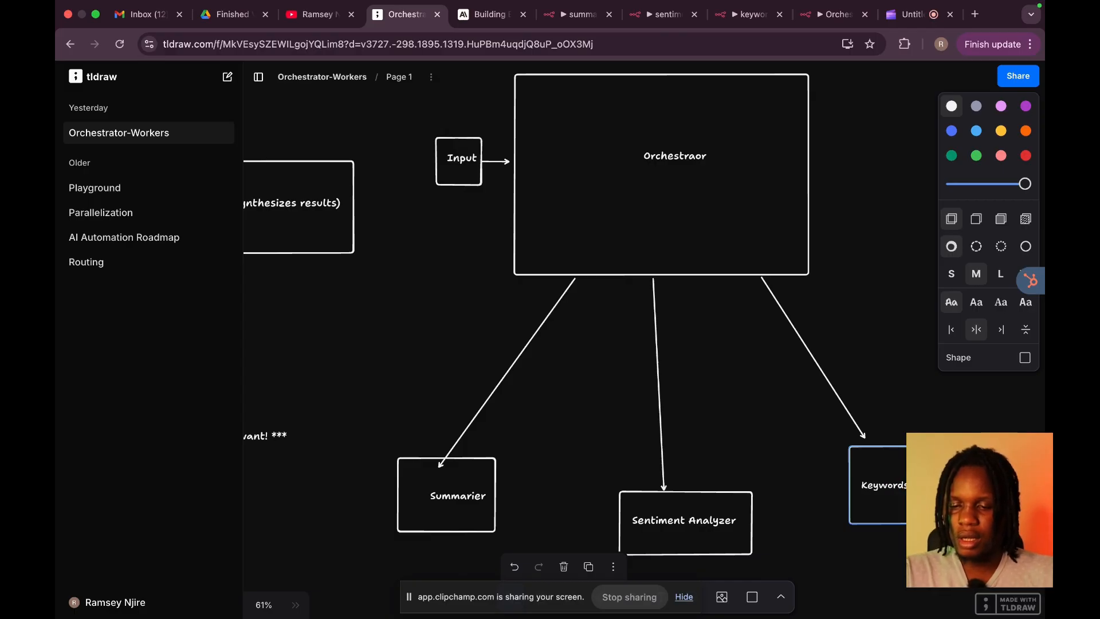
left_click(908, 388)
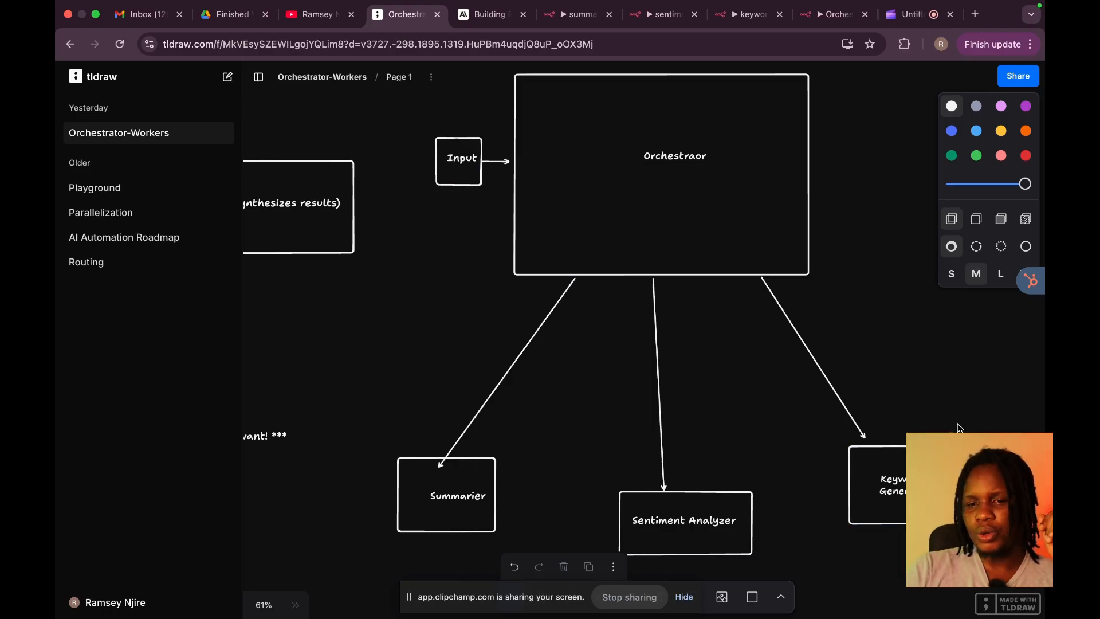
Step: Draw an arrow from the Orchestraor rectangle's right edge to a new box labelled "Output"
scroll(804, 282, "right", 3)
scroll(804, 282, "up", 2)
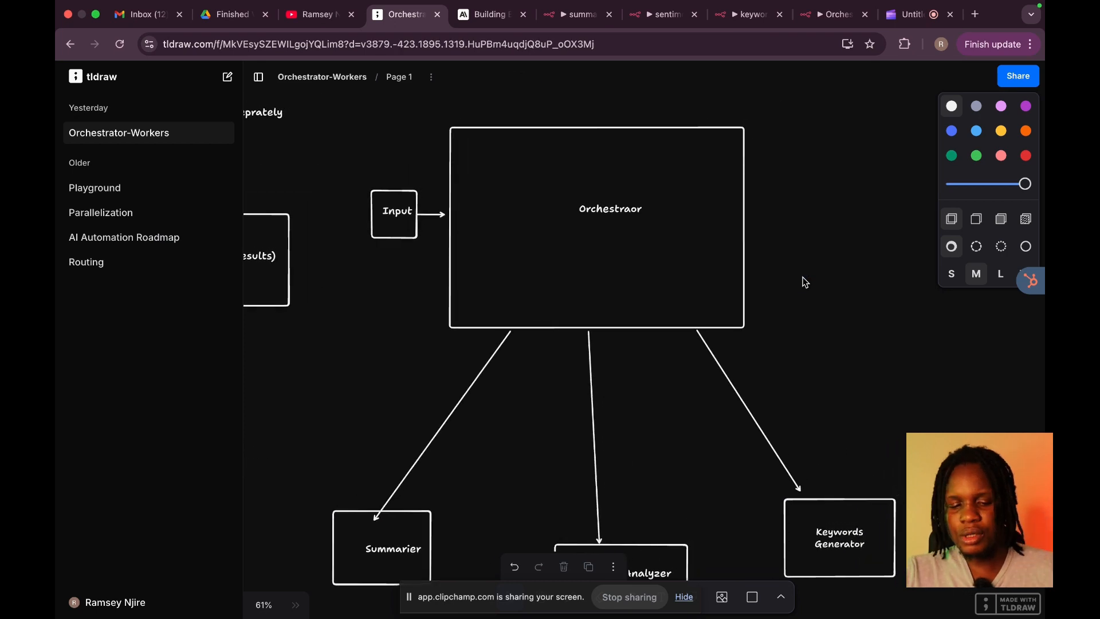
key("a")
mouse_move(741, 218)
left_mouse_down()
mouse_move(839, 217)
mouse_move(864, 256)
mouse_move(852, 219)
mouse_move(956, 277)
left_mouse_up()
scroll(905, 248, "right", 5)
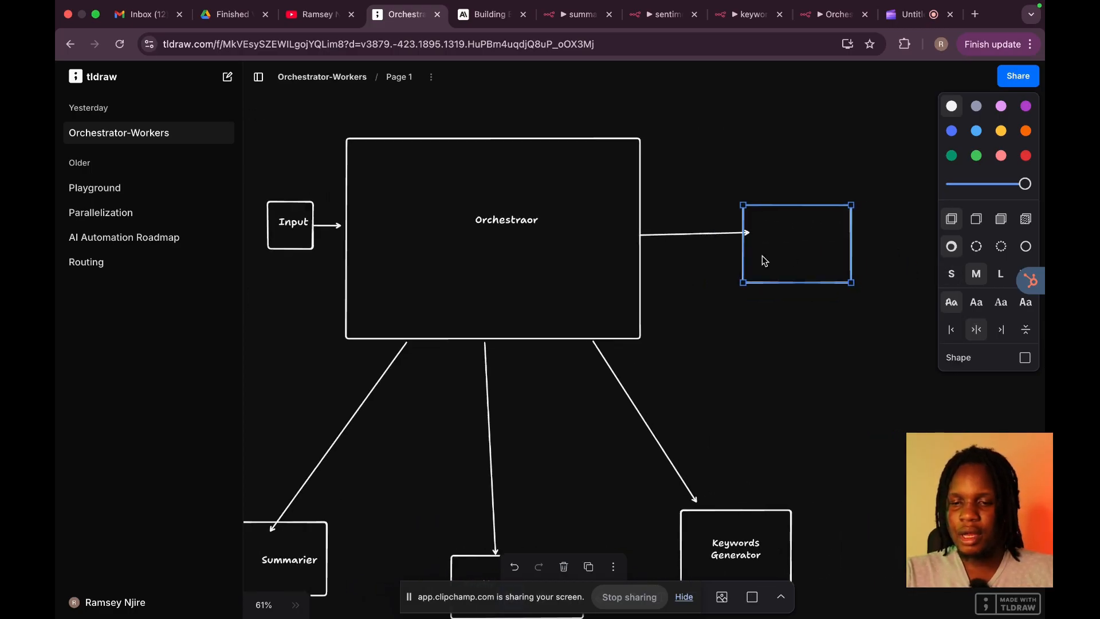
key("Return")
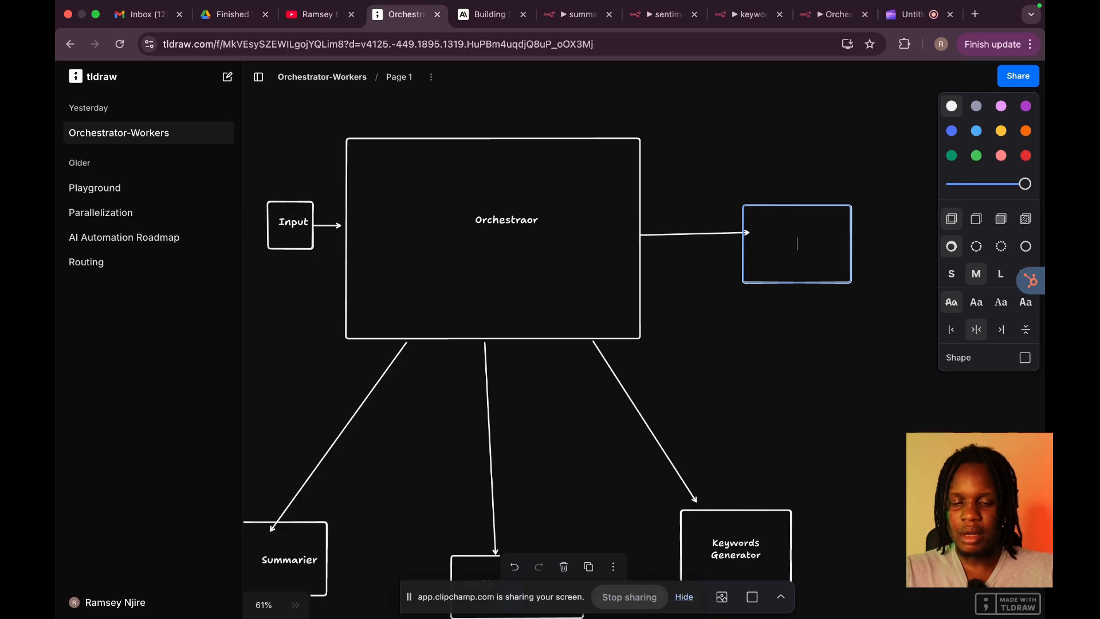
type("Output")
left_click(768, 101)
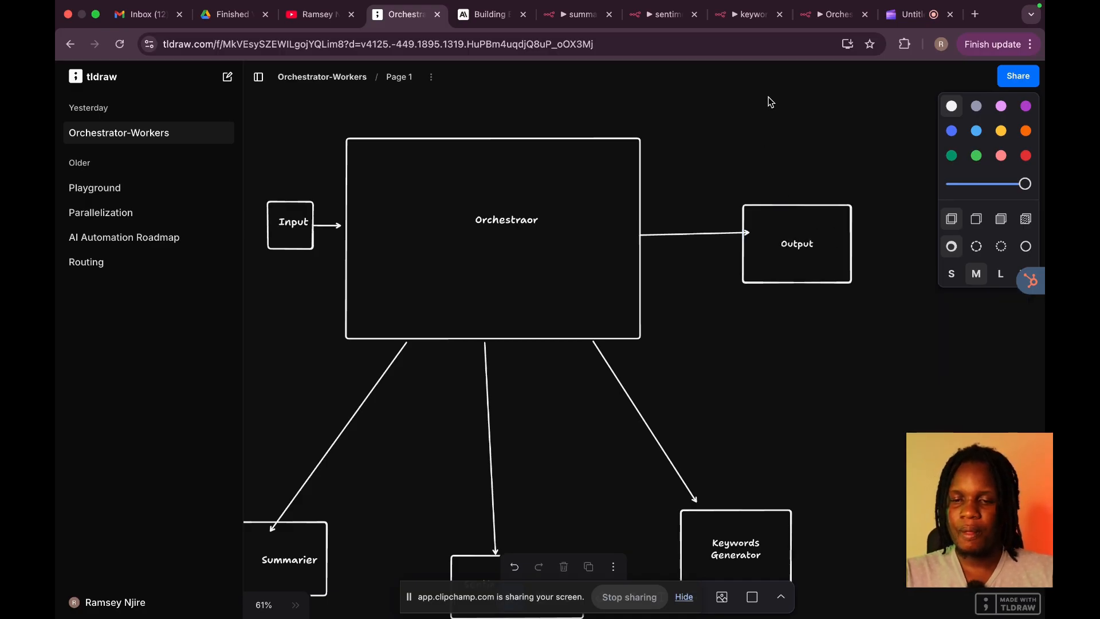
scroll(776, 191, "left", 4)
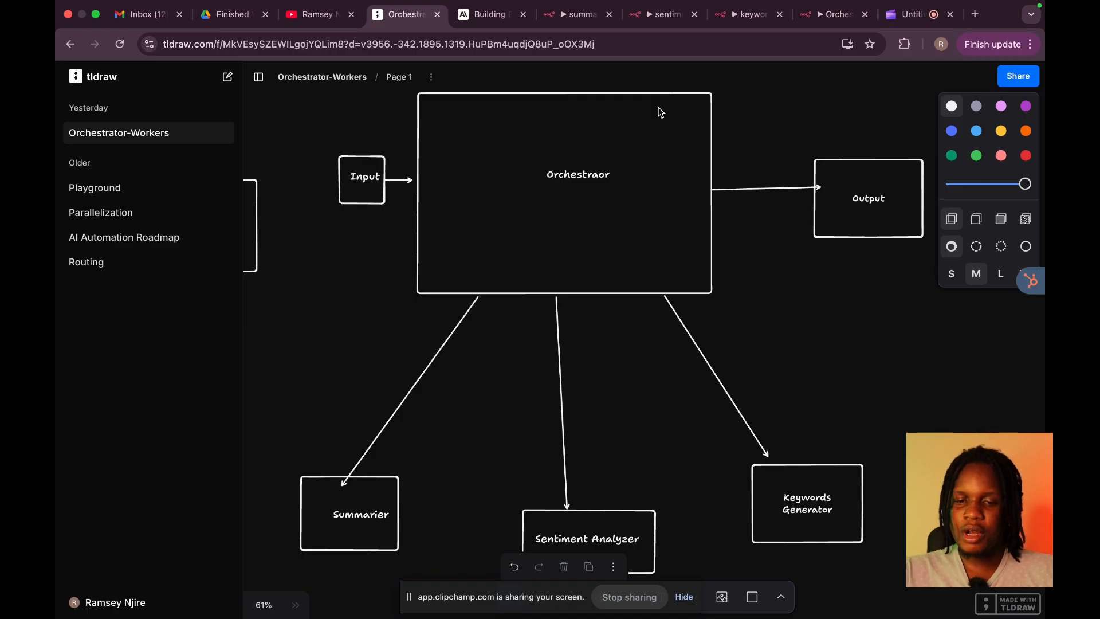
scroll(469, 322, "down", 5)
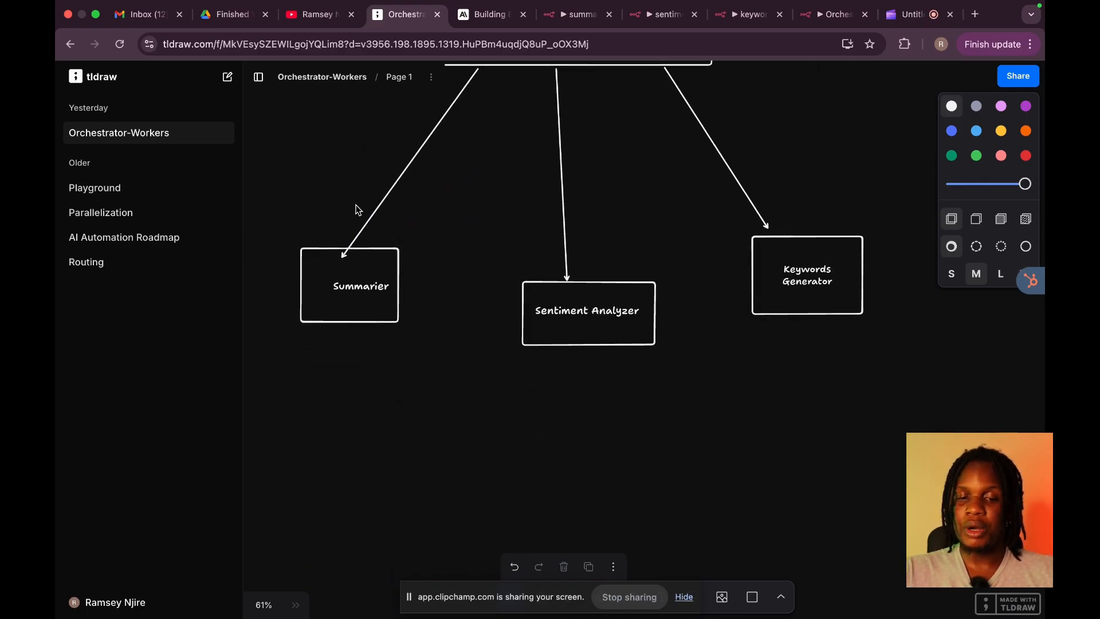
scroll(356, 209, "down", 1)
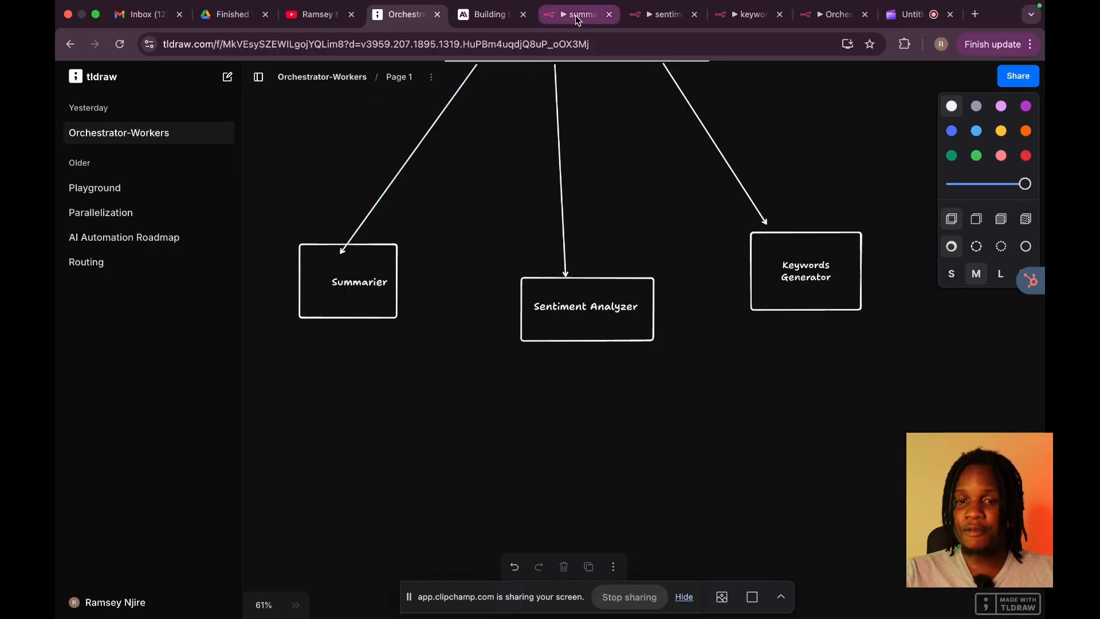
Step: Switch to the summarizationAgent workflow in n8n and open a new blank workflow in a separate browser tab
left_click(579, 14)
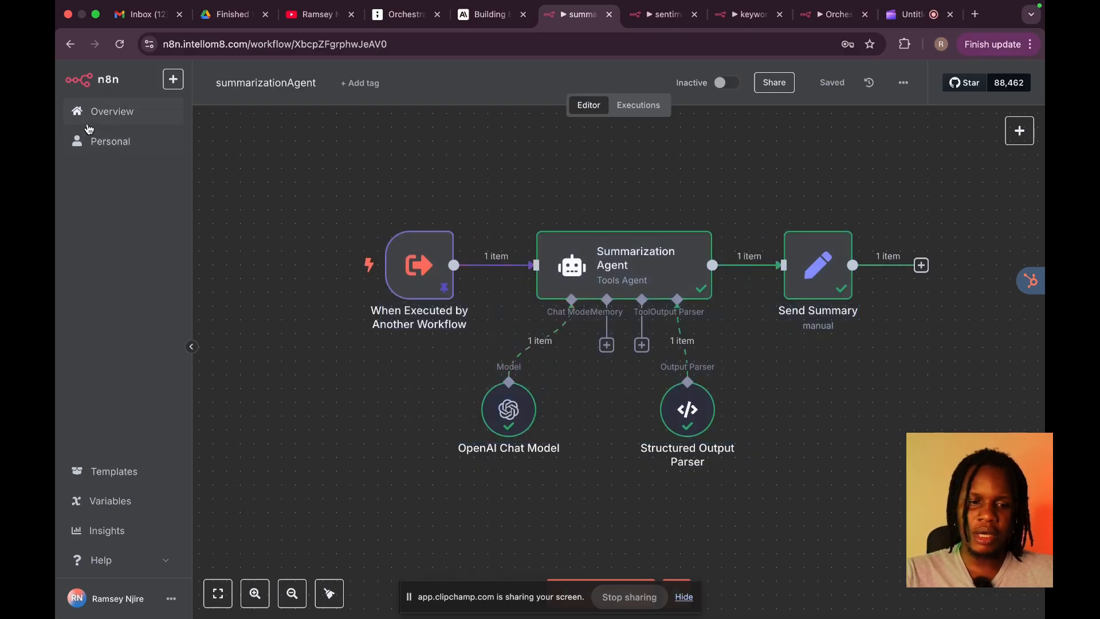
left_click(173, 78)
right_click(178, 114)
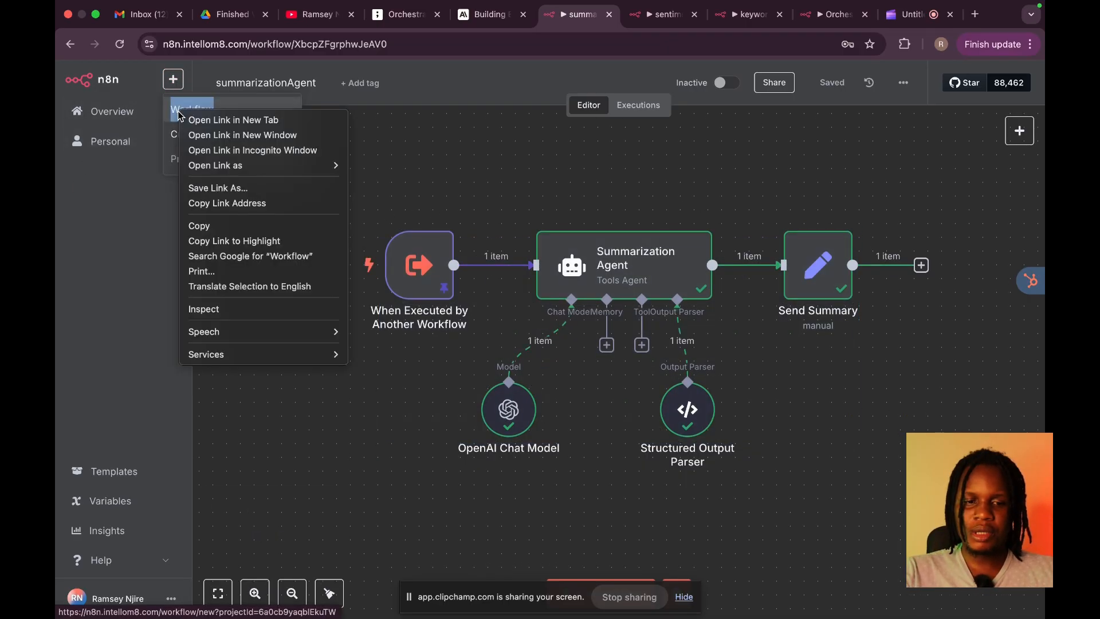
left_click(326, 121)
left_click(598, 20)
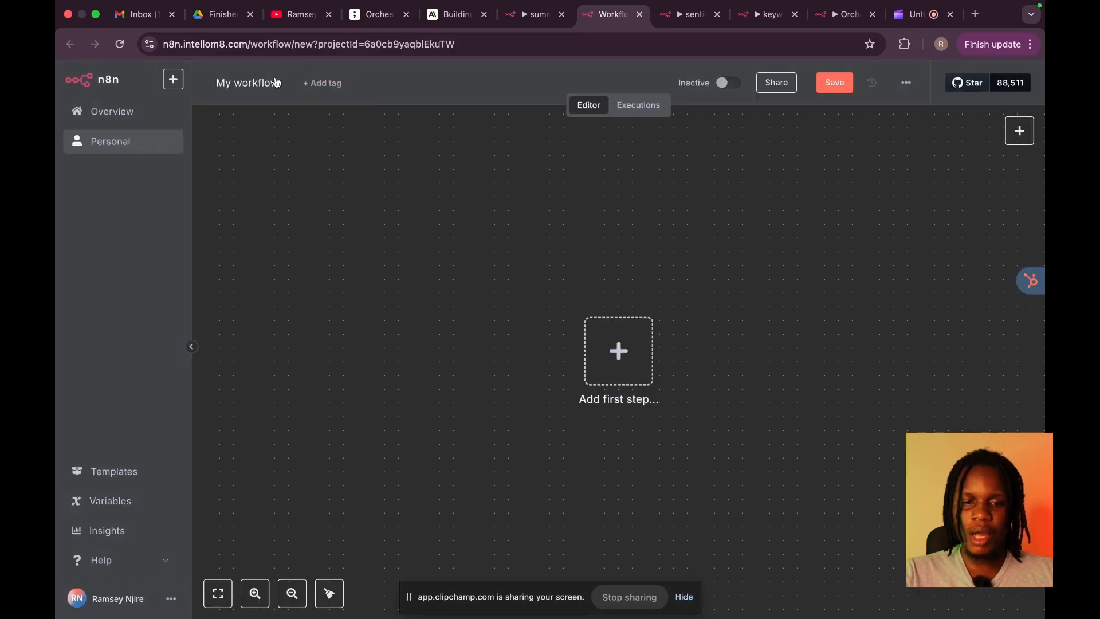
Step: Rename the new workflow to "Summarization Agent" and save it
left_click(233, 83)
left_click_drag(266, 80, 216, 81)
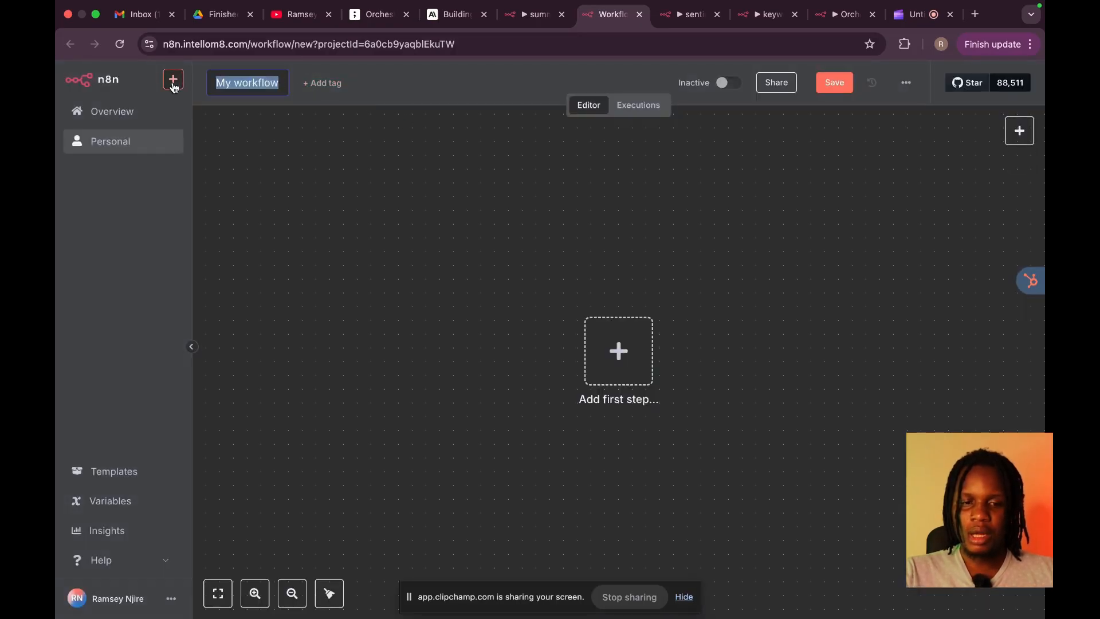
type("Summarisa")
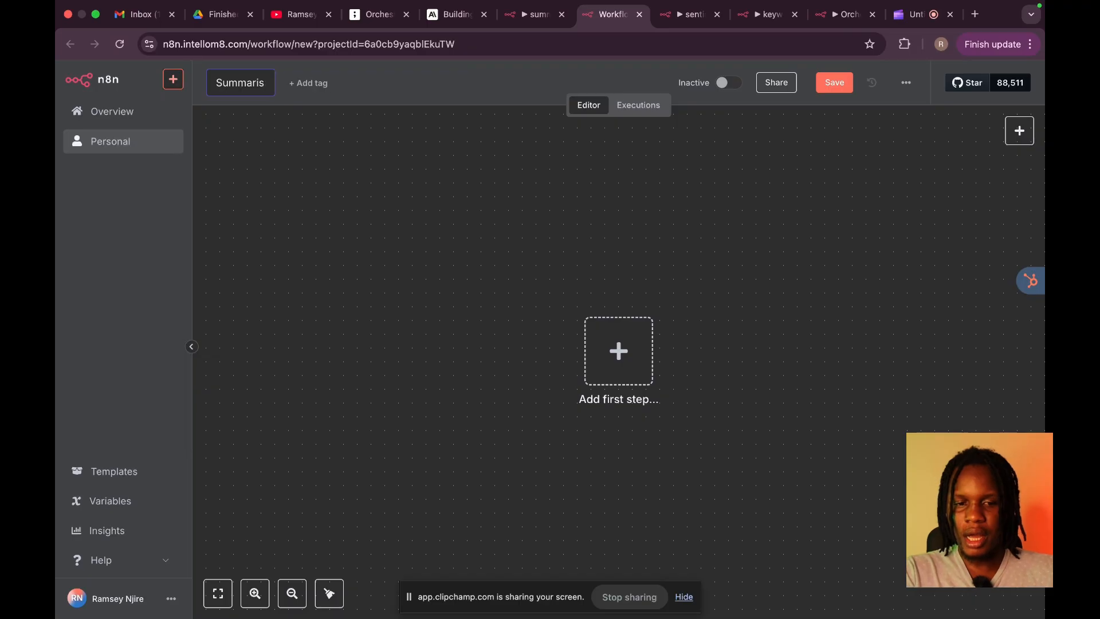
key("BackSpace")
key("BackSpace")
type("zation Agent")
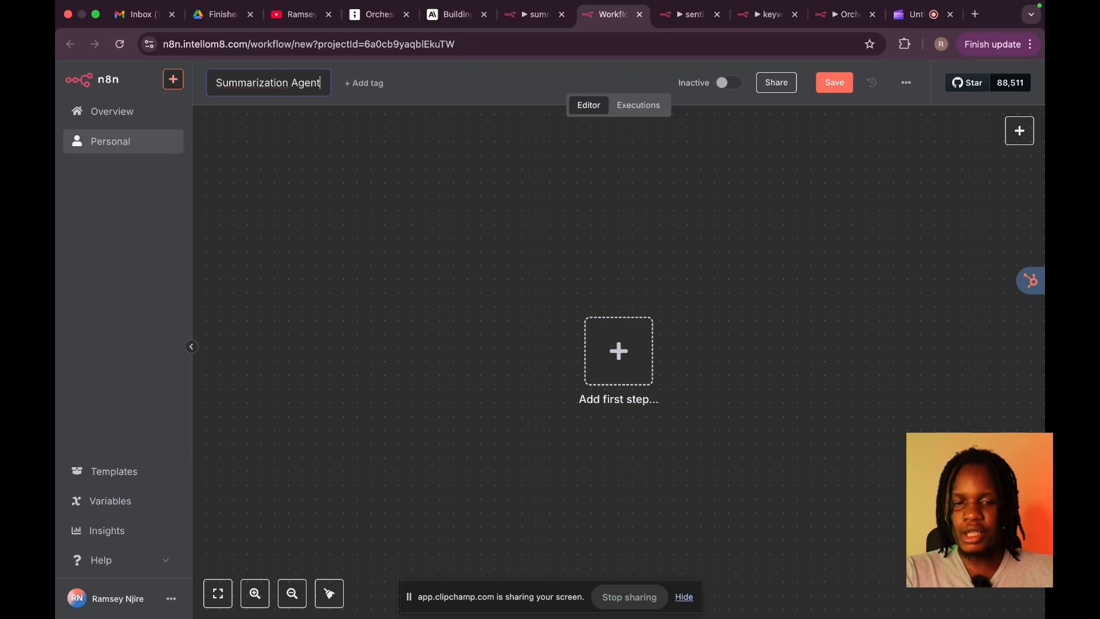
left_click(488, 257)
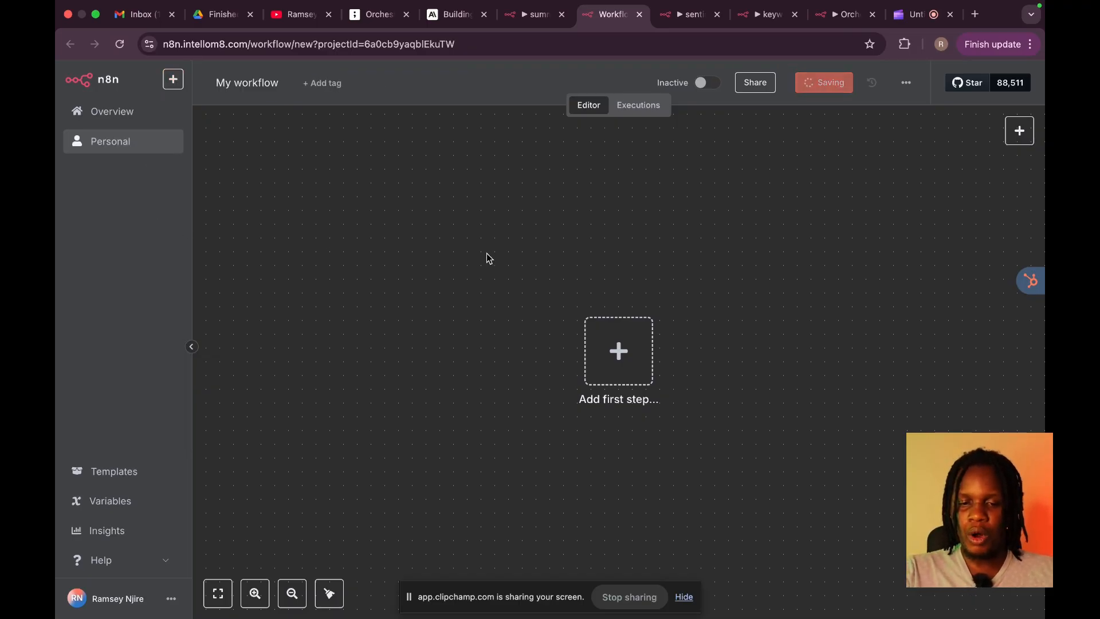
Step: Add a "When Executed by Another Workflow" trigger as the first node of the Summarization Agent workflow
left_click(593, 343)
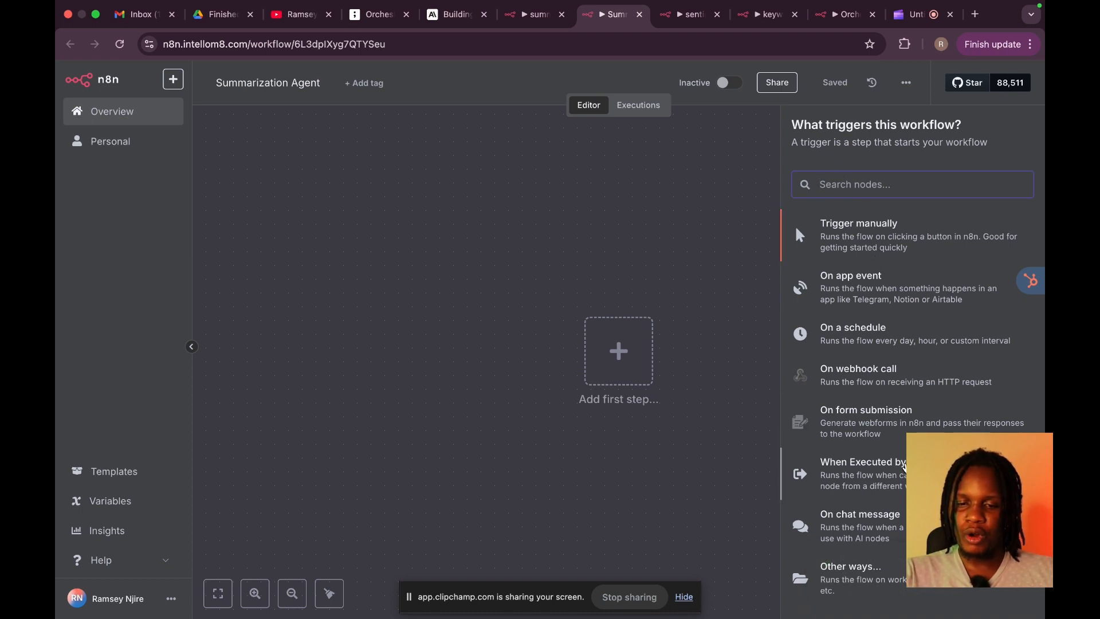
left_click(903, 468)
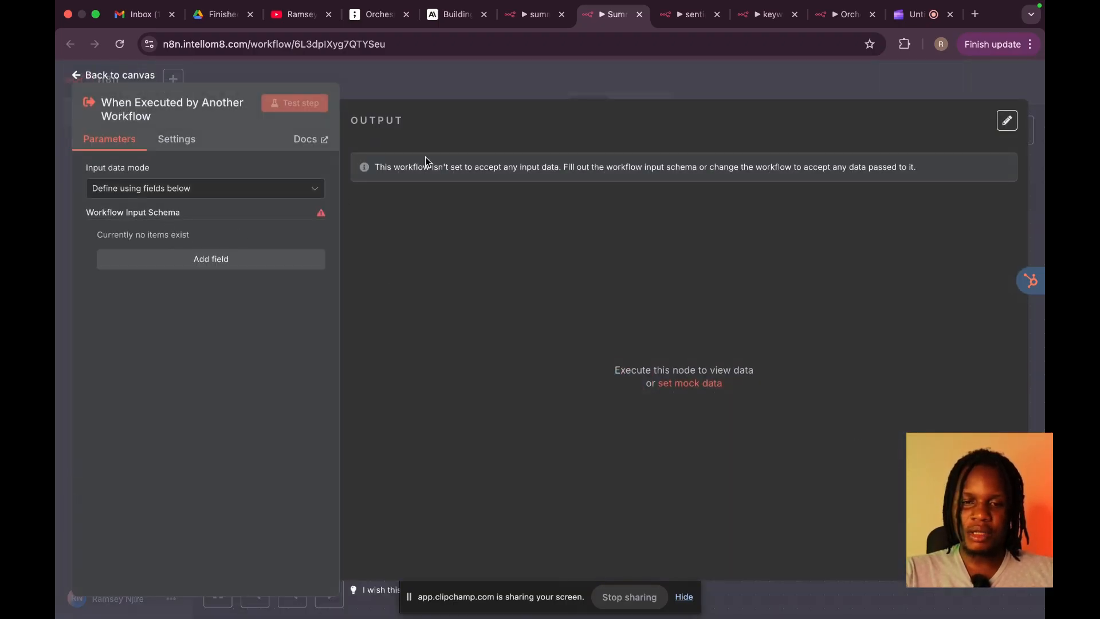
Step: Switch to the Orchestrator-Workers diagram in tldraw, review how the input reaches the worker boxes, and return to the n8n trigger settings
mouse_move(842, 5)
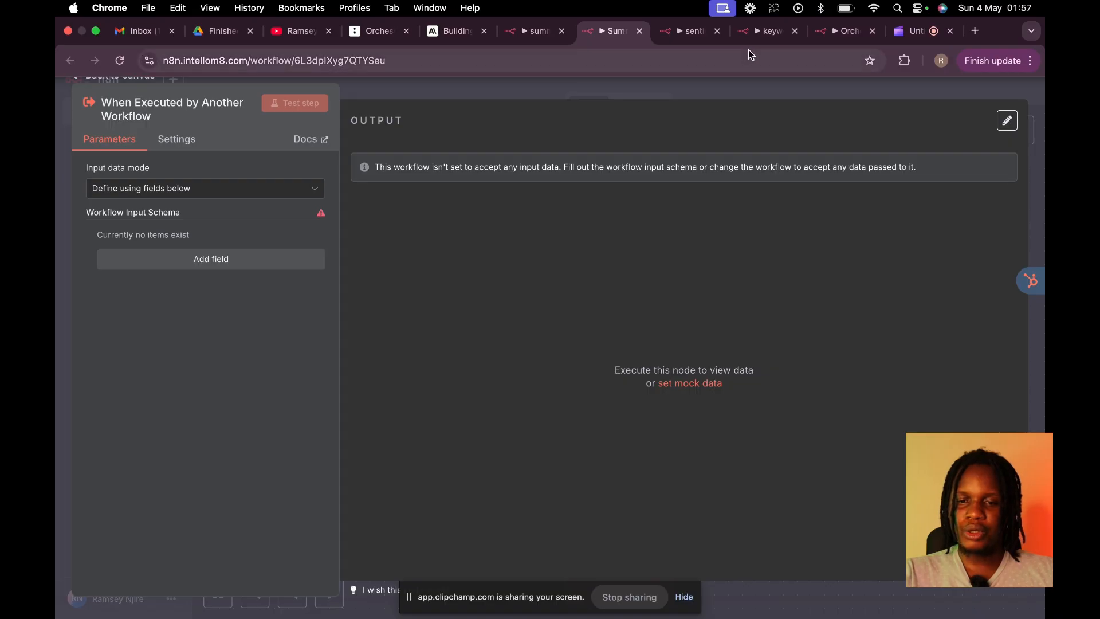
left_click(374, 30)
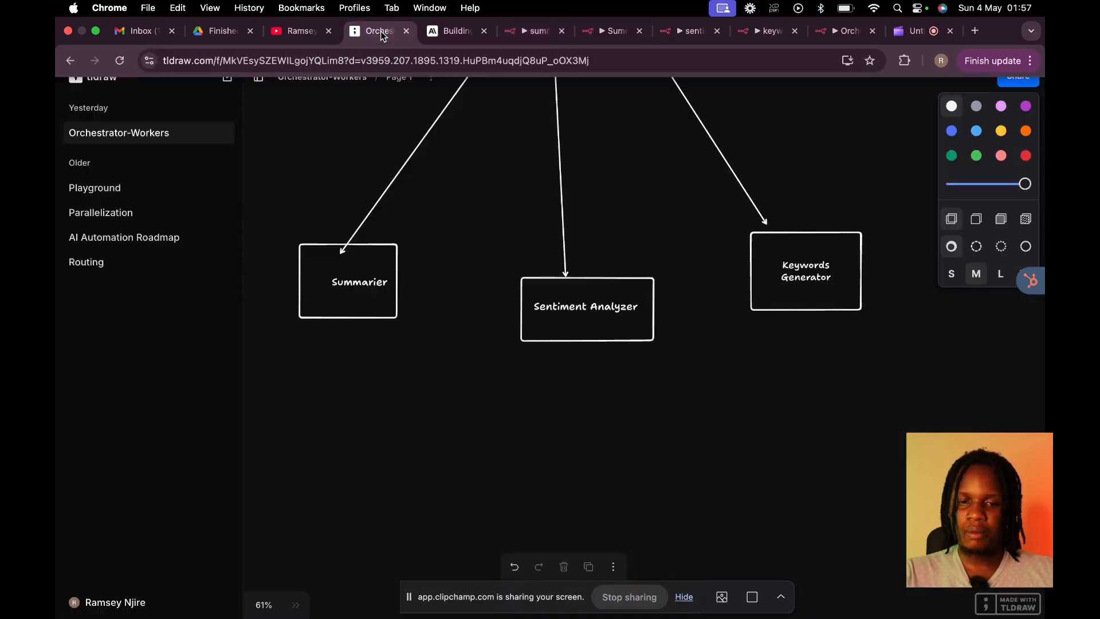
scroll(600, 325, "up", 3)
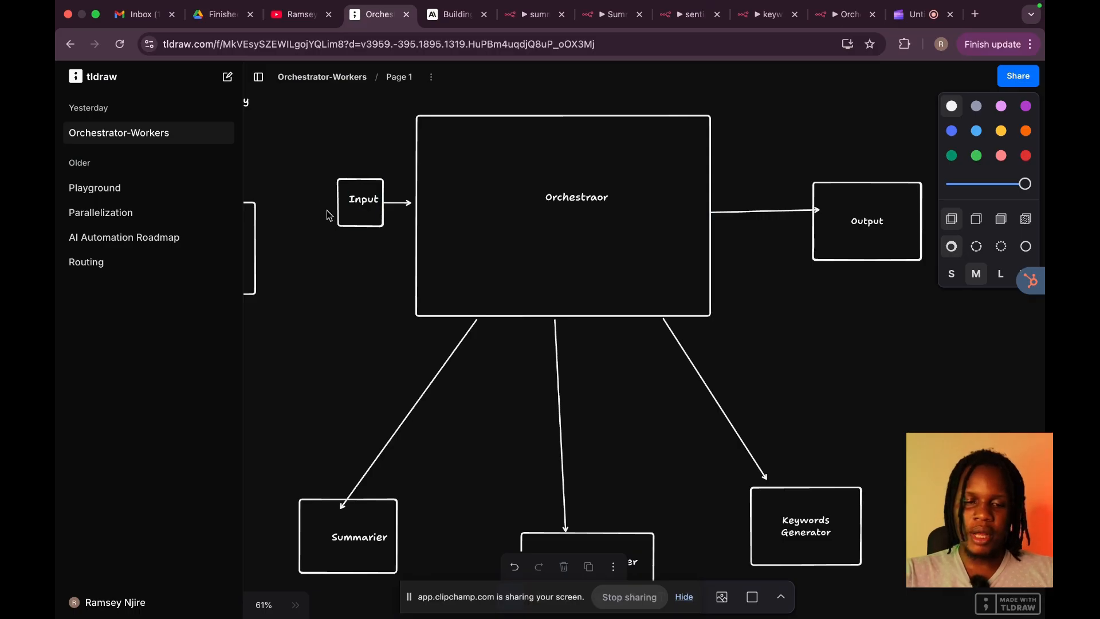
scroll(541, 223, "down", 3)
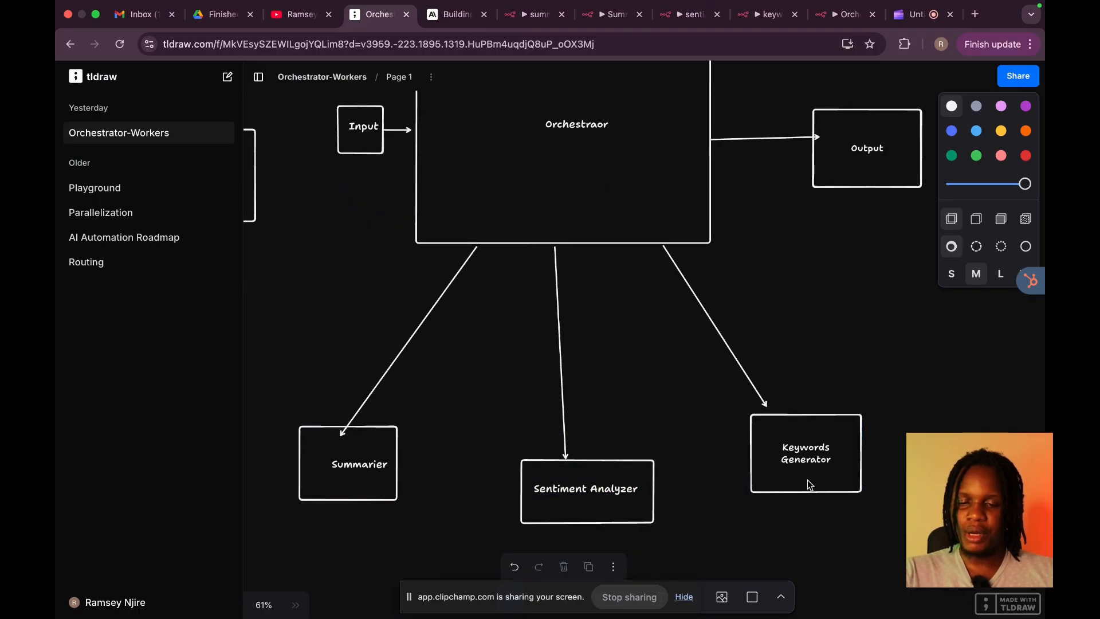
scroll(743, 423, "up", 8)
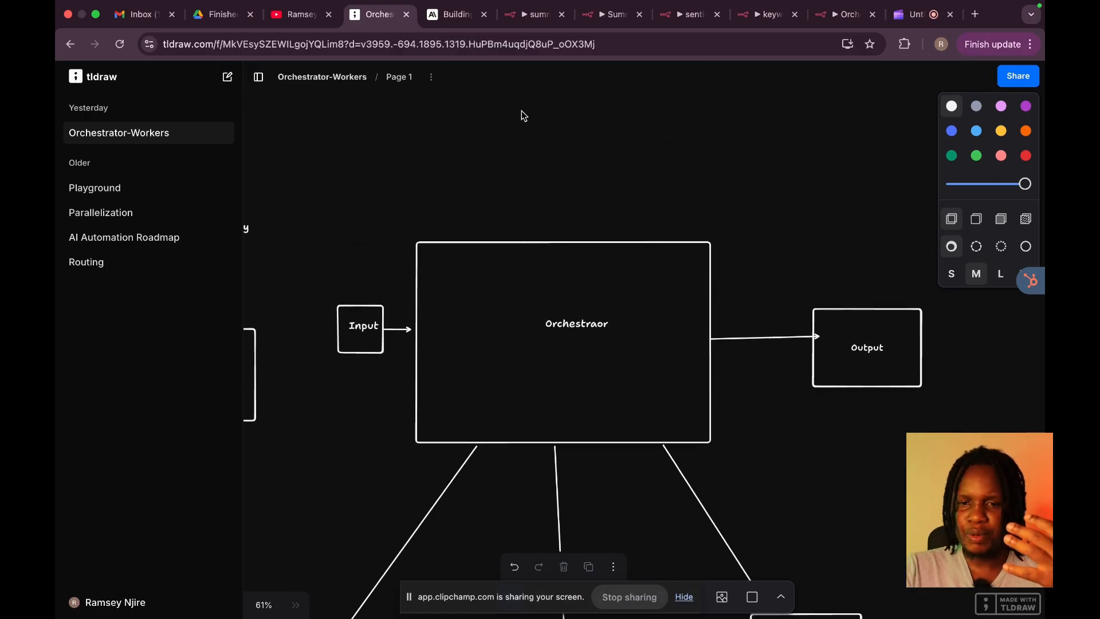
left_click(596, 16)
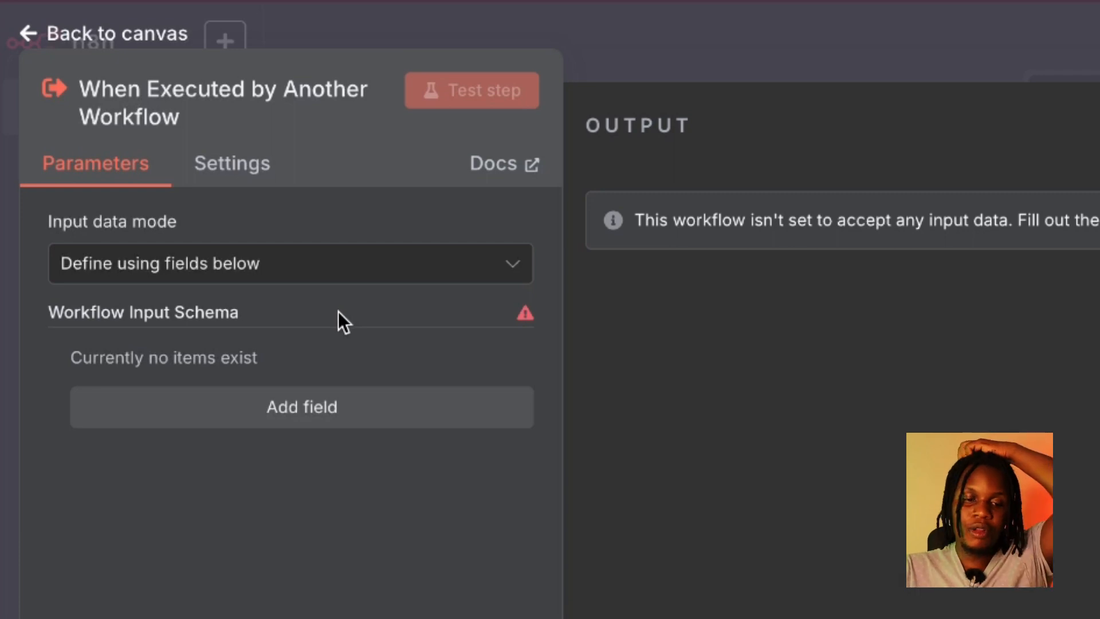
Step: Add a workflow input field named "text" of type String to the trigger and return to the canvas
left_click(243, 270)
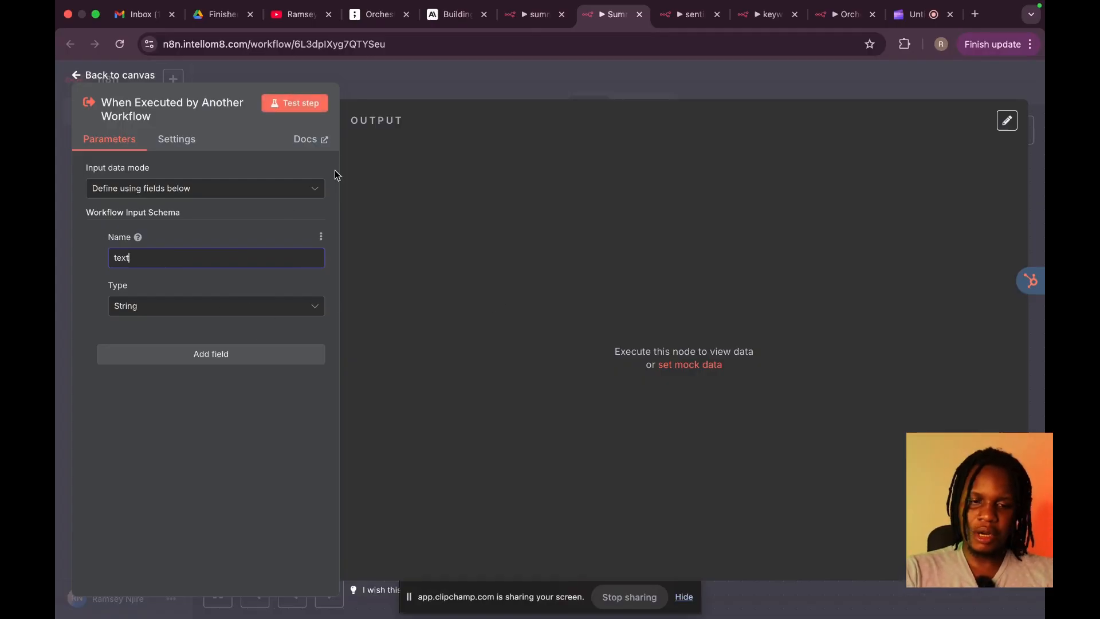
left_click(272, 308)
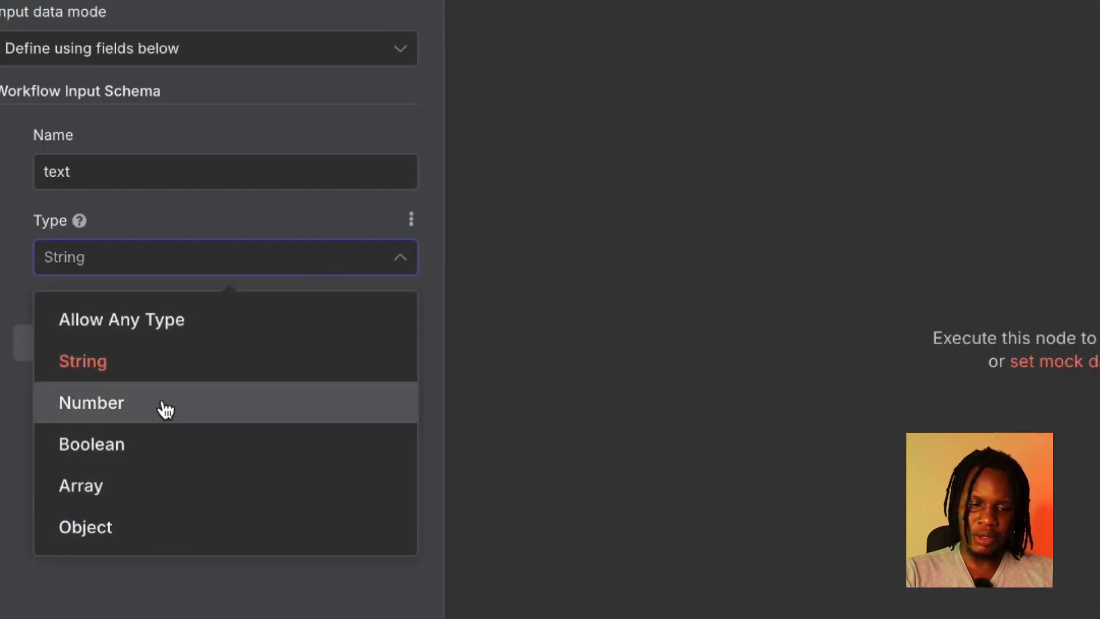
left_click(83, 361)
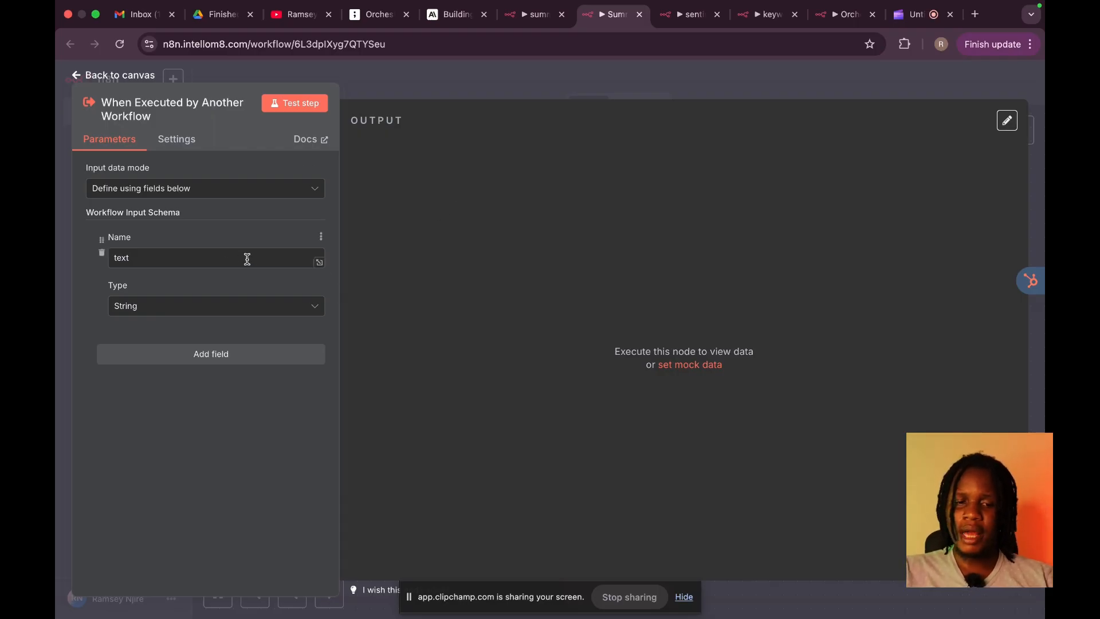
left_click(503, 78)
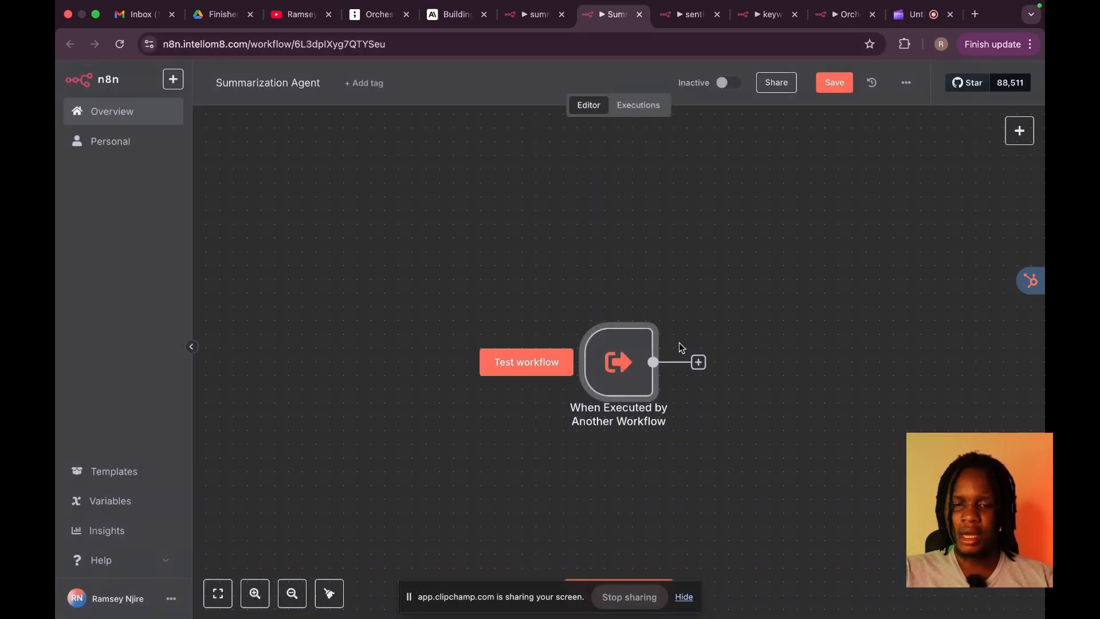
Step: Add an AI Agent node connected to the output of the "When Executed by Another Workflow" trigger
scroll(642, 310, "right", 3)
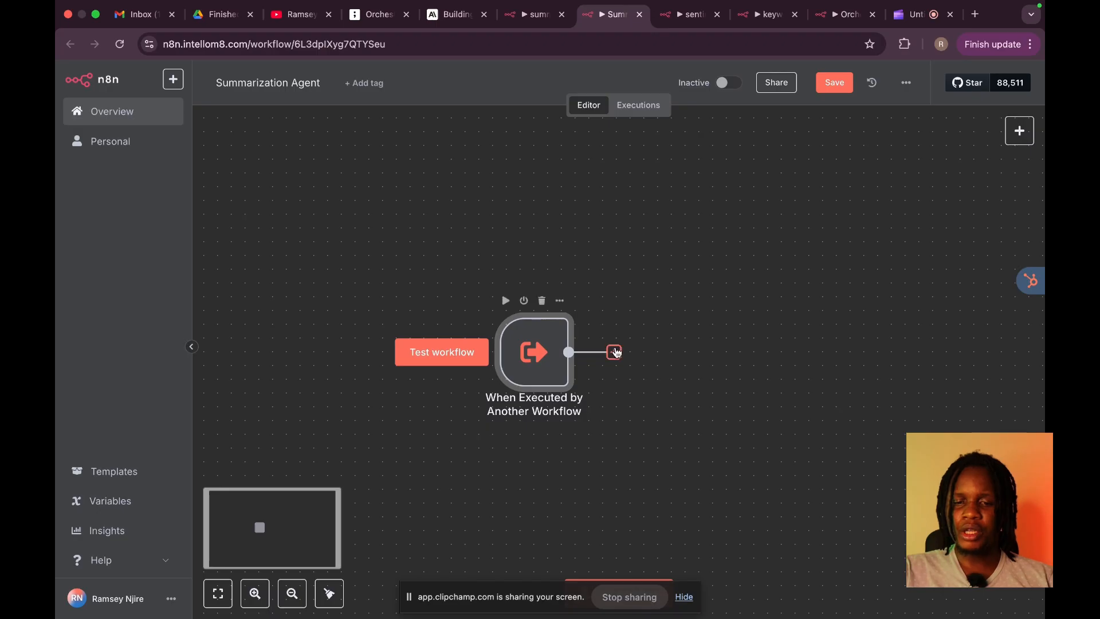
left_click(614, 352)
left_click(949, 229)
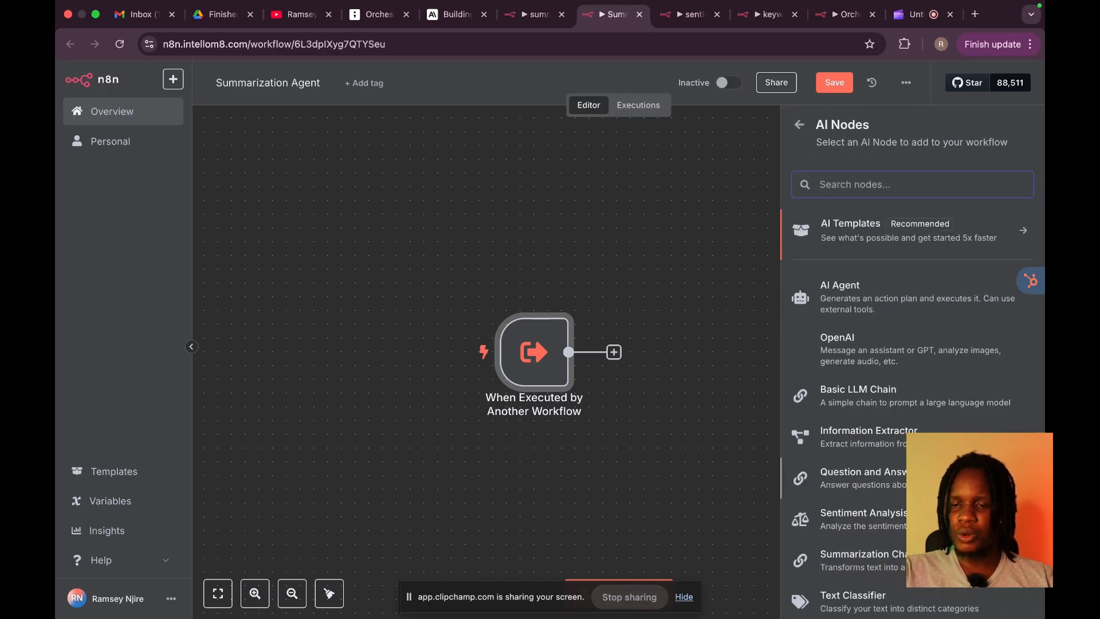
left_click(850, 294)
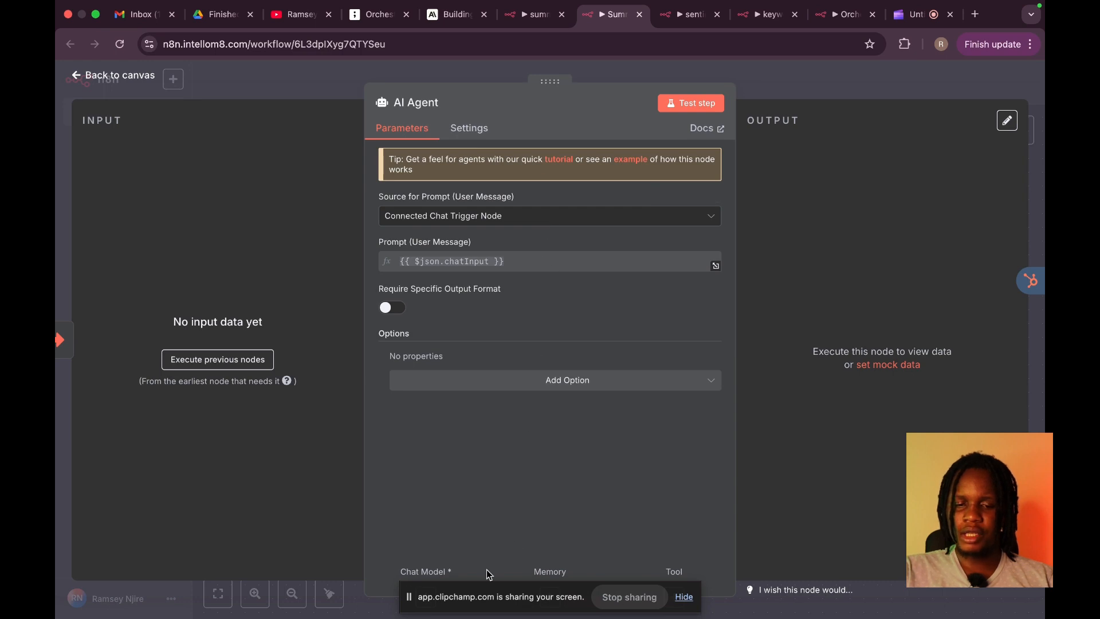
Step: Require a specific output format in the AI Agent, add the System Message option, and return to the canvas
left_click(685, 601)
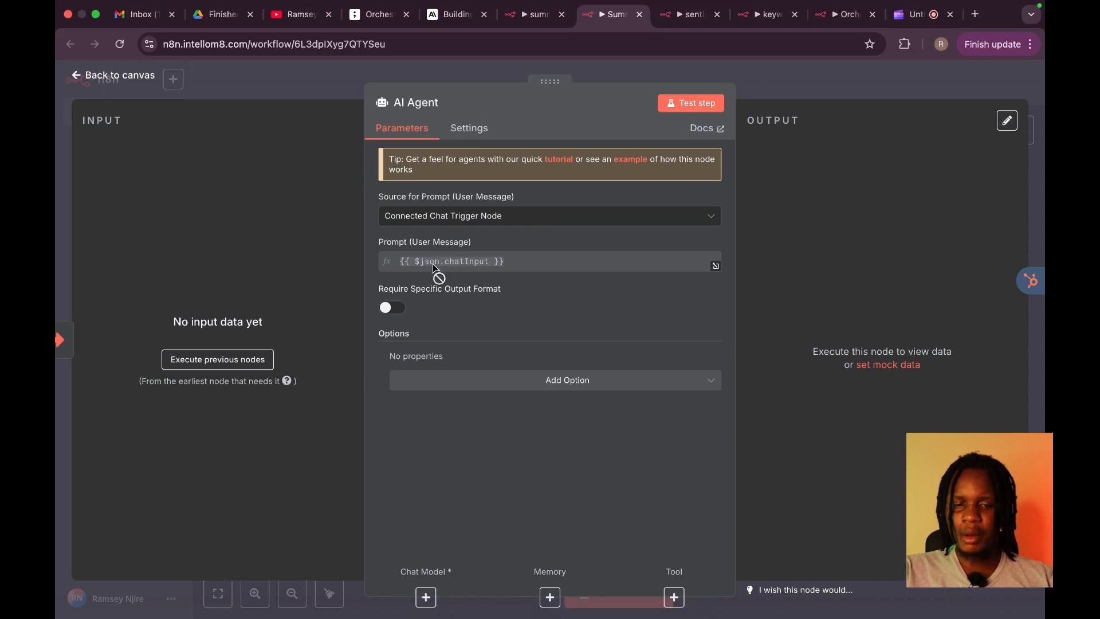
left_click(395, 309)
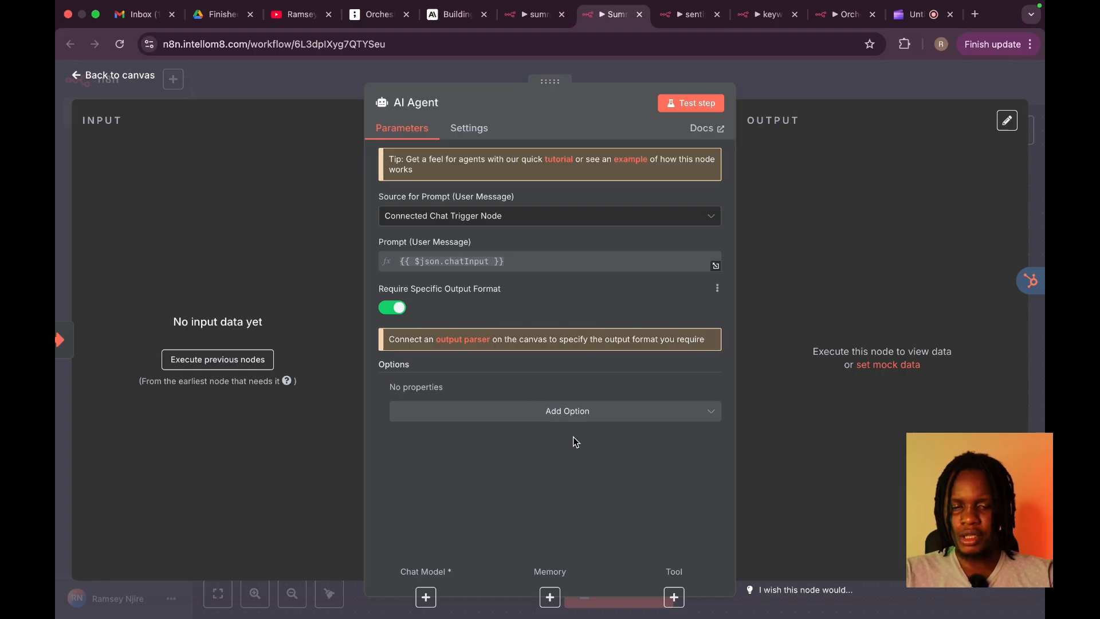
left_click(580, 415)
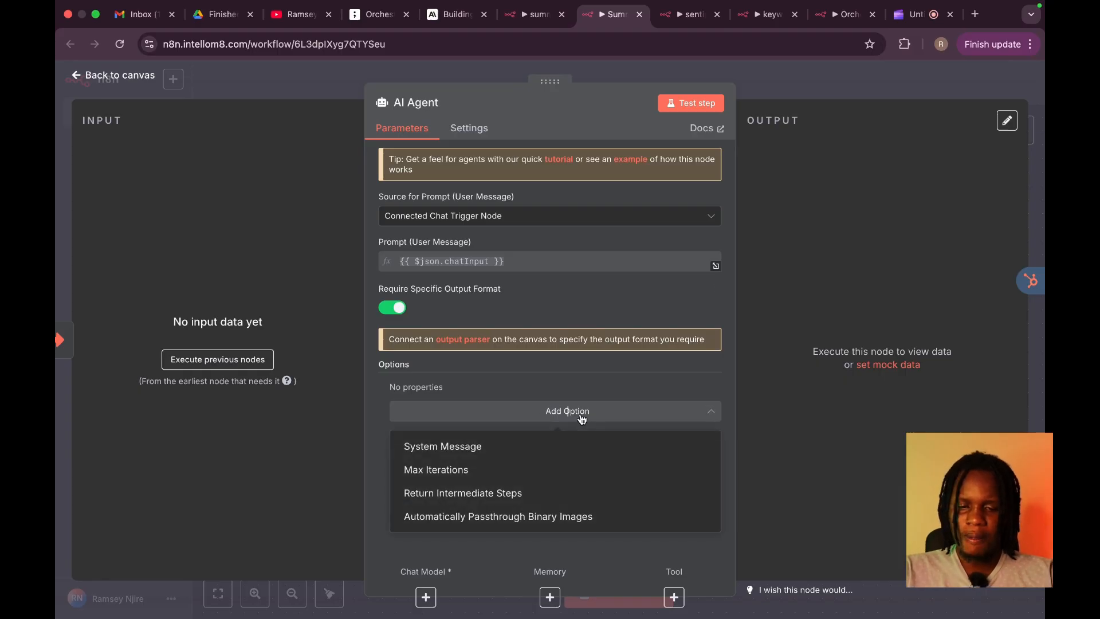
left_click(459, 445)
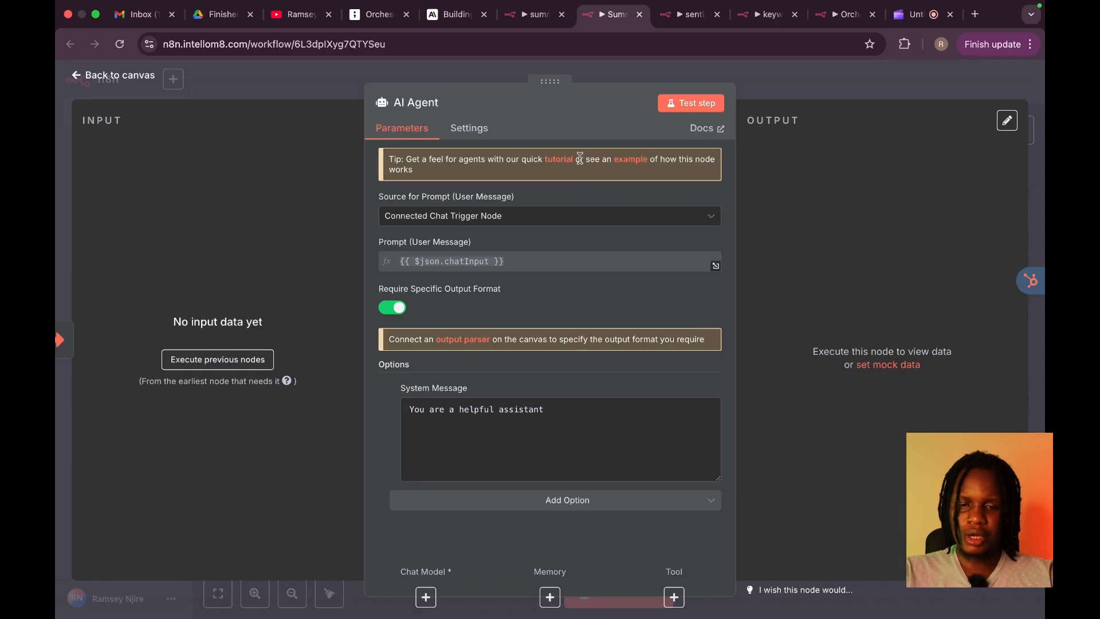
left_click(806, 89)
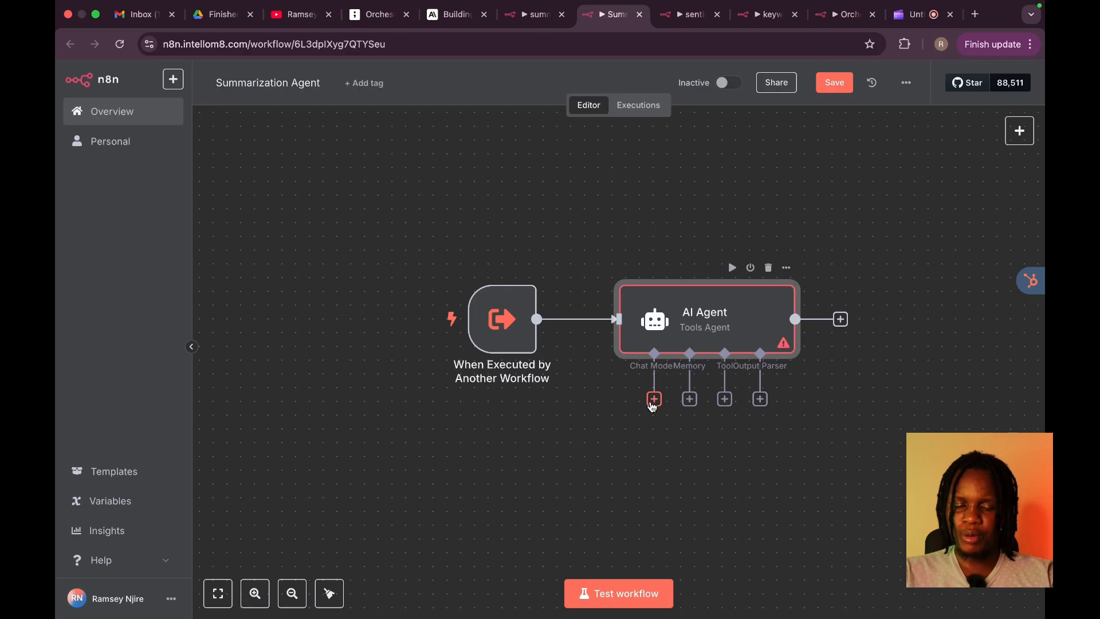
Step: Attach an OpenAI Chat Model to the AI Agent's chat model connector
left_click(654, 399)
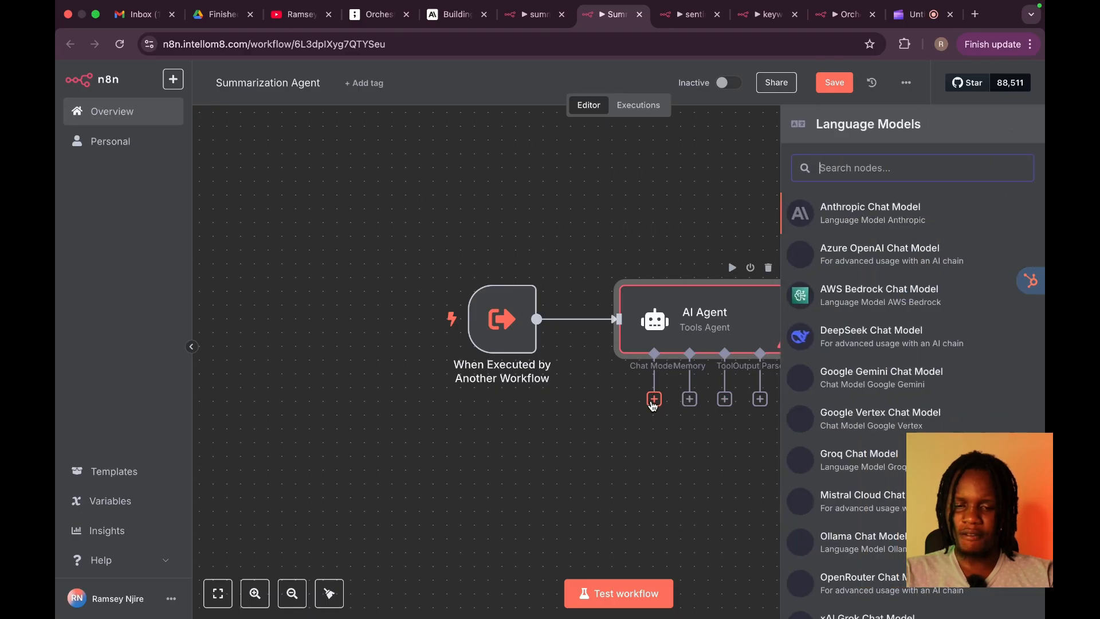
scroll(924, 344, "down", 3)
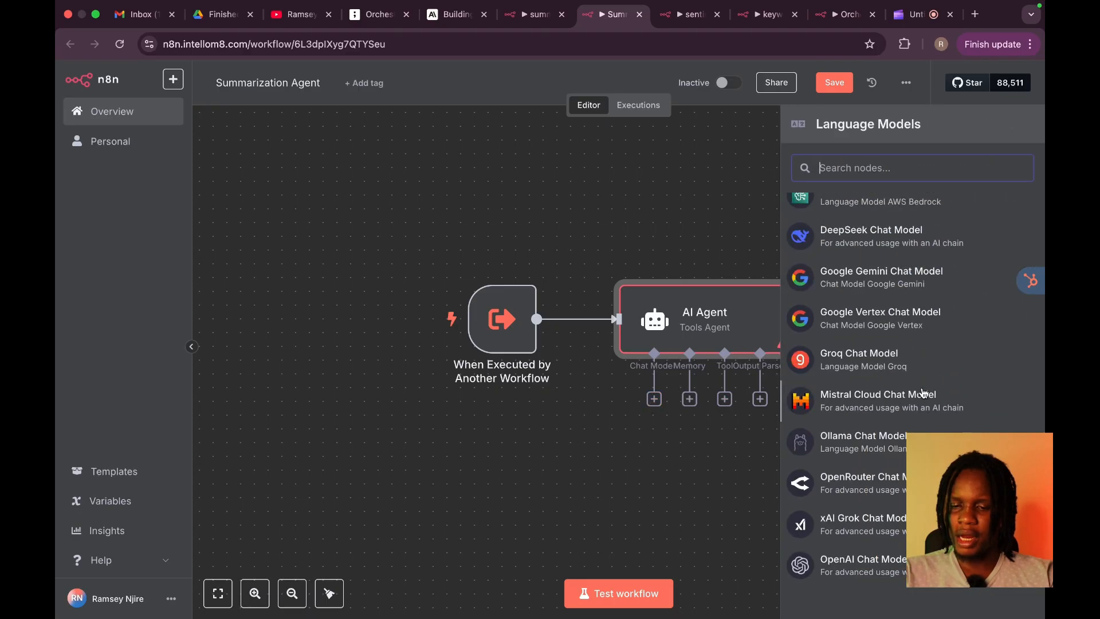
left_click(874, 562)
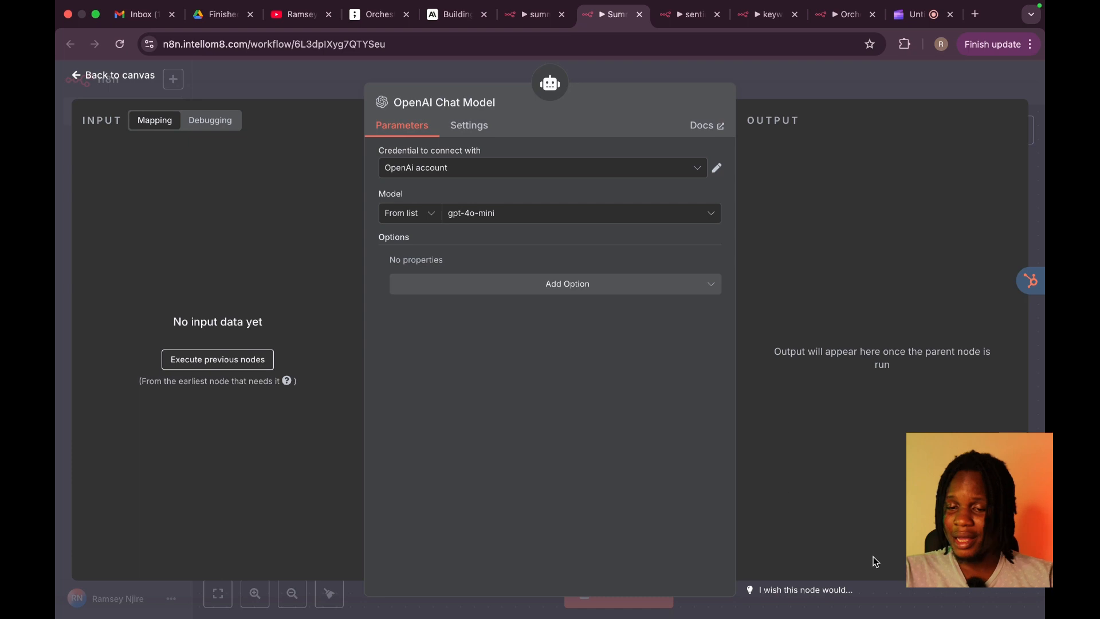
Step: Set the chat model to gpt-4o-2024-11-20 and move its node slightly up and to the left beneath the AI Agent
left_click(514, 211)
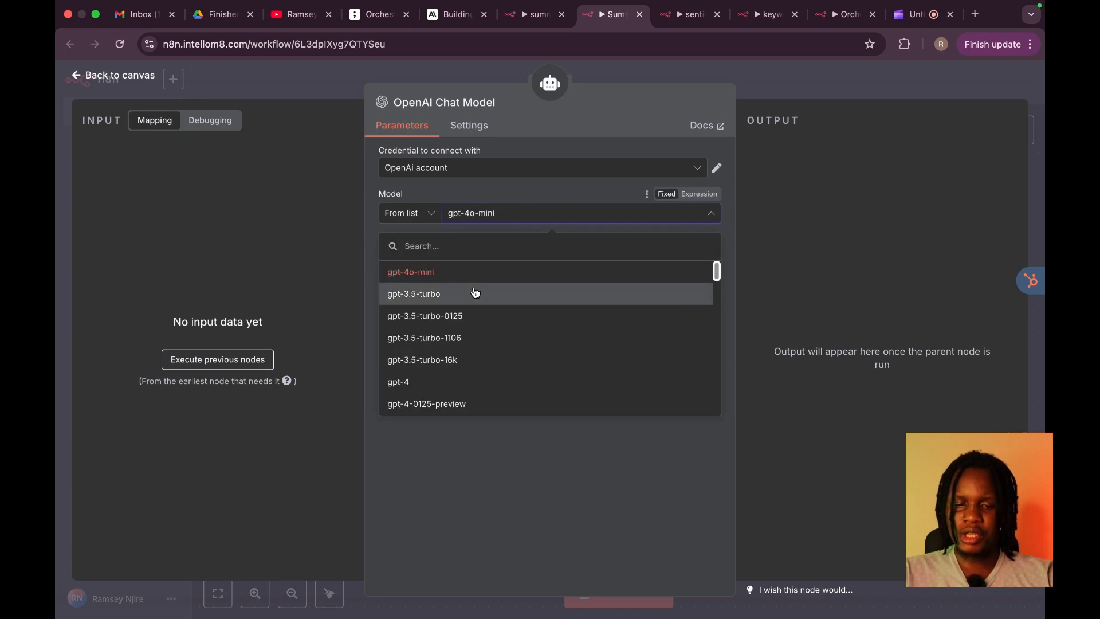
scroll(472, 298, "down", 5)
scroll(454, 304, "down", 6)
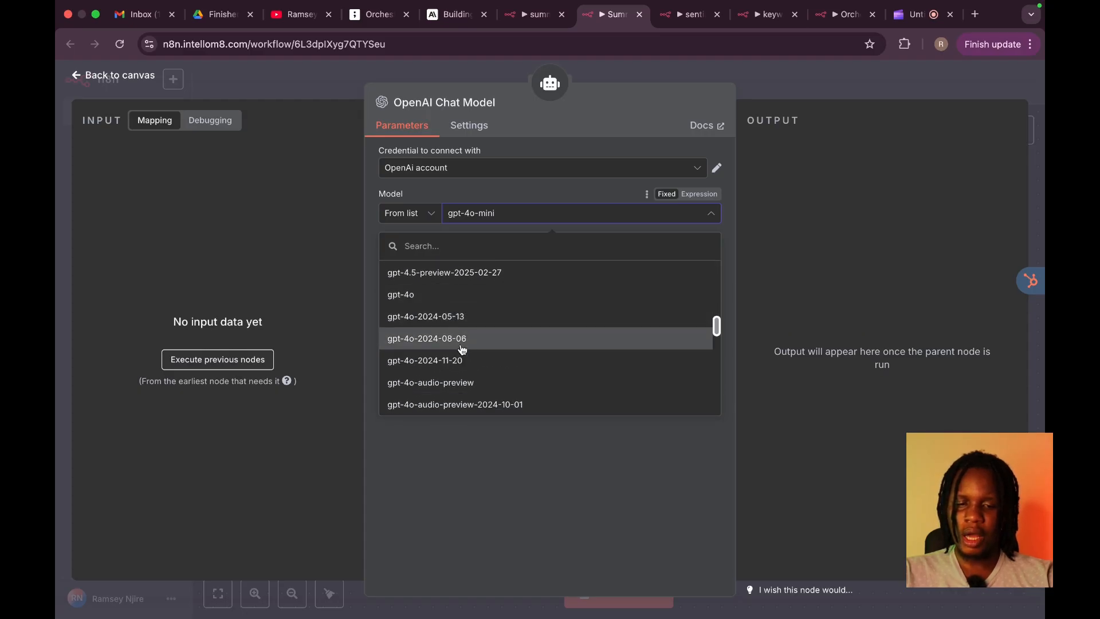
scroll(468, 349, "down", 1)
left_click(488, 348)
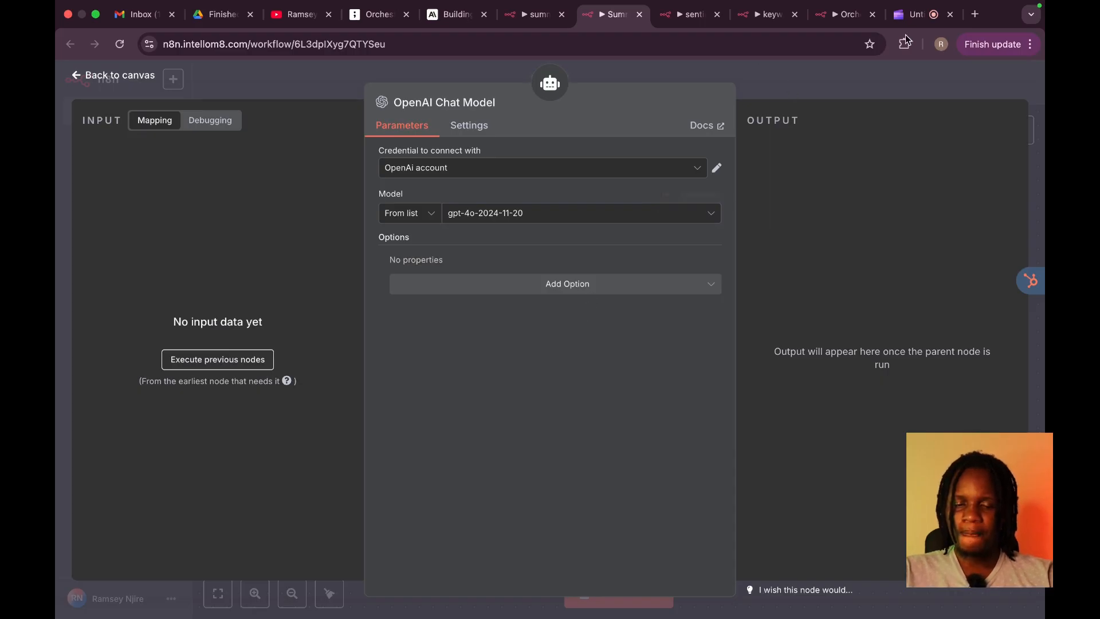
left_click(958, 67)
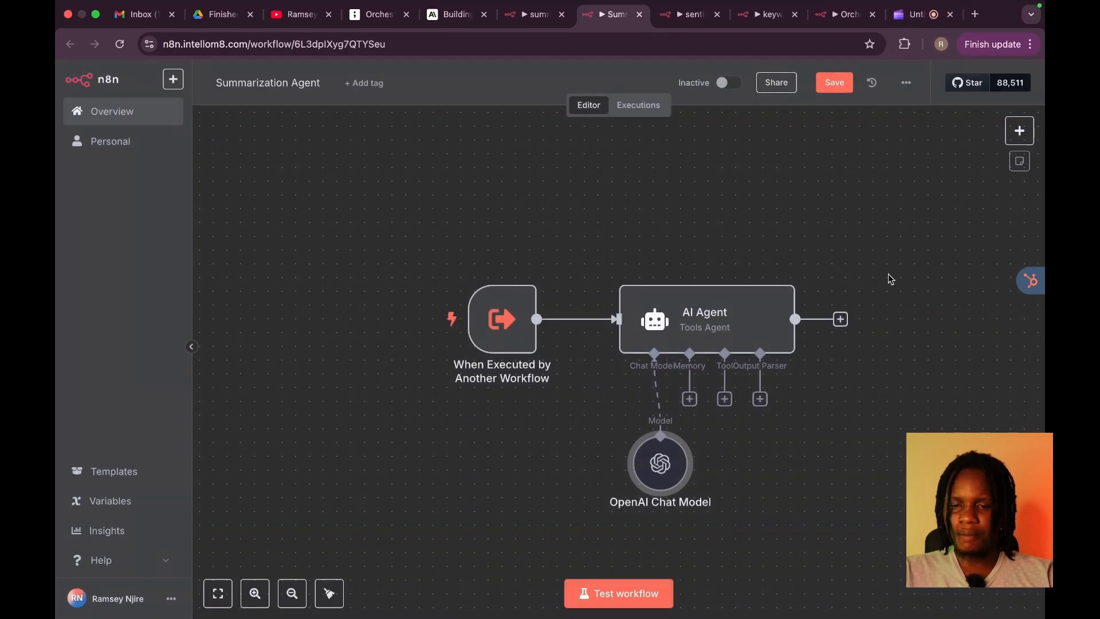
scroll(889, 274, "right", 3)
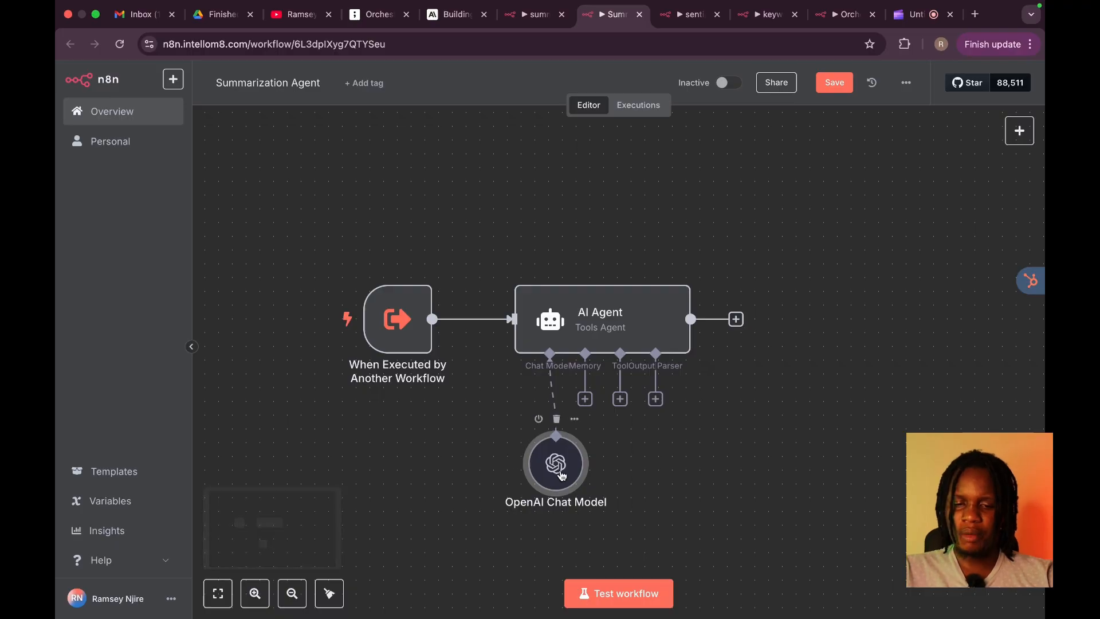
left_click_drag(547, 464, 507, 455)
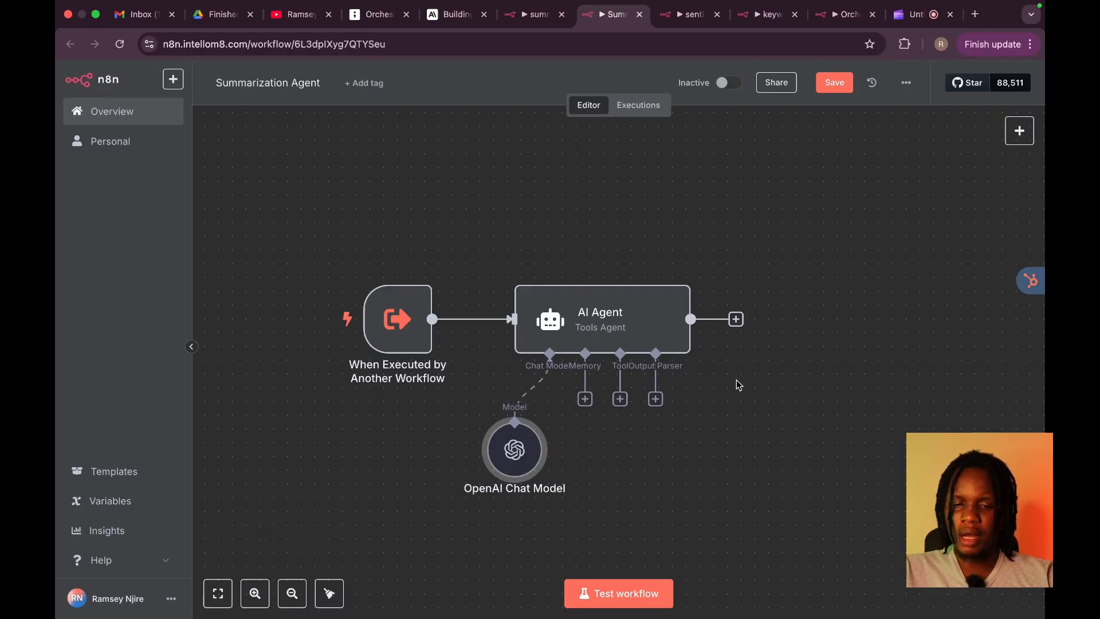
Step: Check the AI Agent's output format requirement, then attach a Structured Output Parser to its output parser connector
left_click(656, 399)
double_click(629, 324)
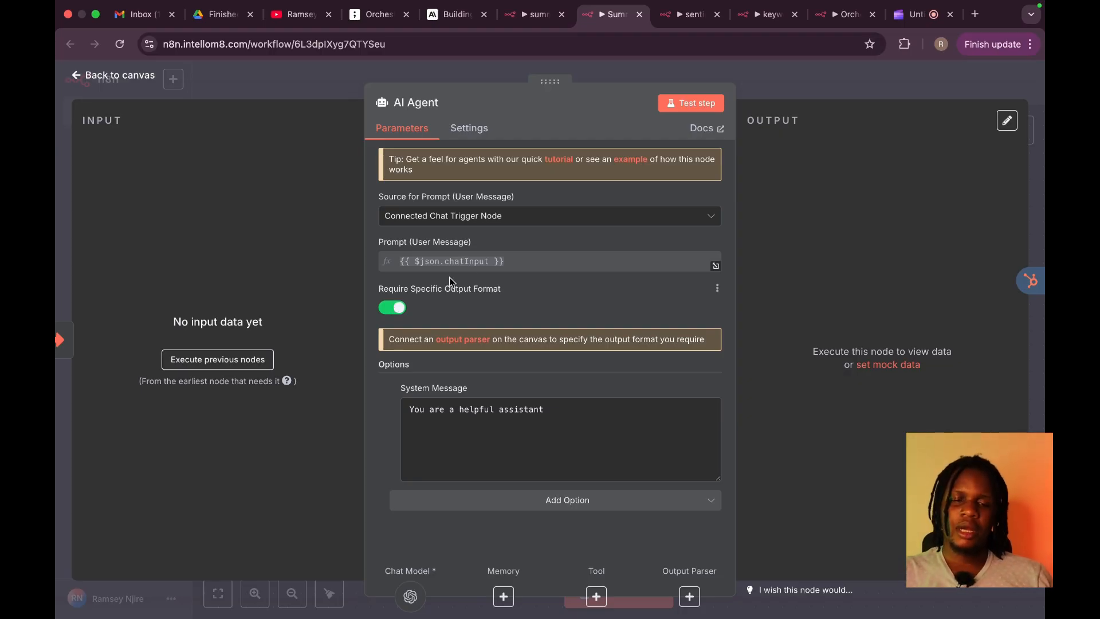
left_click(808, 73)
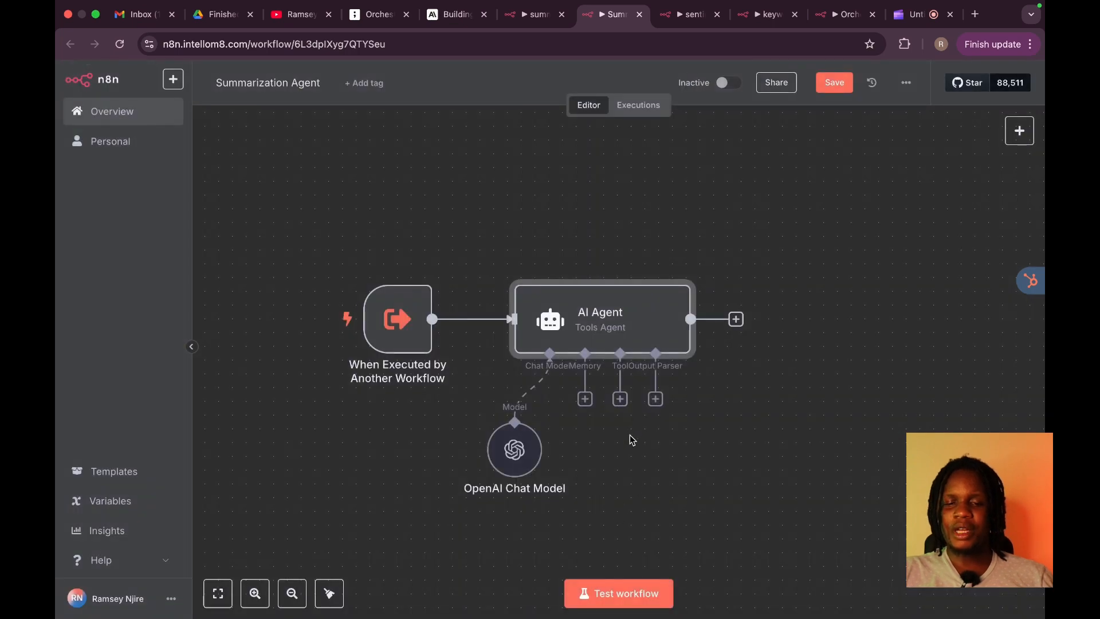
left_click(655, 400)
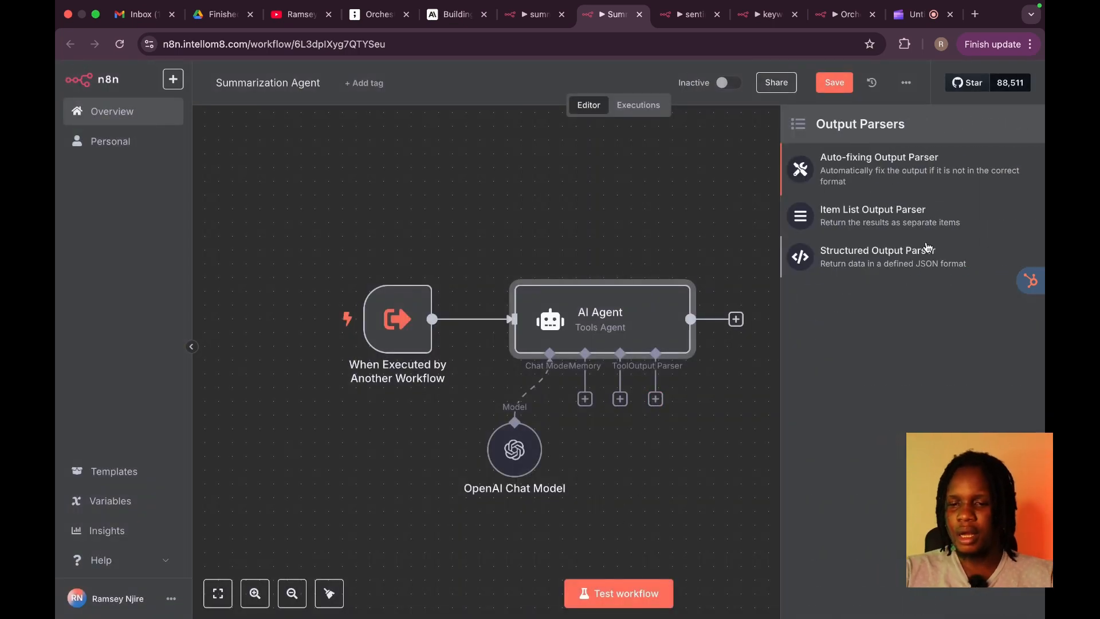
left_click(907, 262)
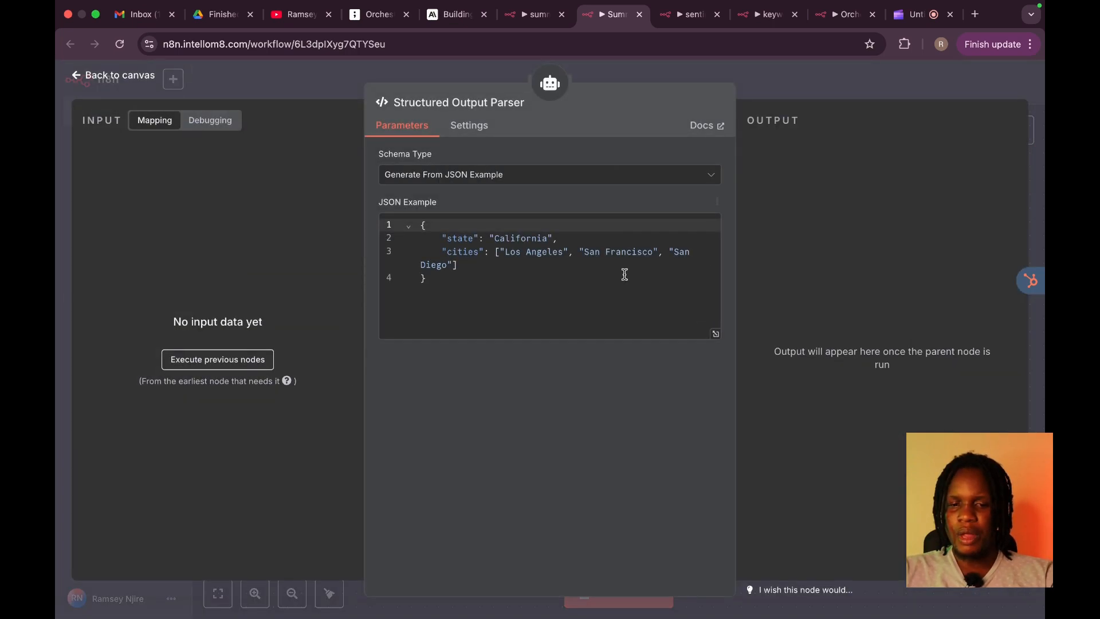
Step: Copy the JSON example from the Structured Output Parser in the finished summarizationAgent workflow
left_click_drag(441, 285, 400, 222)
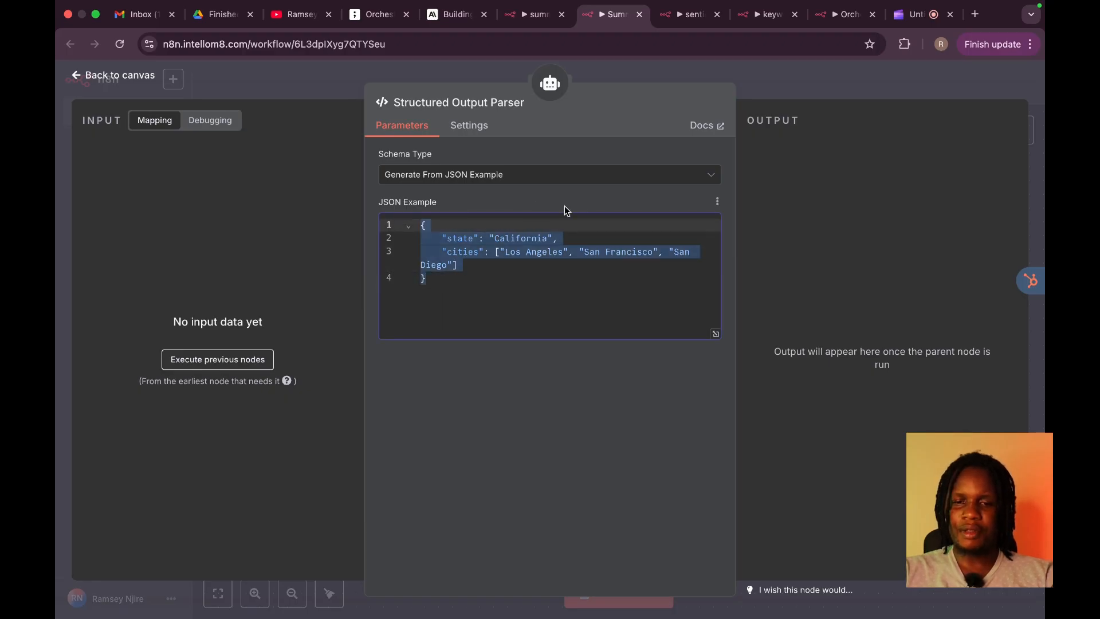
left_click(518, 16)
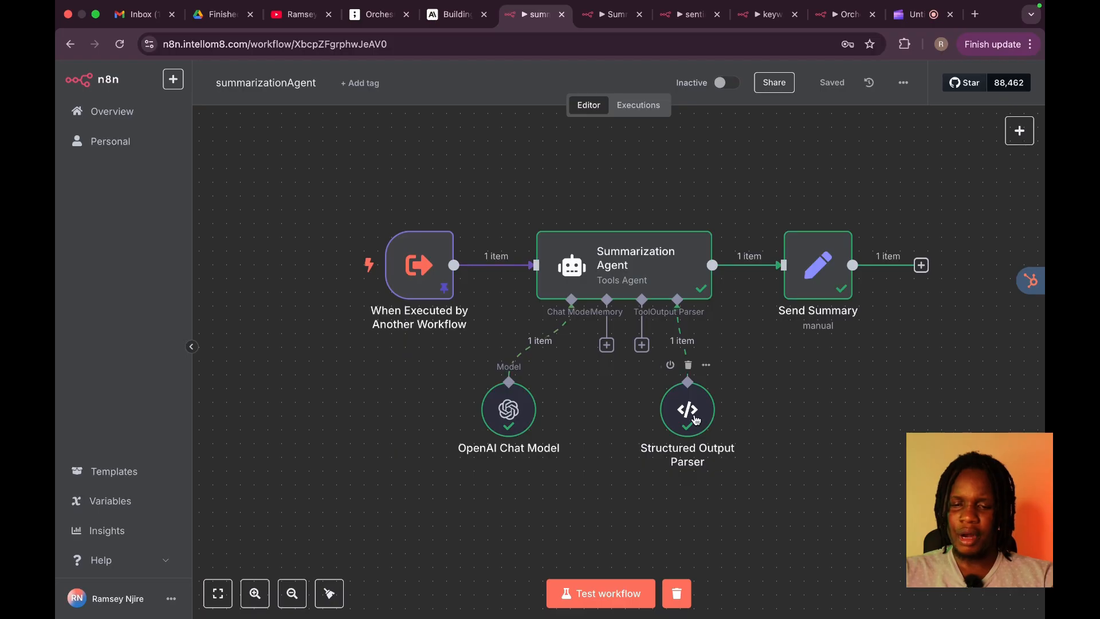
double_click(696, 419)
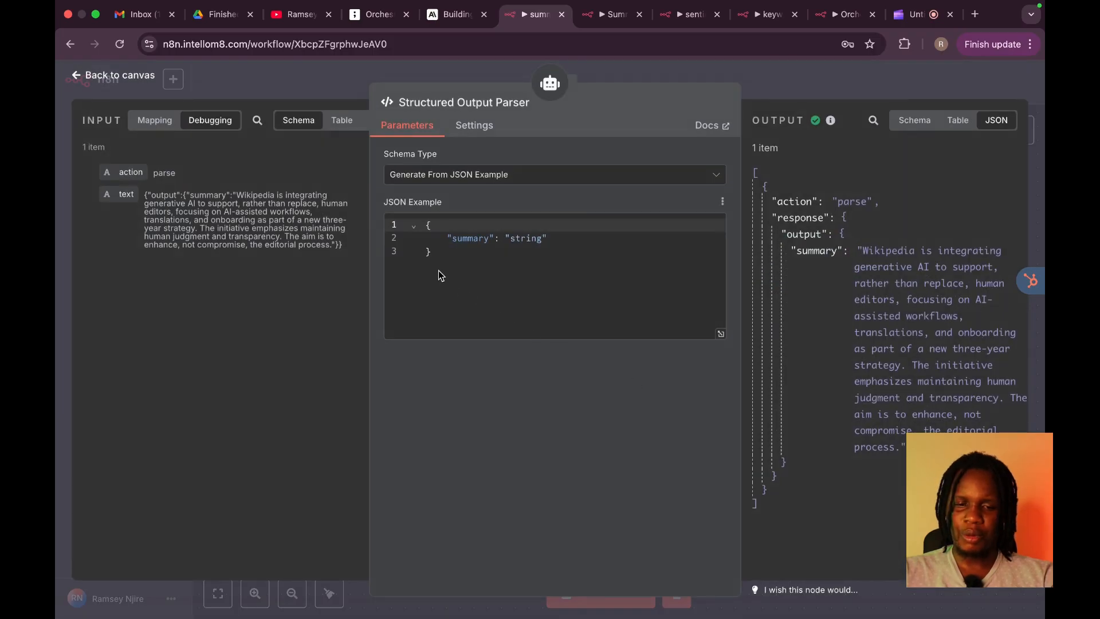
left_click_drag(441, 275, 414, 234)
key("super+c")
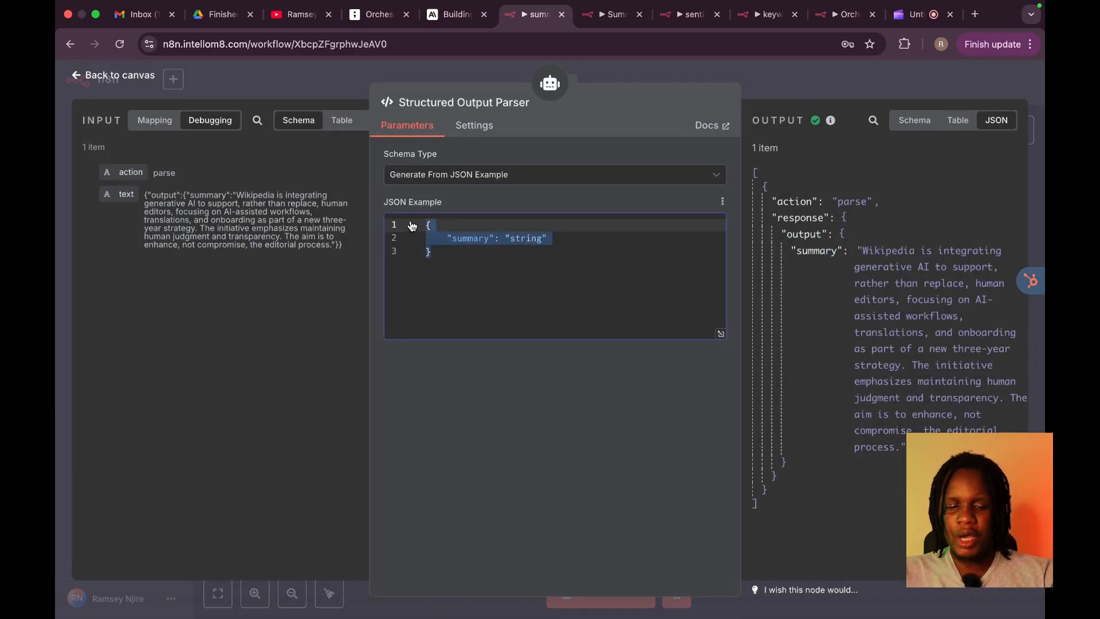
Step: Replace the JSON example in the new Summarization Agent workflow's Structured Output Parser with the copied {"summary": "string"} object
left_click(605, 11)
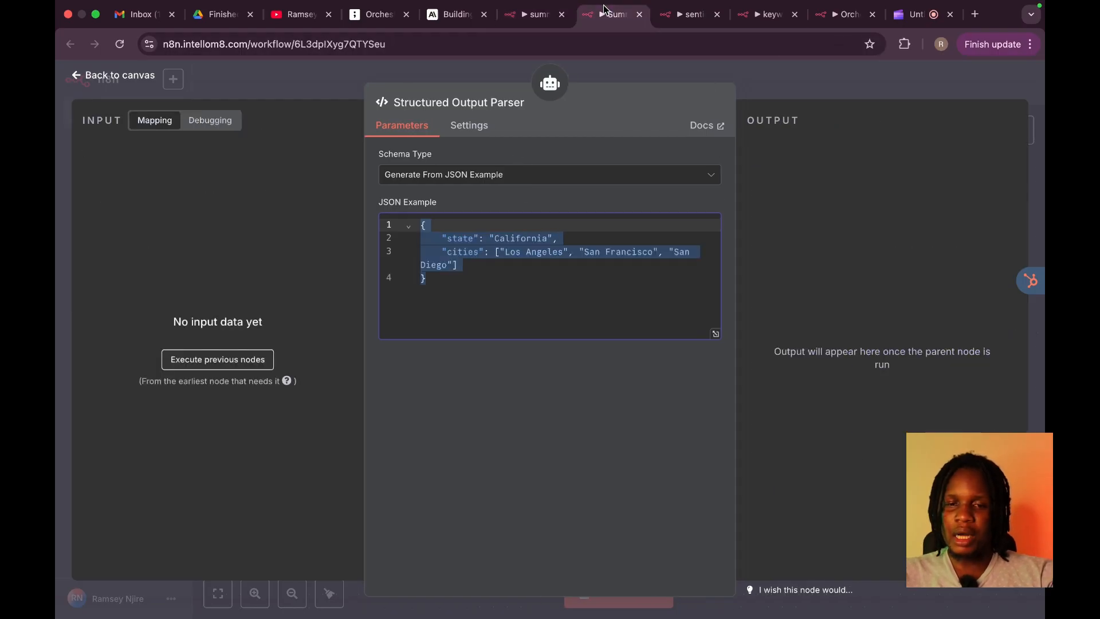
left_click(501, 175)
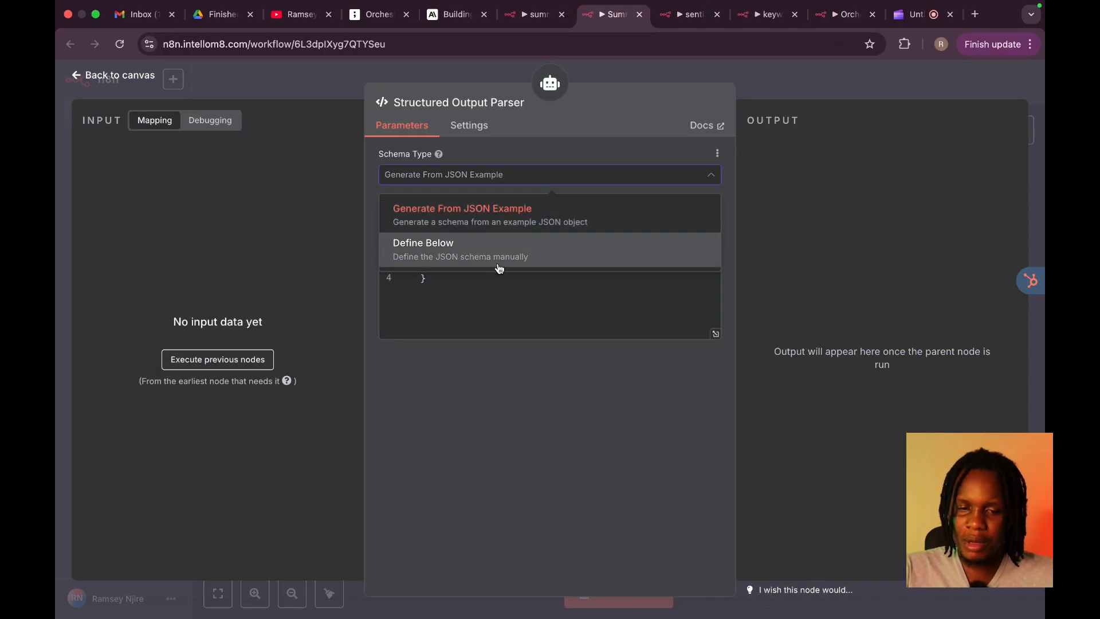
left_click(499, 332)
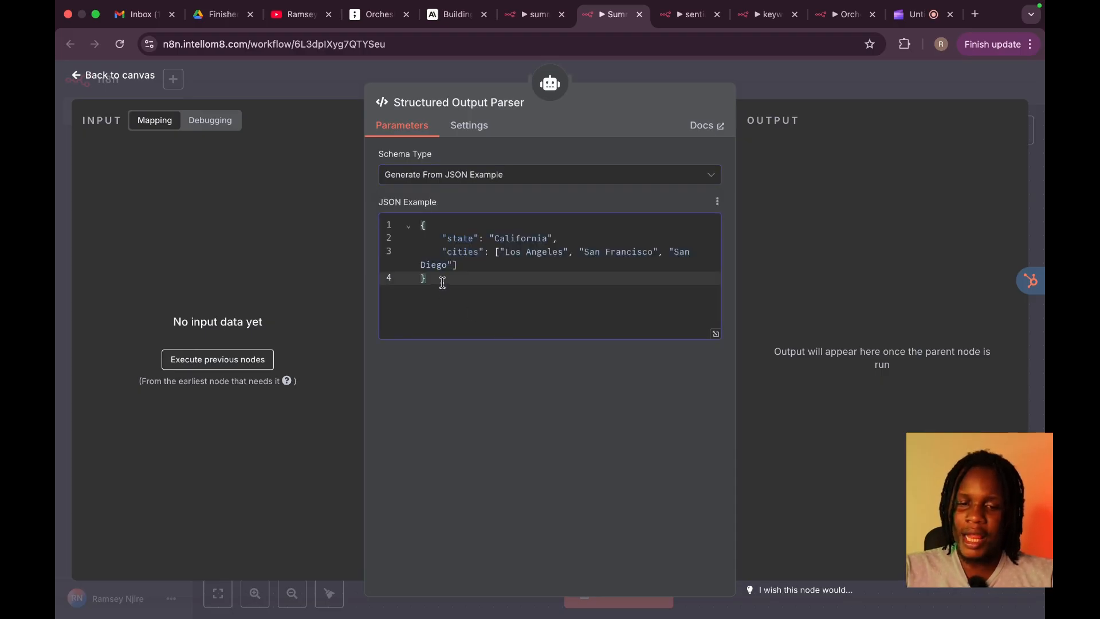
left_click_drag(443, 283, 384, 209)
key("super+v")
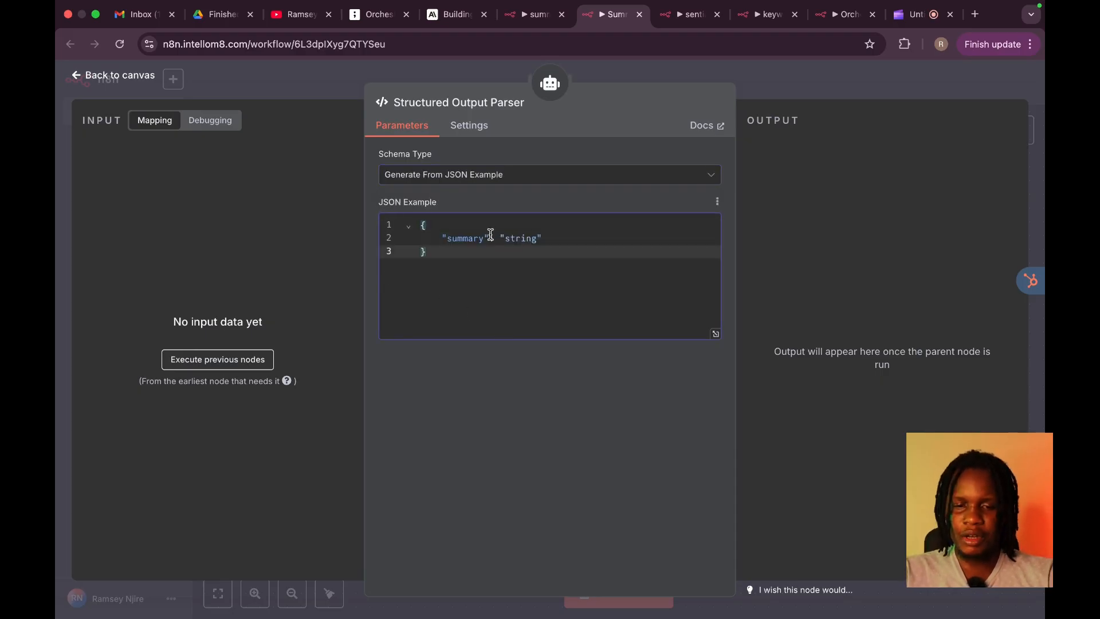
left_click(432, 230)
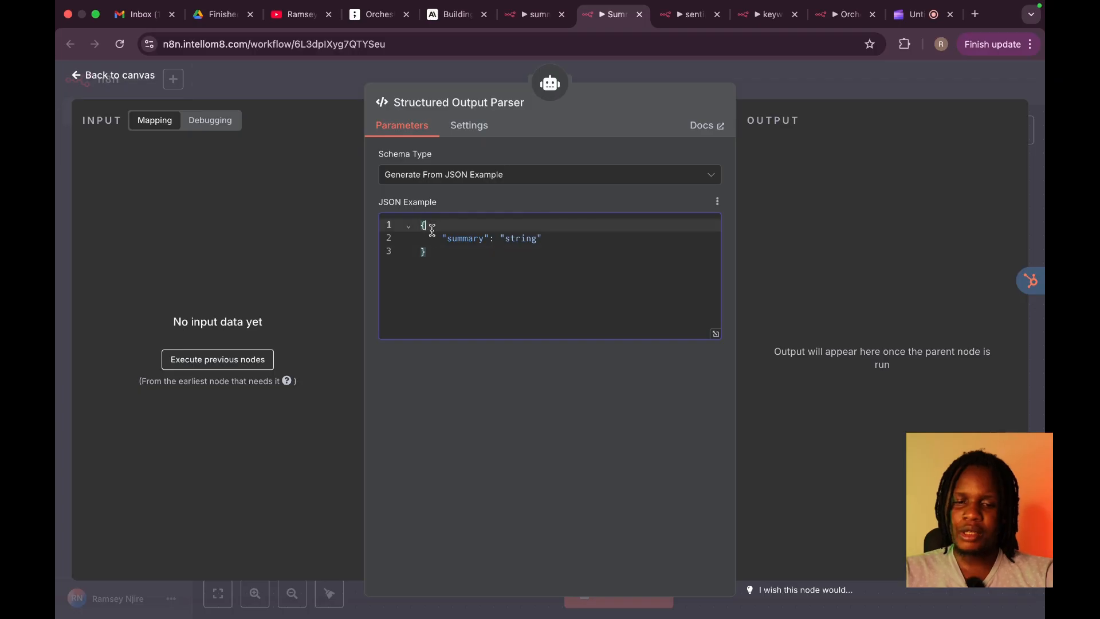
left_click_drag(433, 257, 409, 231)
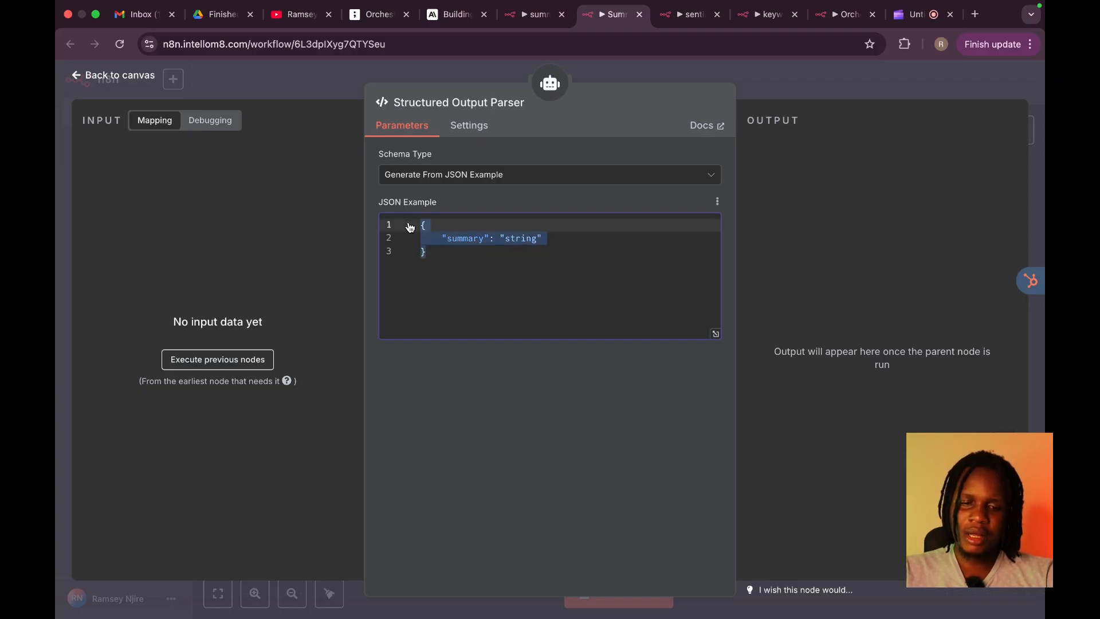
left_click(432, 224)
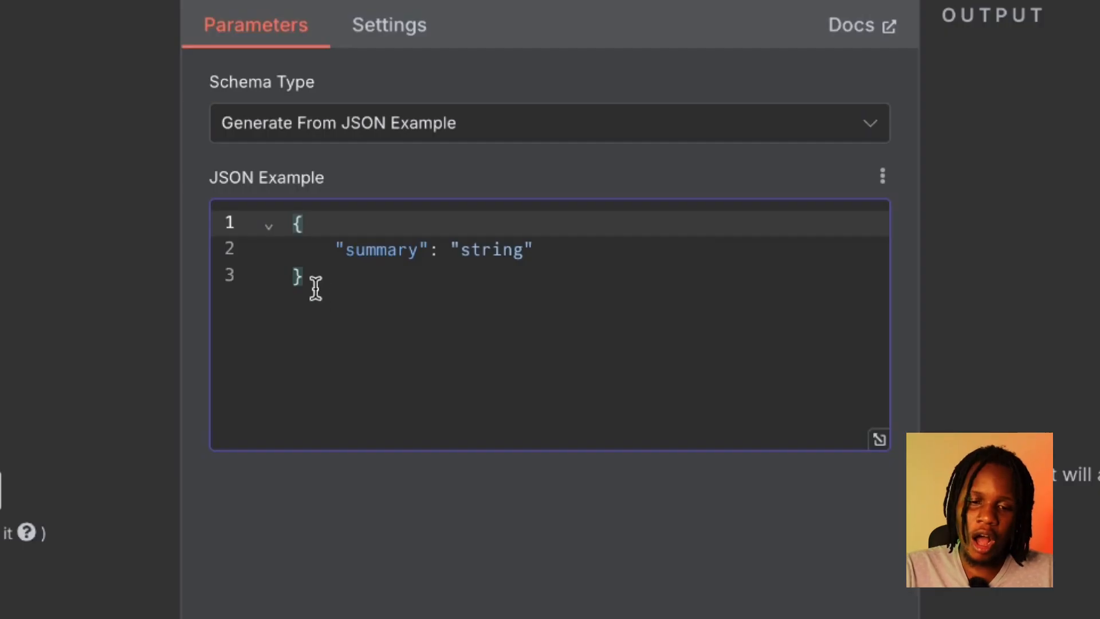
left_click(430, 252)
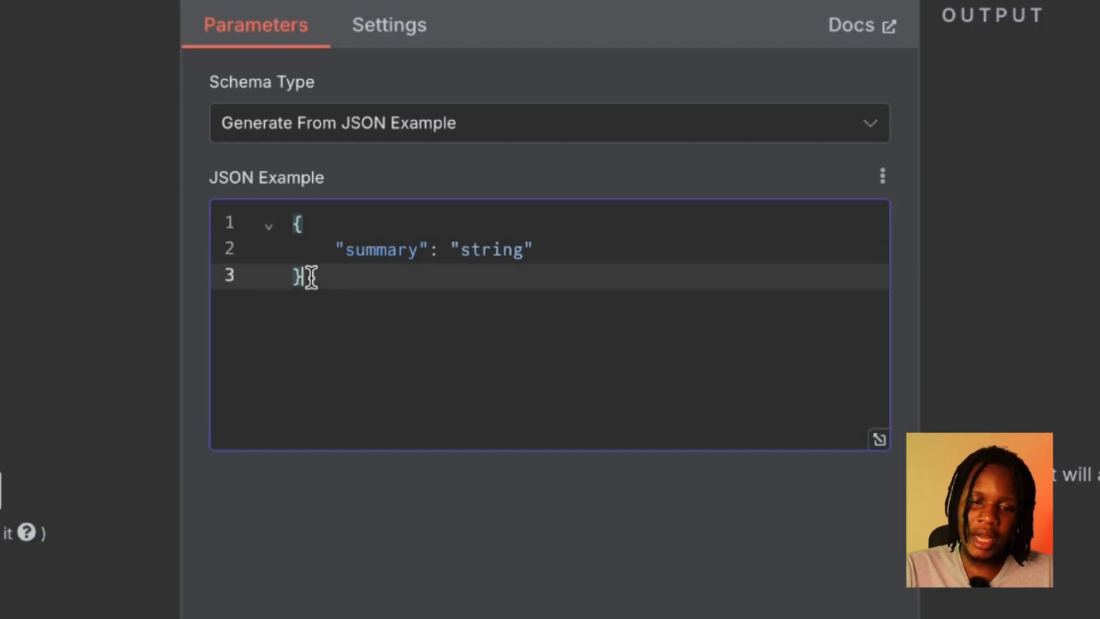
left_click(314, 224)
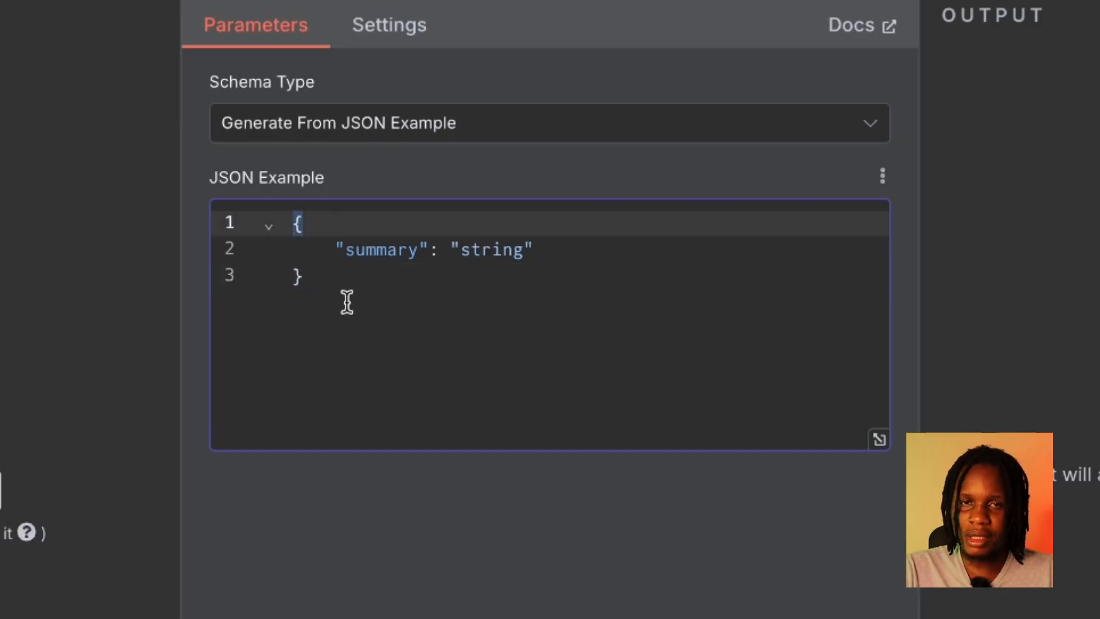
Step: Change the summary key's example value to "whatever I want" and return to the canvas
left_click_drag(345, 255, 476, 257)
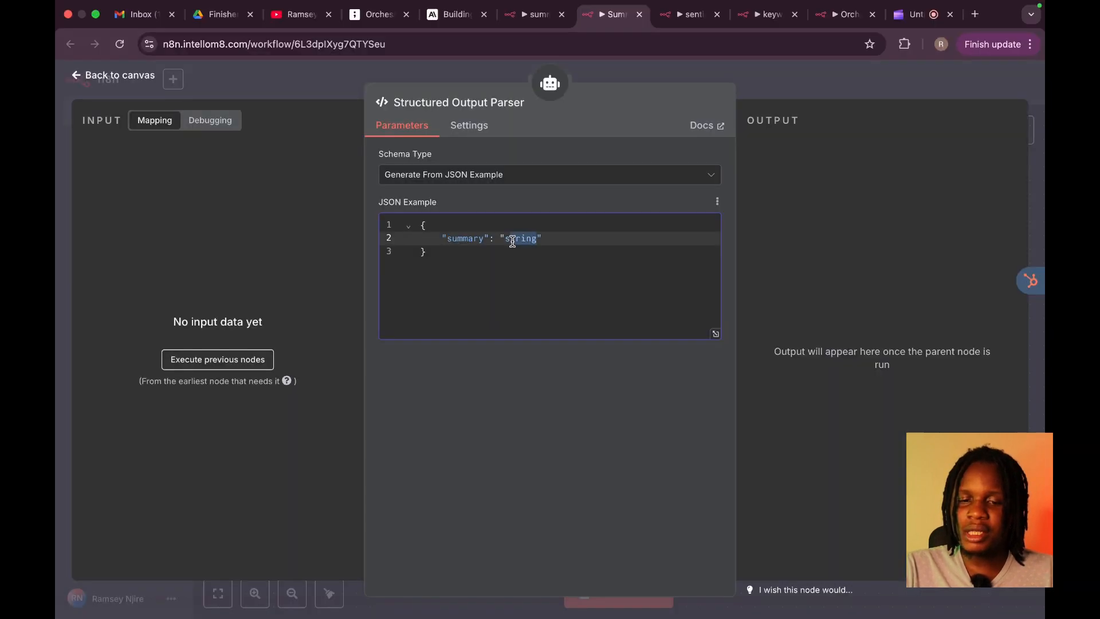
key("BackSpace")
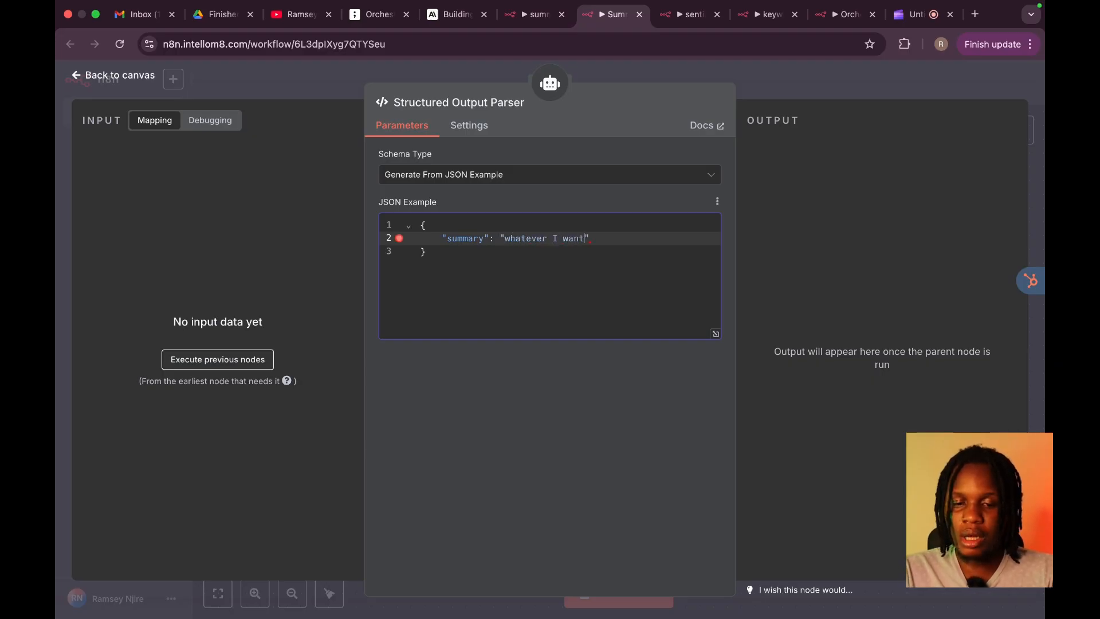
left_click(557, 269)
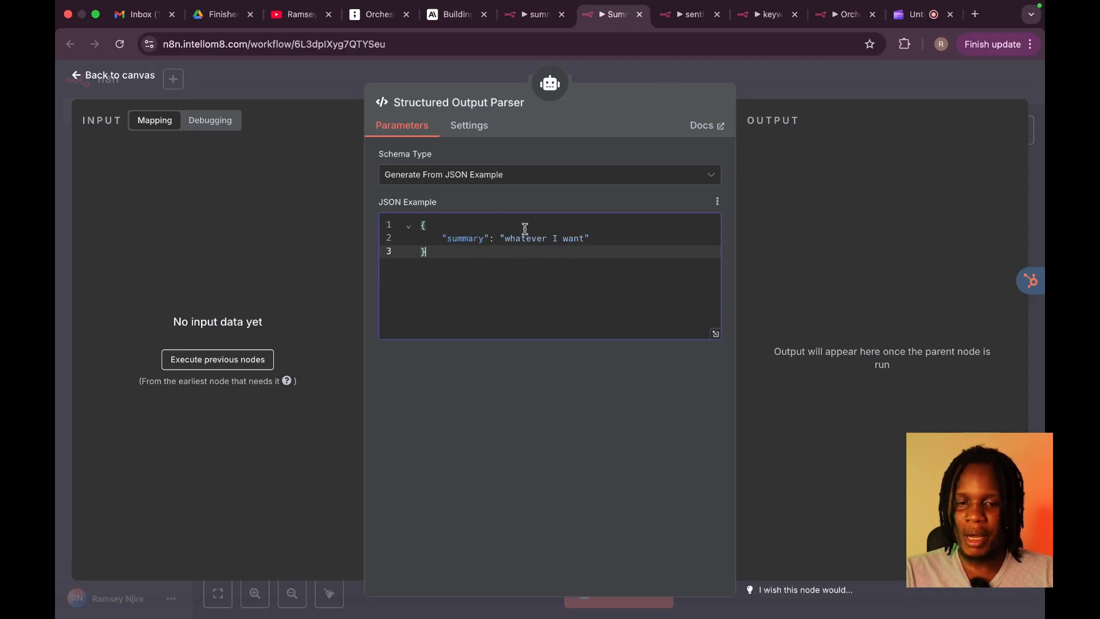
left_click(757, 74)
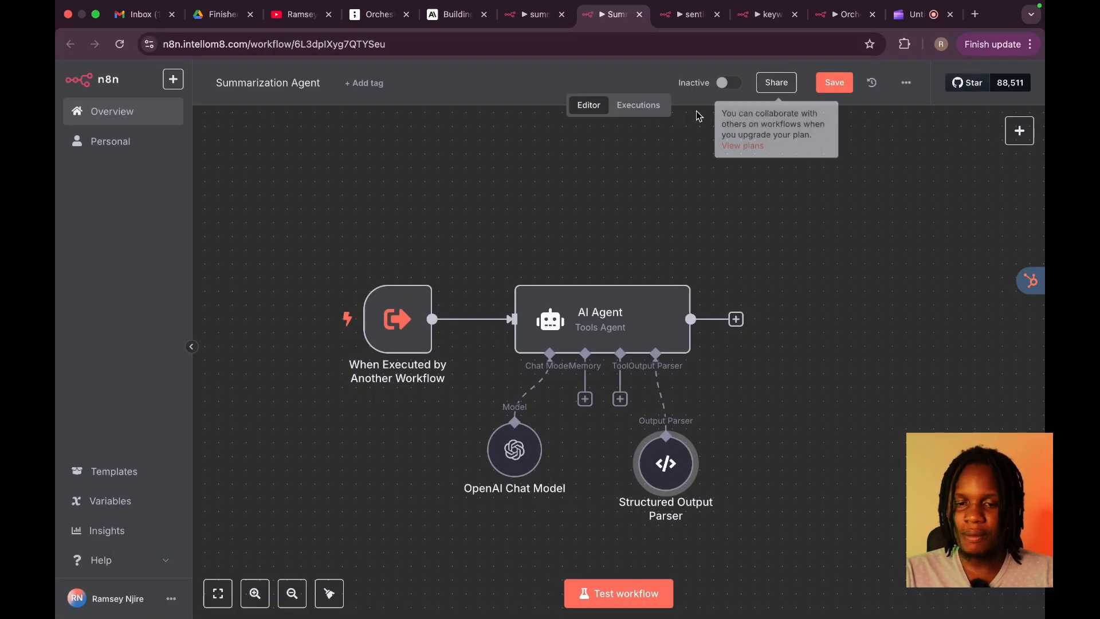
double_click(639, 327)
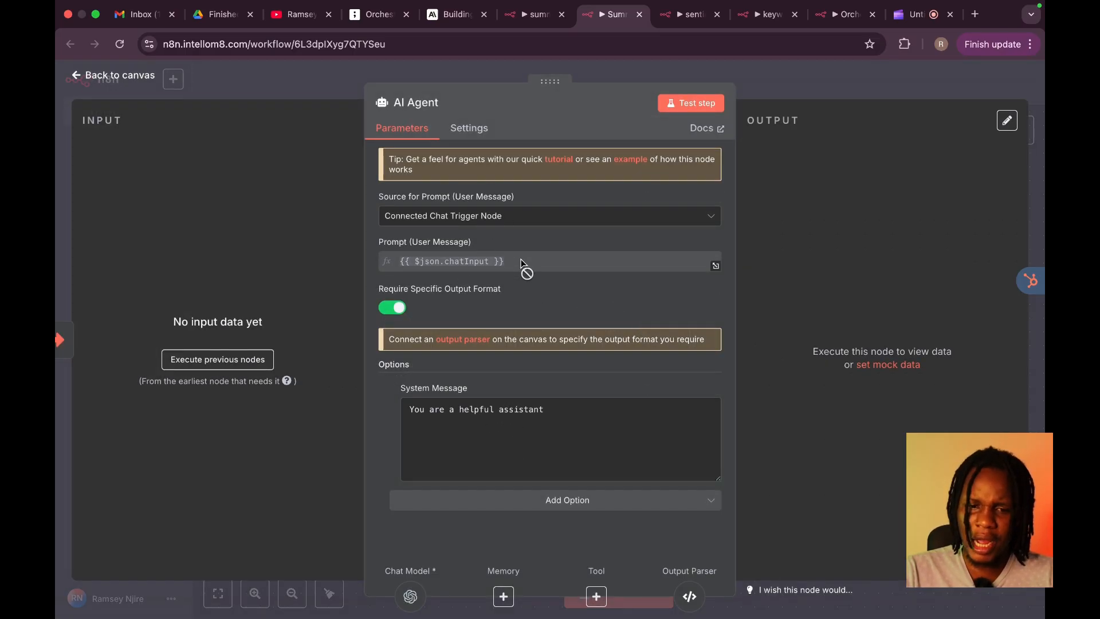
left_click(238, 63)
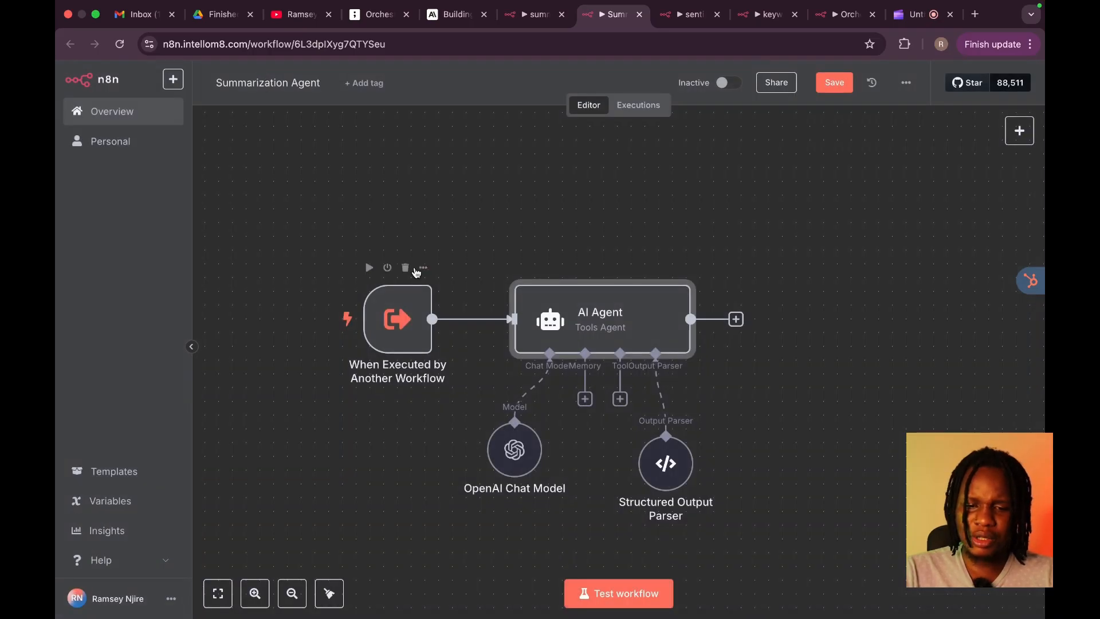
double_click(577, 320)
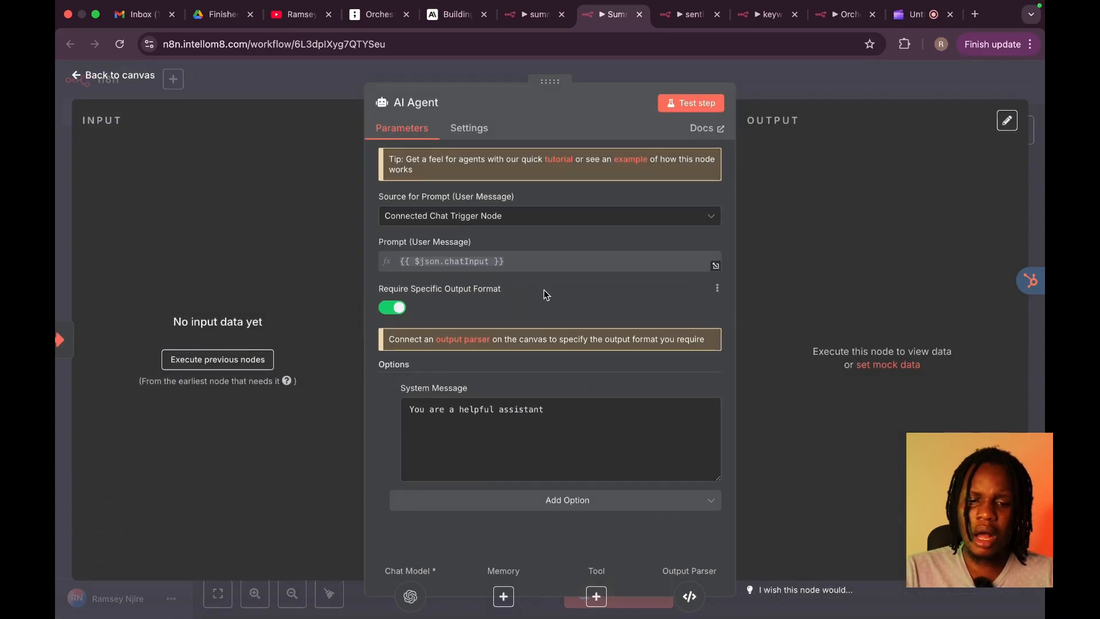
left_click(338, 73)
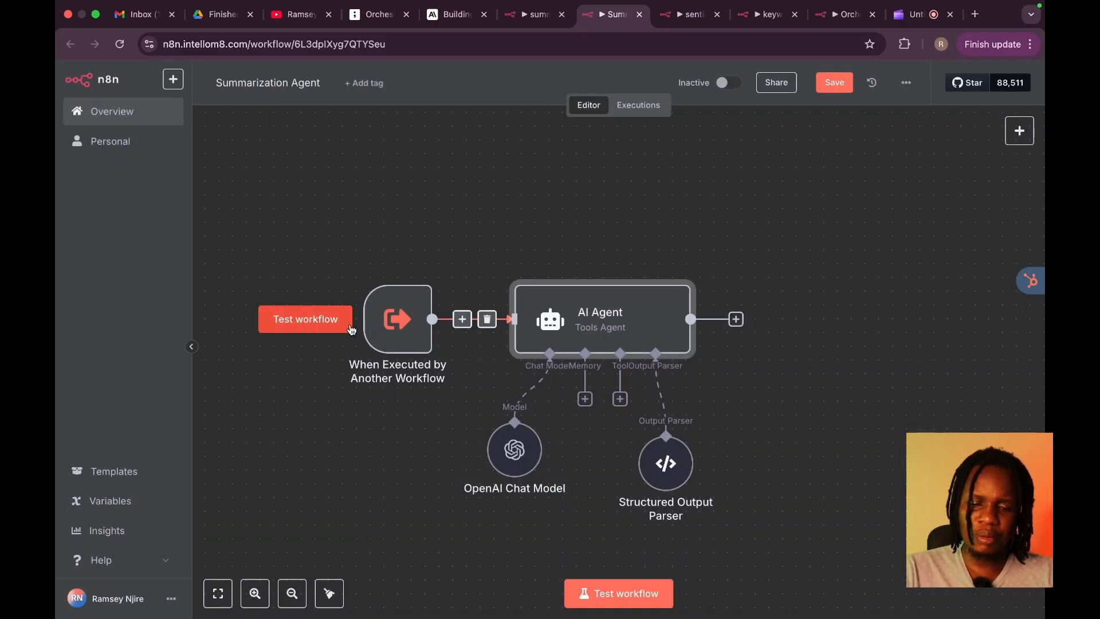
Step: Set the AI Agent's source for the user message prompt to Define below and put the cursor in the empty prompt
double_click(628, 337)
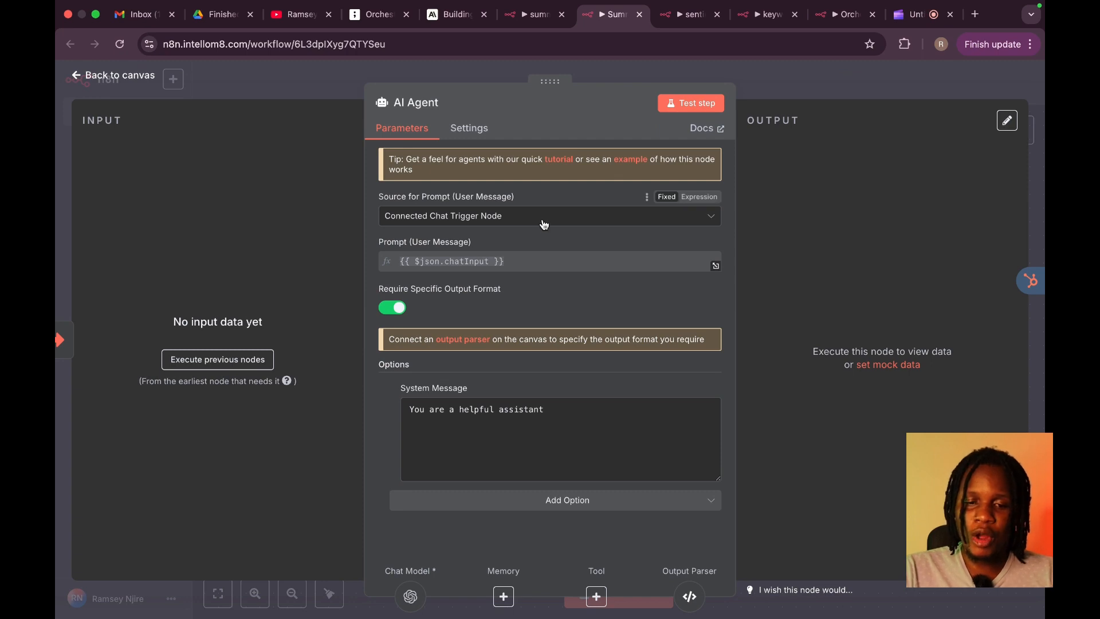
left_click(544, 223)
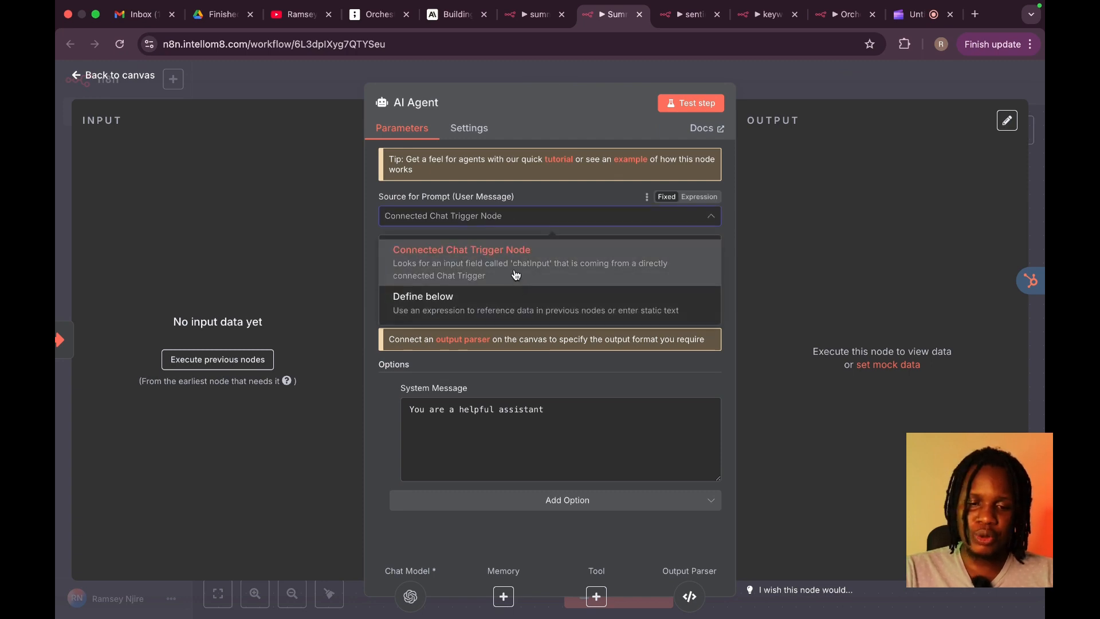
left_click(471, 305)
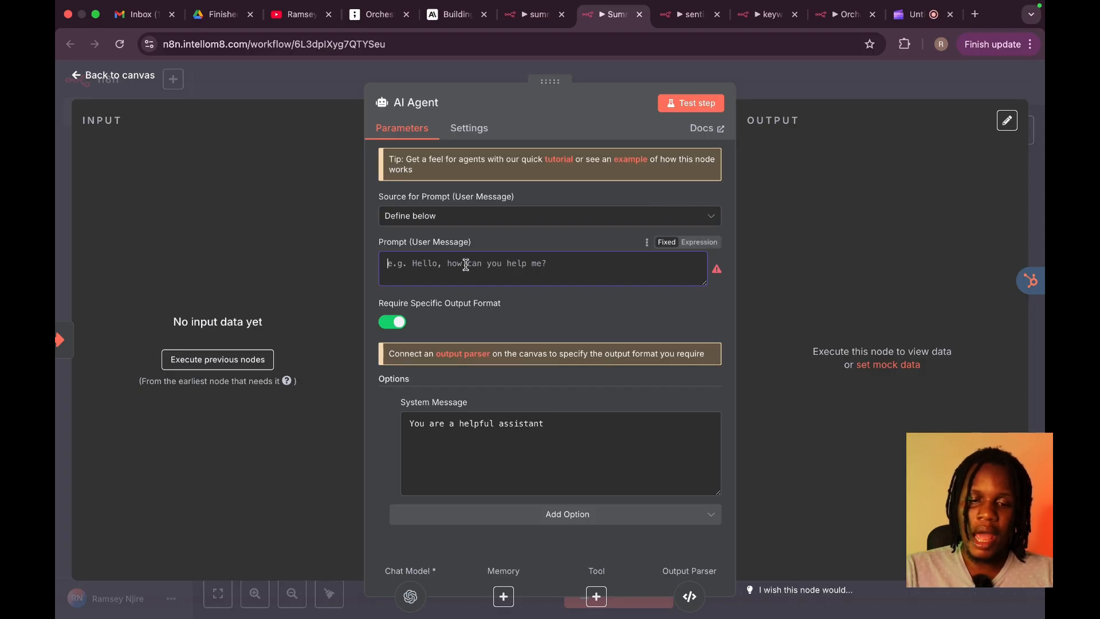
left_click(308, 81)
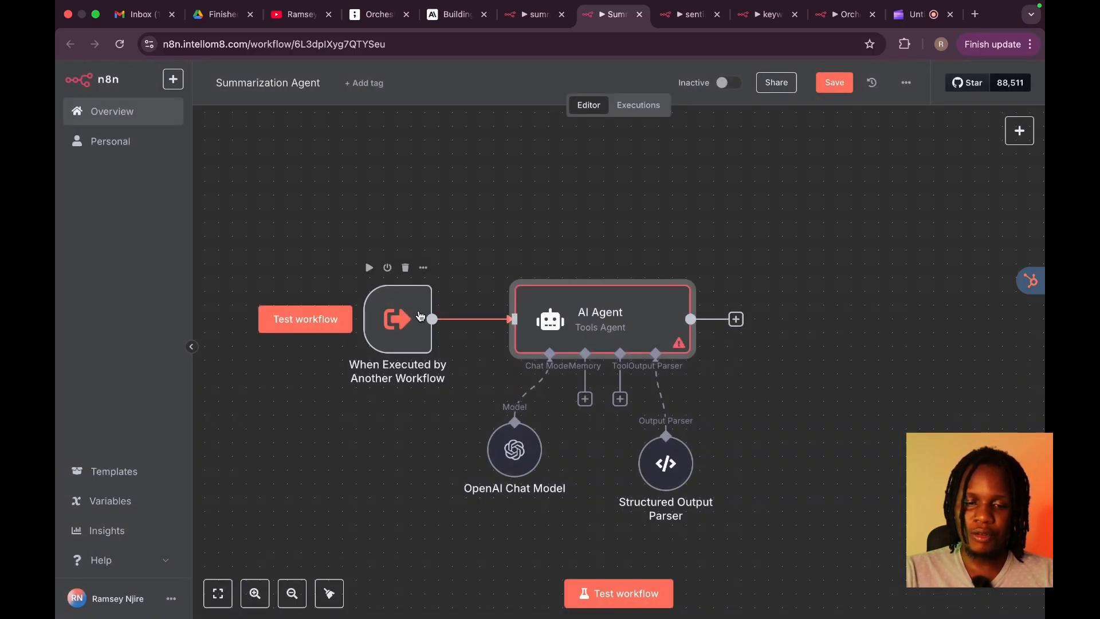
double_click(557, 314)
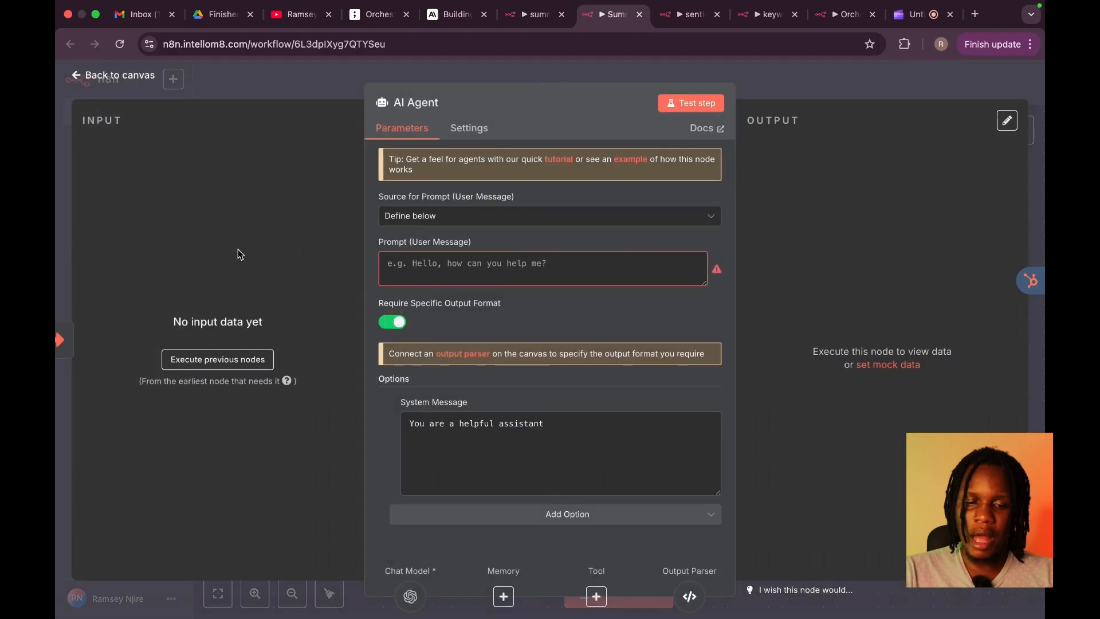
left_click(396, 262)
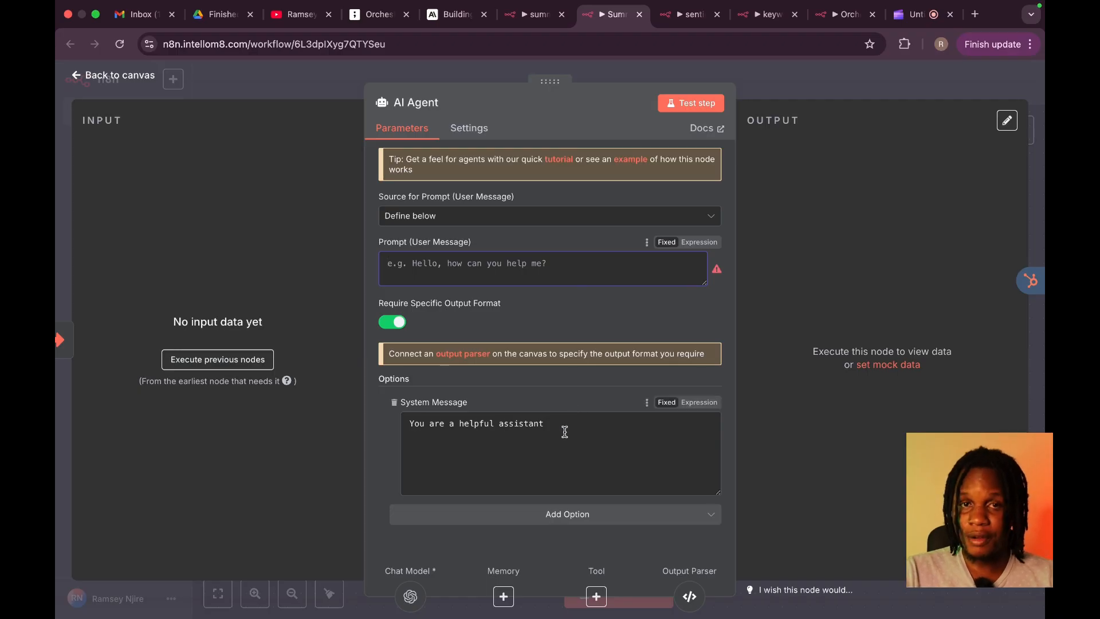
Step: Select the new AI Agent's default system message and open the Summarization Agent node in the finished summarizationAgent workflow
left_click_drag(561, 427, 381, 415)
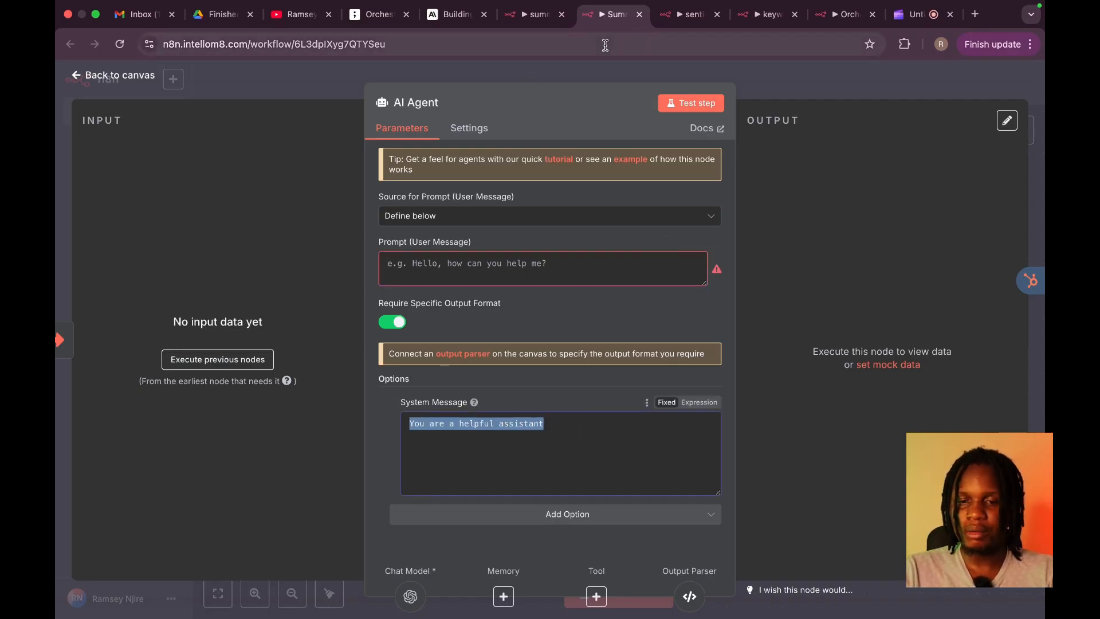
left_click(532, 20)
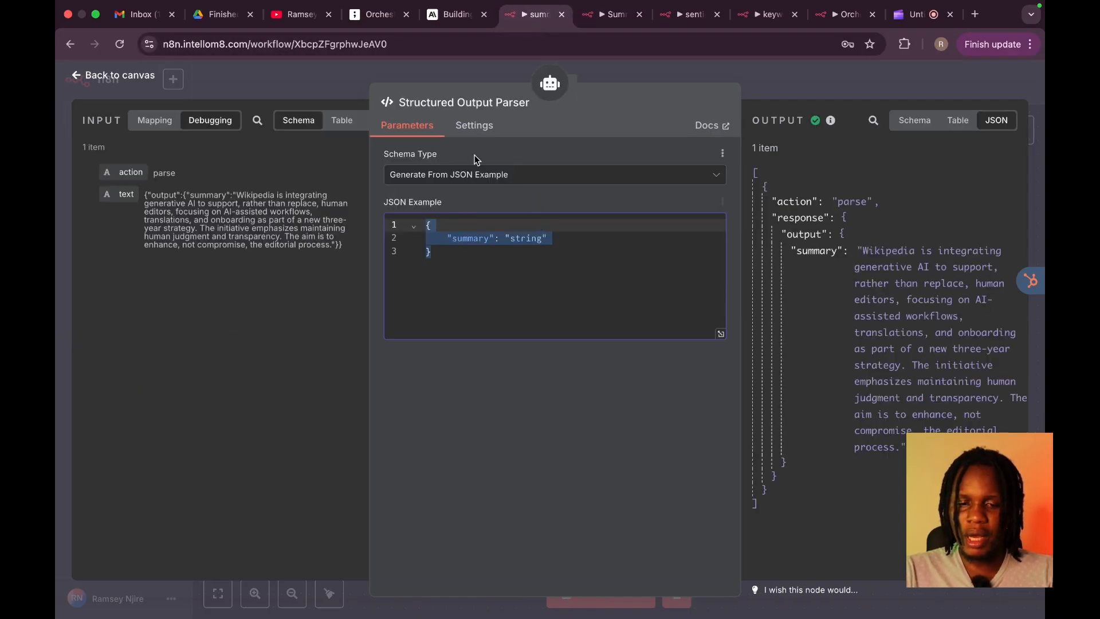
left_click(770, 77)
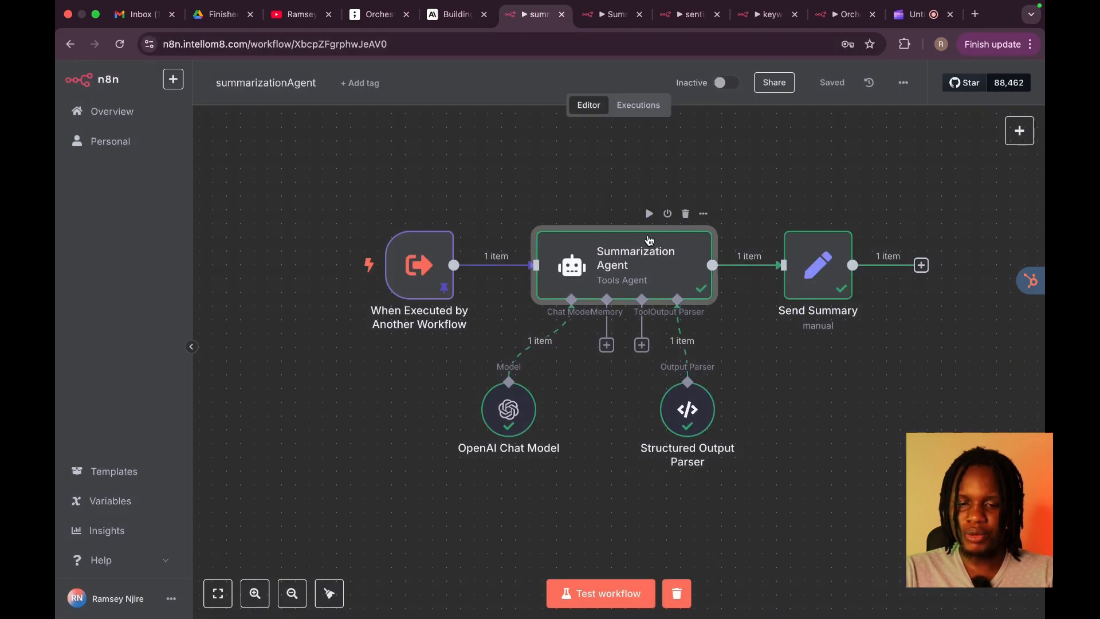
double_click(649, 239)
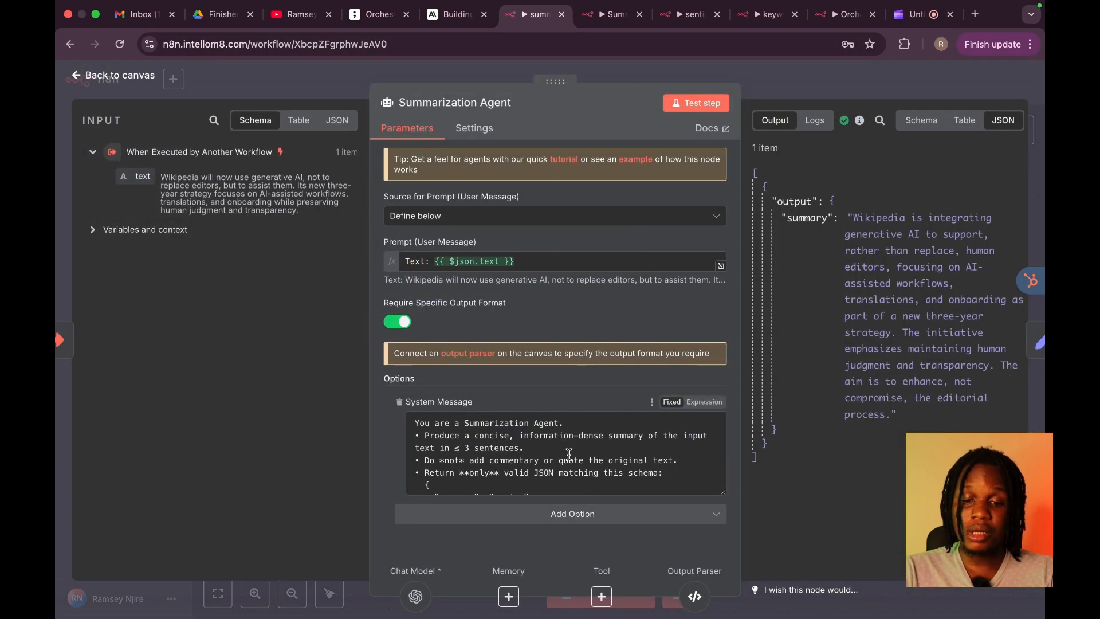
Step: Review the finished Summarization Agent's system message, examining its summary rules and the required JSON schema
scroll(569, 454, "down", 1)
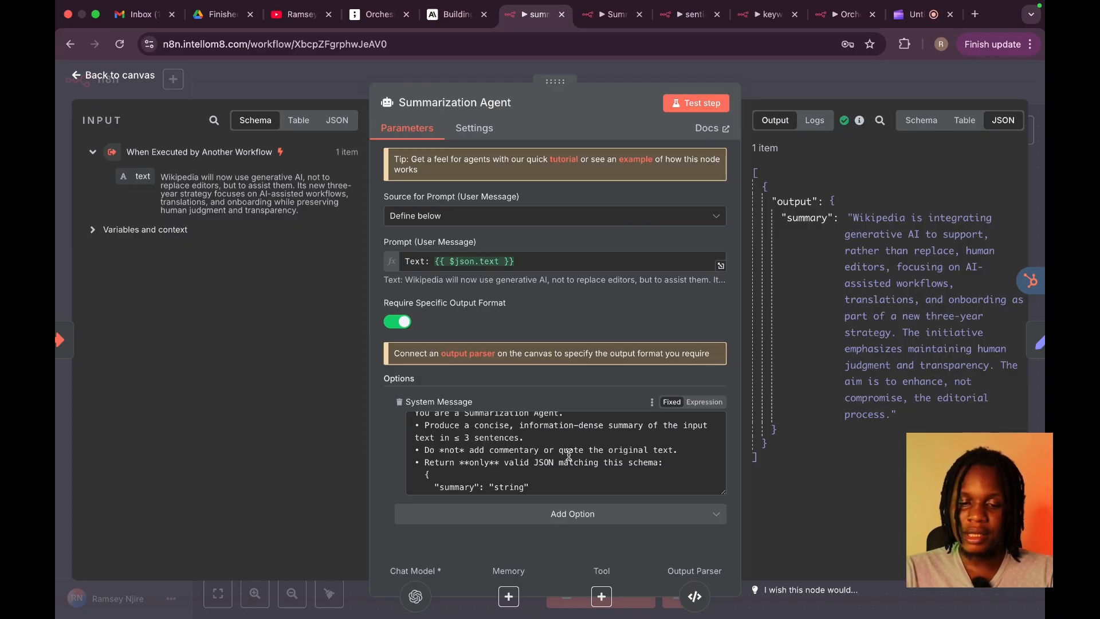
scroll(569, 455, "down", 1)
scroll(569, 454, "down", 1)
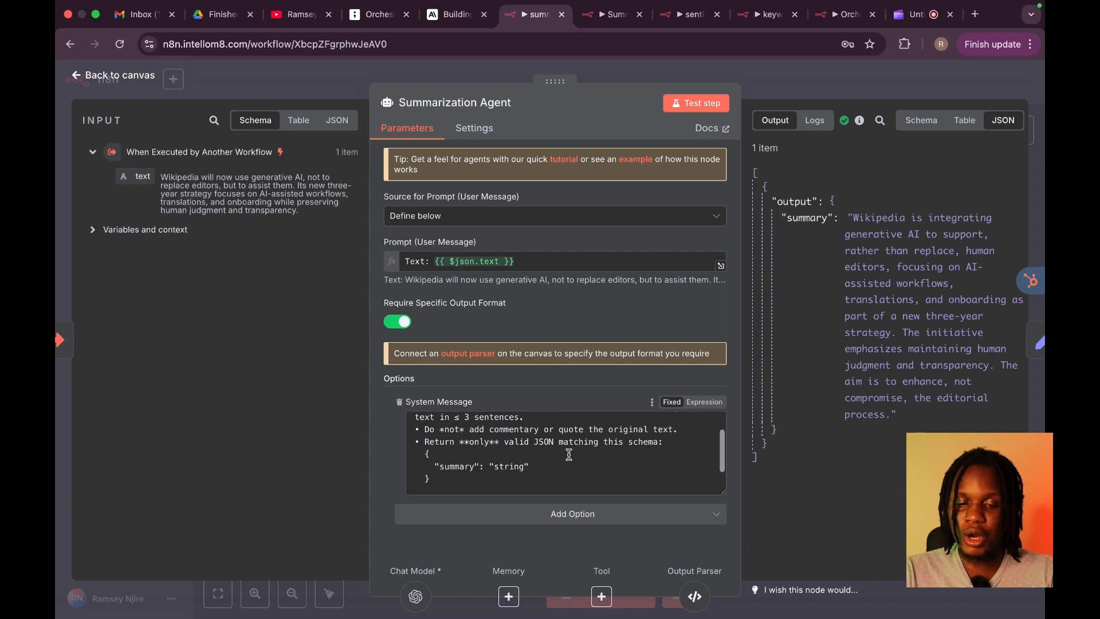
scroll(569, 454, "down", 1)
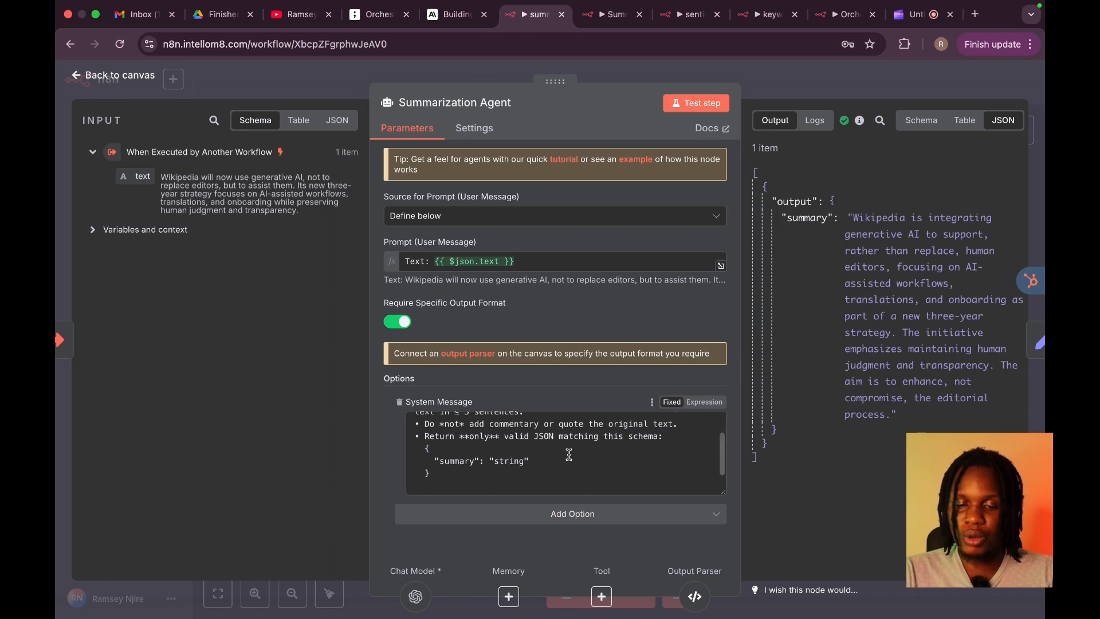
scroll(569, 454, "down", 1)
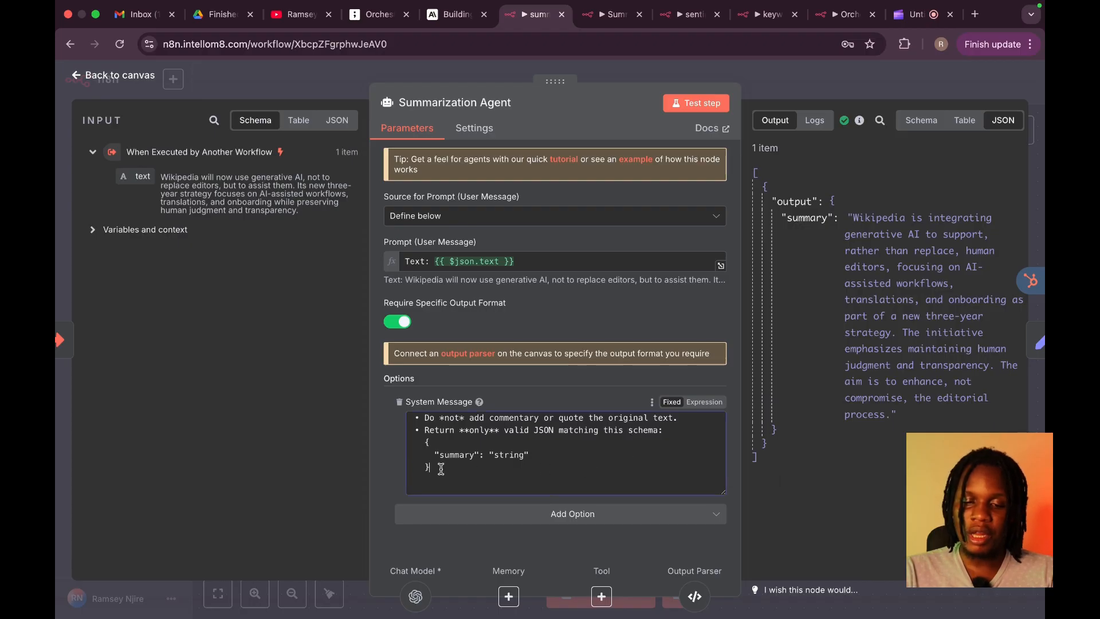
left_click_drag(446, 467, 415, 443)
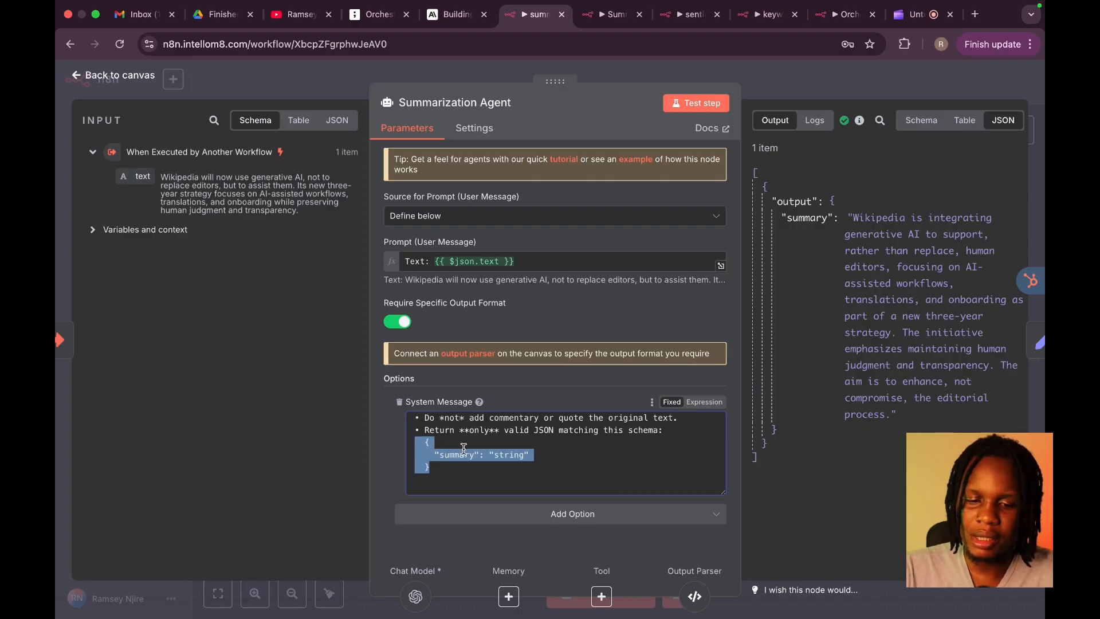
scroll(441, 453, "up", 2)
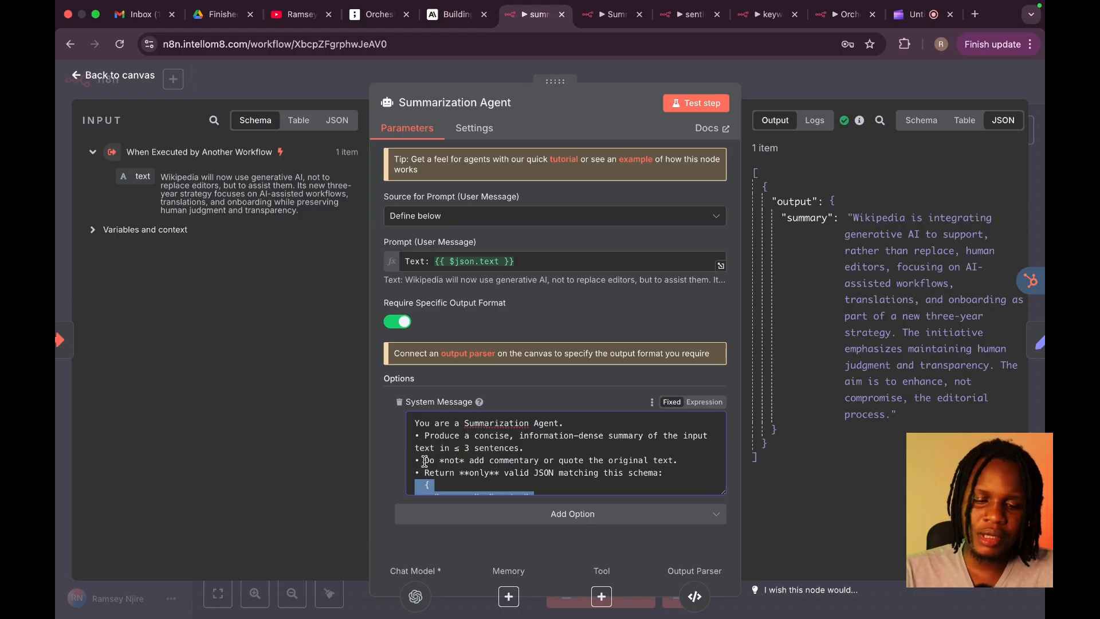
left_click_drag(421, 461, 683, 448)
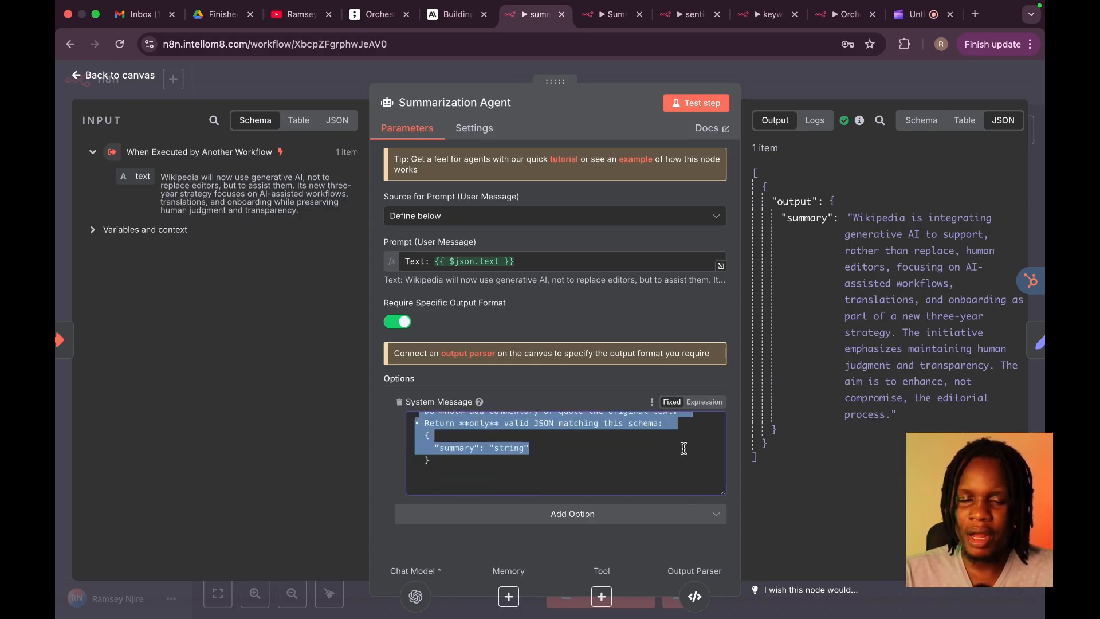
left_click(668, 422)
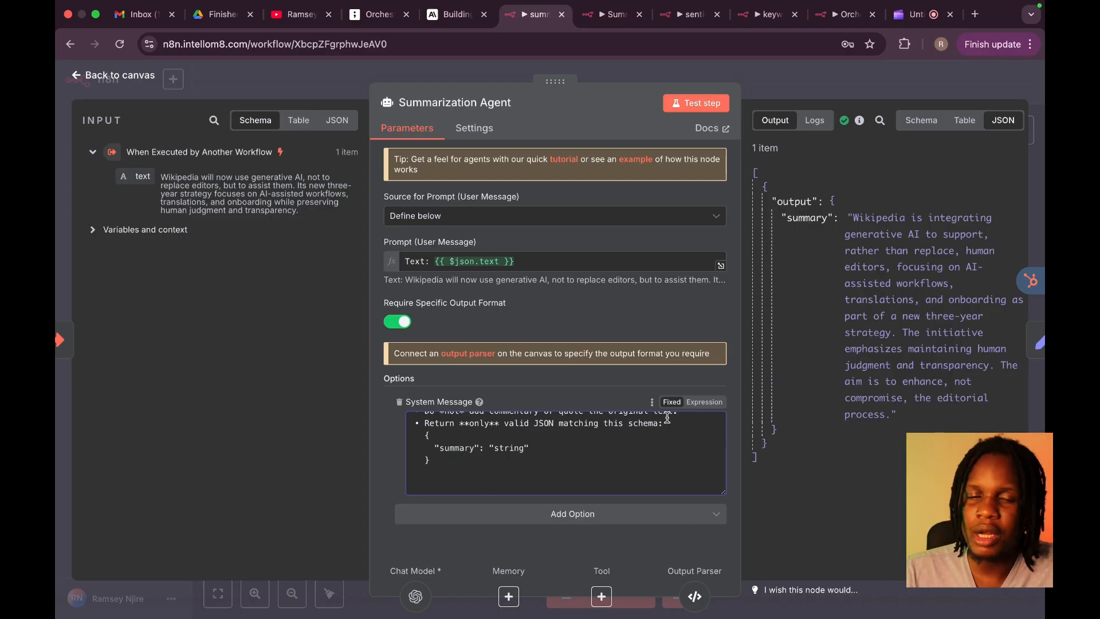
Step: Replace the new AI Agent's system message with the full text copied from the finished Summarization Agent and return to the canvas
key("super+a")
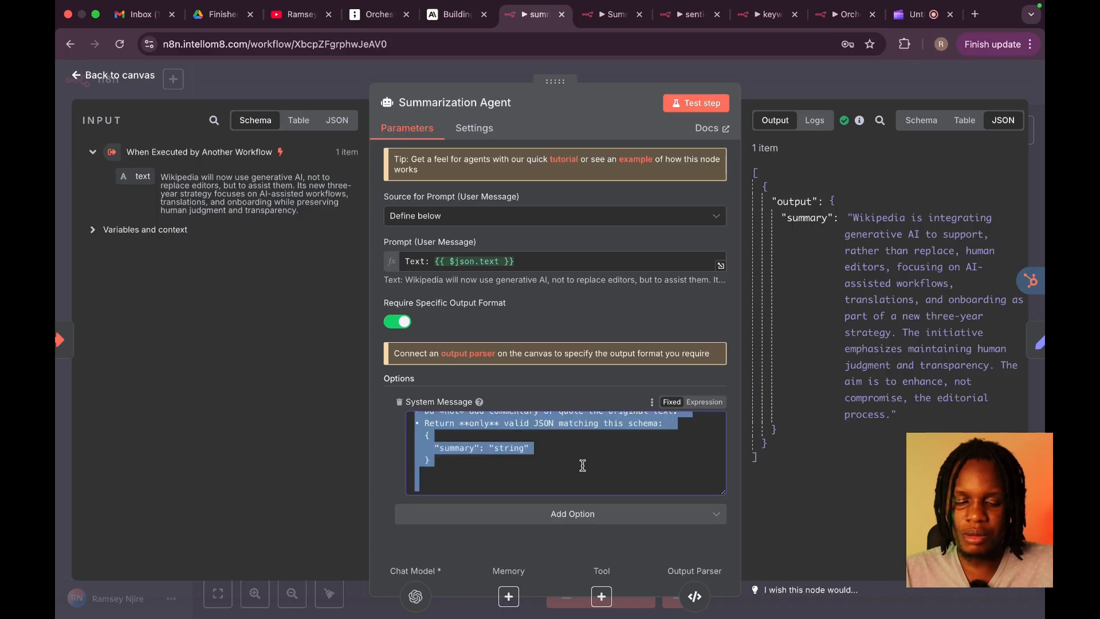
key("ctrl+Tab")
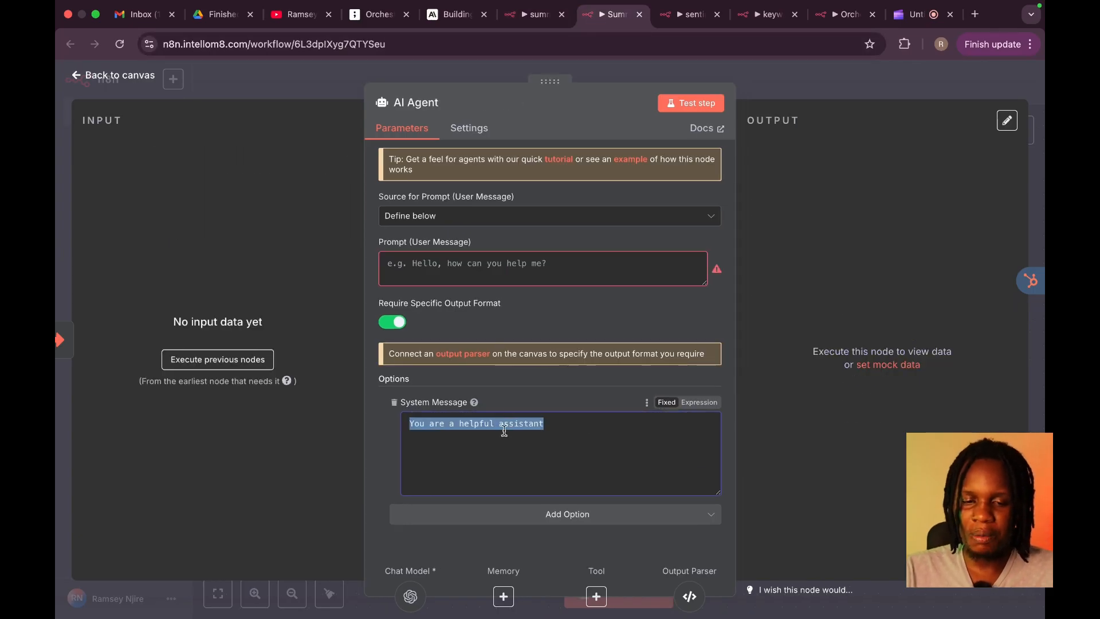
key("super+v")
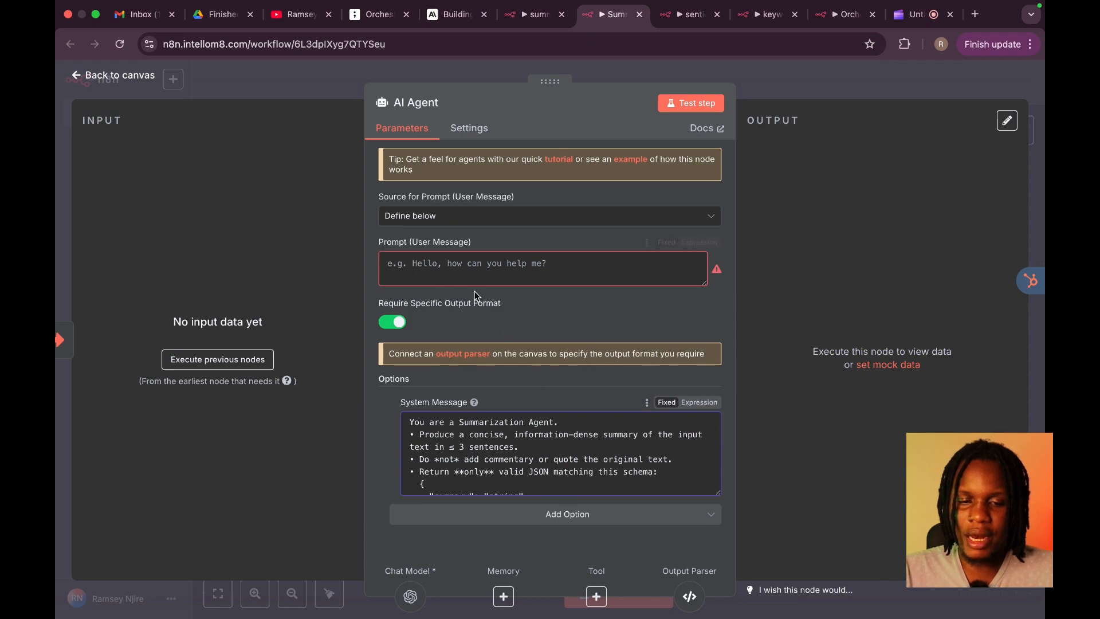
left_click(292, 68)
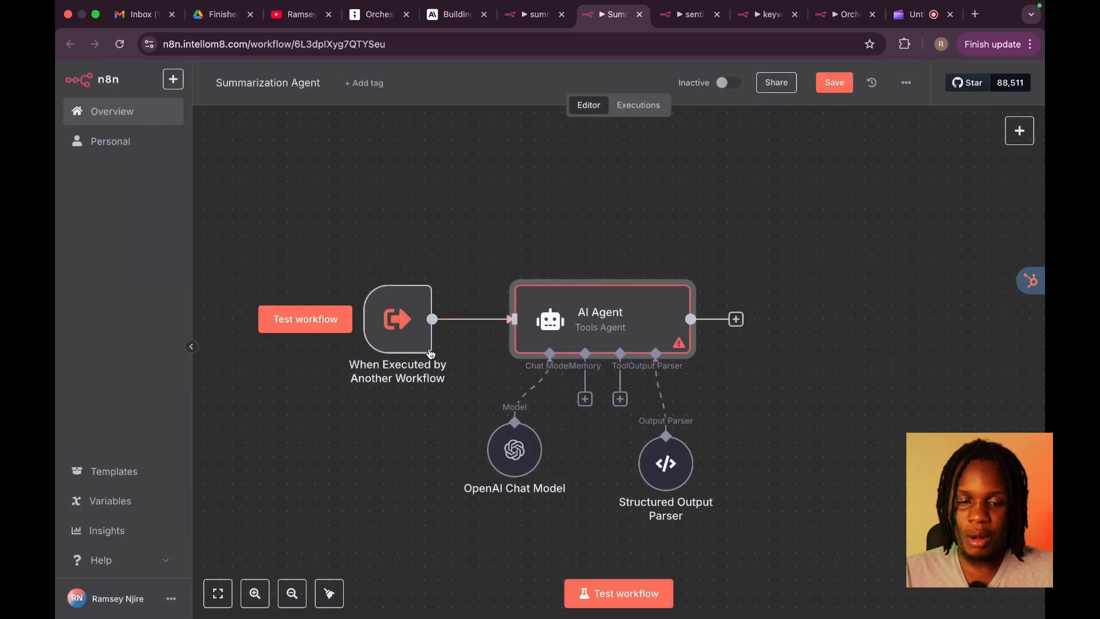
Step: Test the When Executed by Another Workflow trigger on its own and check the text value in its output
double_click(399, 342)
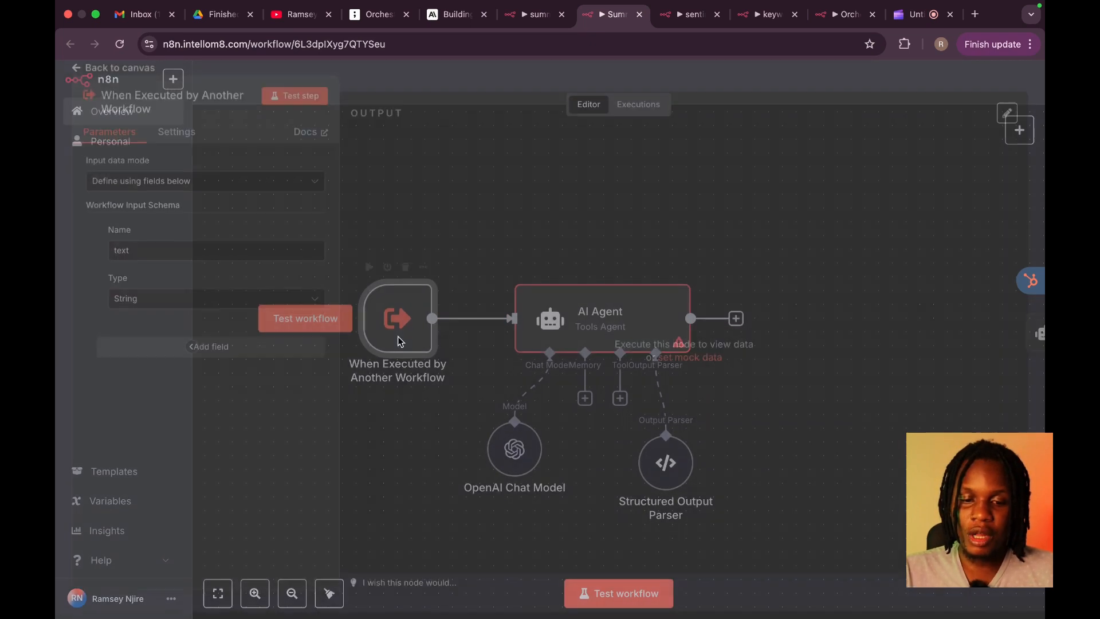
left_click(295, 103)
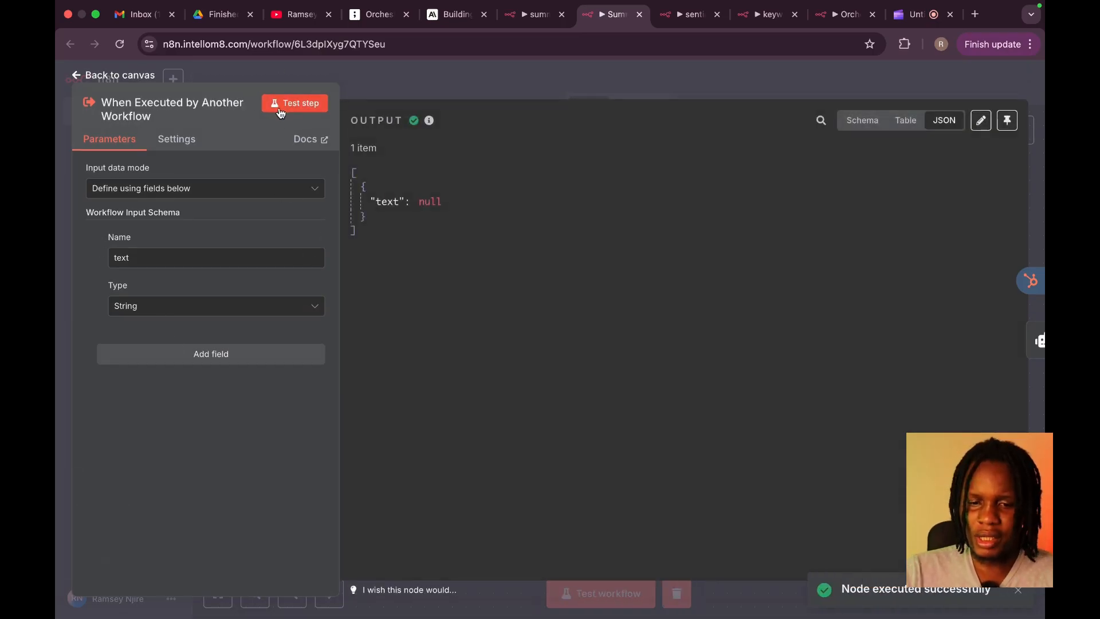
left_click_drag(419, 203, 435, 202)
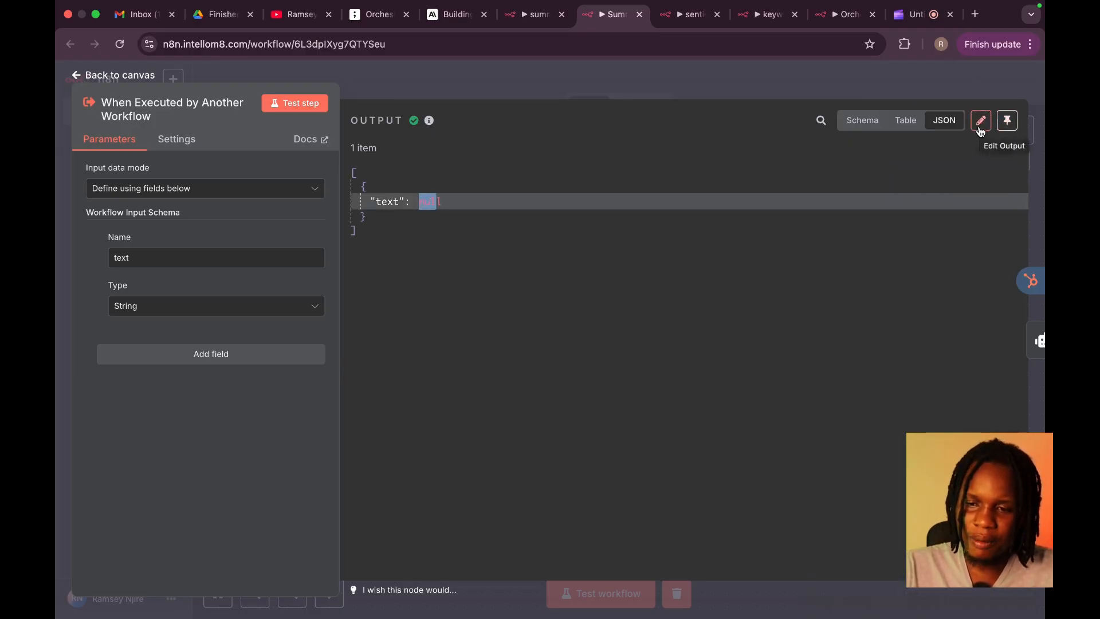
Step: Set the trigger output's text value to "I definitely do not understand people who put pineapple on pizza", save it as pinned data and return to the canvas
left_click(979, 122)
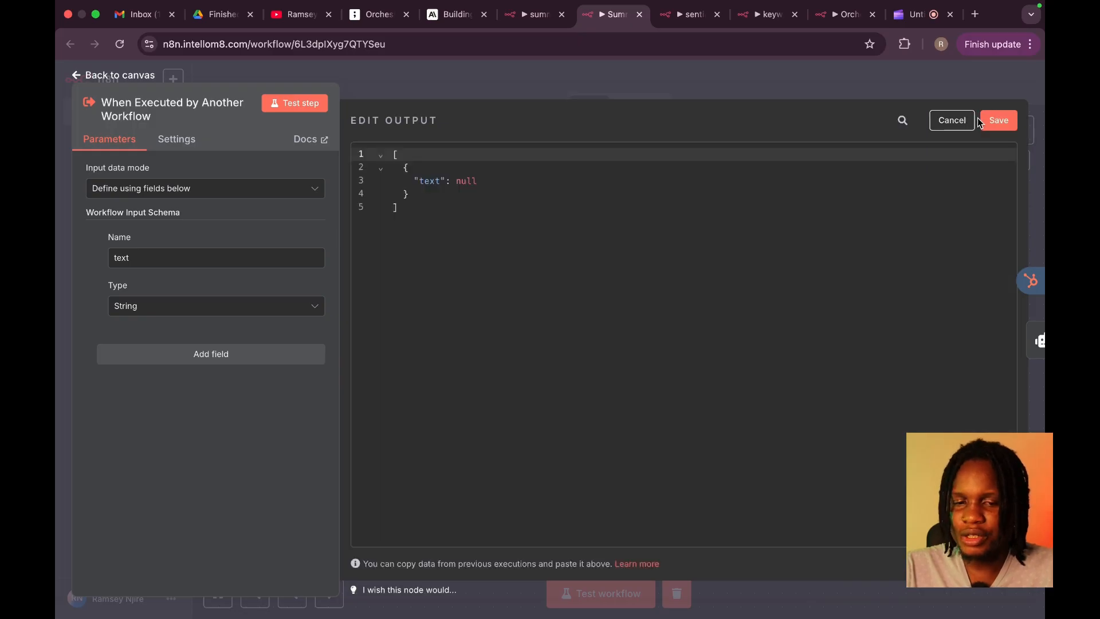
left_click_drag(486, 181, 458, 181)
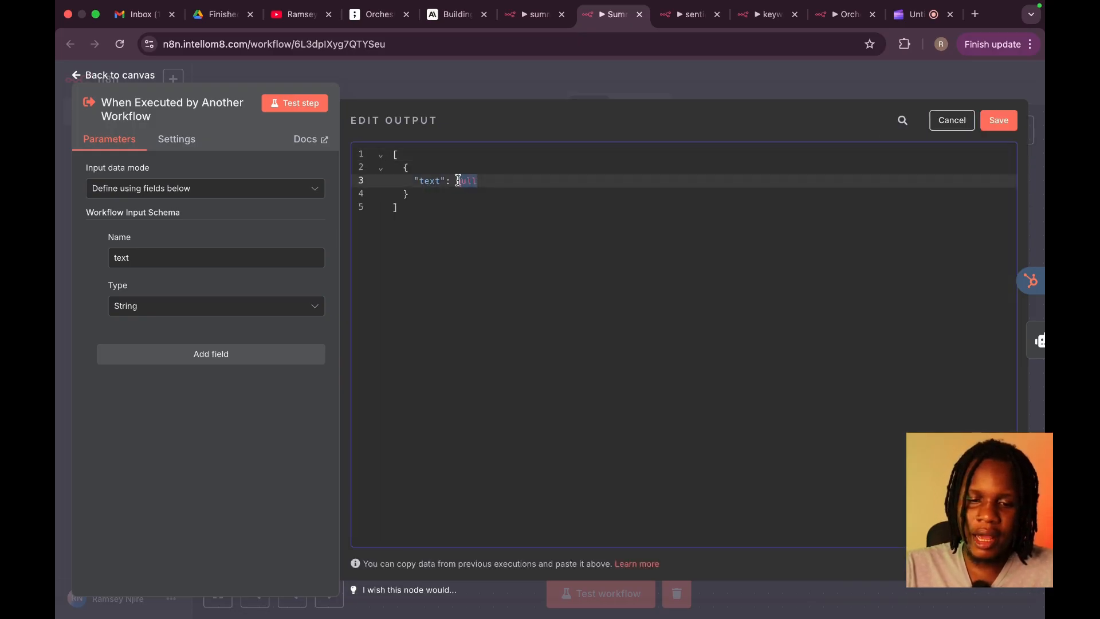
type("\"")
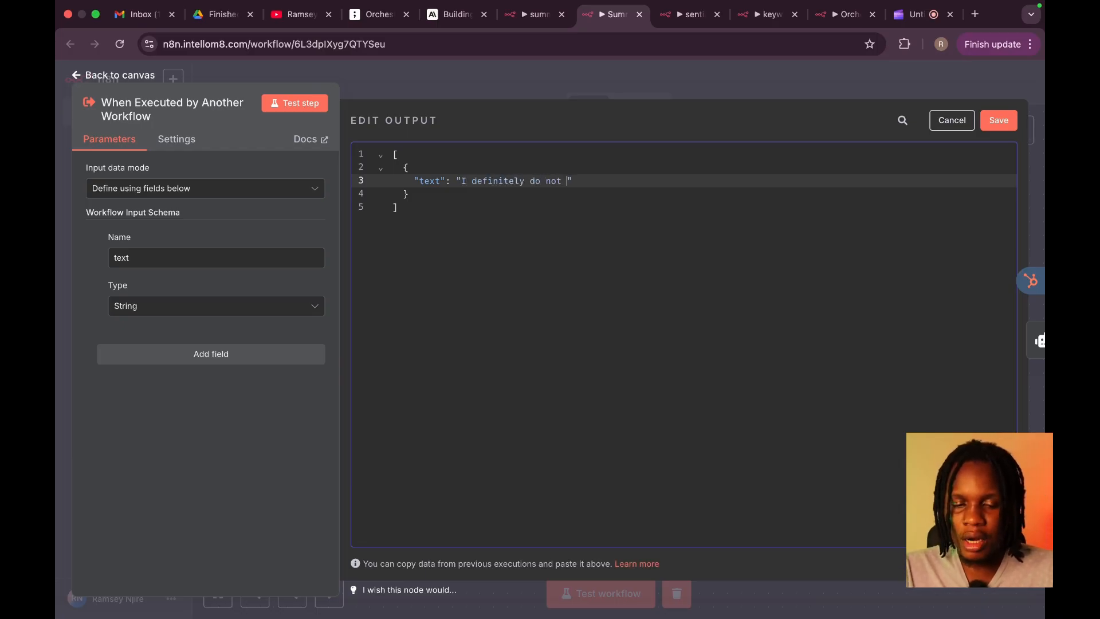
type("I definitely do not understand people who put pineapple on pizza")
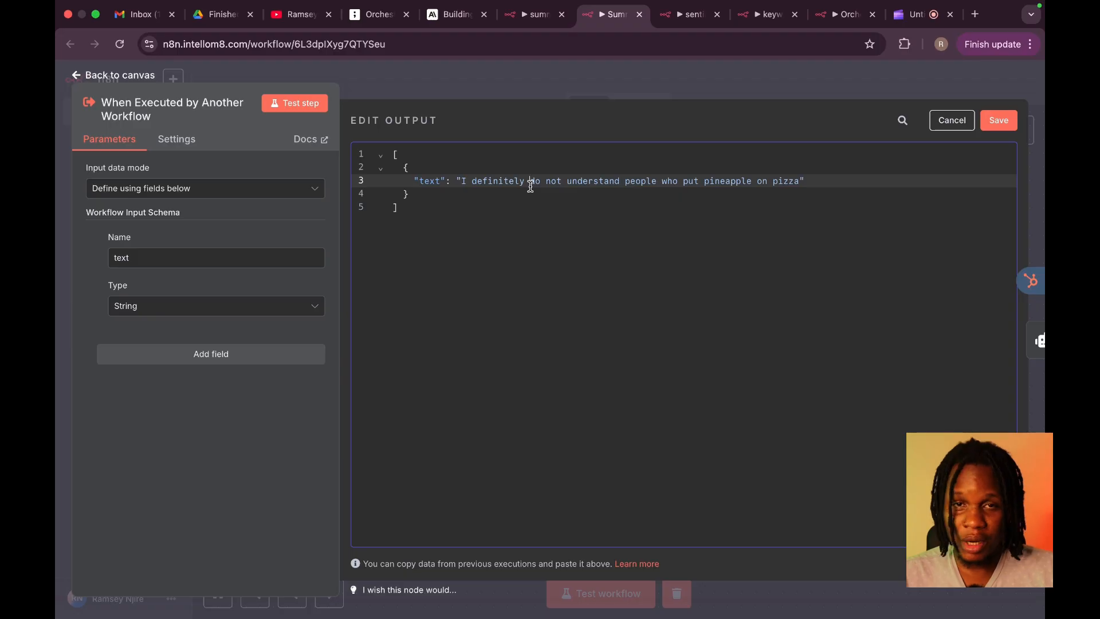
left_click(1011, 126)
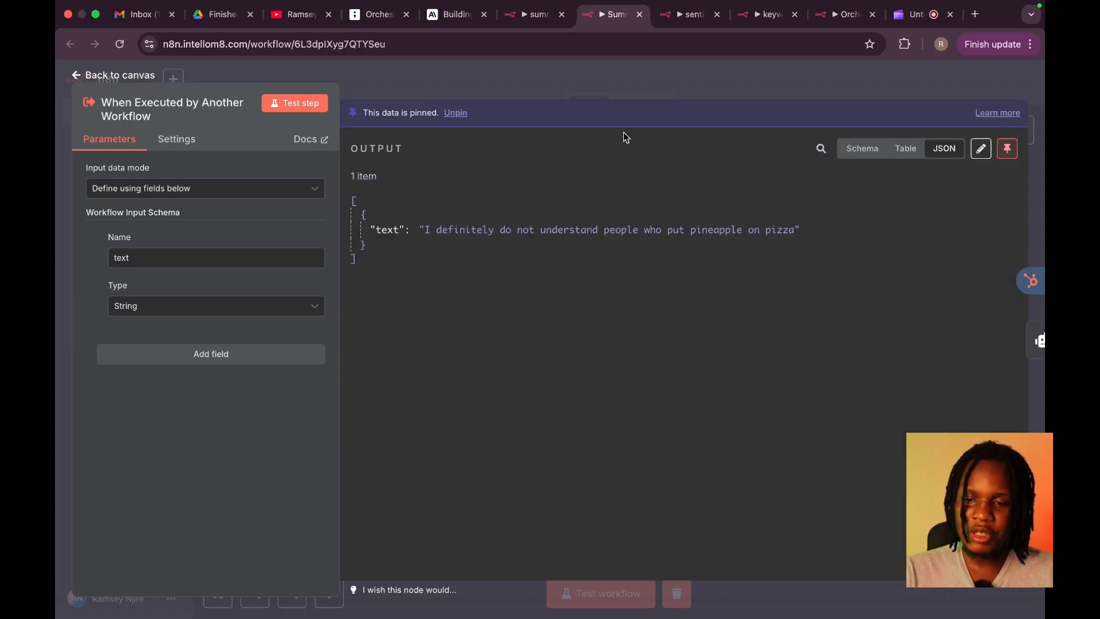
left_click(640, 90)
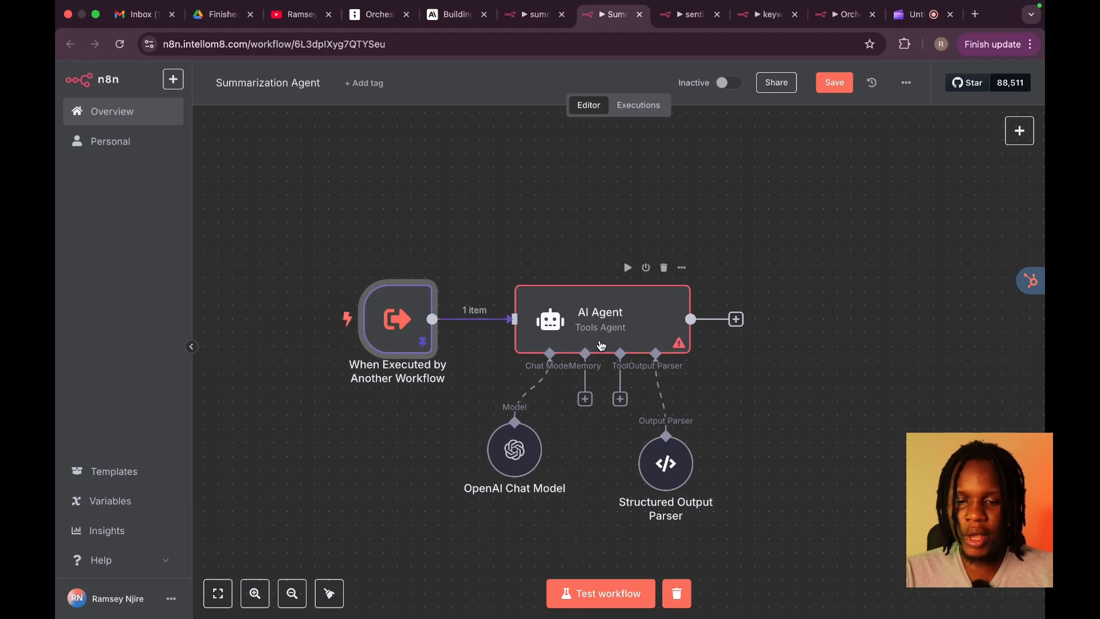
double_click(650, 335)
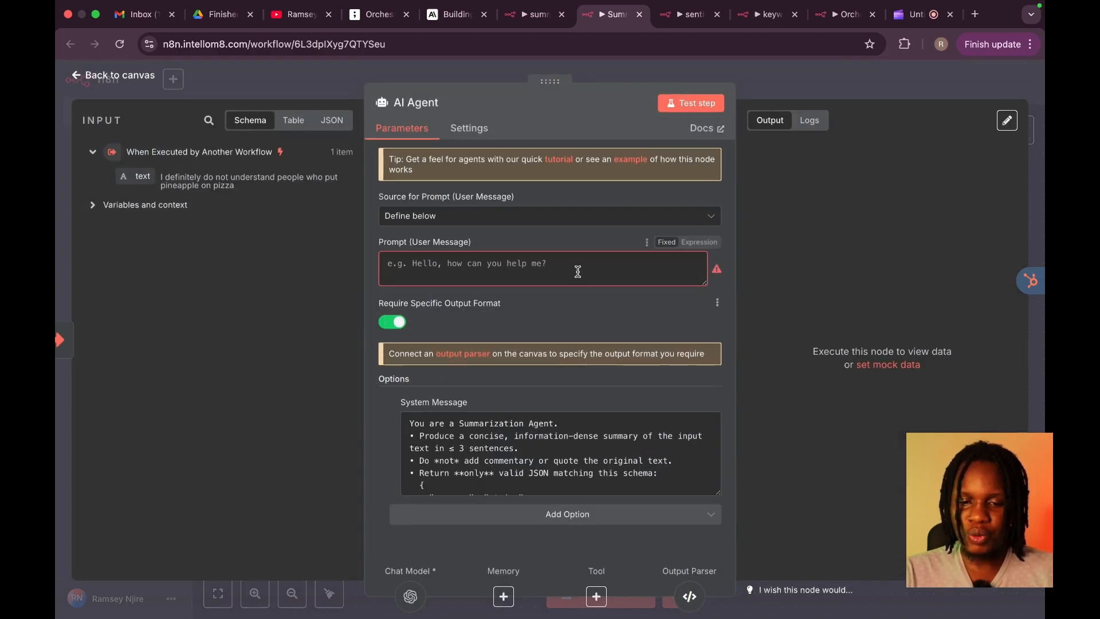
left_click(516, 264)
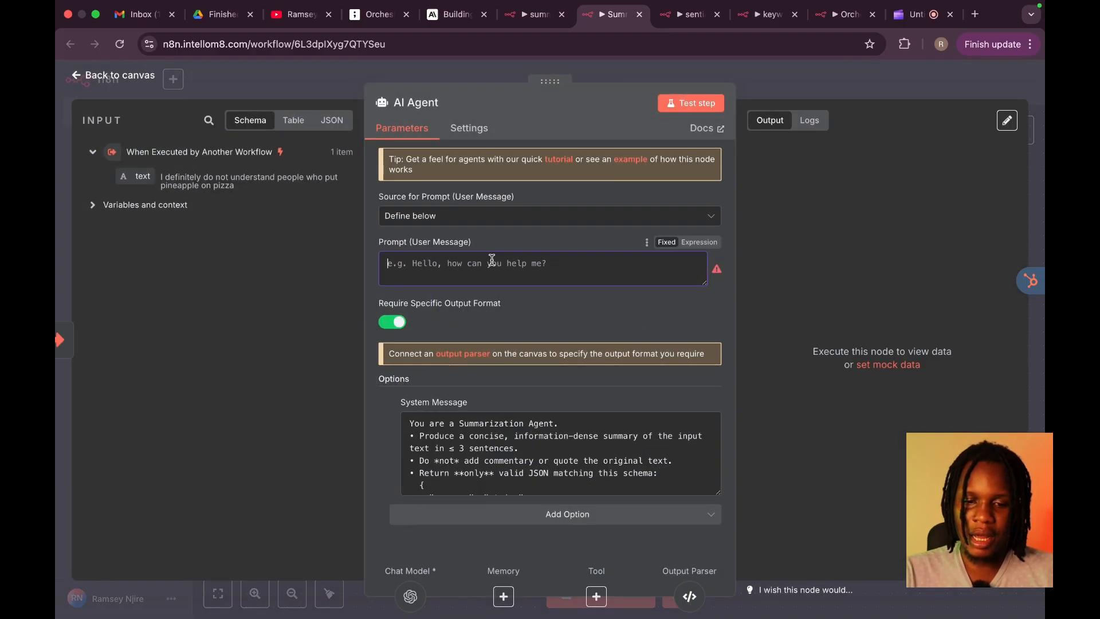
left_click(301, 90)
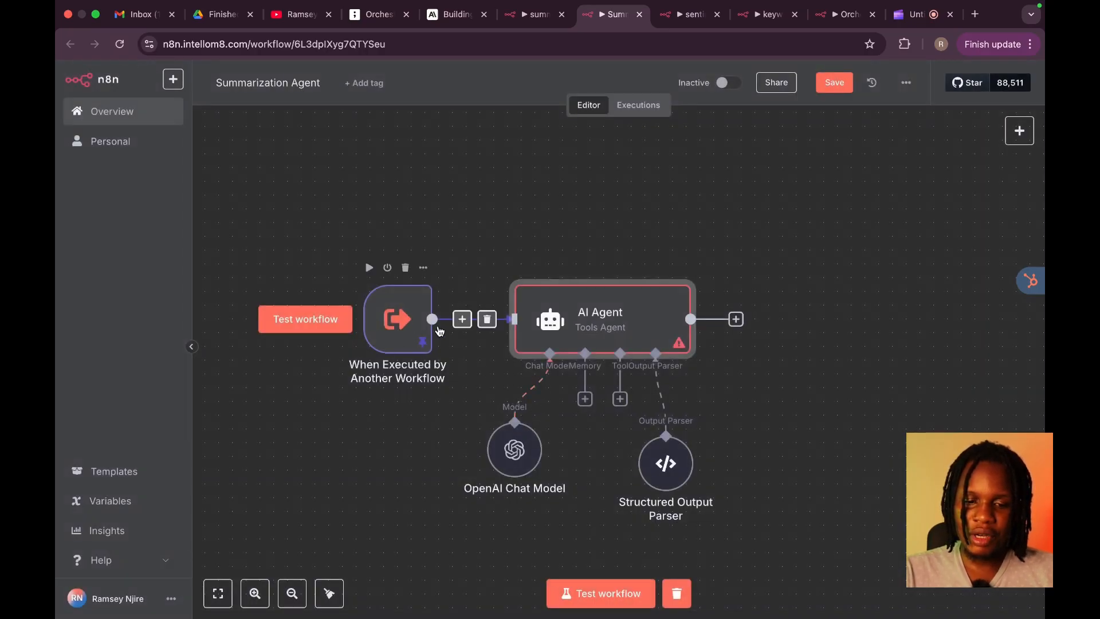
Step: Switch the AI Agent's user message prompt to an expression and map the trigger's text field into it as {{ $json.text }}
double_click(554, 317)
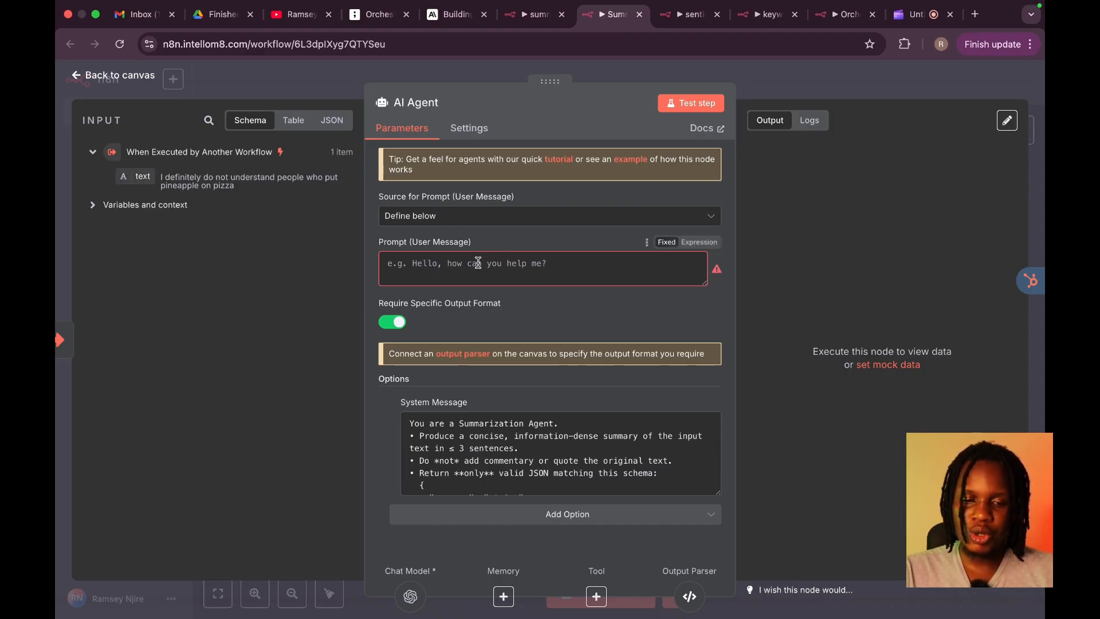
left_click(702, 242)
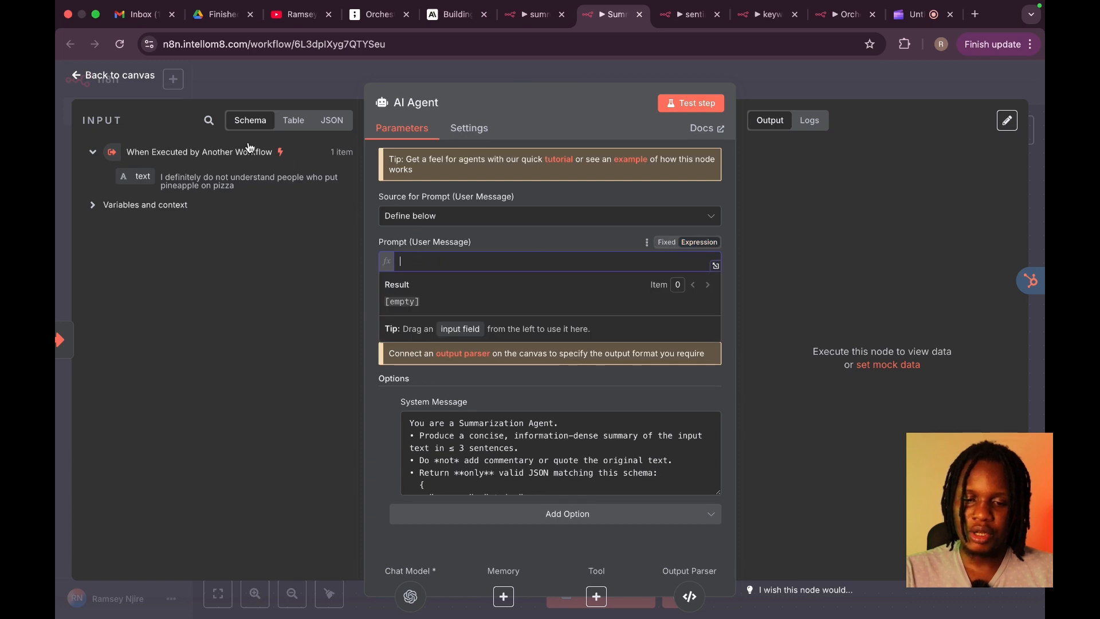
left_click_drag(130, 173, 413, 260)
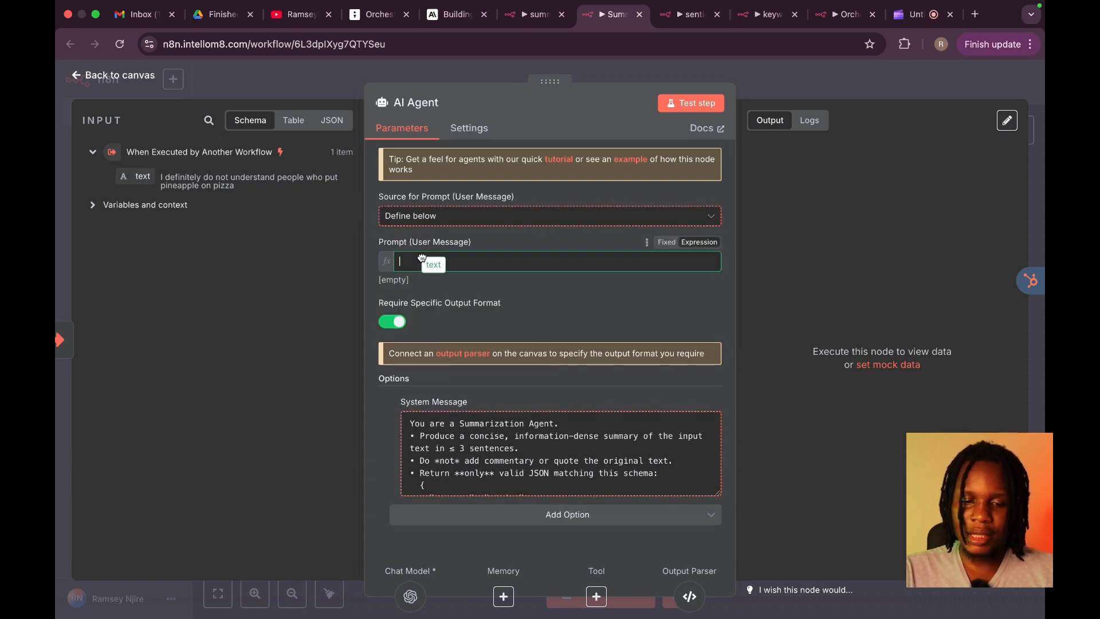
left_click(599, 237)
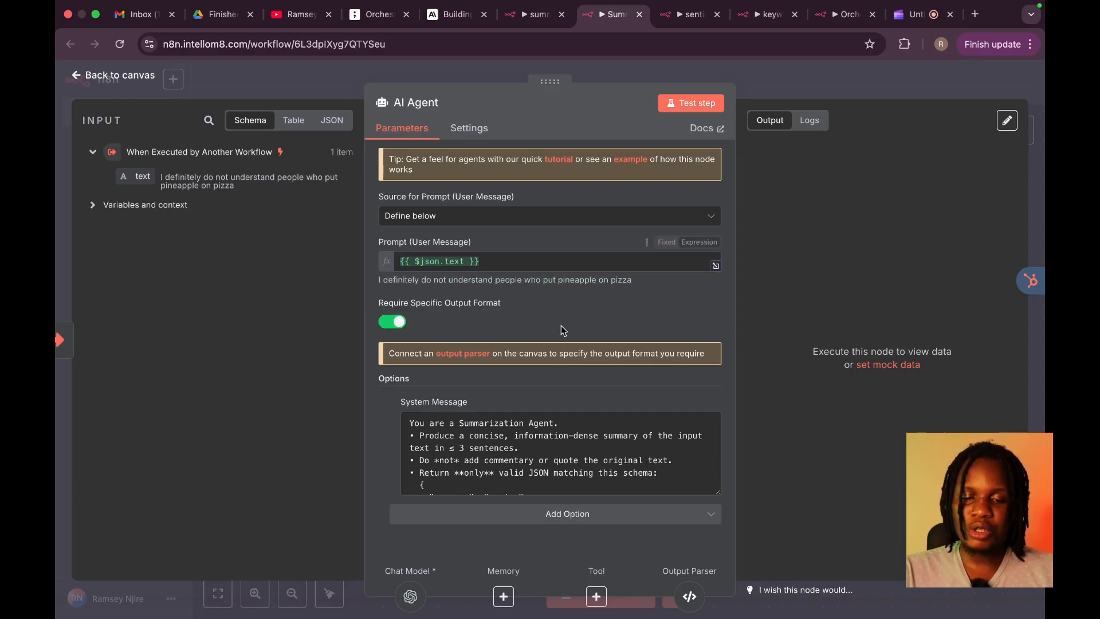
Step: Enlarge the AI Agent's system message box to show the whole text and select it from the first line to the closing brace
left_click(587, 453)
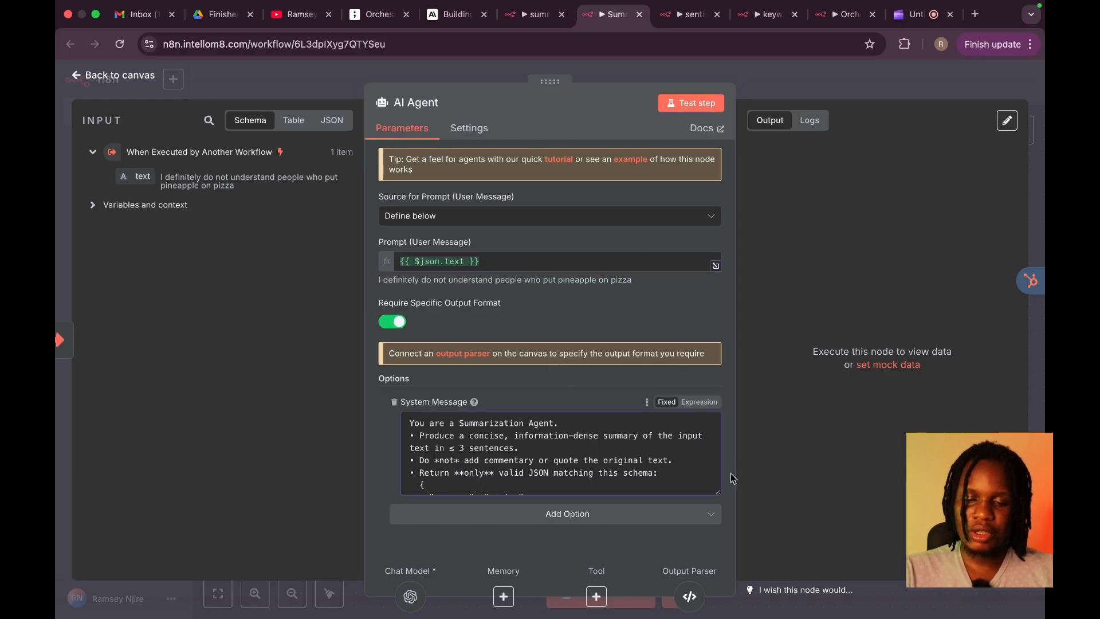
left_click_drag(720, 492, 721, 570)
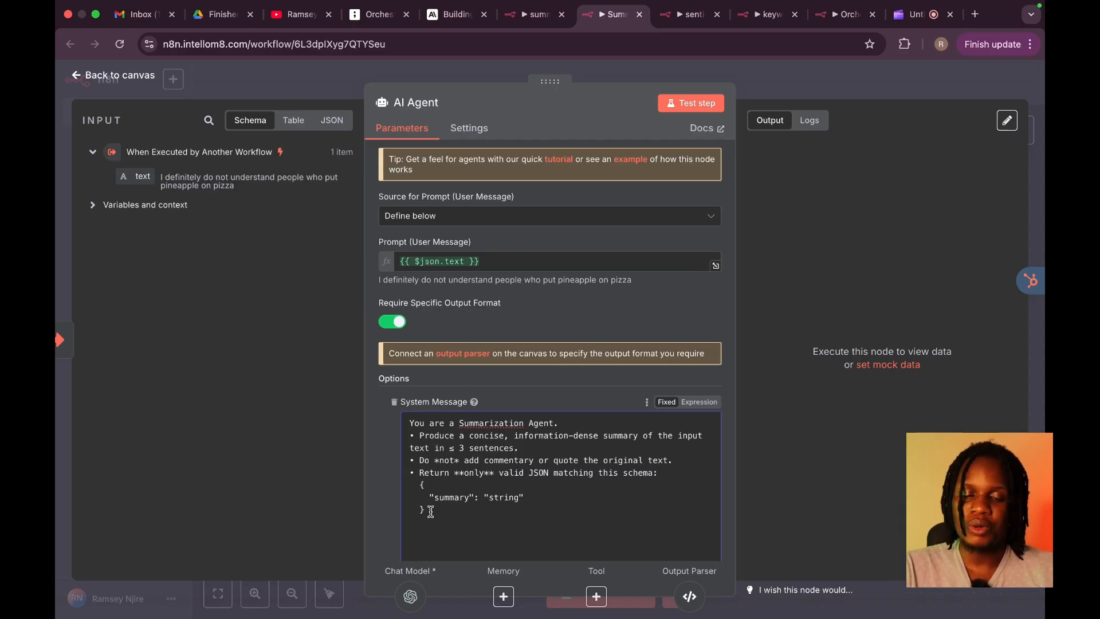
left_click_drag(409, 423, 466, 514)
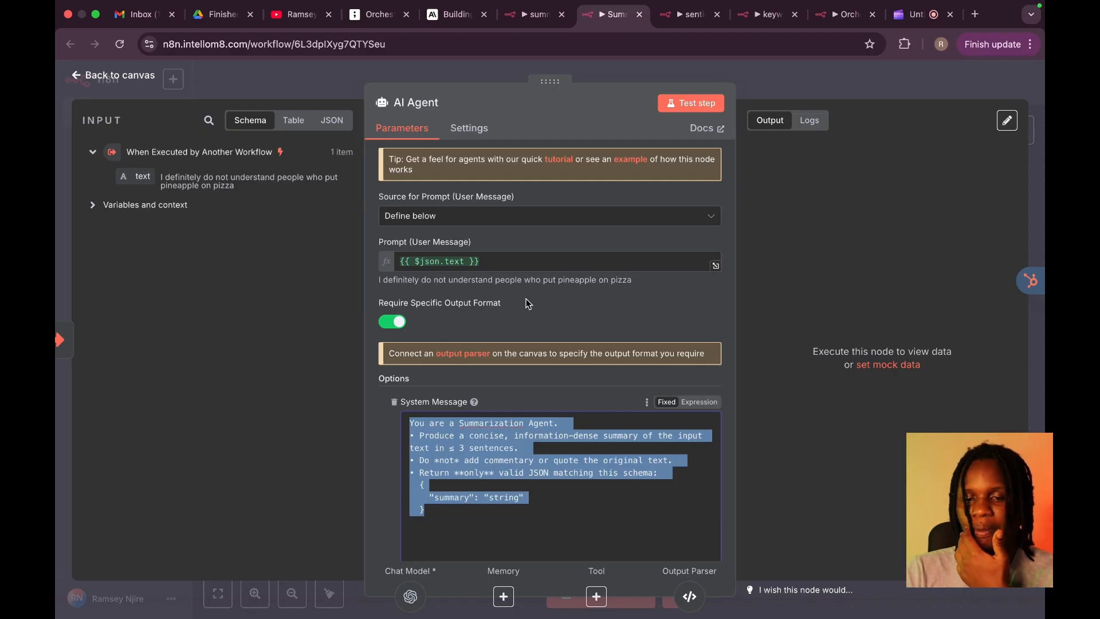
Step: Test the AI Agent step on its own to check the summary output, return to the canvas and save the workflow
left_click(682, 105)
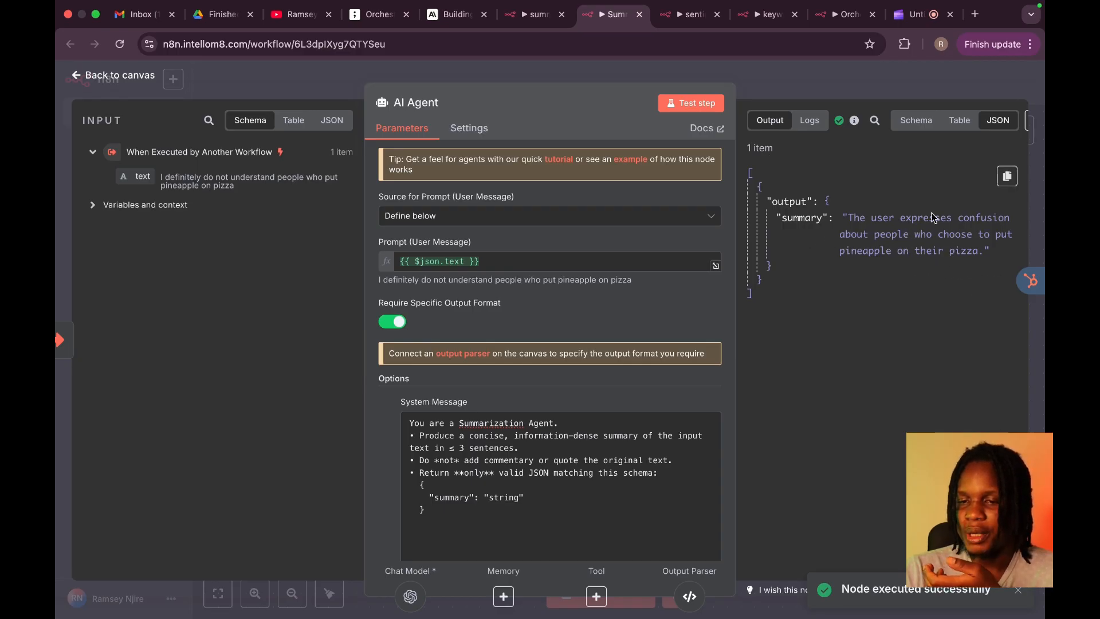
left_click(856, 85)
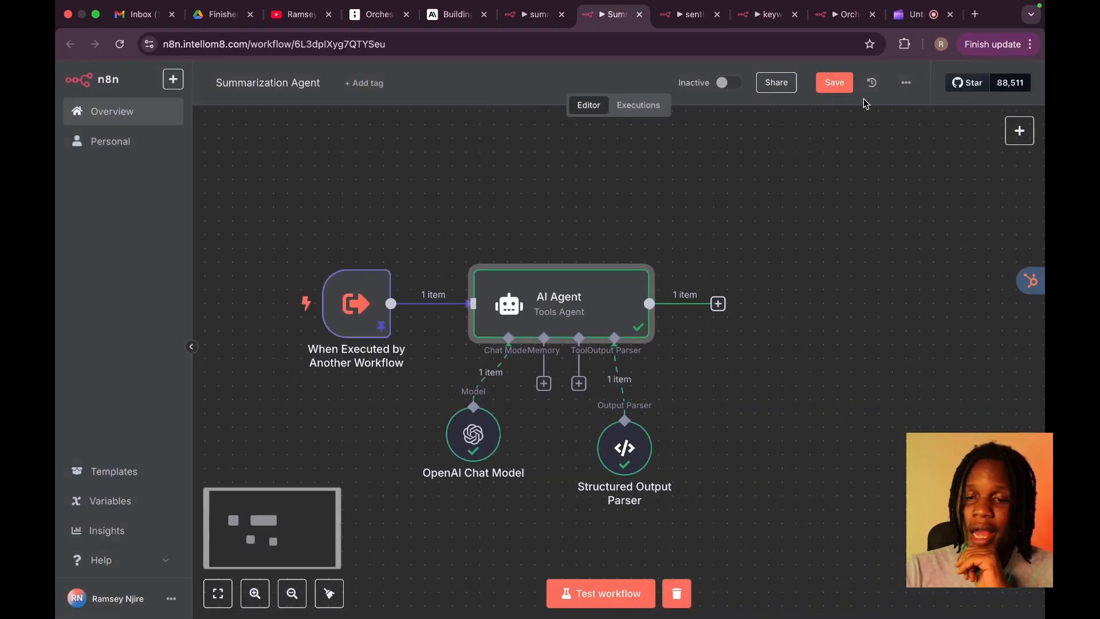
left_click(834, 83)
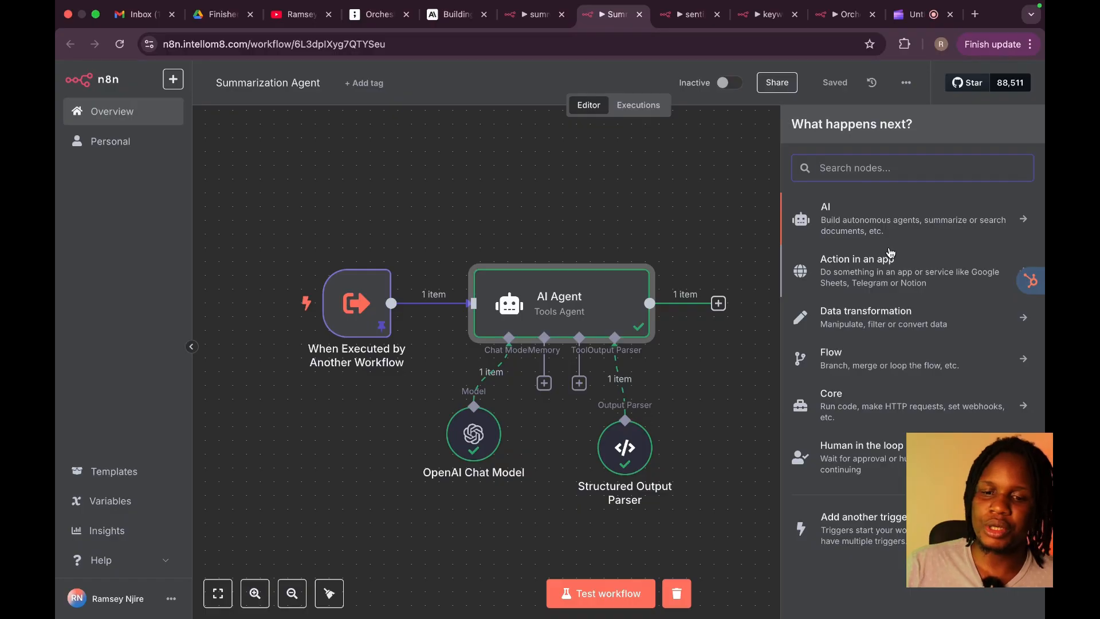
Step: Add an Edit Fields (Set) node after the AI Agent and return to the canvas
type("edit")
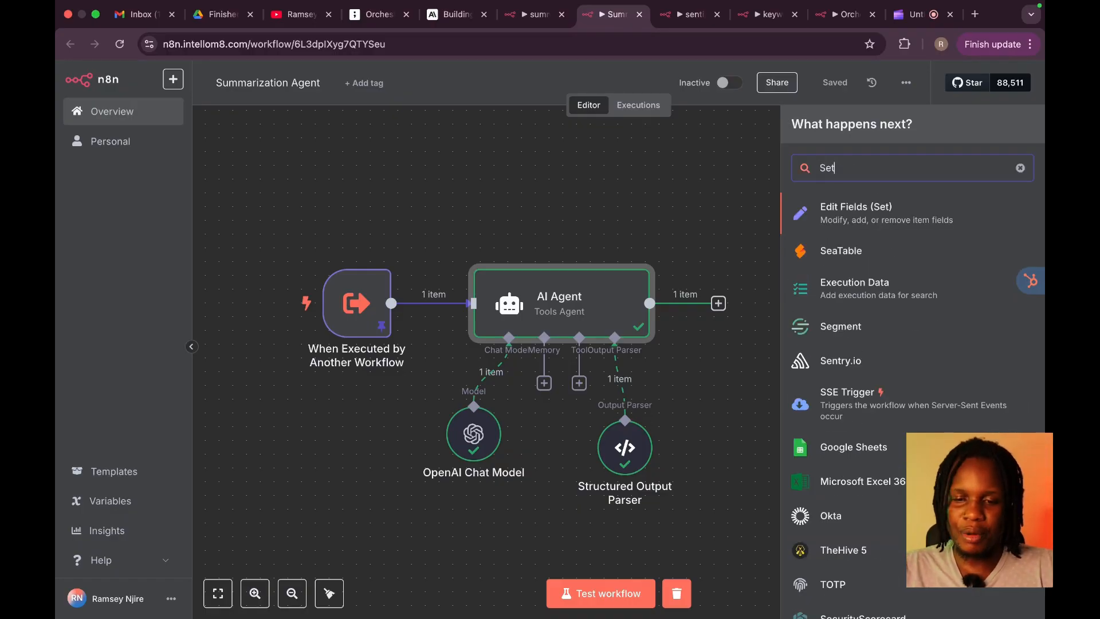
left_click(854, 207)
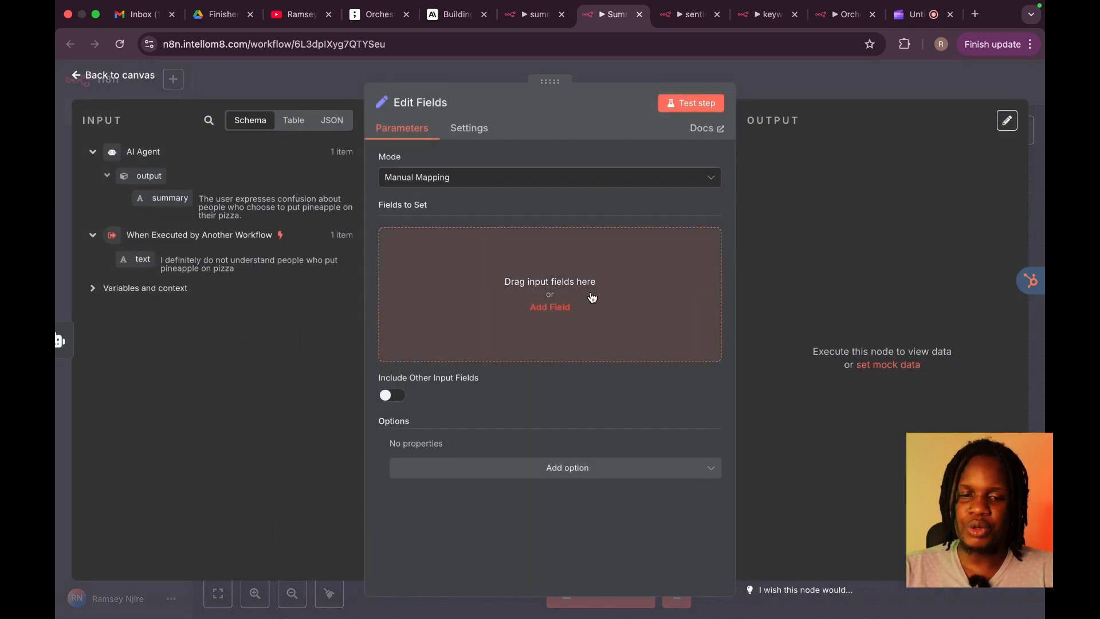
left_click(446, 68)
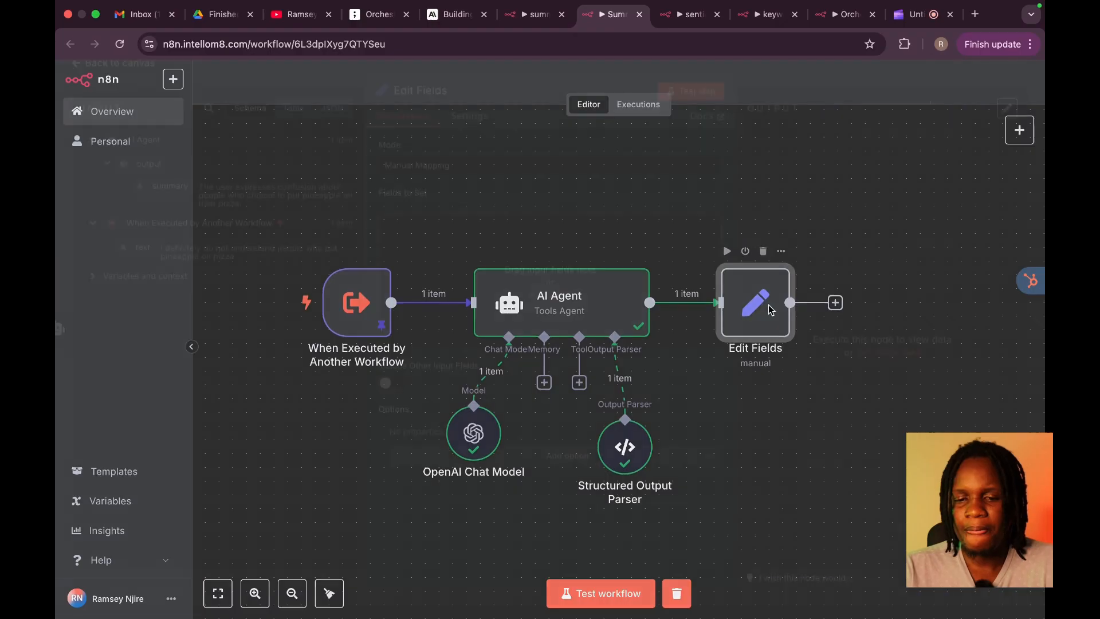
Step: Add a String field named summary to the Edit Fields node and map the AI Agent's summary into it as {{ $json.output.summary }}
double_click(762, 307)
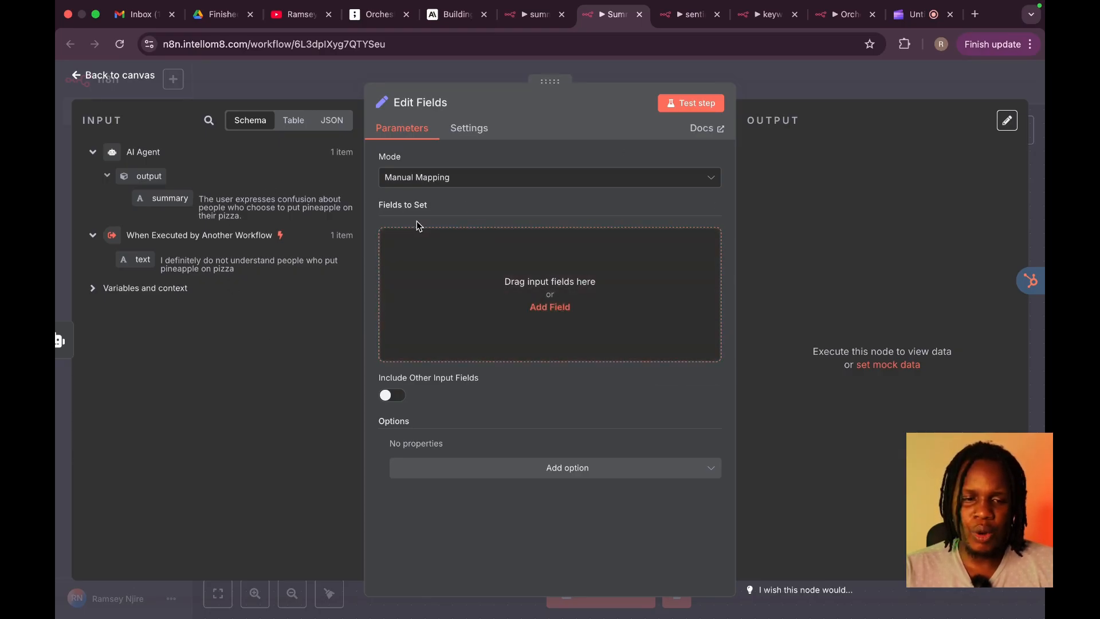
left_click(555, 310)
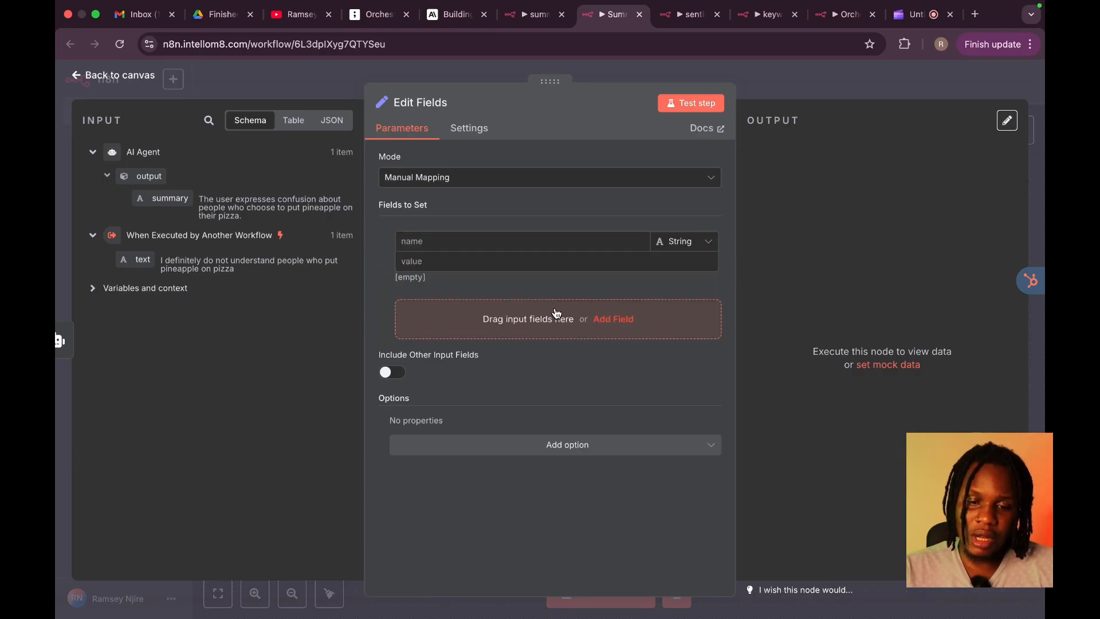
left_click(498, 239)
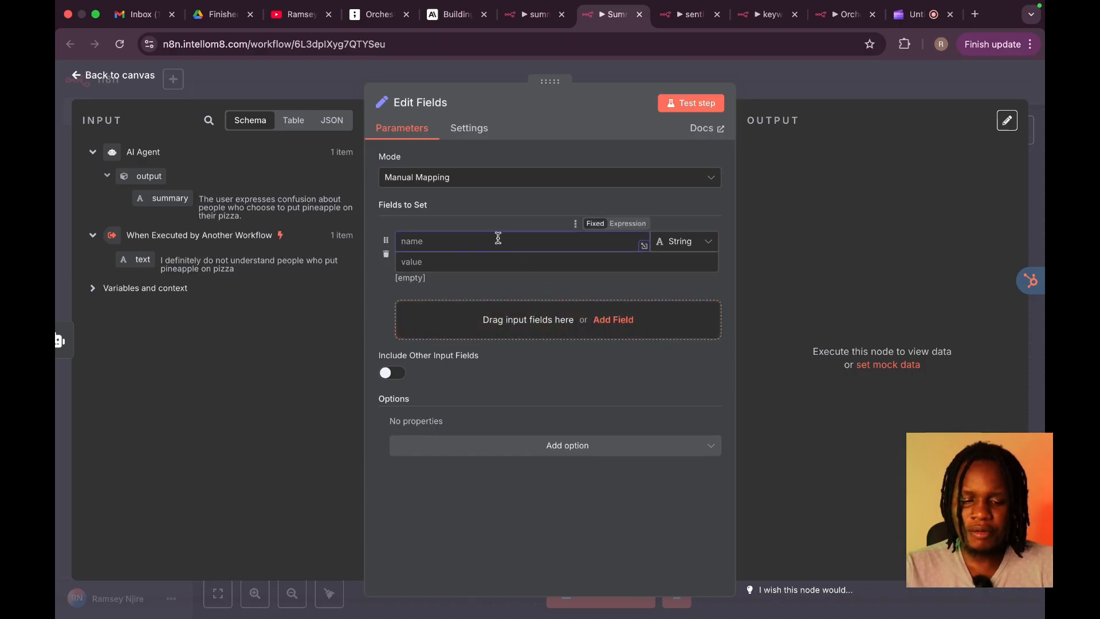
type("summary")
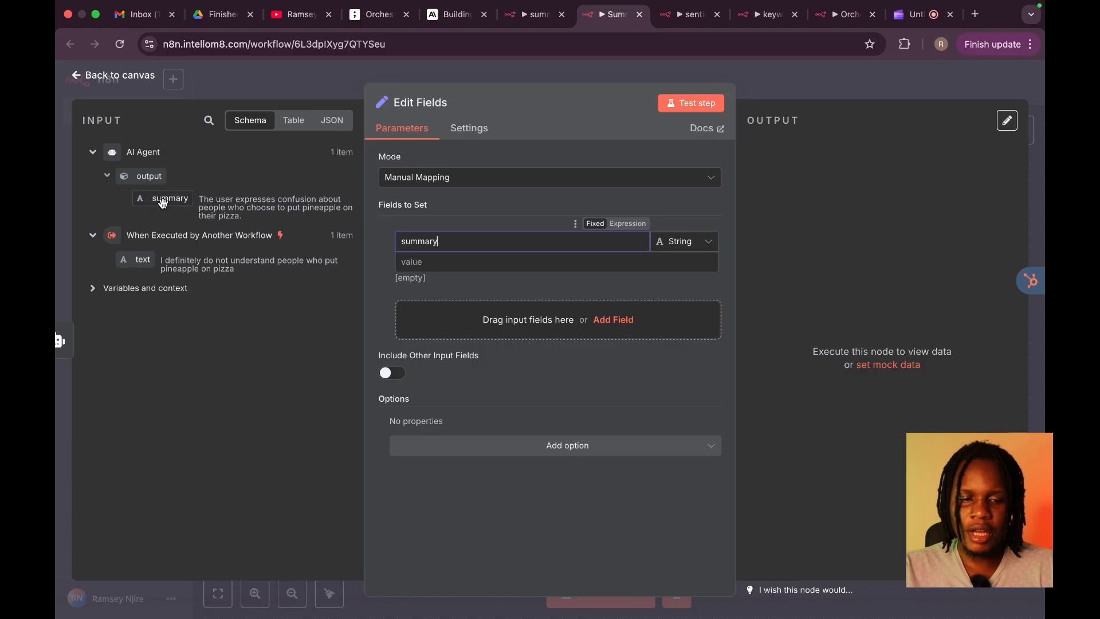
left_click_drag(158, 201, 439, 261)
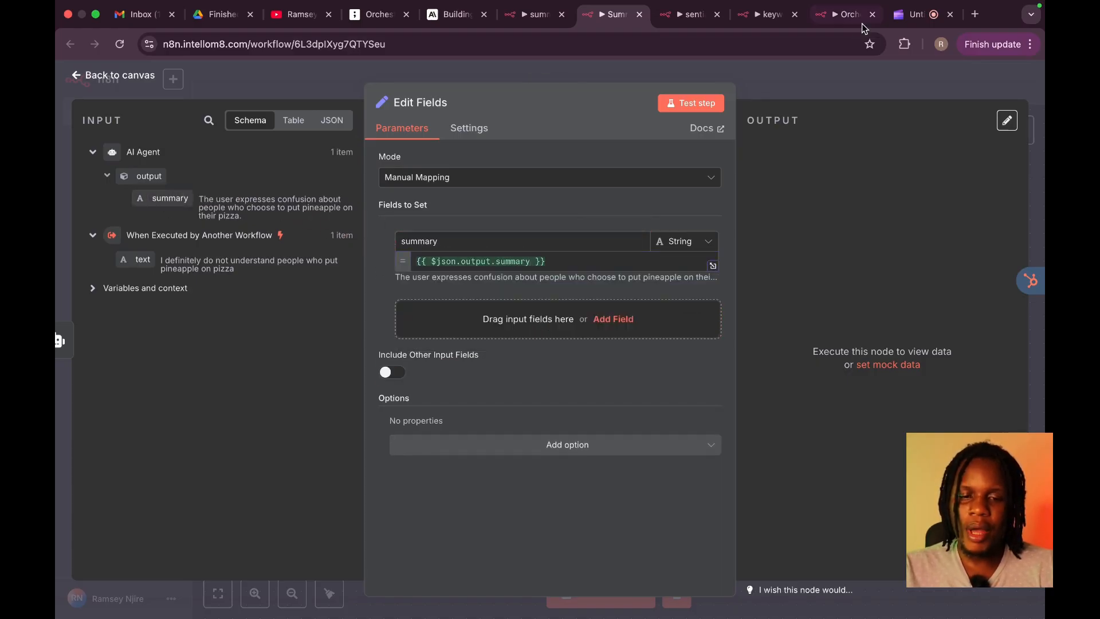
Step: Test the Edit Fields step, check the summary value in its output, return to the canvas and save the workflow
left_click(700, 102)
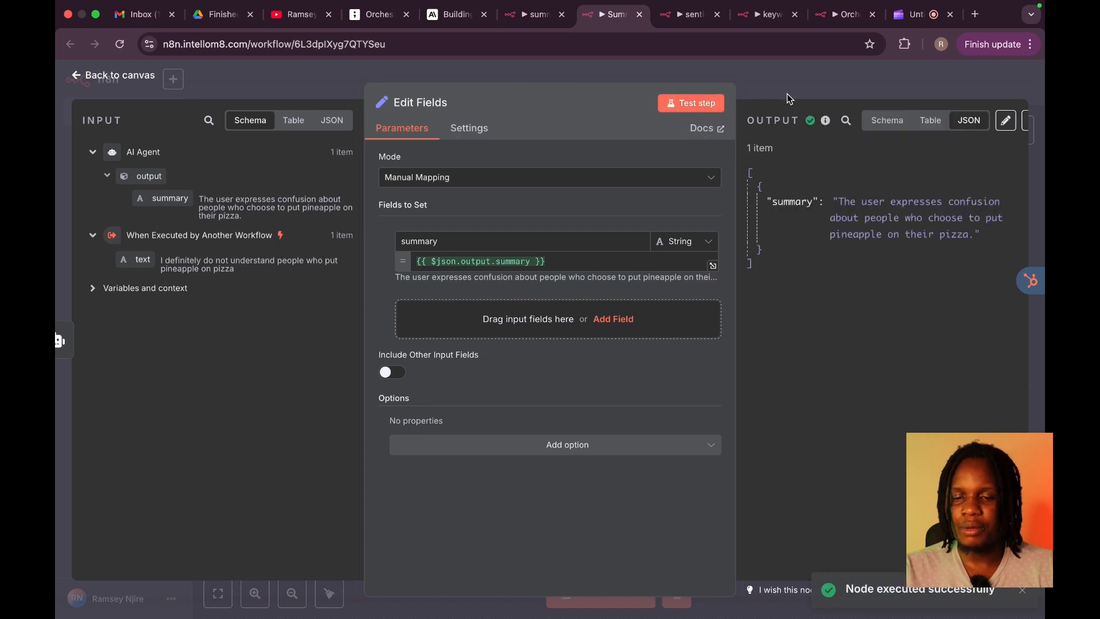
left_click_drag(765, 263, 761, 230)
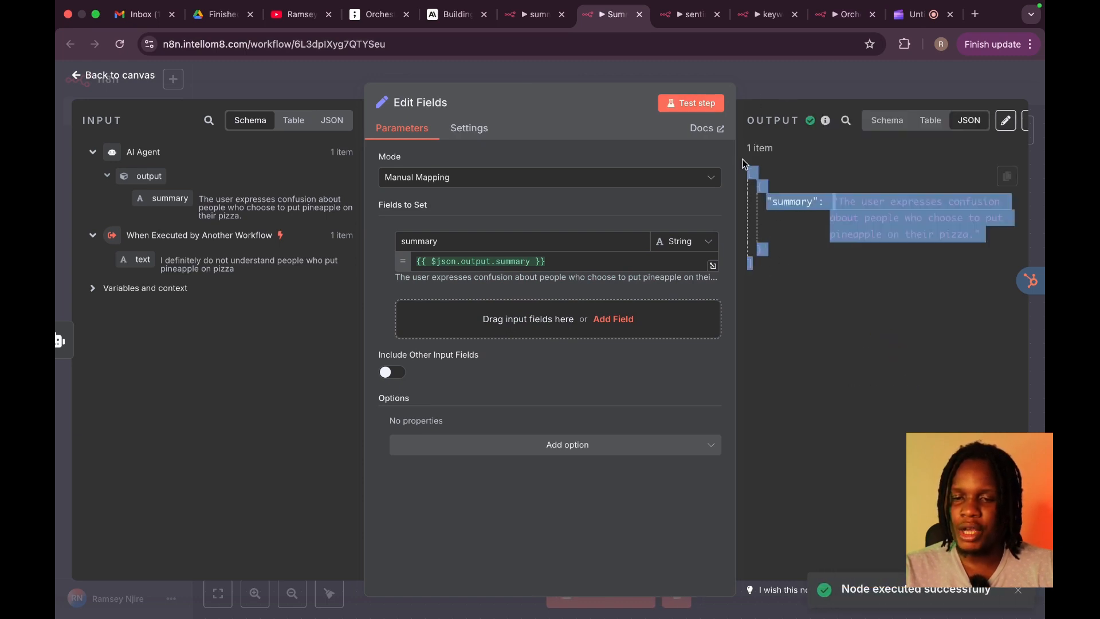
left_click(792, 202)
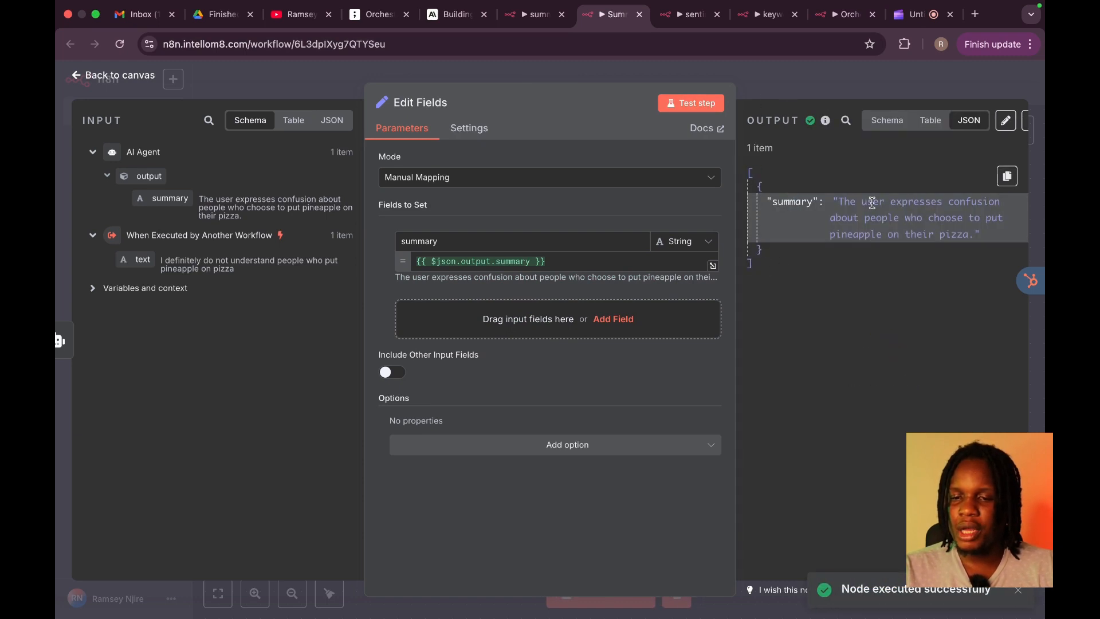
left_click(814, 79)
left_click(835, 89)
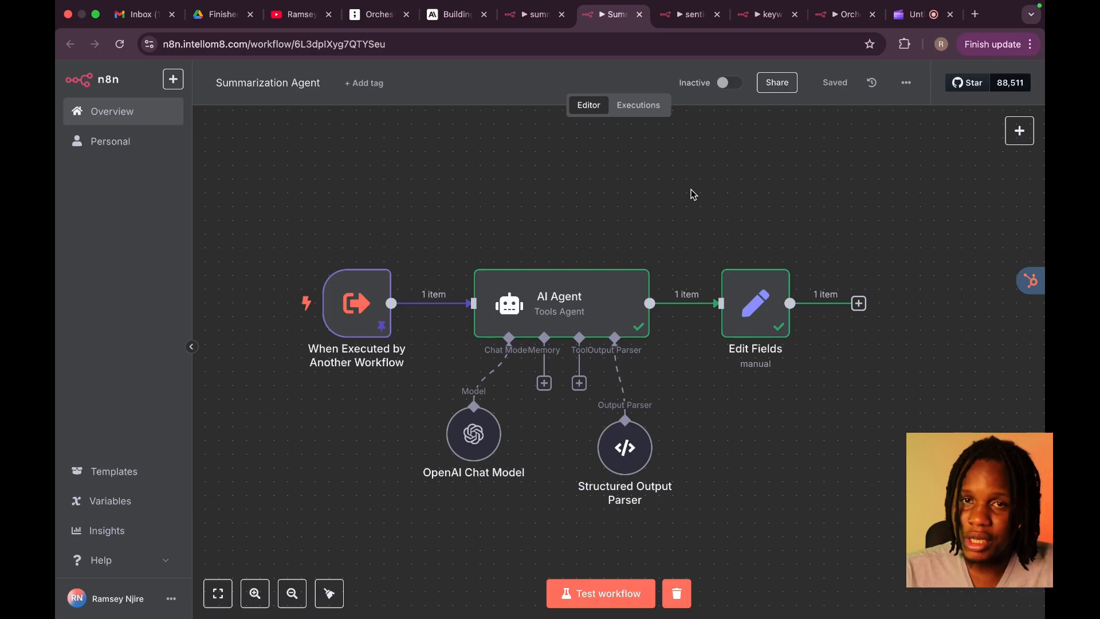
Step: Create a blank workflow in a new browser tab from the sentimentAgent workflow page and switch to it
left_click(686, 14)
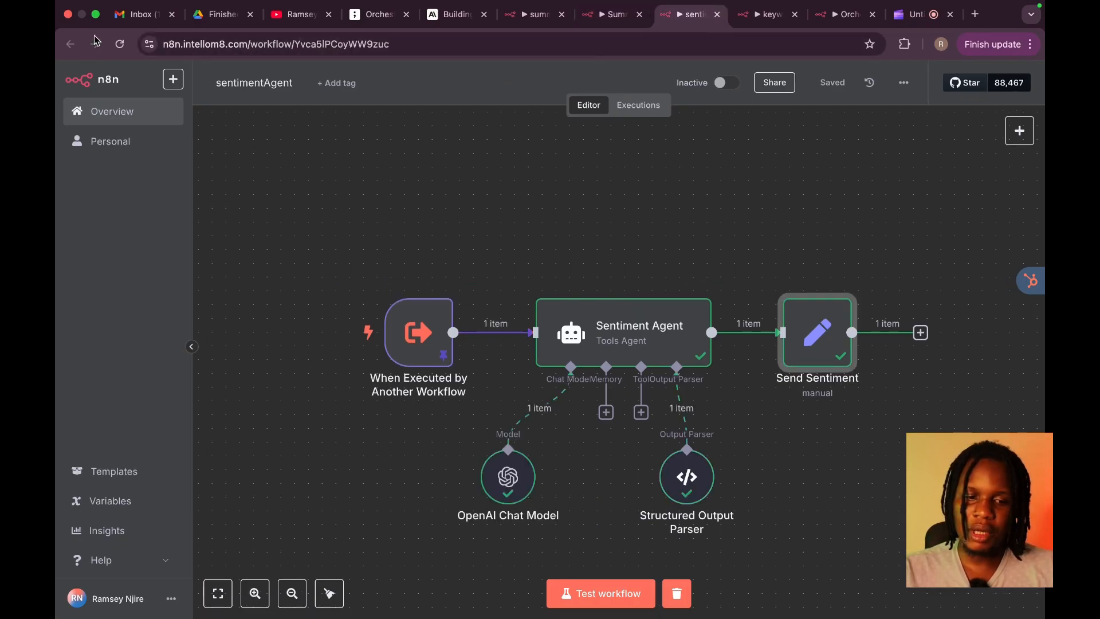
left_click(173, 79)
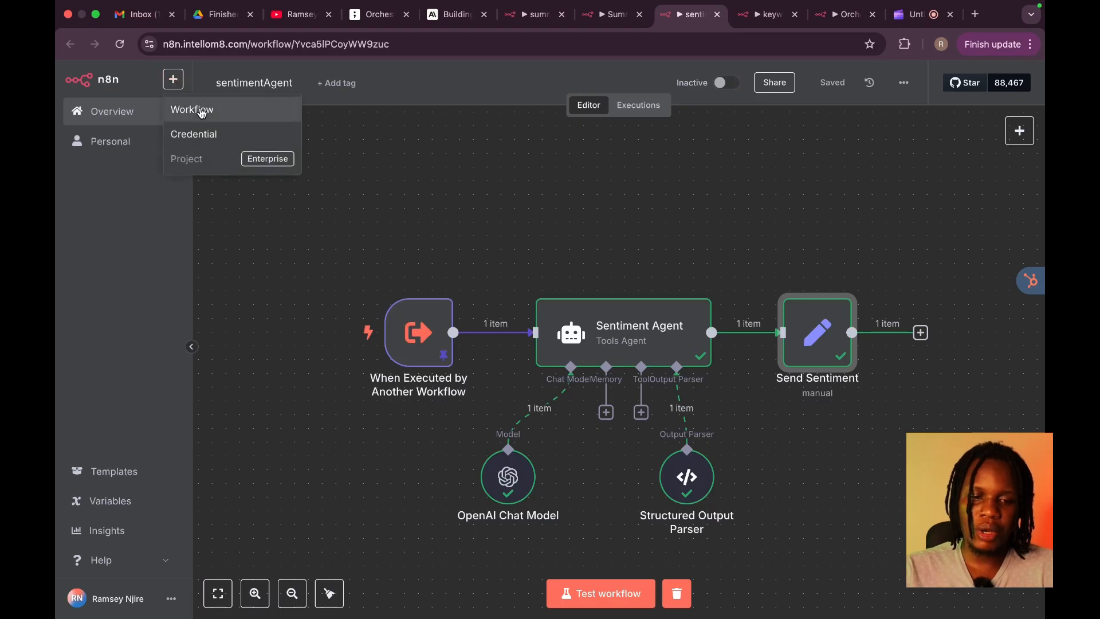
right_click(202, 110)
left_click(256, 116)
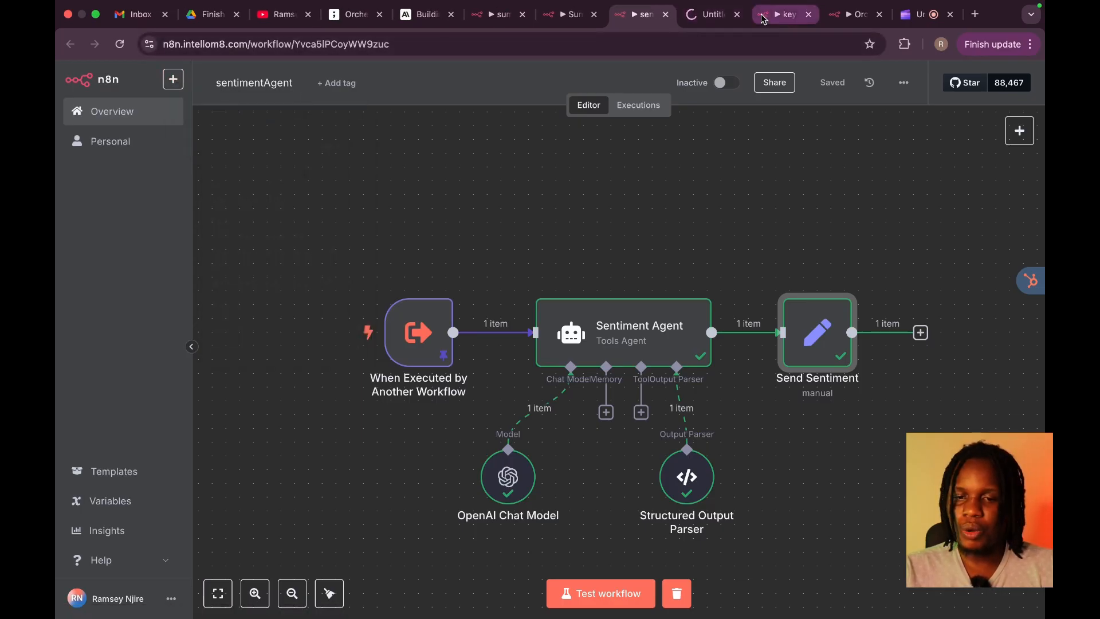
left_click(715, 16)
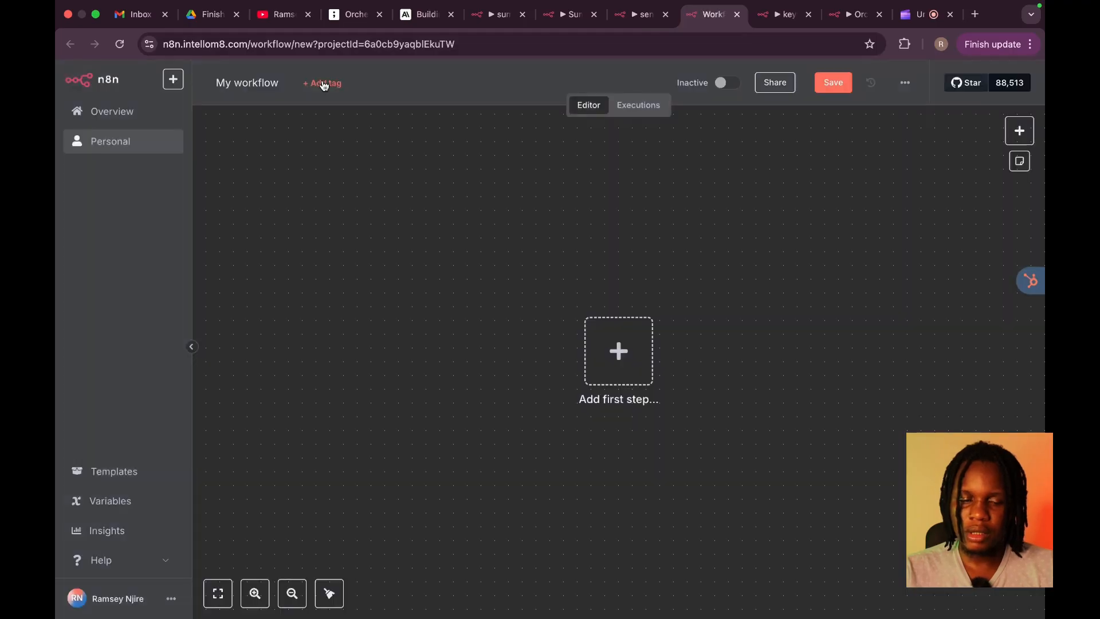
Step: Rename the blank workflow as Sentiment Agent and save it
left_click(281, 81)
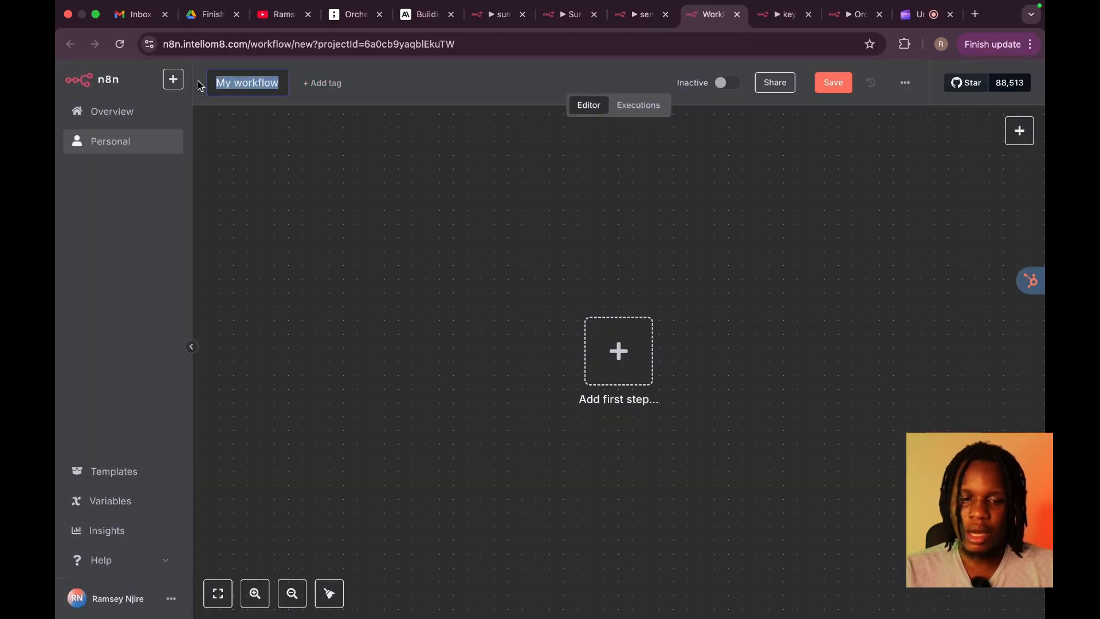
type("Sentiment")
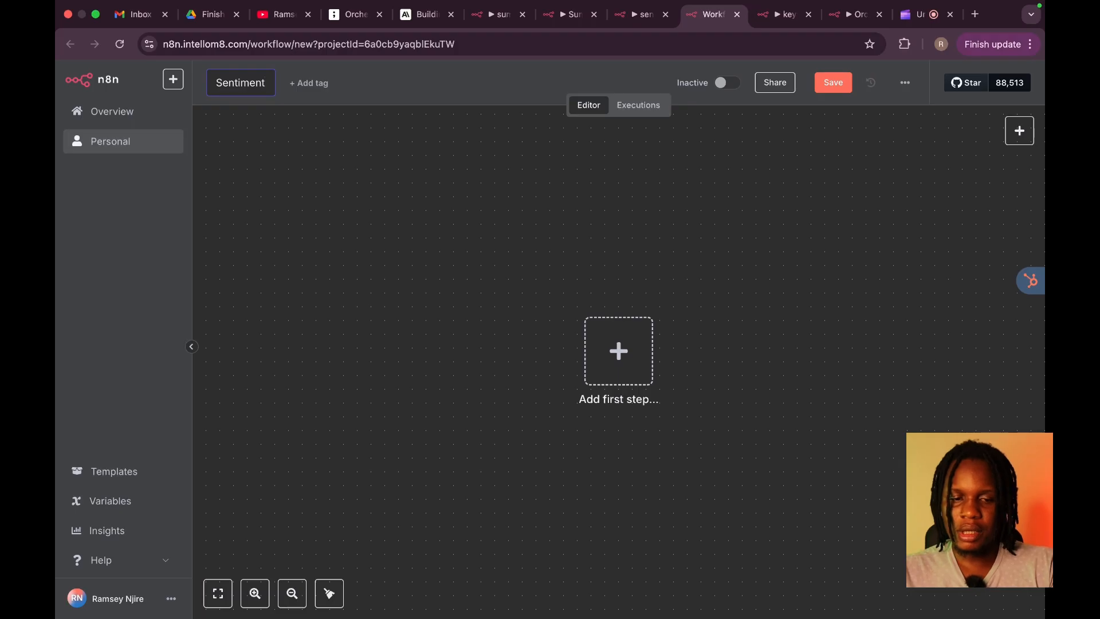
type(" Agetnt")
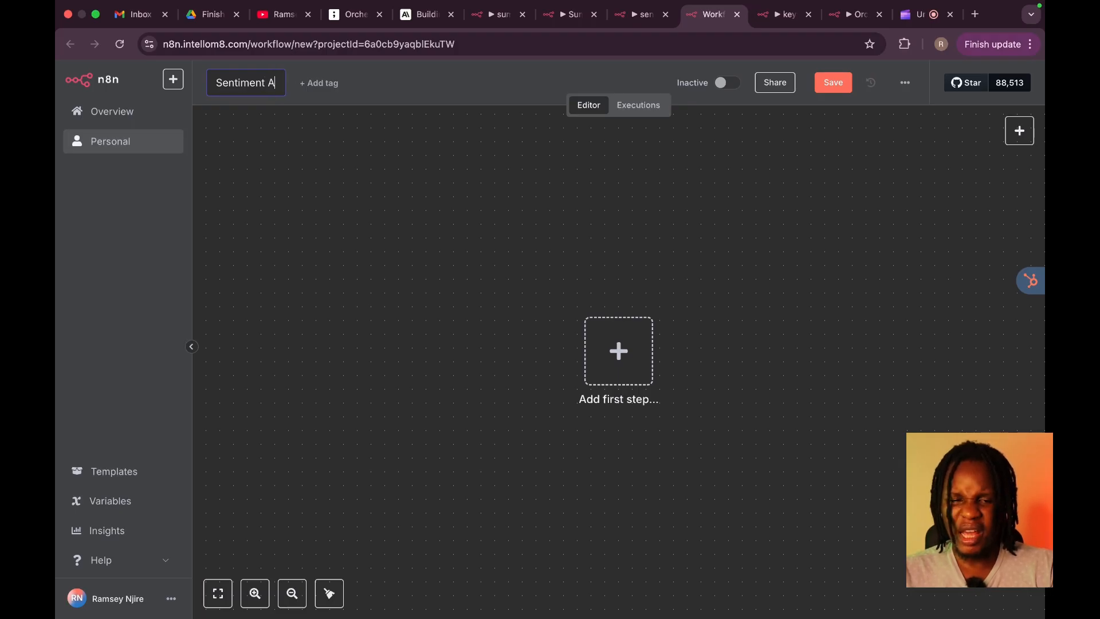
key("BackSpace")
key("BackSpace")
key("BackSpace")
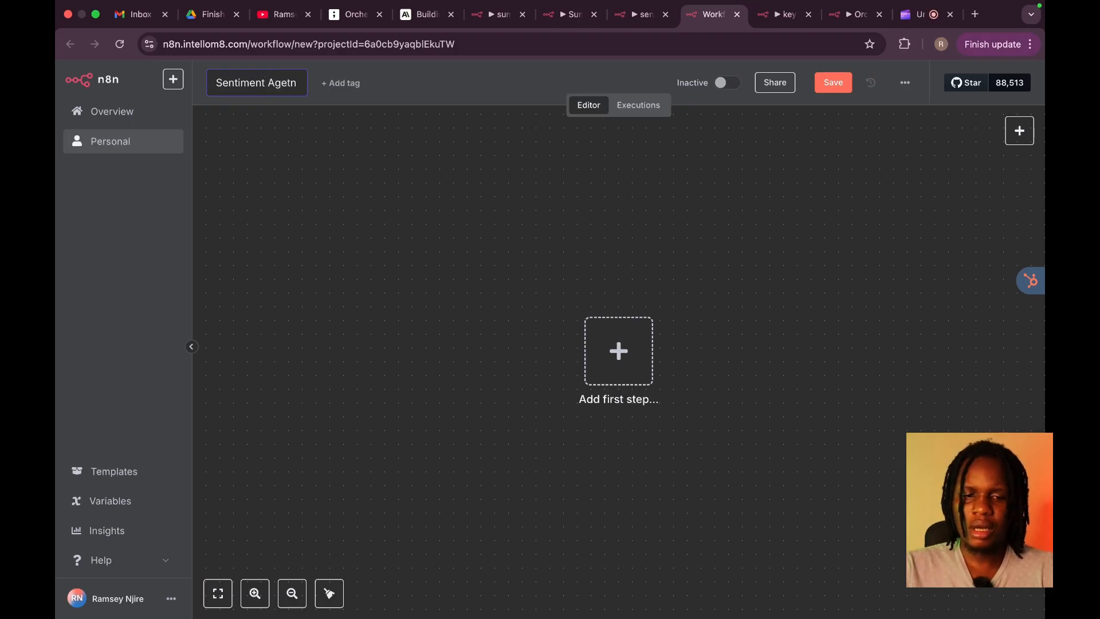
type("nt")
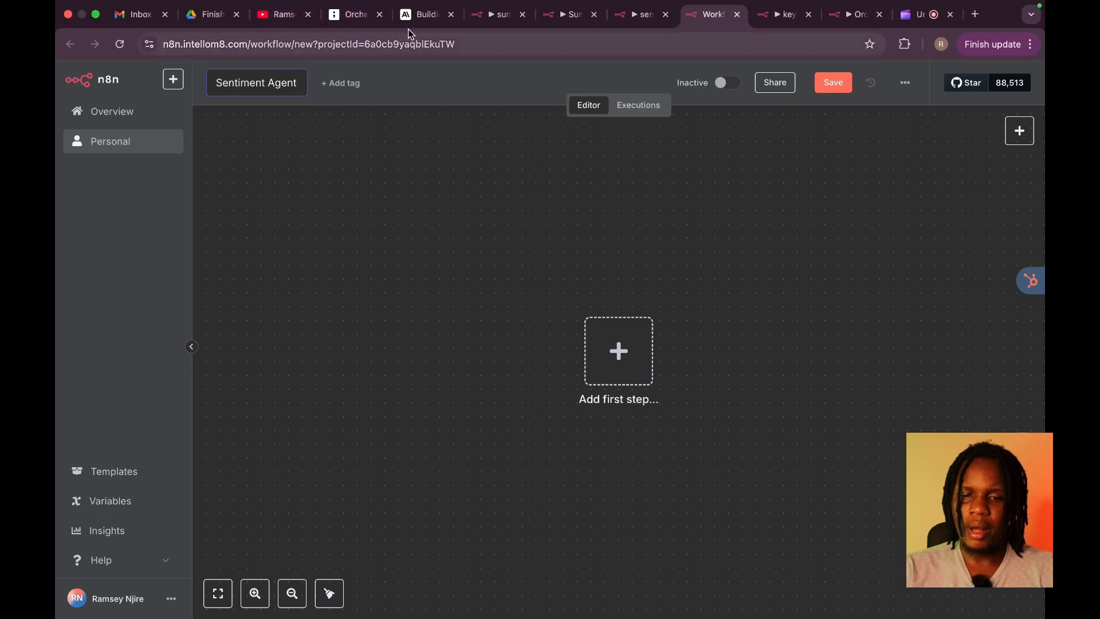
left_click(615, 26)
left_click(717, 20)
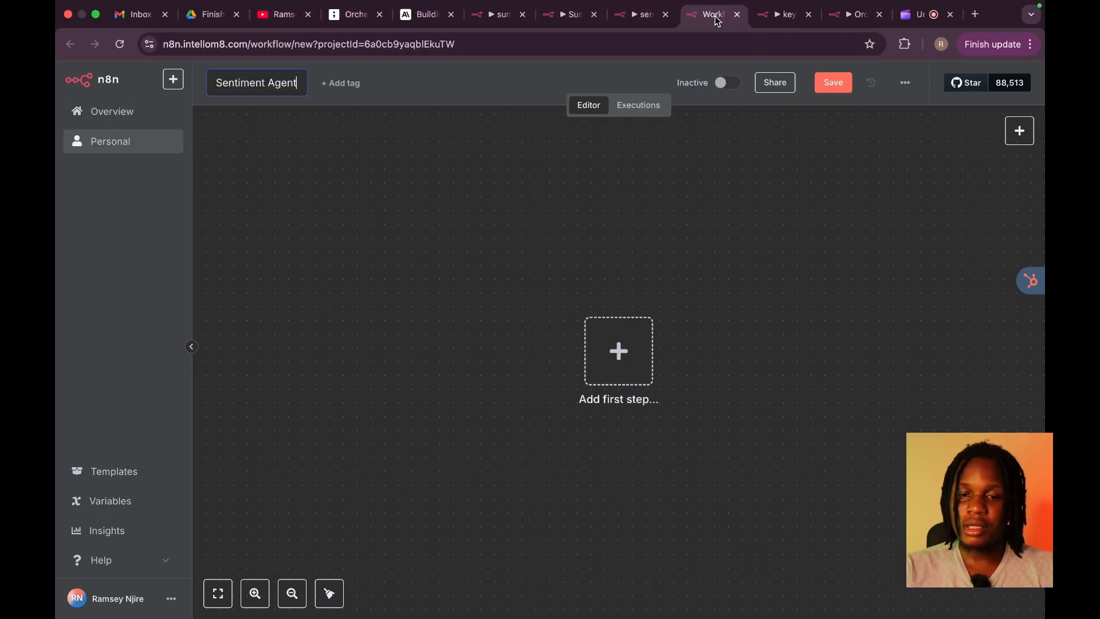
key("Return")
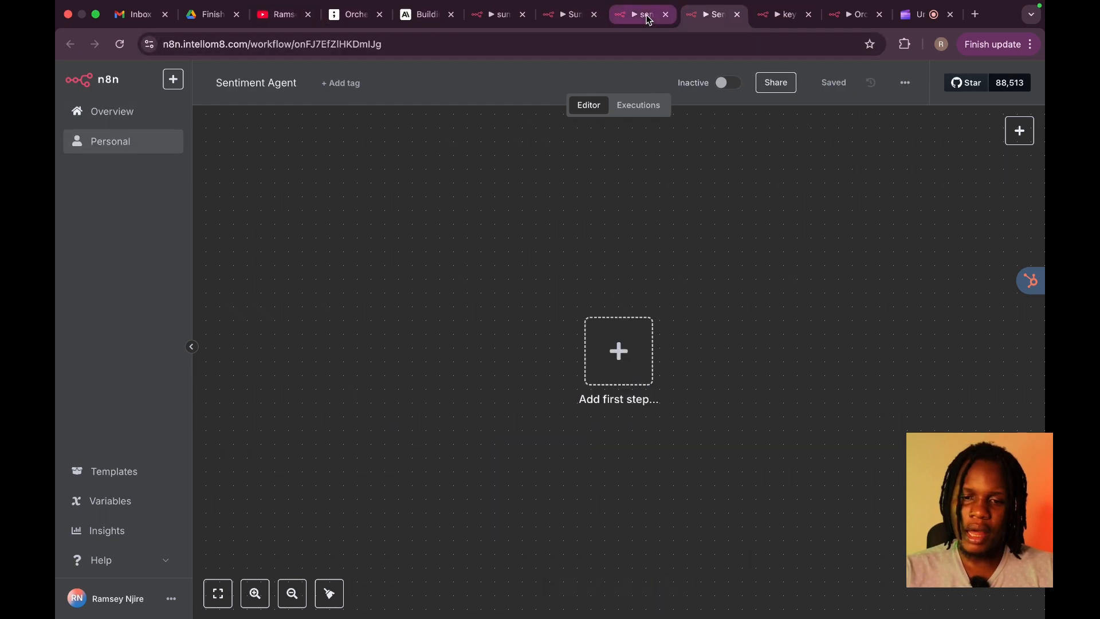
Step: Add a When Executed by Another Workflow trigger with a String input field named text, and test the trigger
left_click(626, 368)
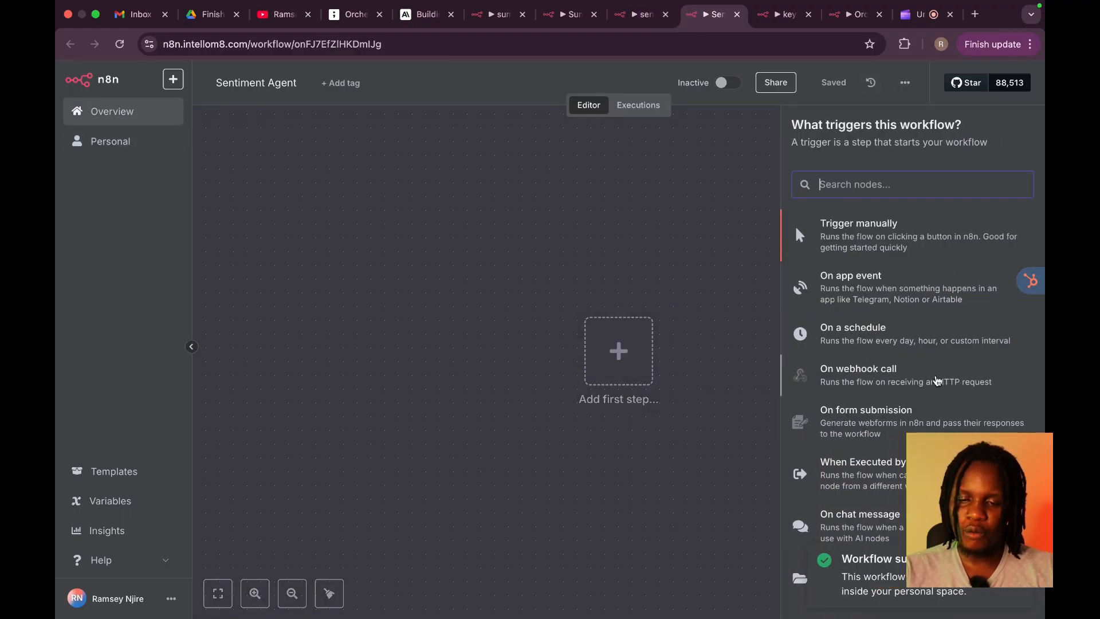
left_click(860, 474)
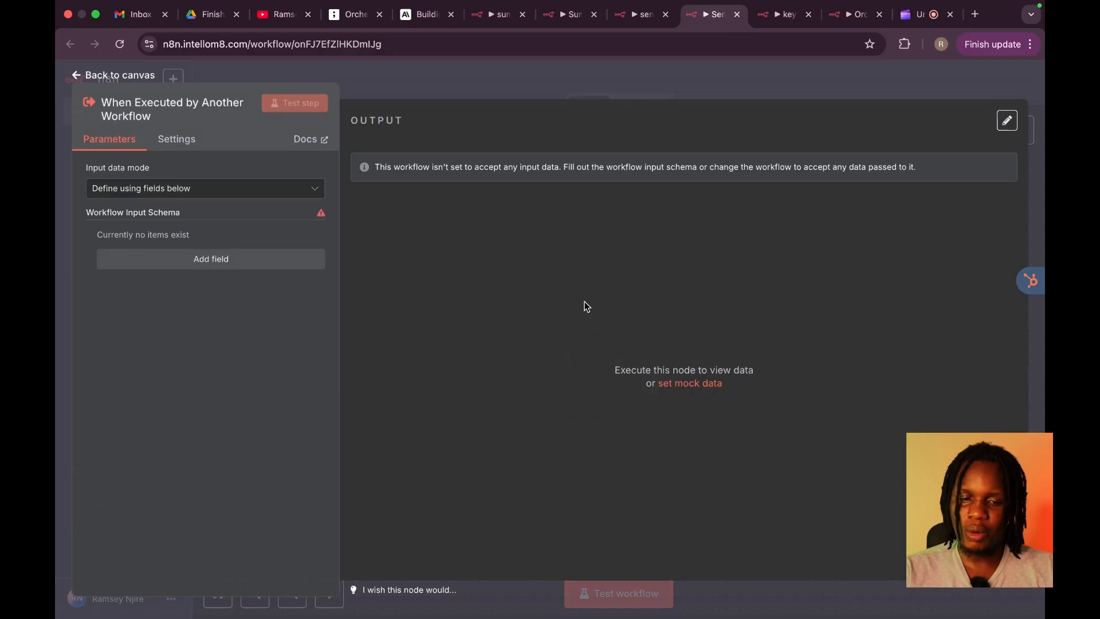
left_click(216, 260)
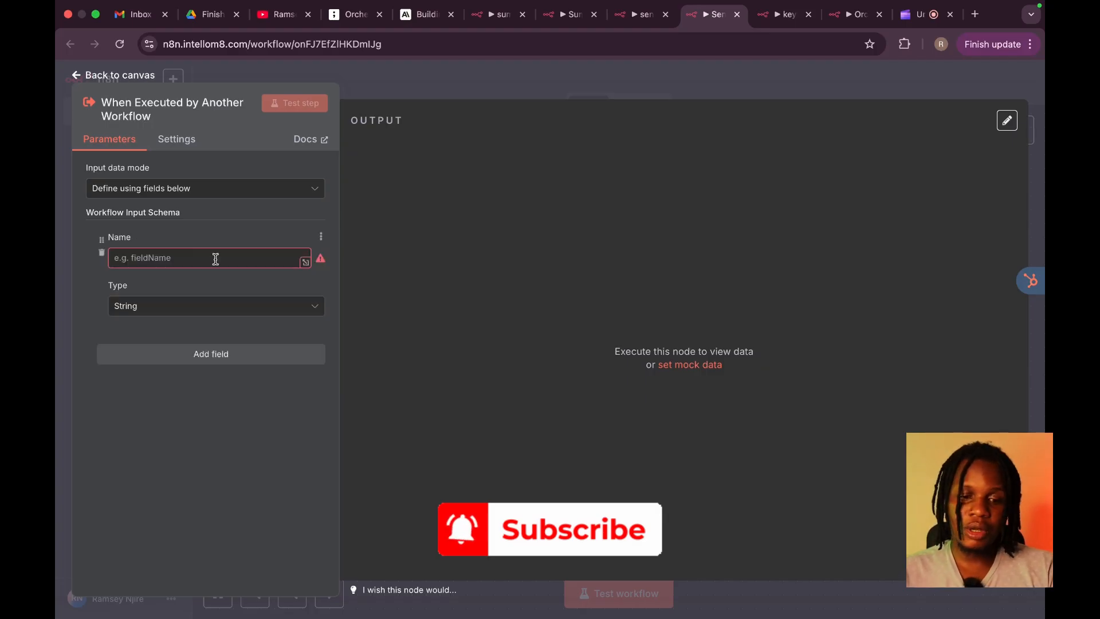
type("text")
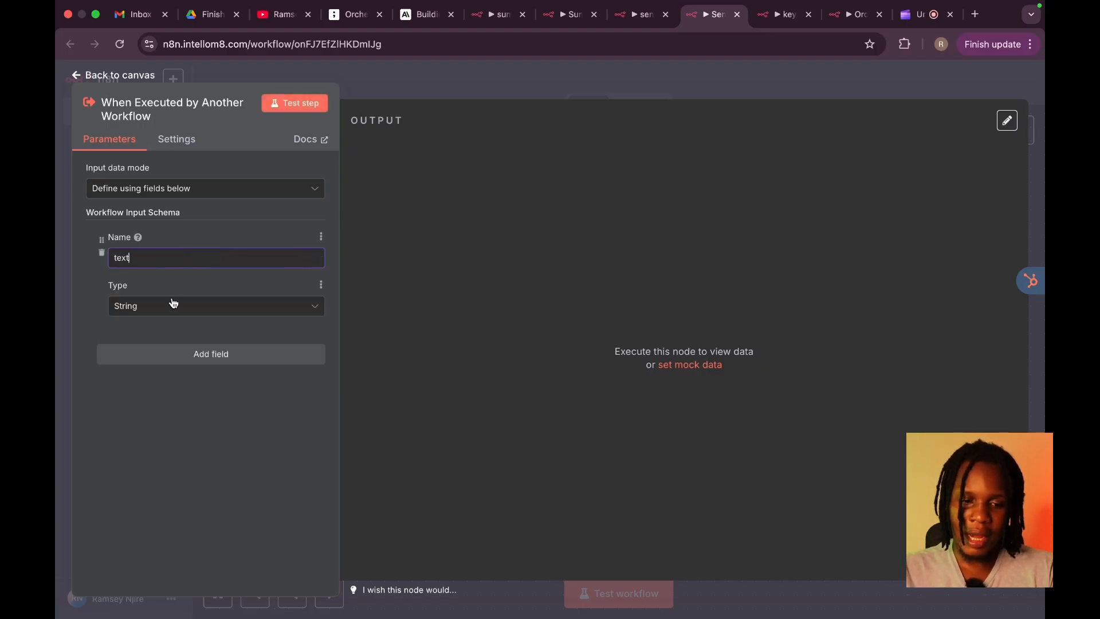
left_click(175, 305)
left_click(205, 273)
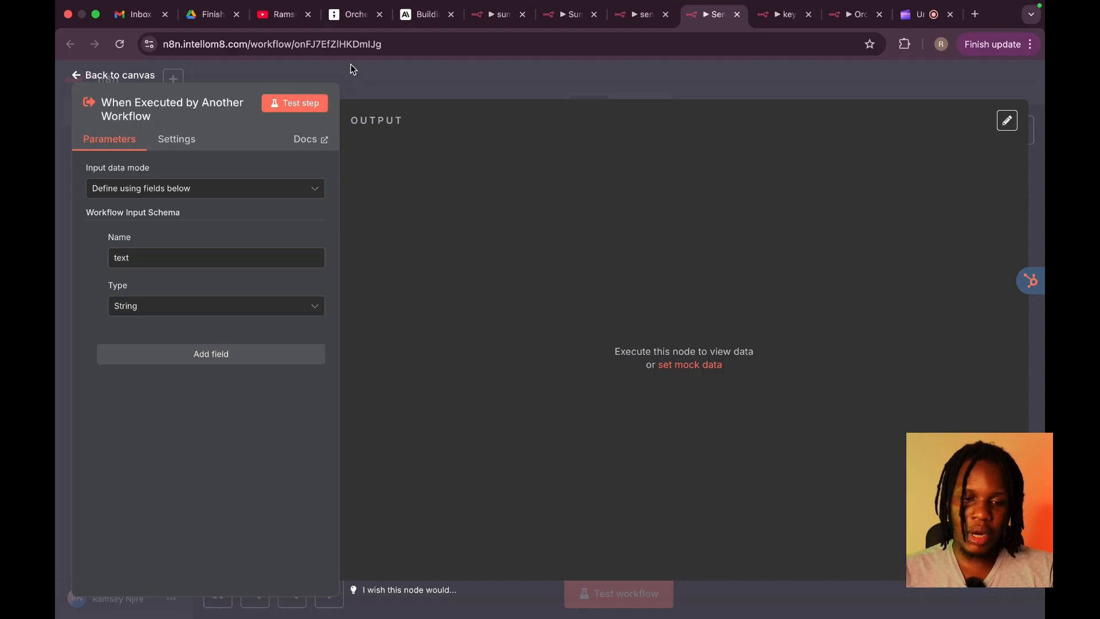
left_click(304, 104)
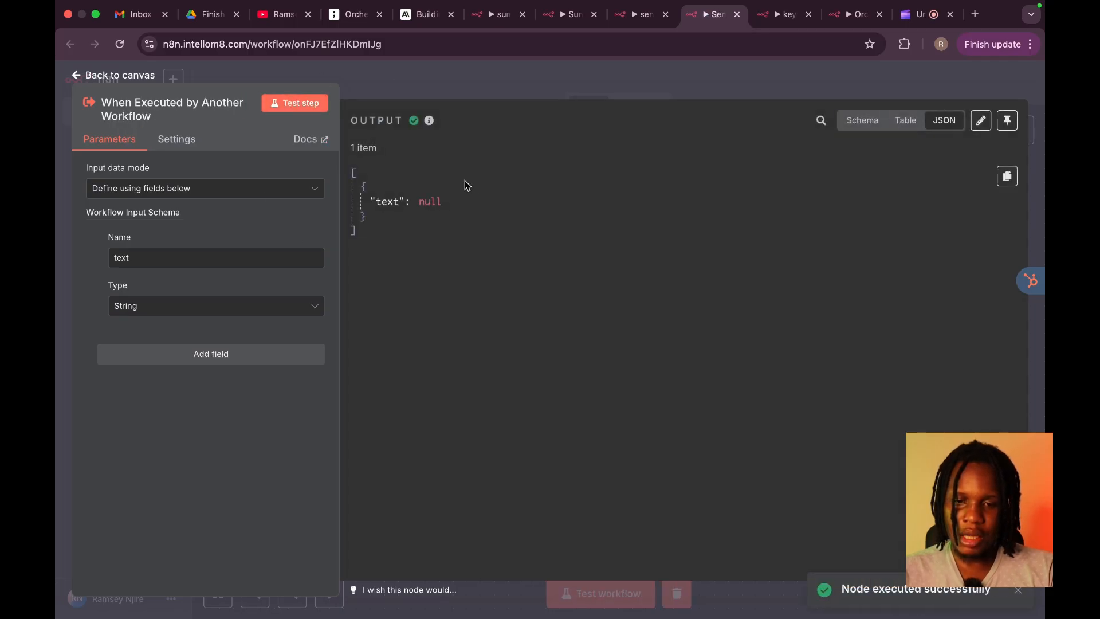
Step: Copy the pineapple pizza sentence after its first word from the pinned trigger output of the Summarization Agent workflow
left_click(573, 15)
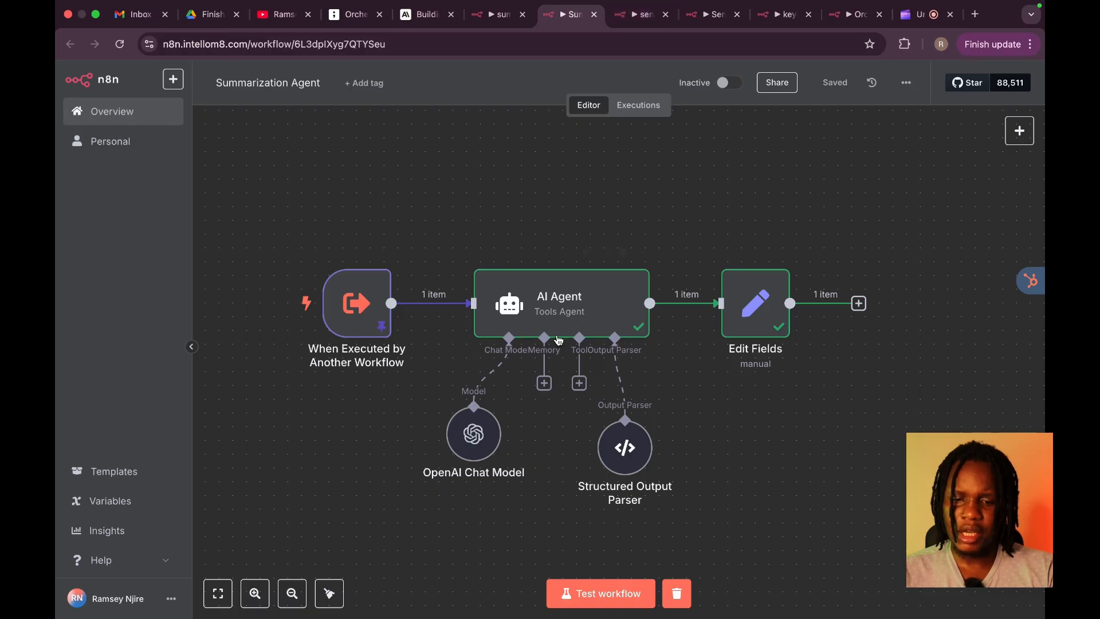
double_click(382, 315)
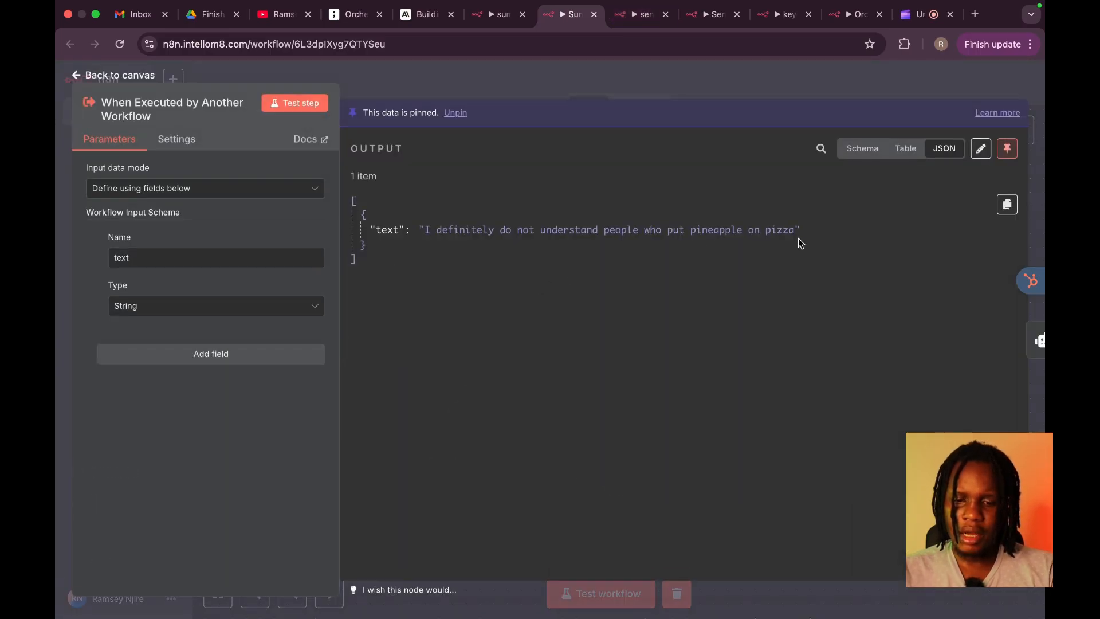
left_click_drag(793, 227, 431, 230)
key("super+c")
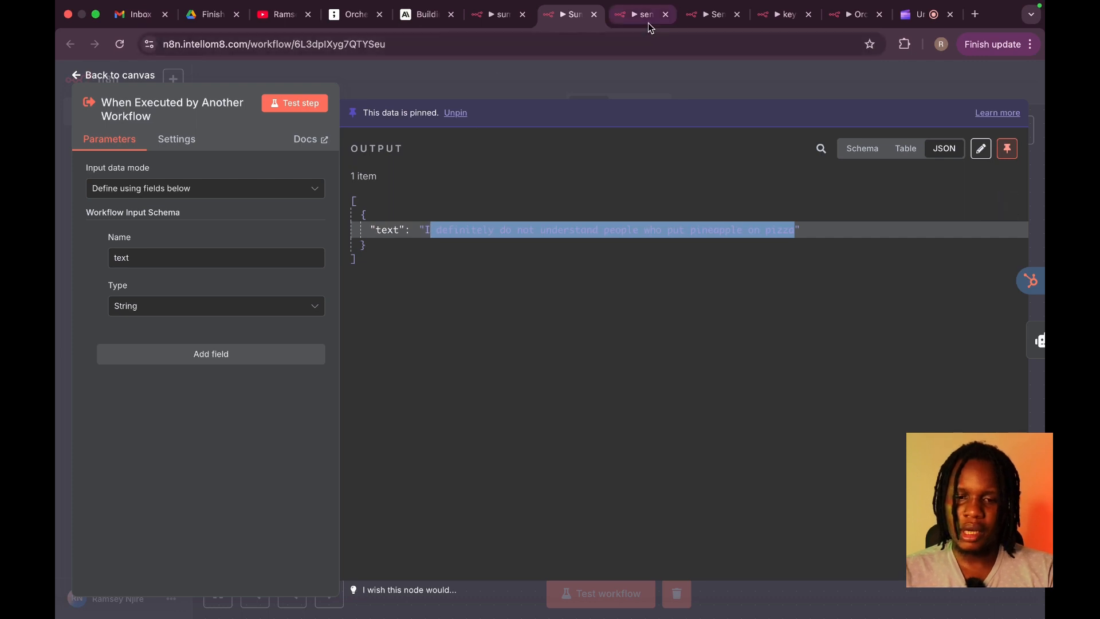
Step: In the Sentiment Agent workflow, pin "definitely do not understand people who put pineapple on pizza" as the trigger's text value and save the workflow
left_click(708, 16)
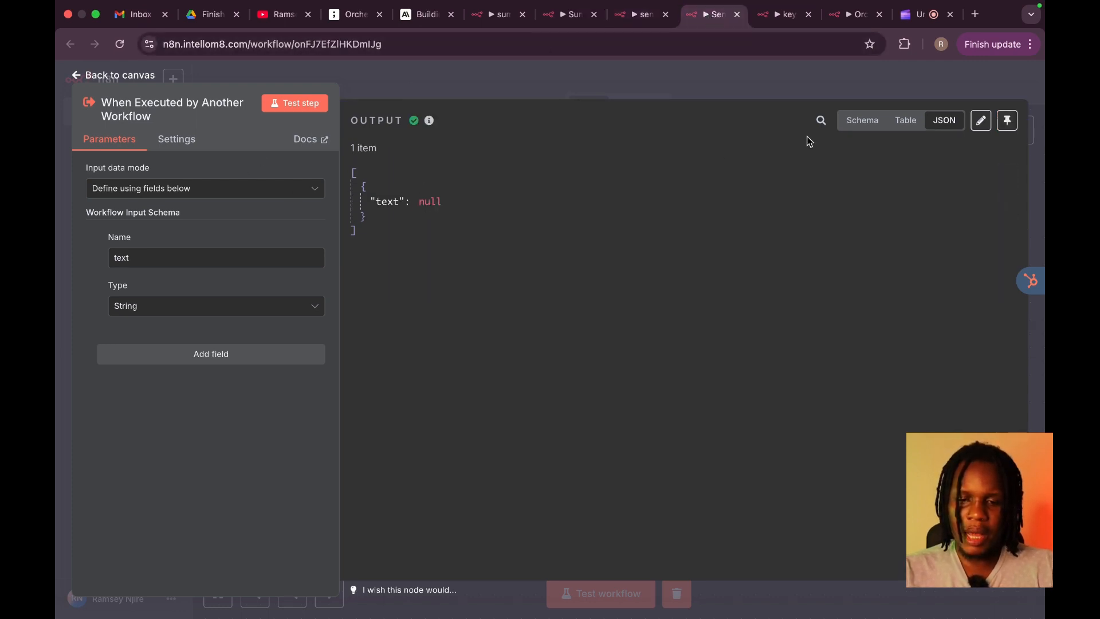
left_click(981, 121)
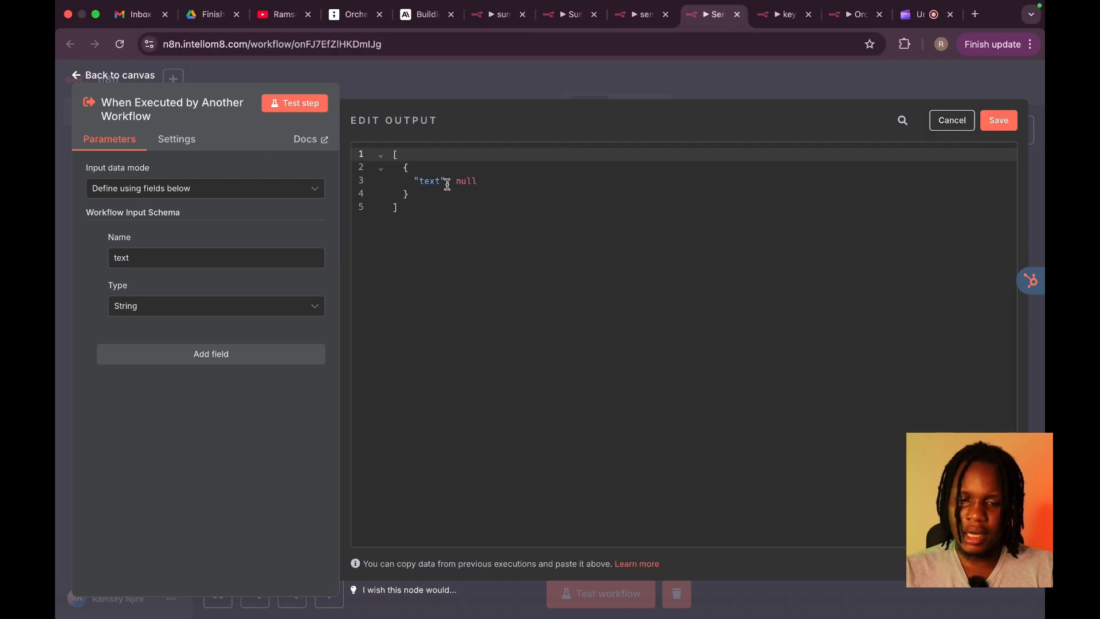
left_click_drag(457, 181, 483, 182)
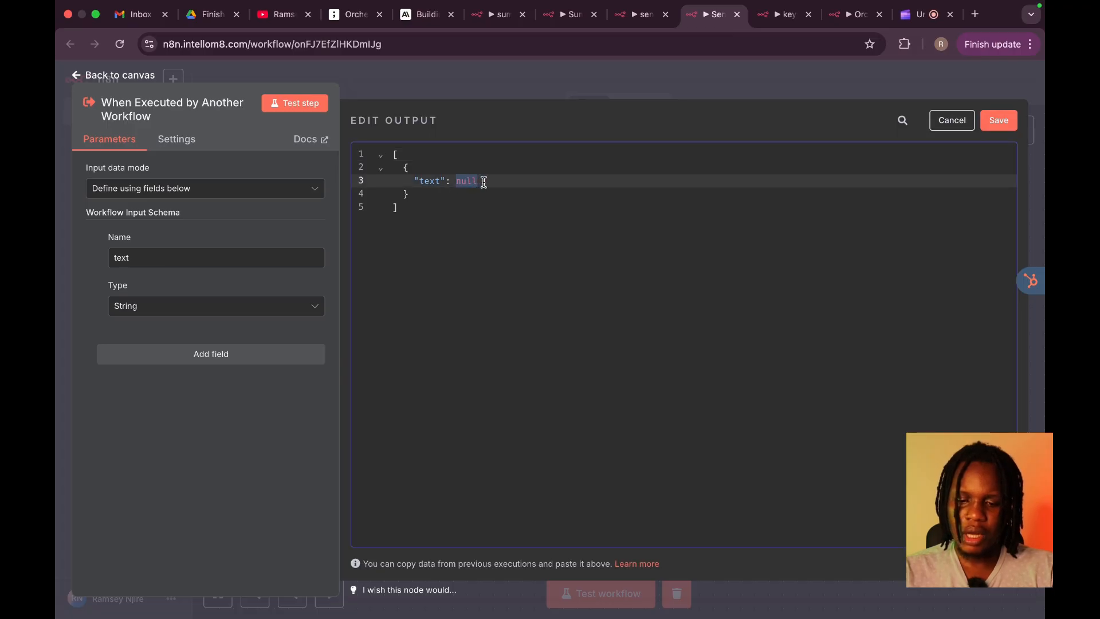
type("\"\"")
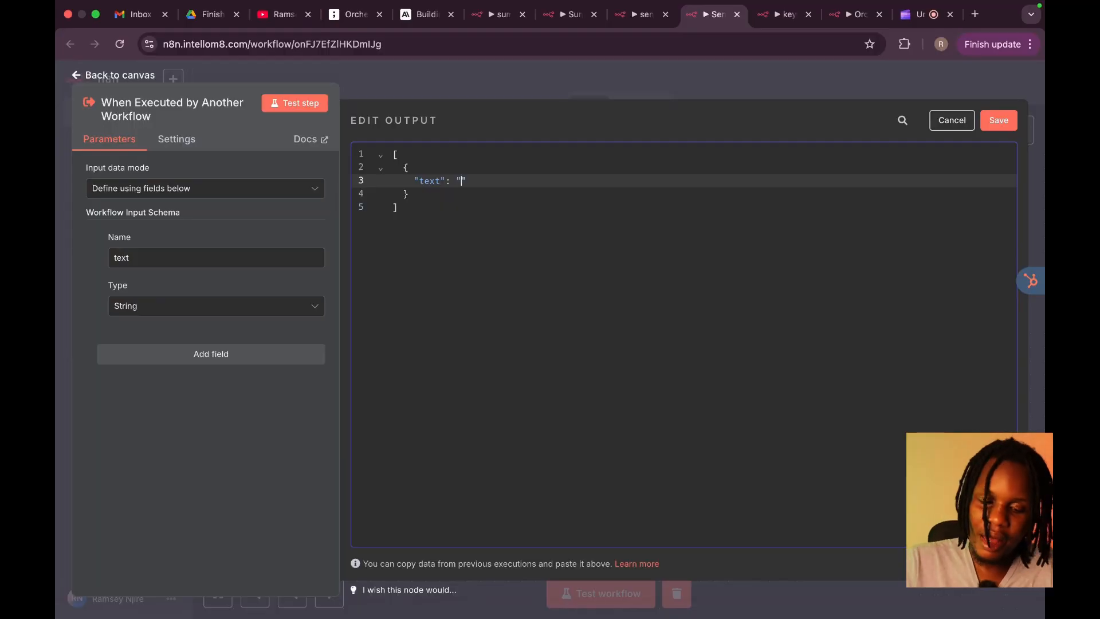
key("super+v")
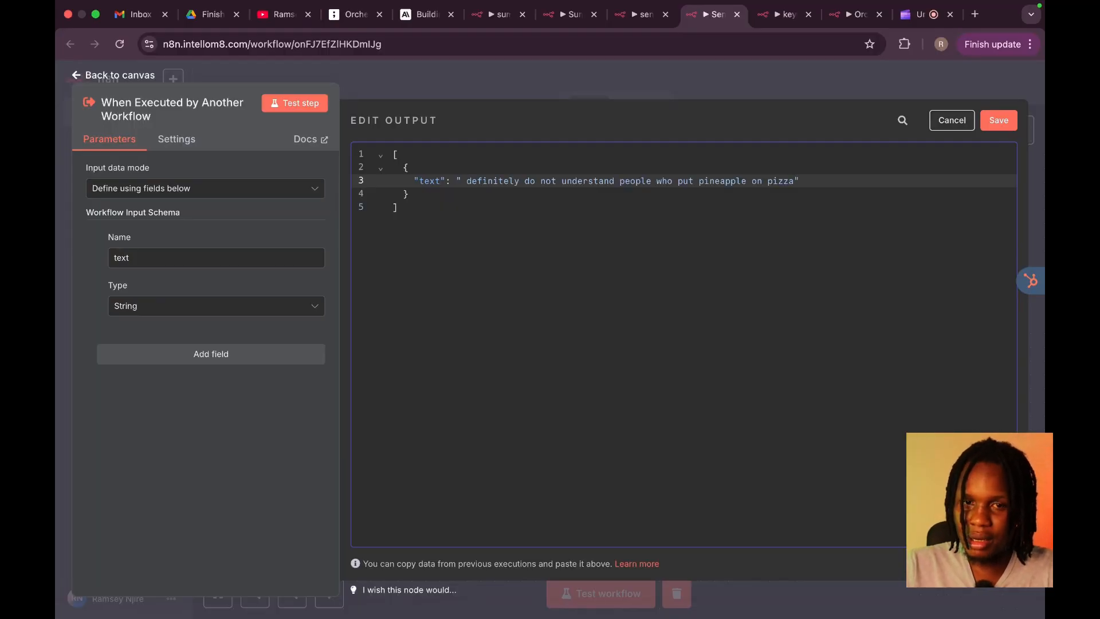
left_click(467, 184)
key("BackSpace")
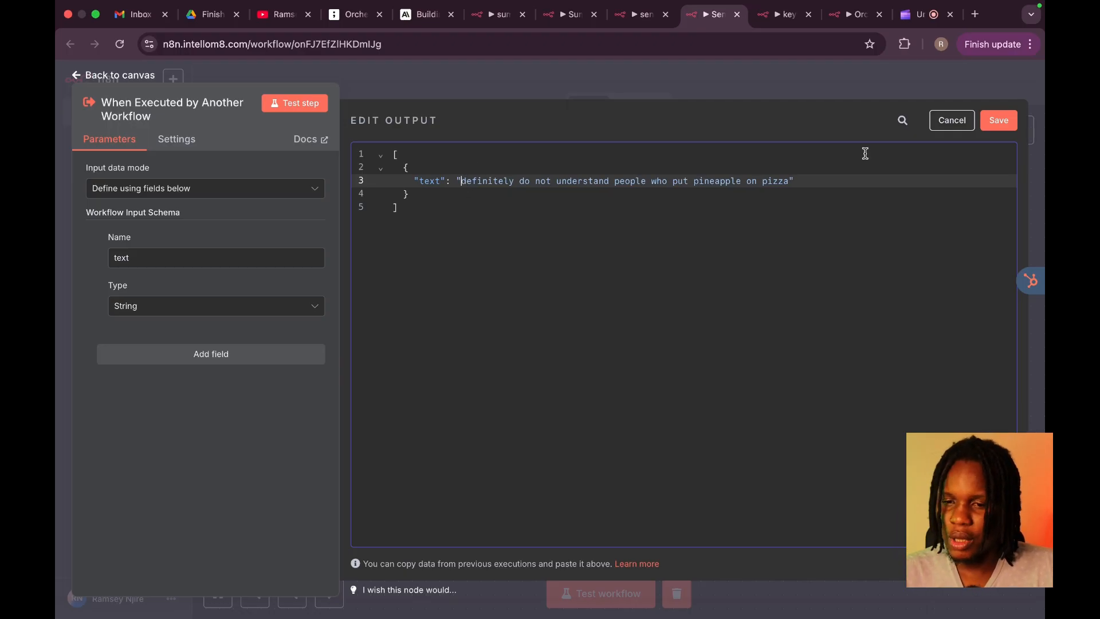
left_click(1000, 121)
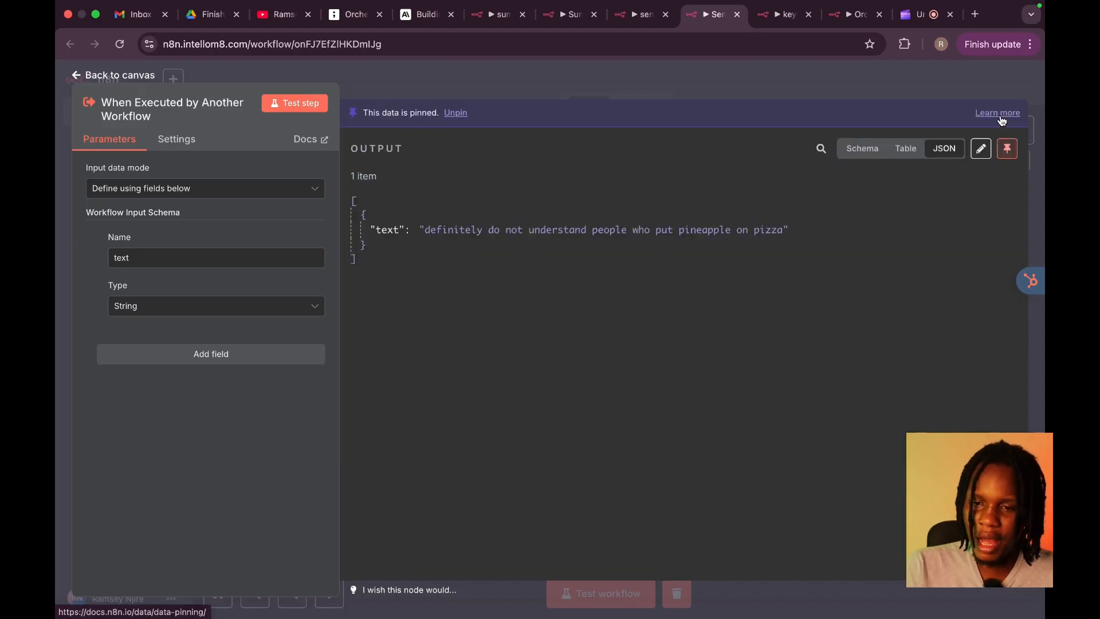
left_click(890, 61)
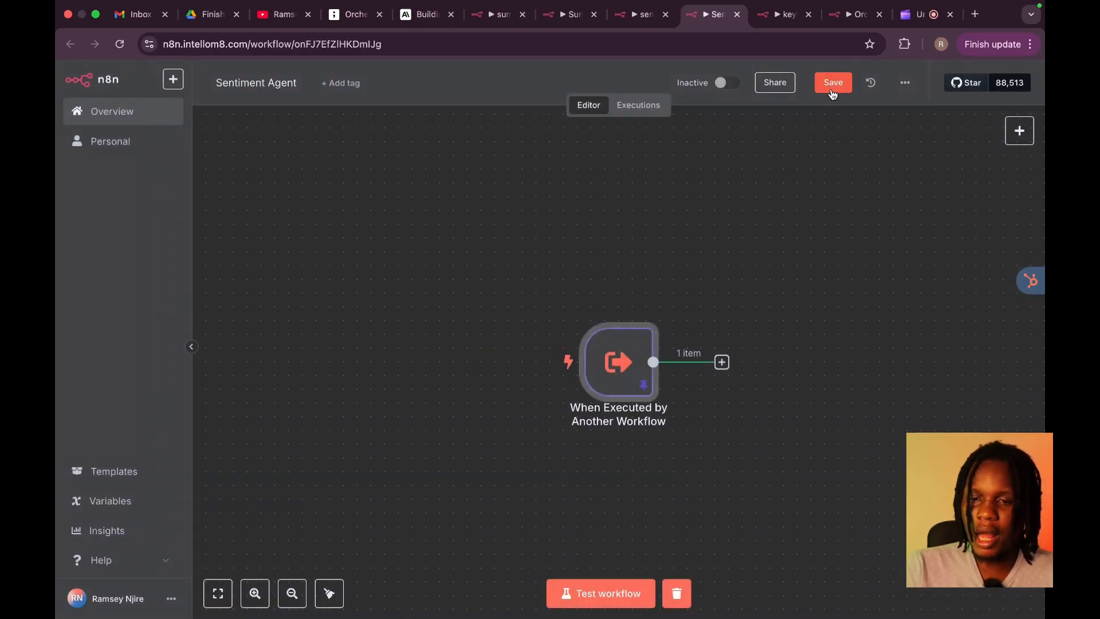
left_click(830, 87)
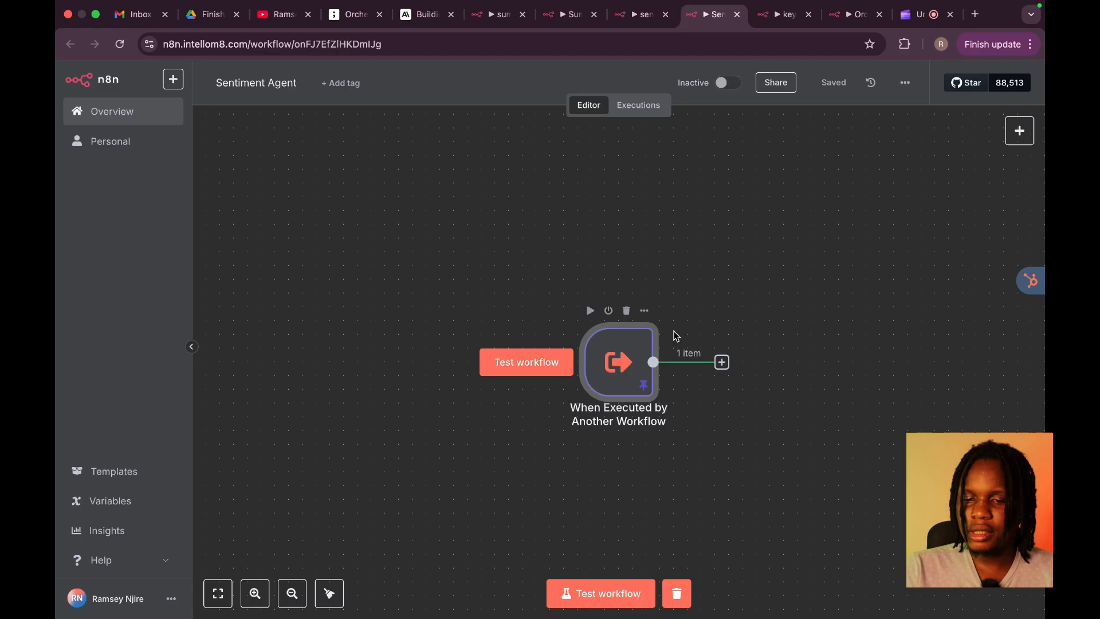
Step: Add an AI Agent node after the When Executed by Another Workflow trigger
double_click(602, 348)
left_click(692, 87)
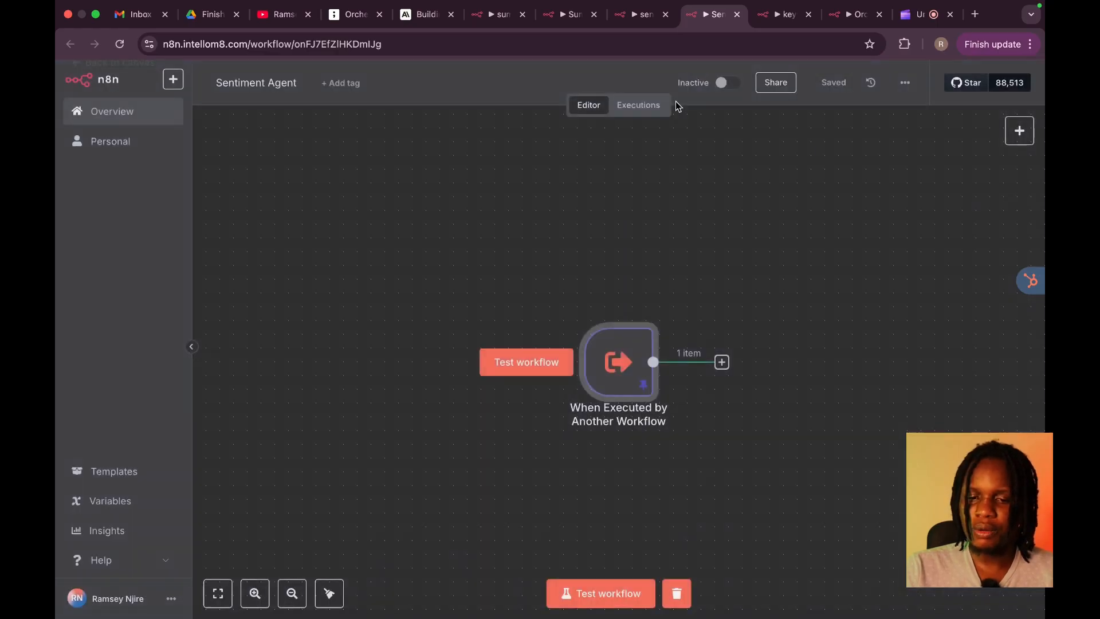
scroll(658, 306, "right", 3)
left_click(596, 350)
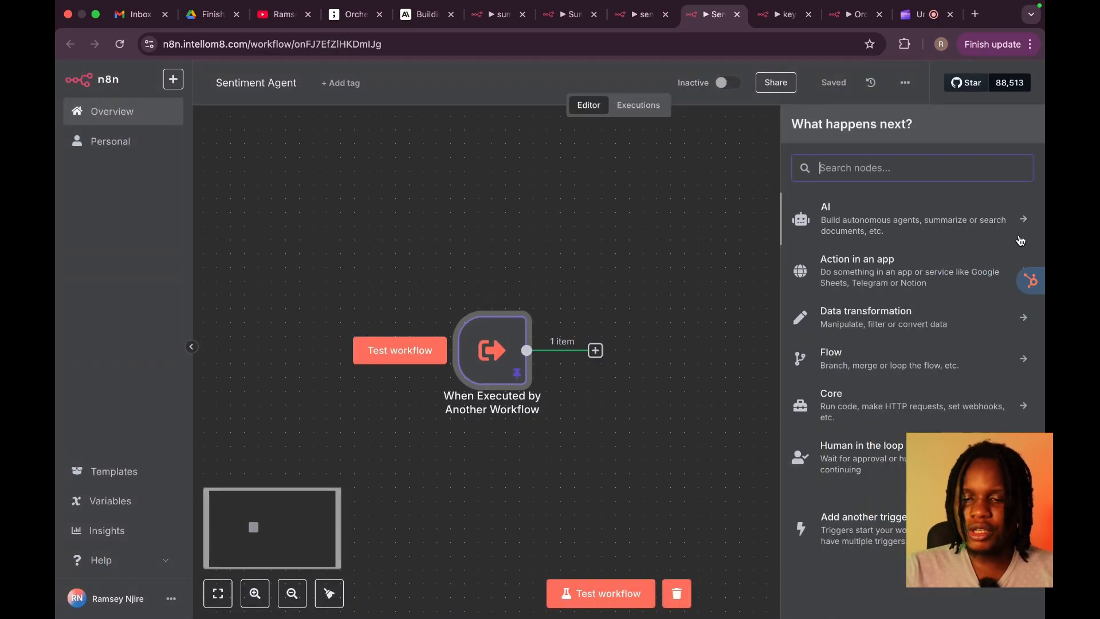
left_click(857, 223)
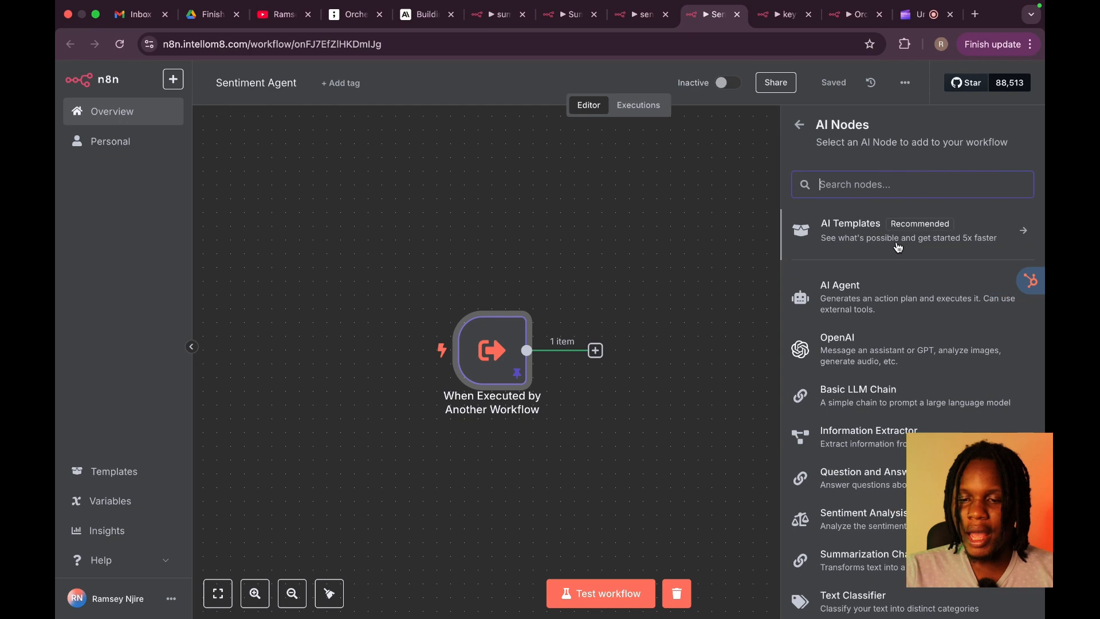
left_click(854, 298)
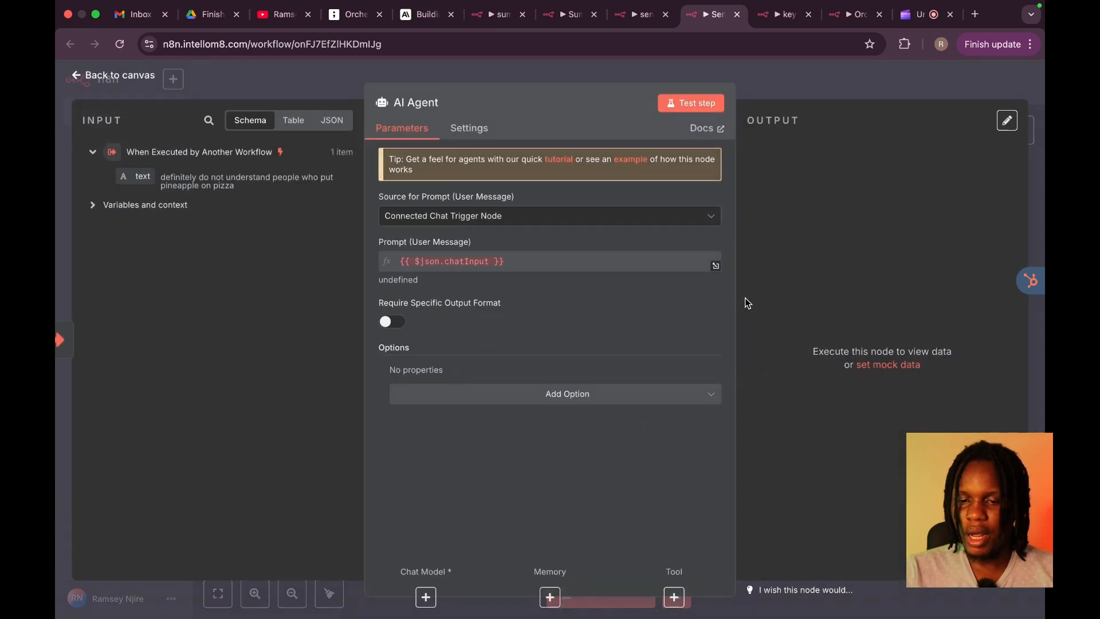
Step: Set the AI Agent's prompt source to Define below and map the trigger's text field as the user message
left_click(516, 217)
left_click(459, 310)
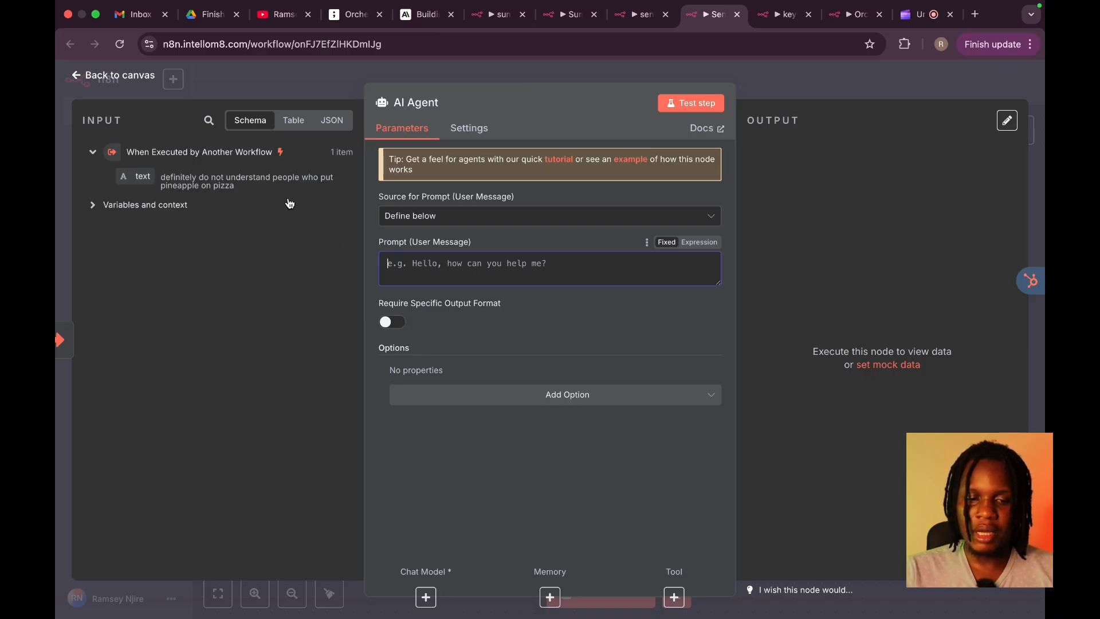
left_click_drag(143, 176, 430, 259)
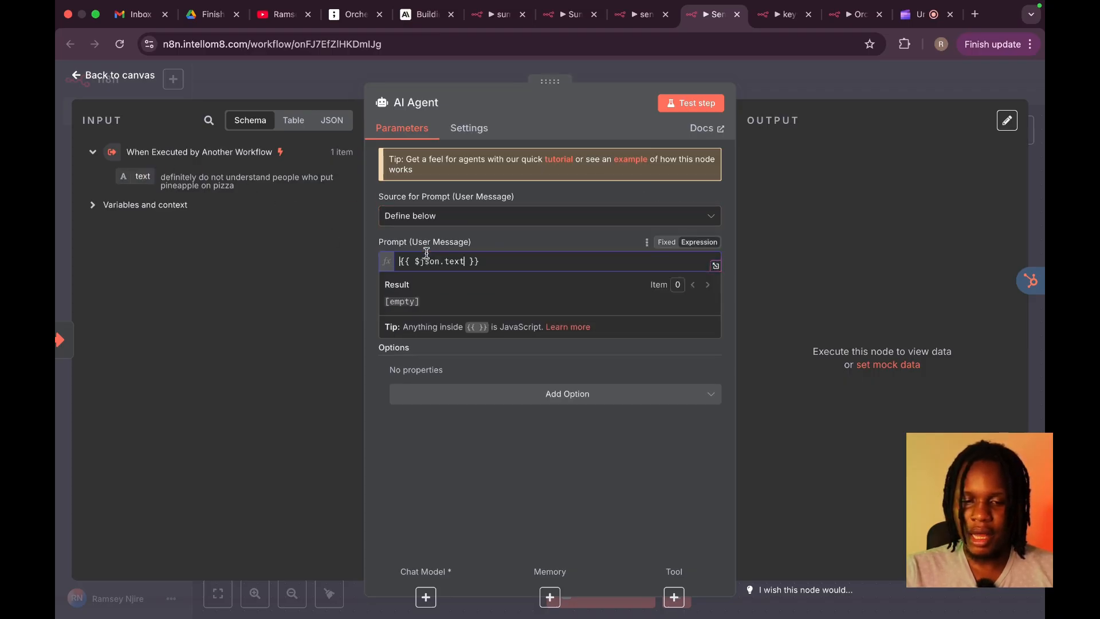
Step: Add a System Message option to the AI Agent and enable Require Specific Output Format
left_click(586, 402)
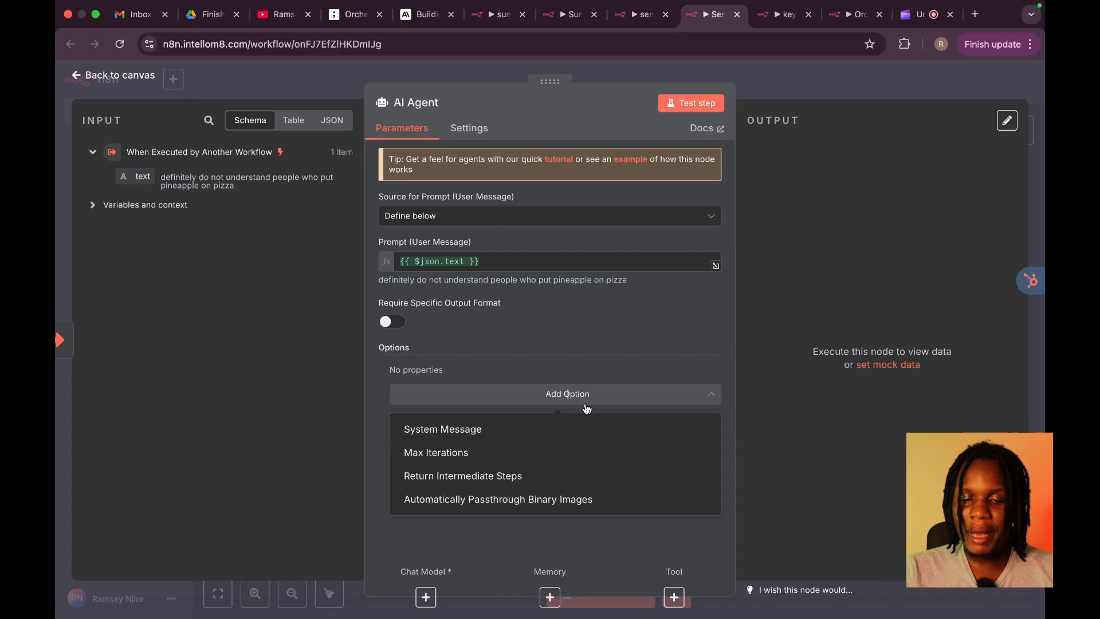
left_click(533, 433)
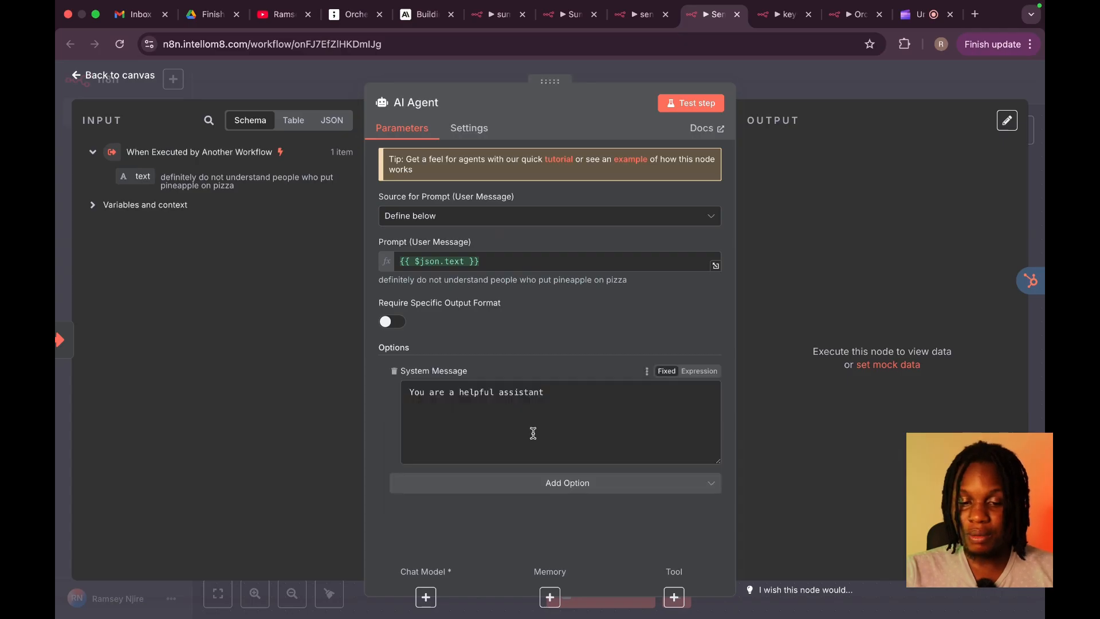
left_click(395, 322)
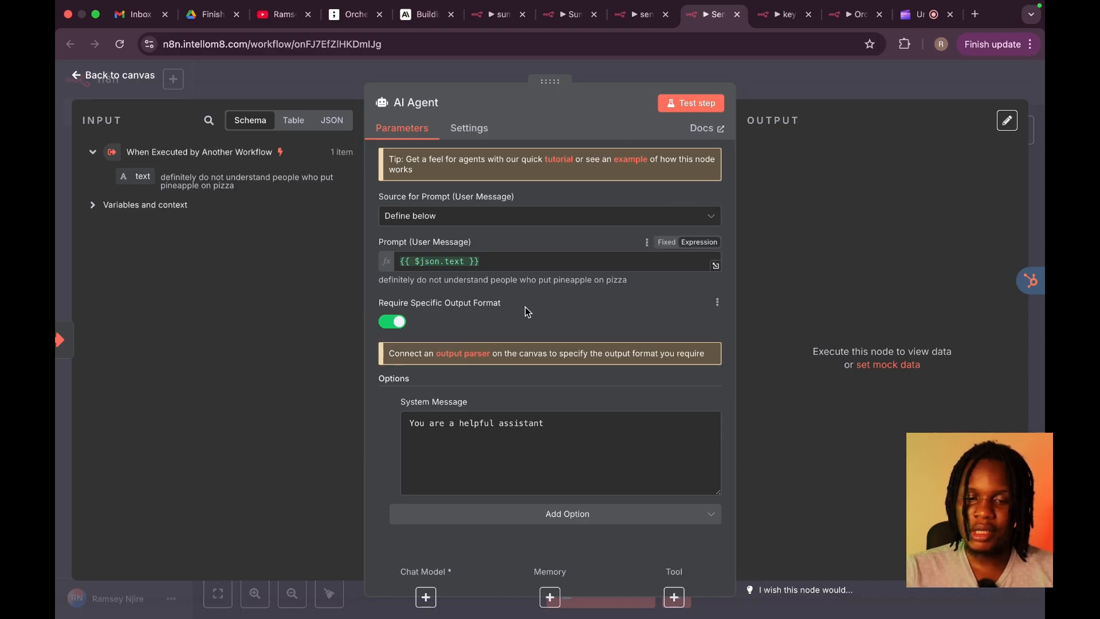
Step: Copy the complete system message, including its JSON schema, from the Sentiment Agent node in the existing sentimentAgent workflow
left_click(646, 35)
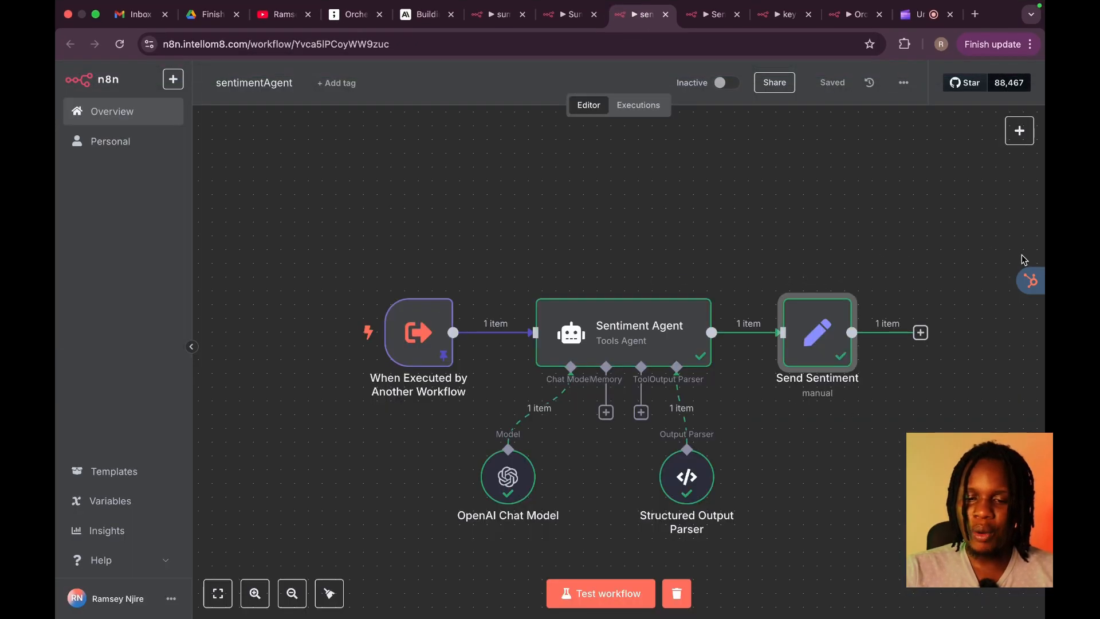
mouse_move(1043, 267)
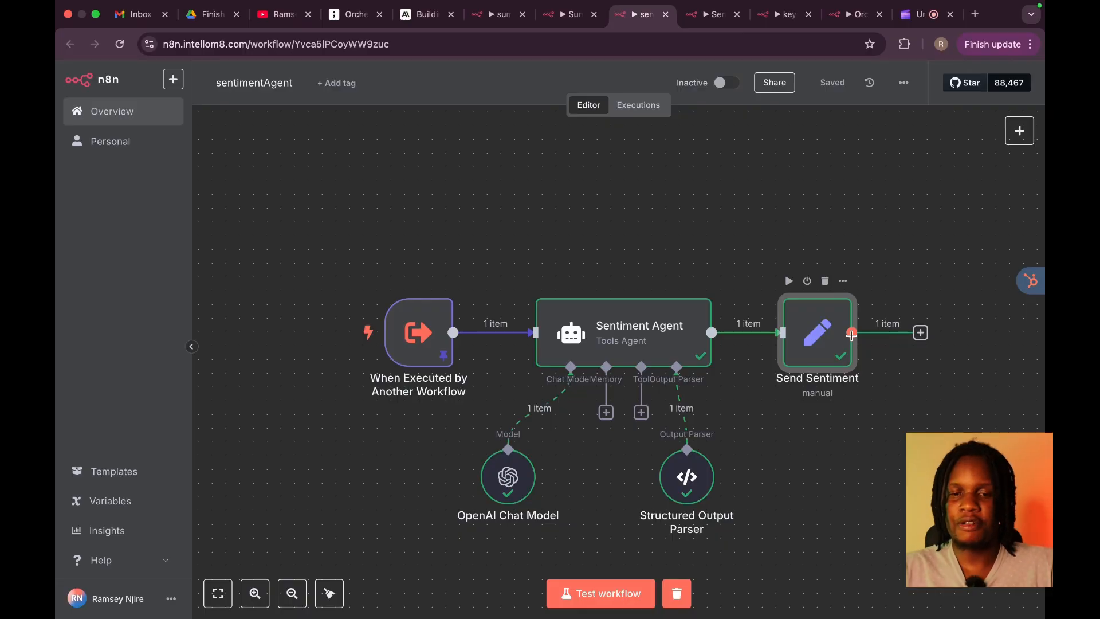
left_click(713, 26)
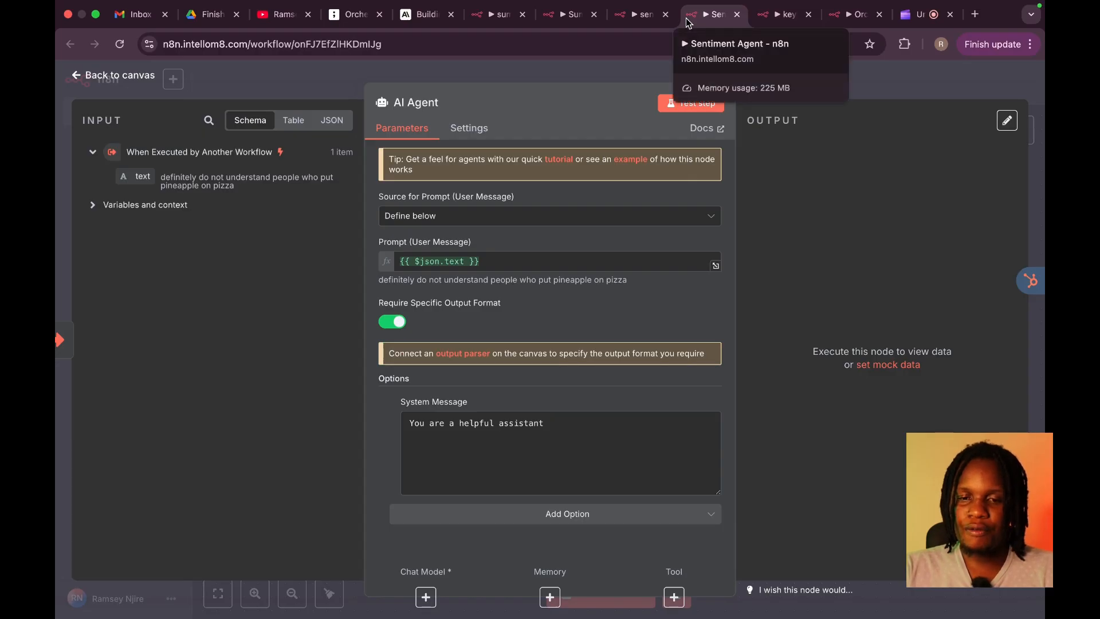
left_click(638, 20)
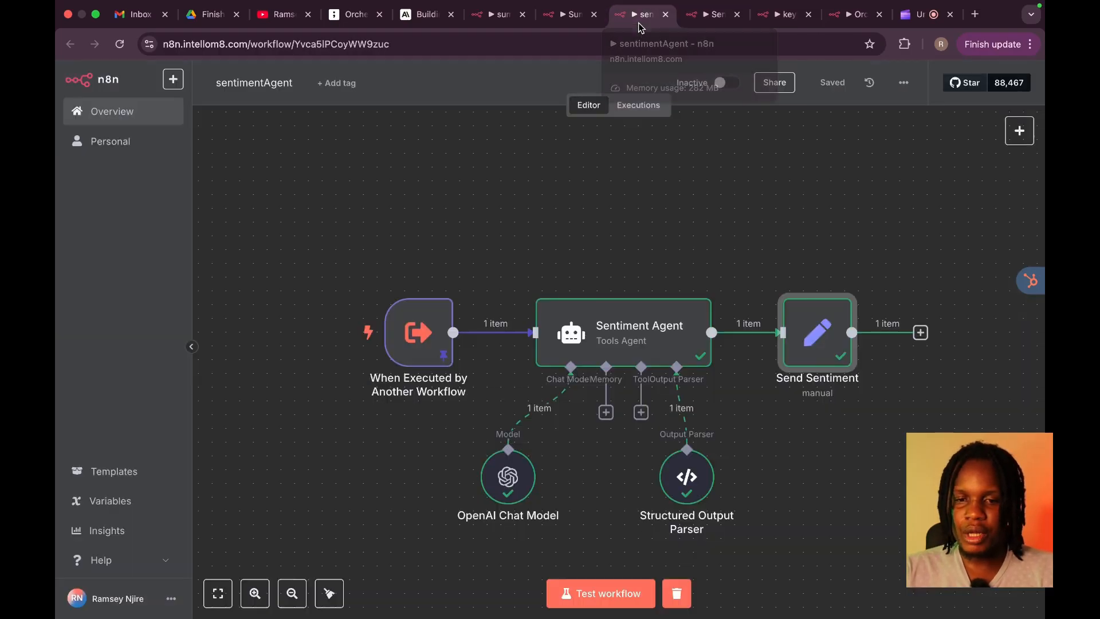
double_click(593, 332)
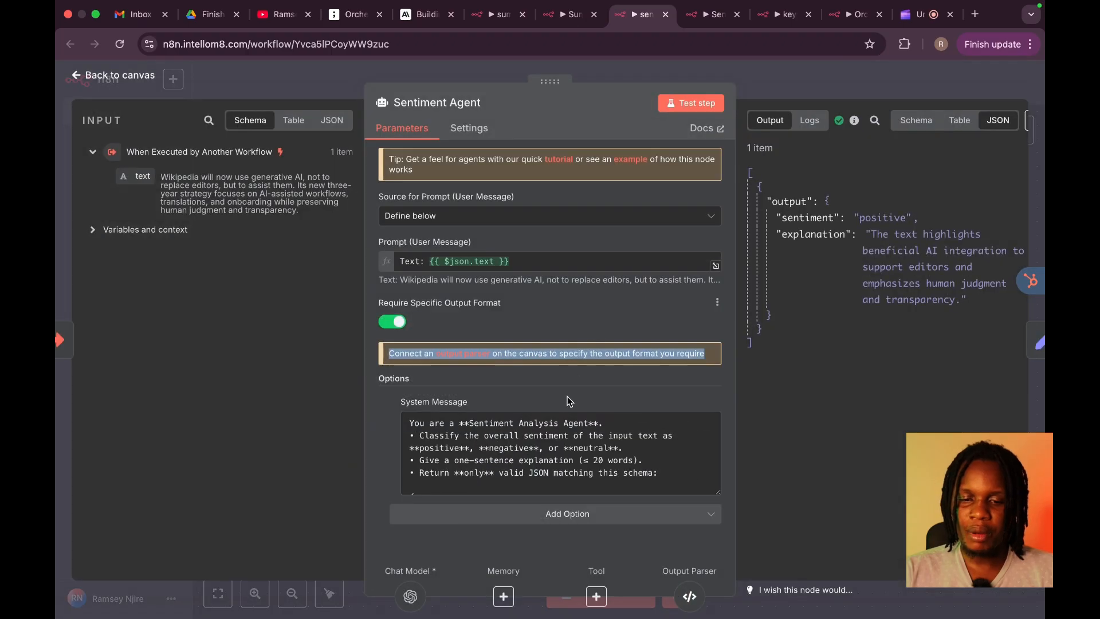
scroll(560, 419, "down", 3)
scroll(630, 453, "up", 3)
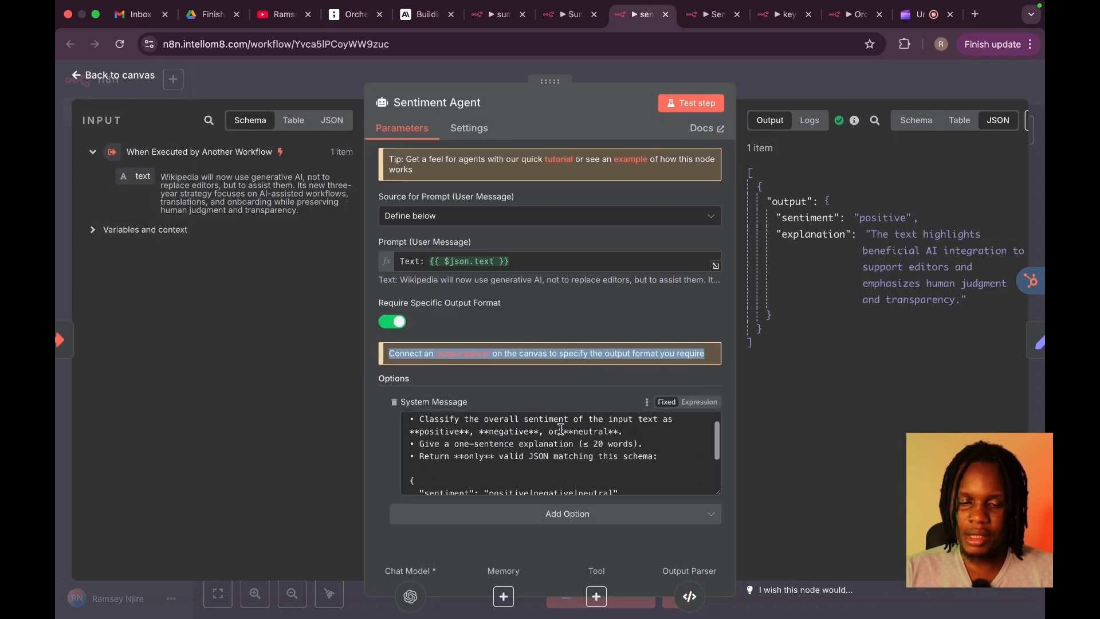
left_click(721, 491)
left_click_drag(721, 491, 720, 601)
left_click(556, 490)
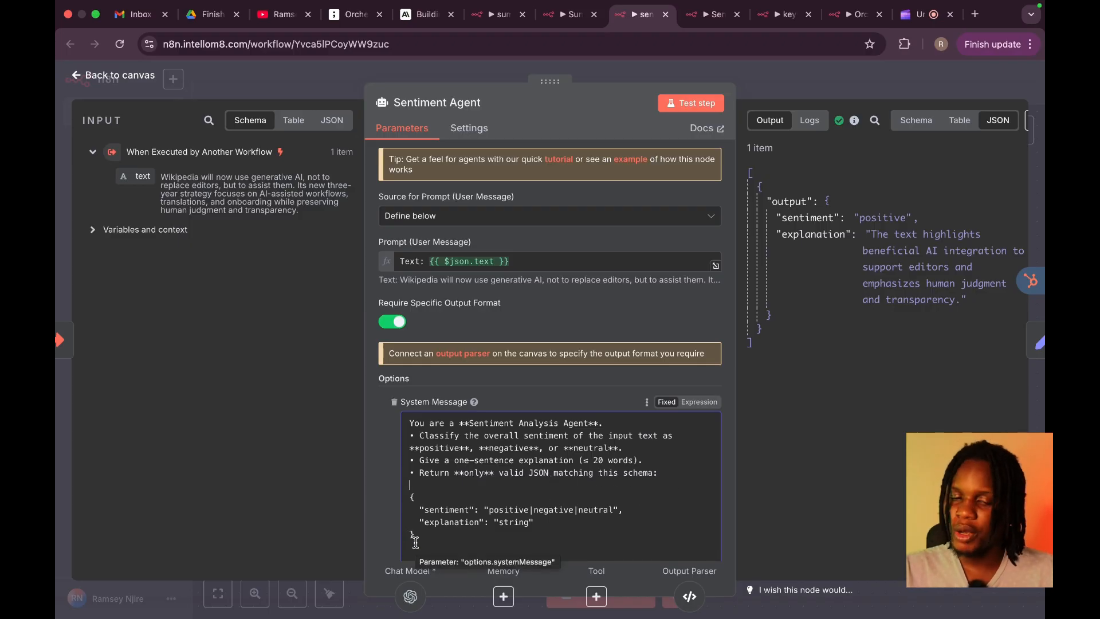
left_click_drag(416, 539, 396, 412)
key("super+c")
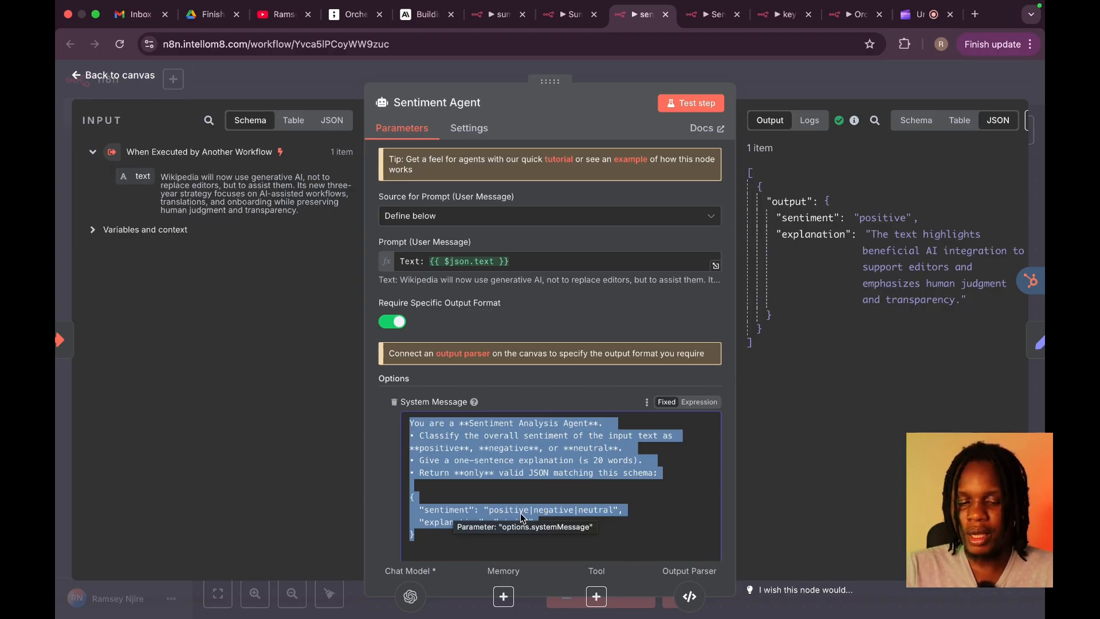
Step: Replace the new AI Agent's default system message with the copied Sentiment Analysis Agent prompt and return to the canvas
left_click(700, 16)
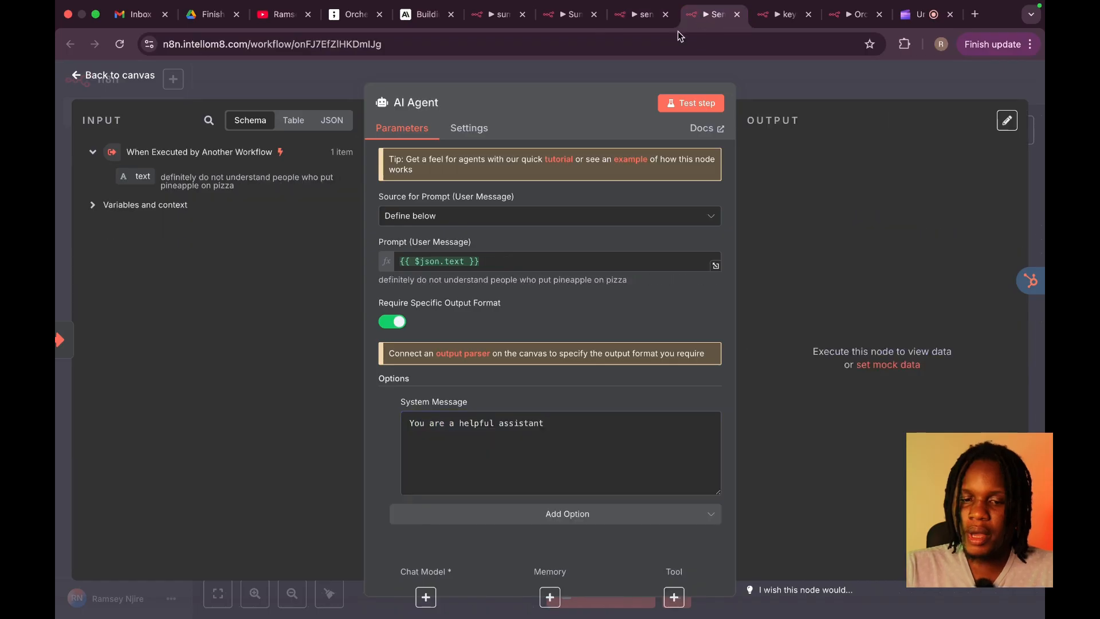
left_click_drag(568, 420, 360, 408)
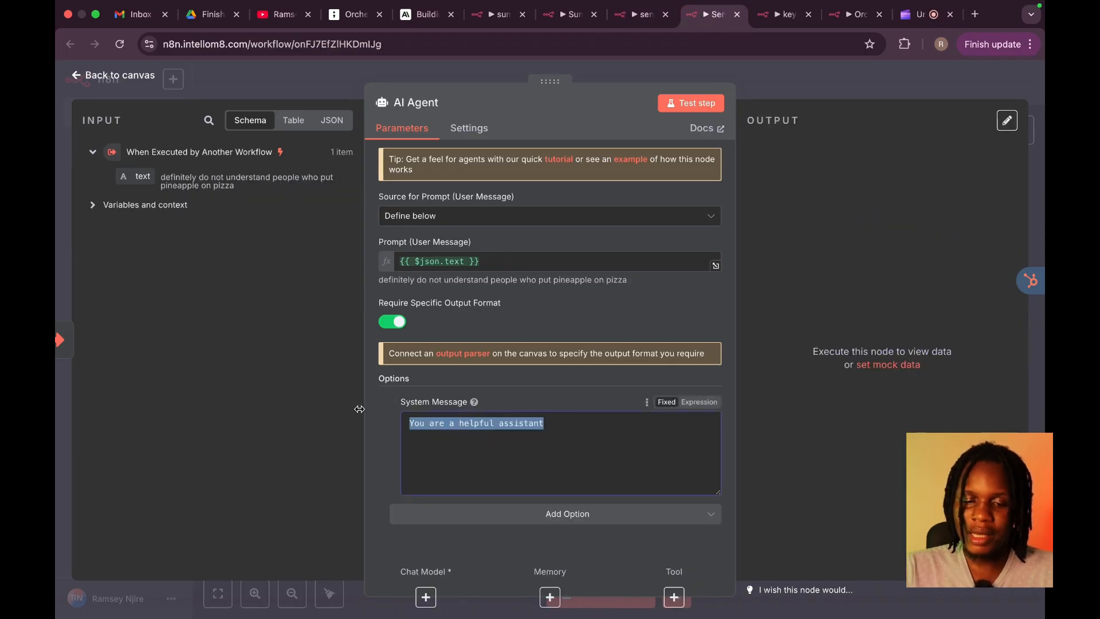
key("super+v")
scroll(519, 450, "up", 3)
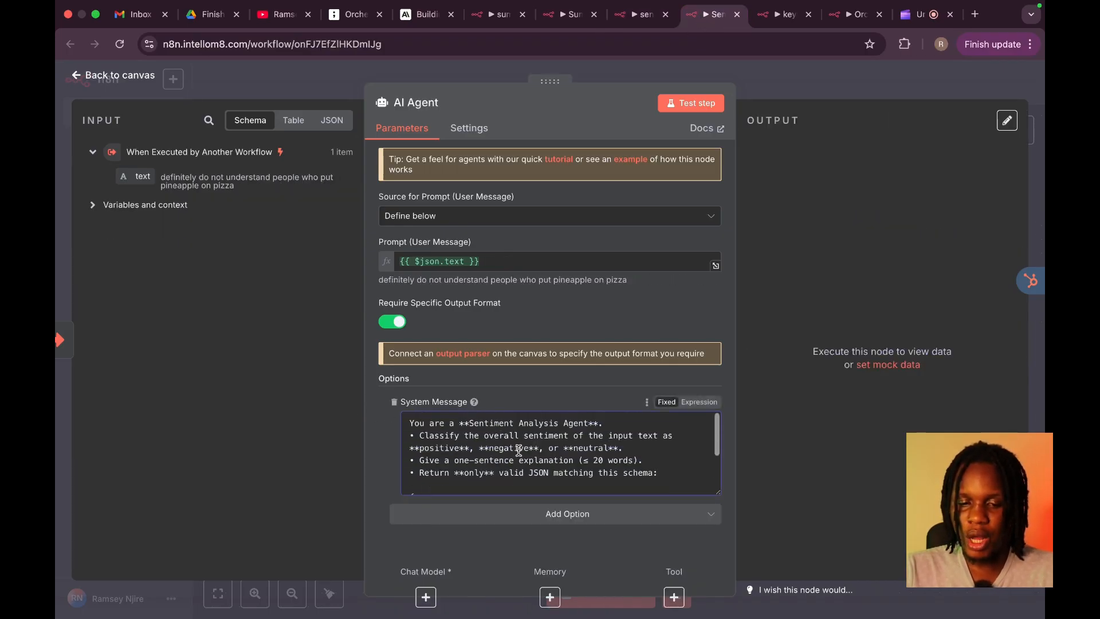
scroll(518, 450, "down", 3)
scroll(518, 449, "up", 3)
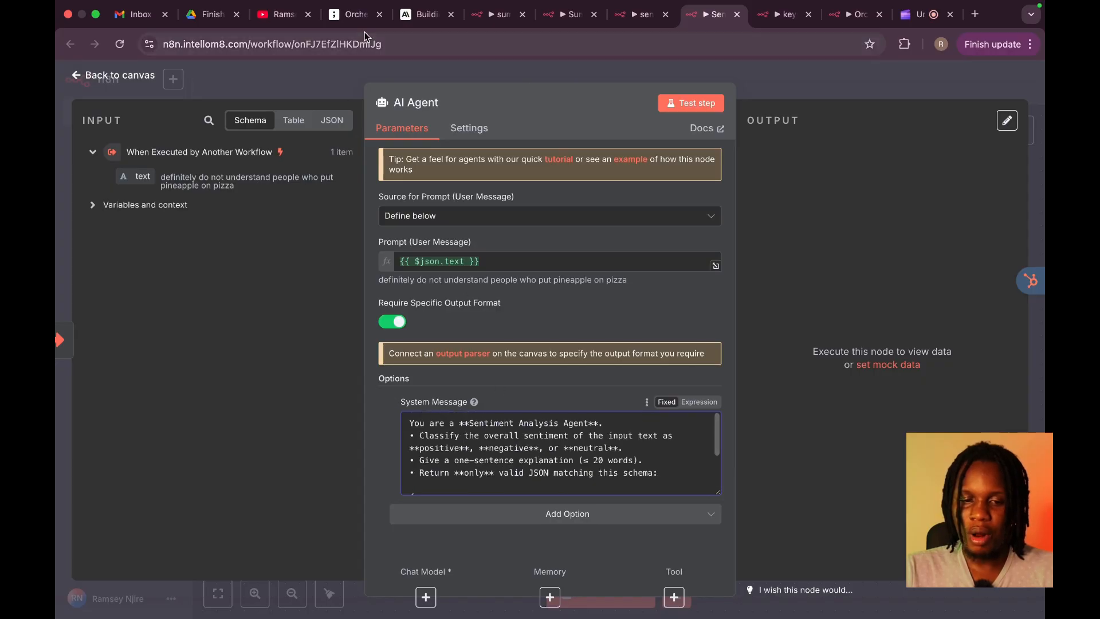
left_click(312, 78)
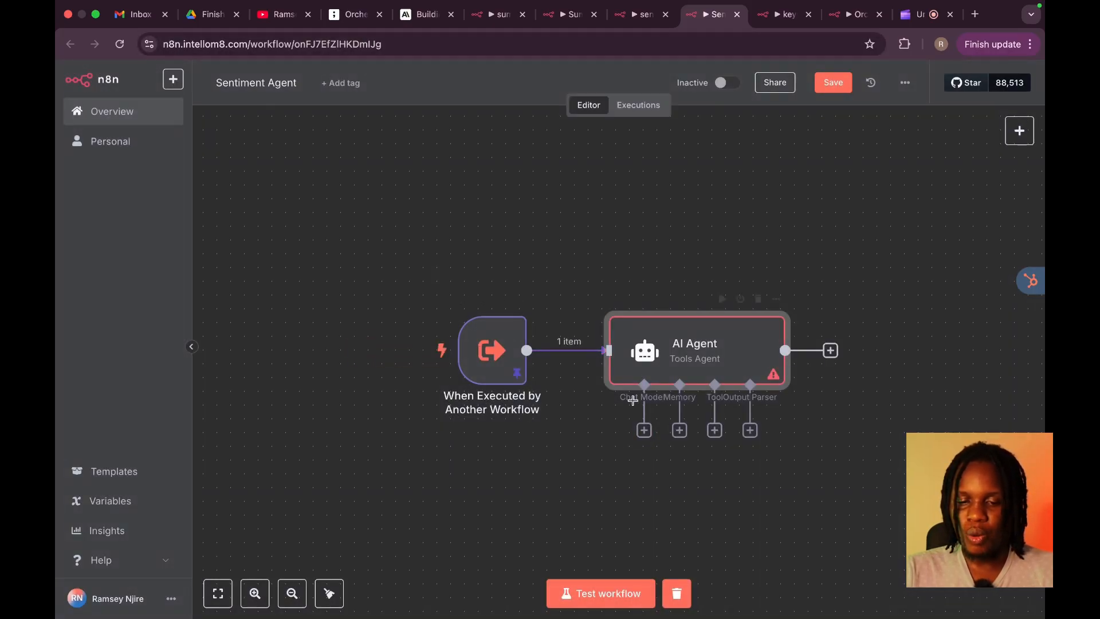
Step: Attach an OpenAI Chat Model to the AI Agent, using gpt-4o-mini as the model
left_click(644, 430)
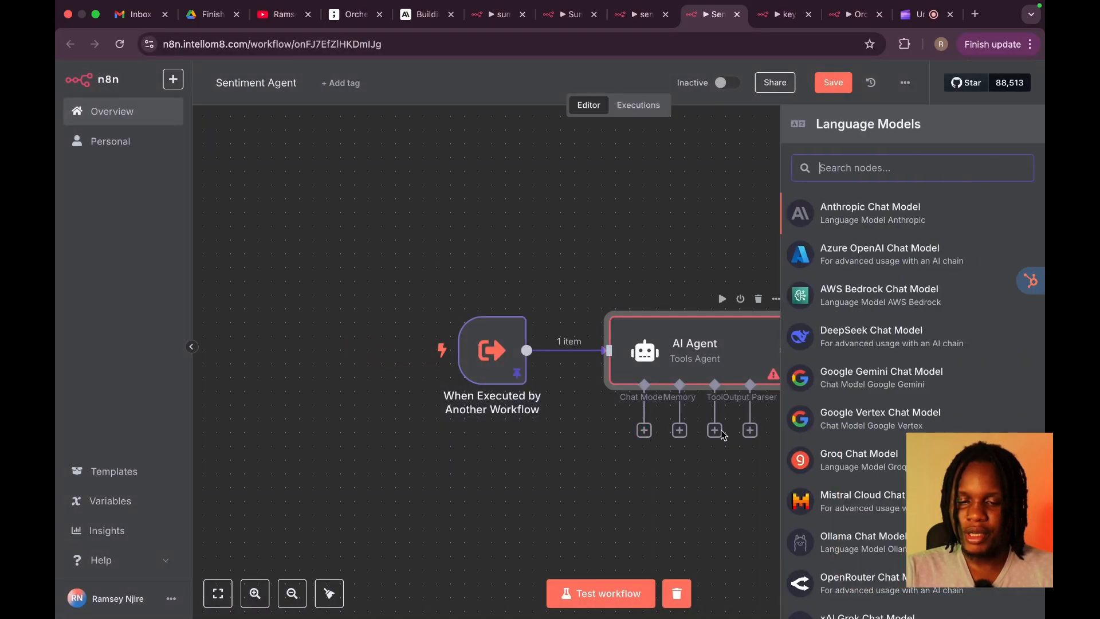
scroll(870, 590, "down", 3)
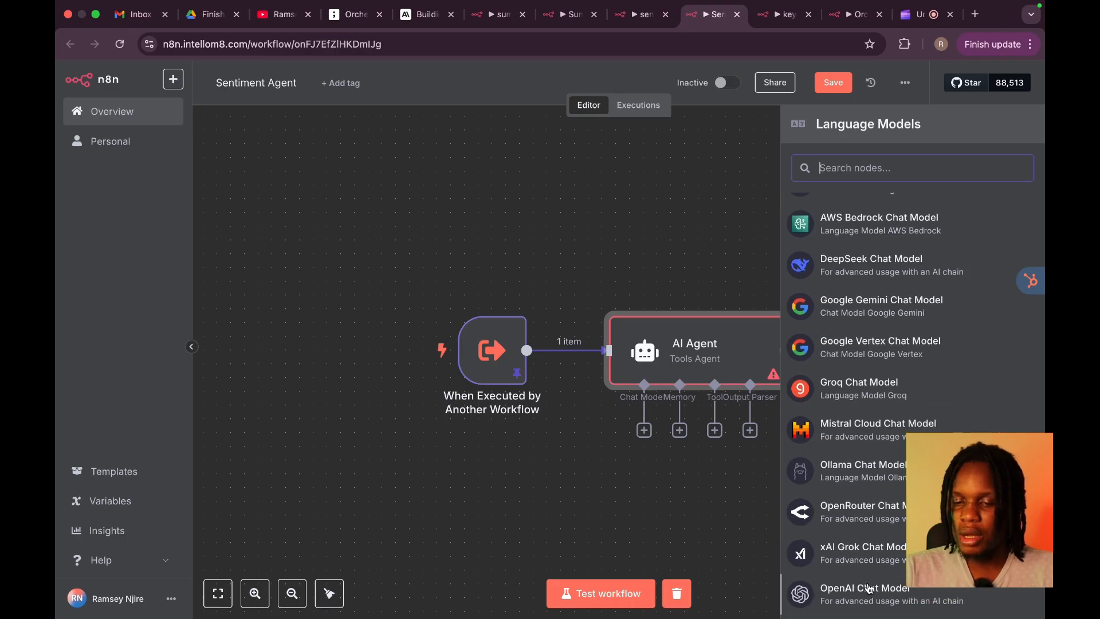
left_click(868, 590)
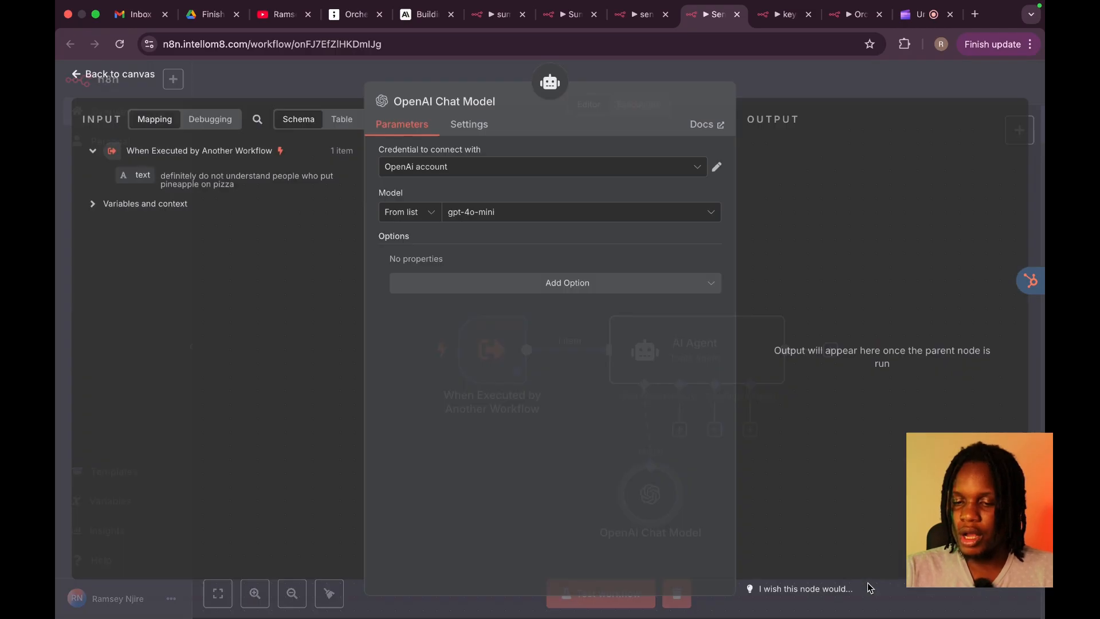
left_click(620, 215)
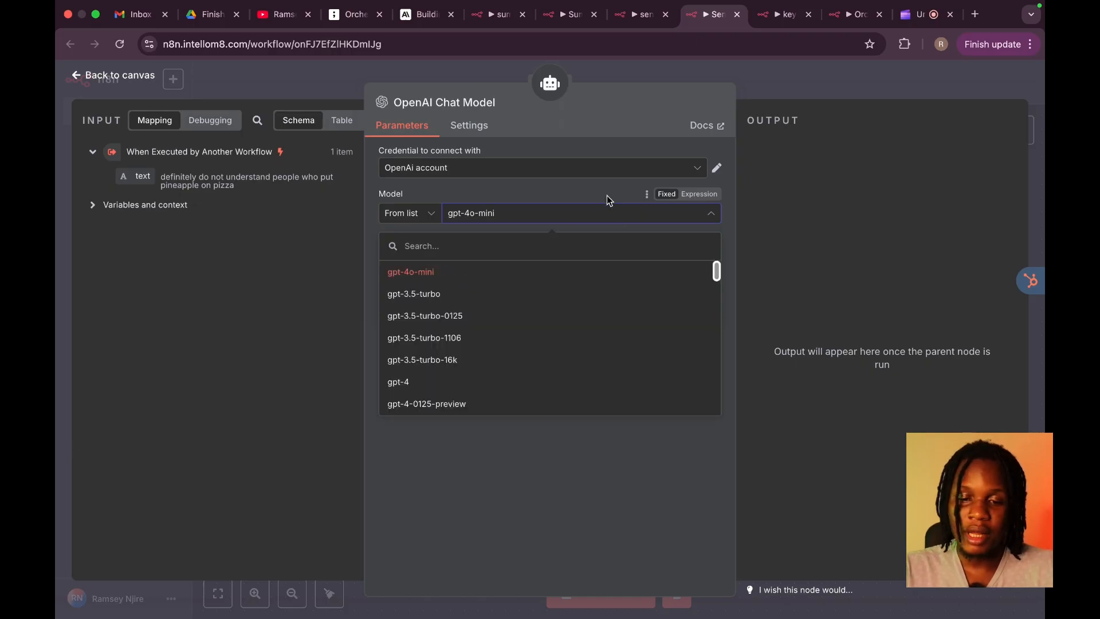
left_click(608, 198)
Step: Add a Sampling Temperature option of 0.3 to the OpenAI Chat Model and save the Sentiment Agent workflow
left_click(580, 284)
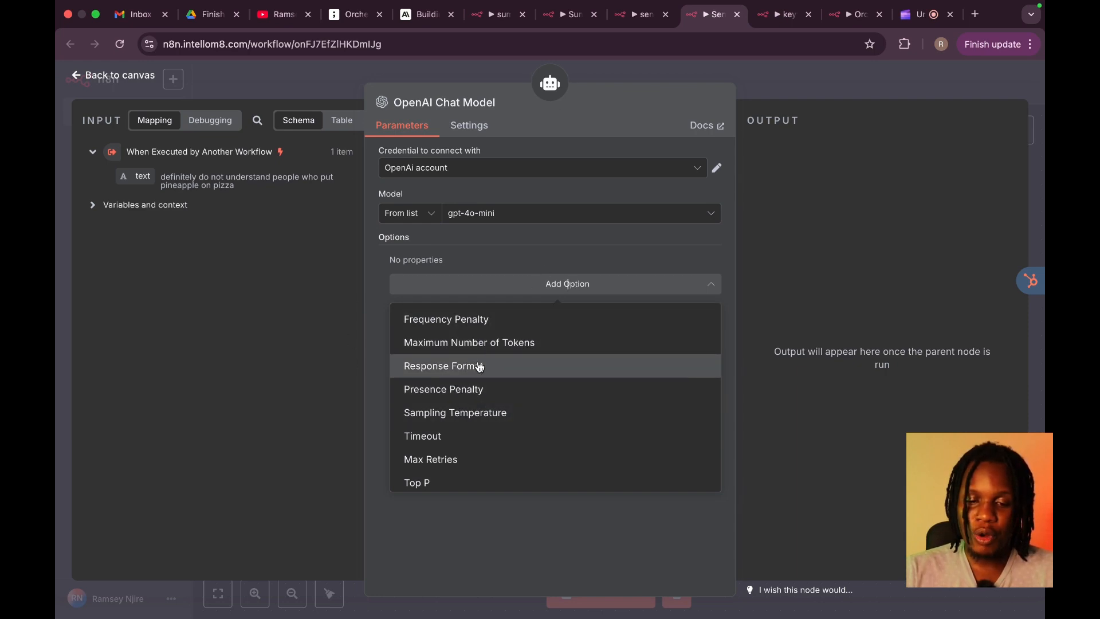
left_click(486, 415)
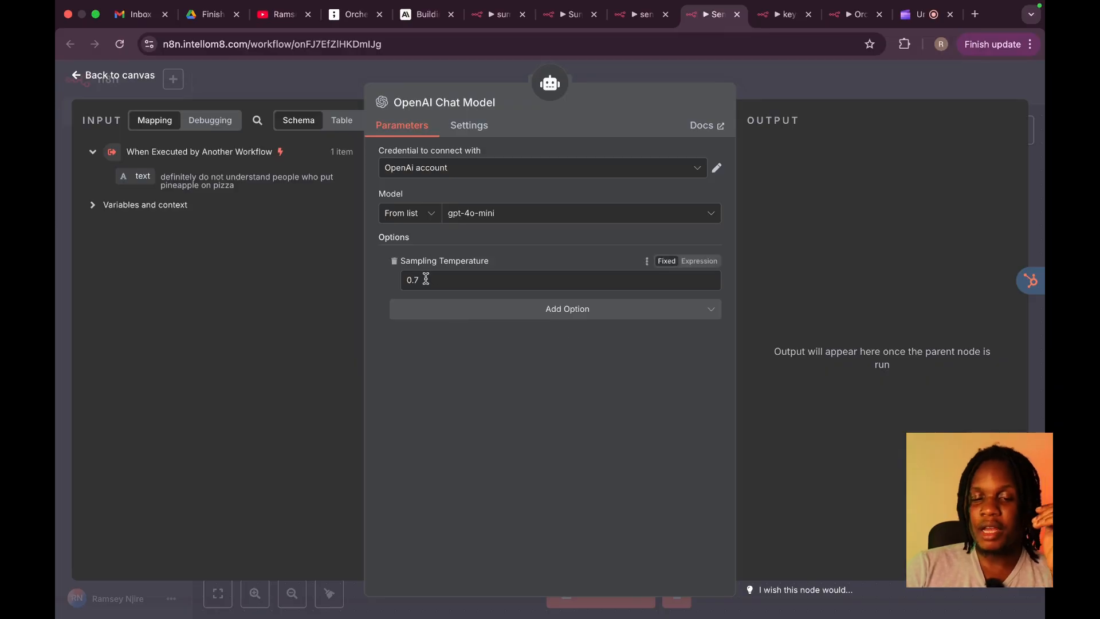
left_click(434, 277)
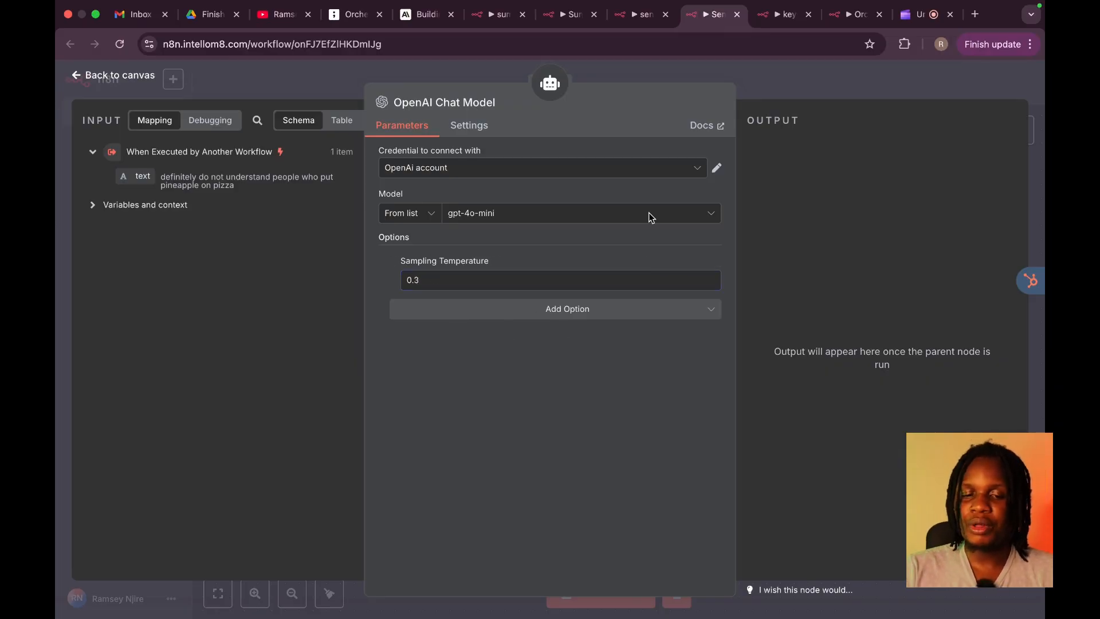
left_click(837, 84)
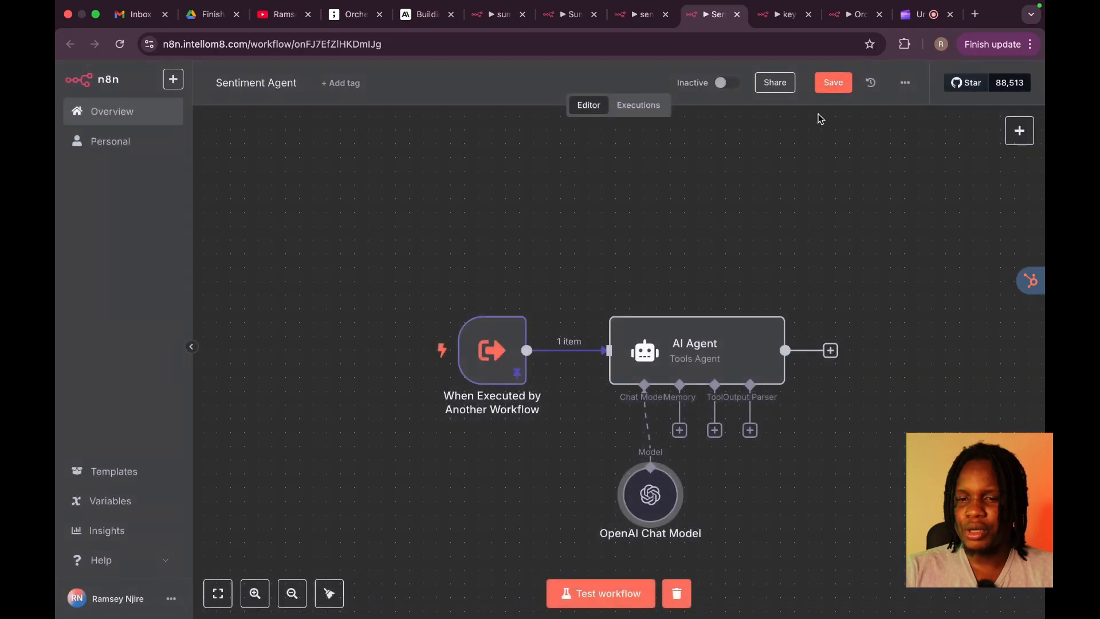
left_click(823, 82)
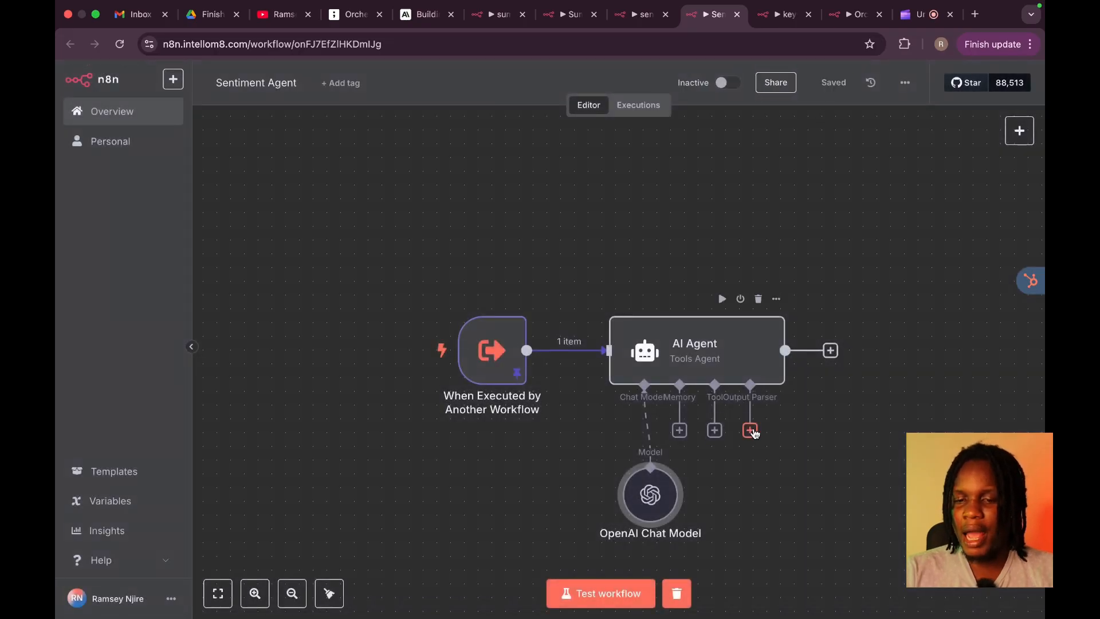
Step: Copy the JSON schema with the sentiment and explanation fields from the AI Agent's system message, then return to the canvas
left_click(750, 430)
left_click(659, 240)
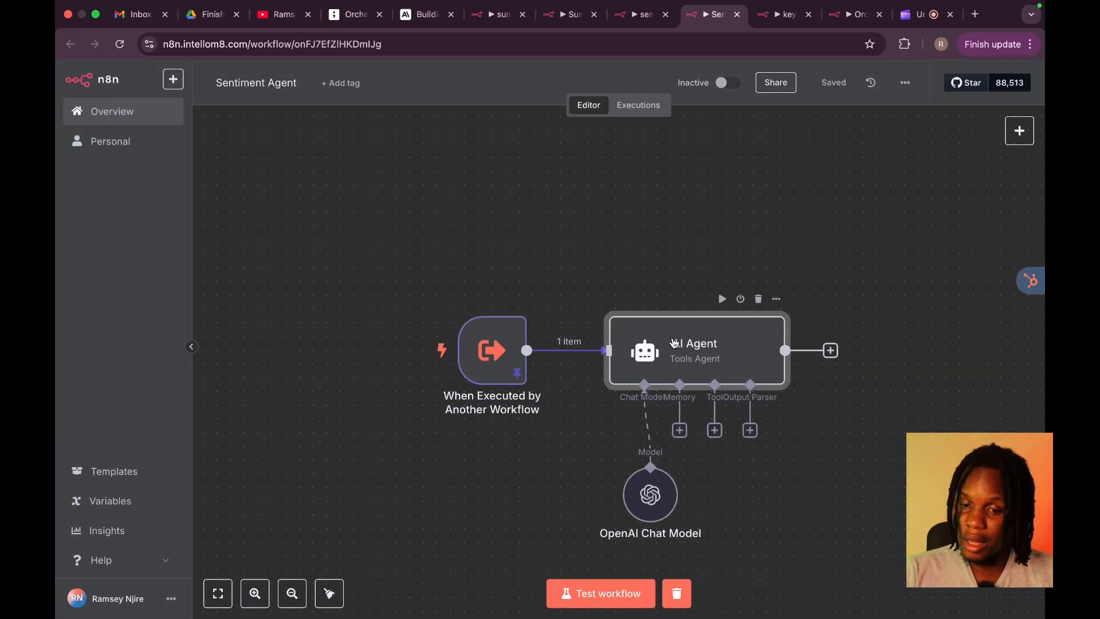
double_click(672, 339)
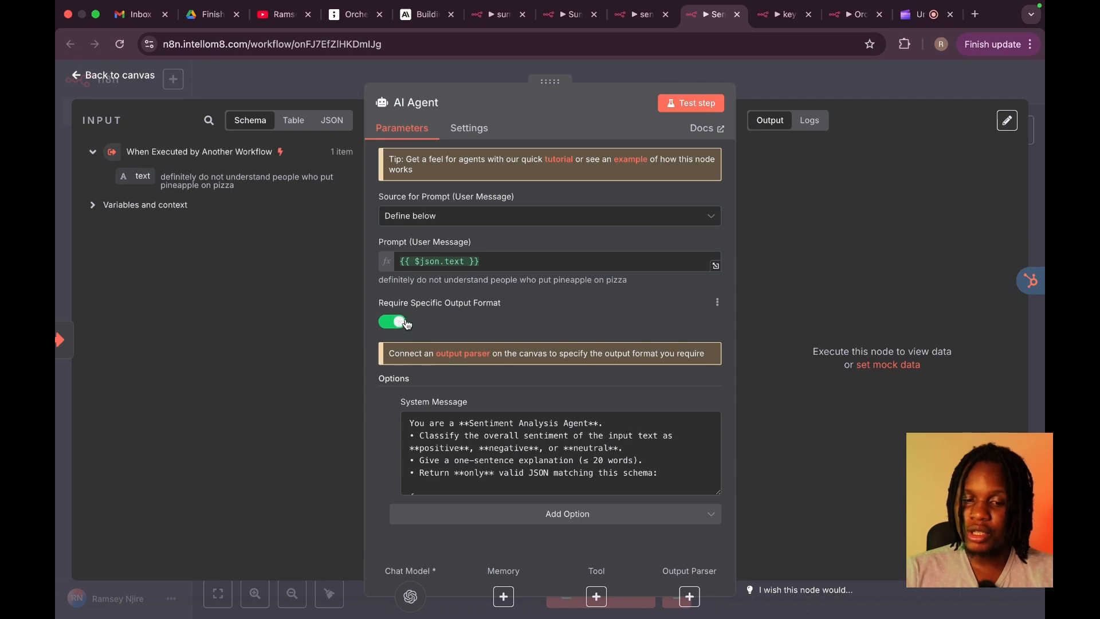
scroll(458, 454, "down", 2)
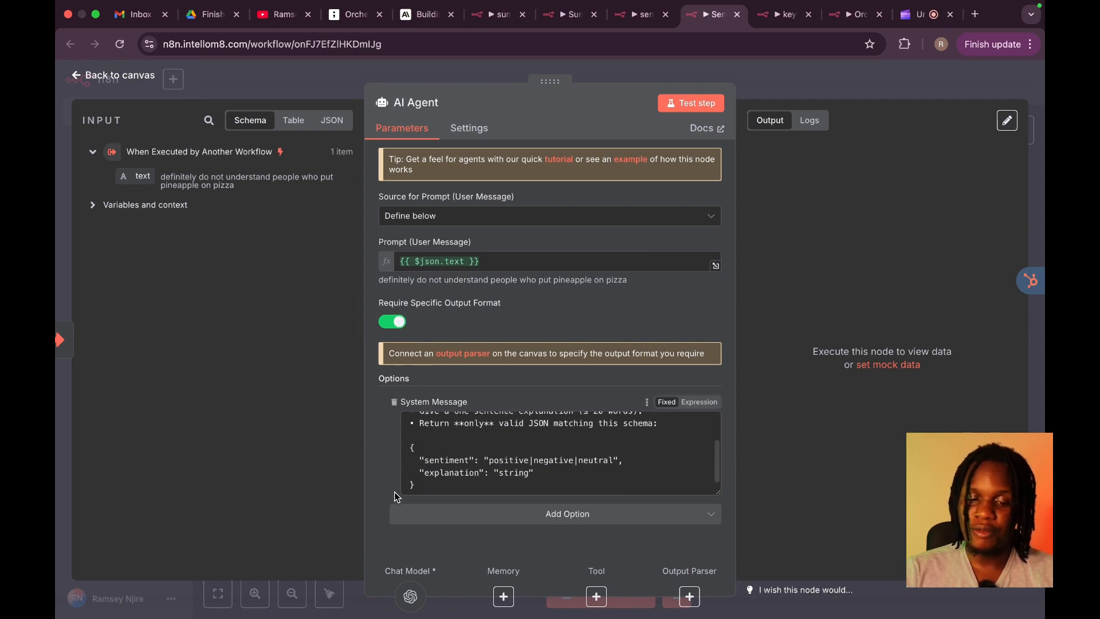
left_click_drag(416, 487, 410, 434)
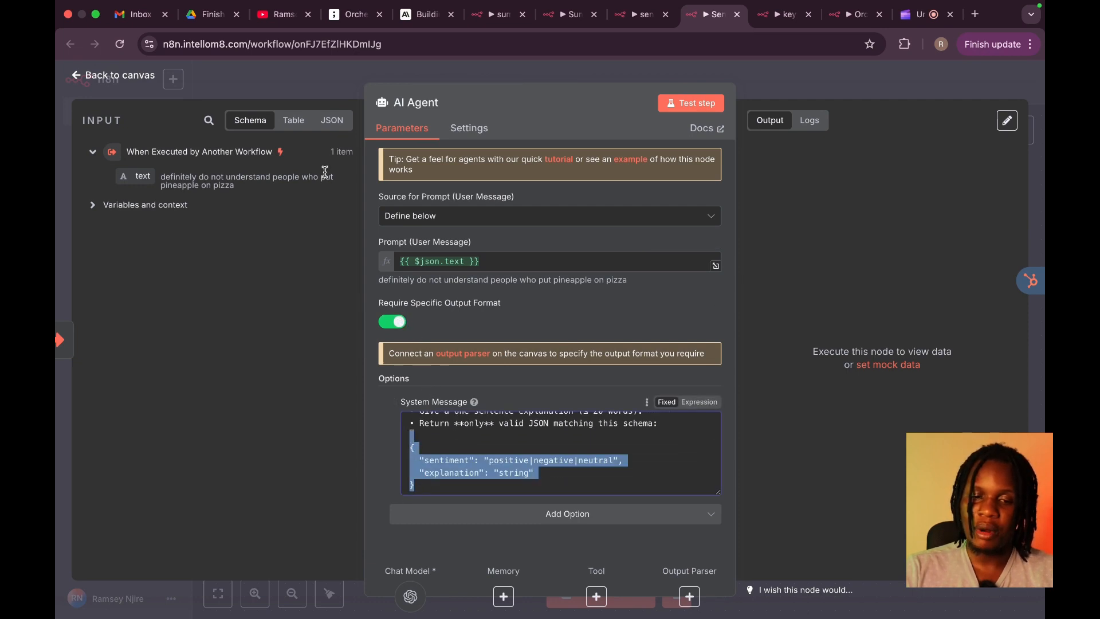
left_click(338, 64)
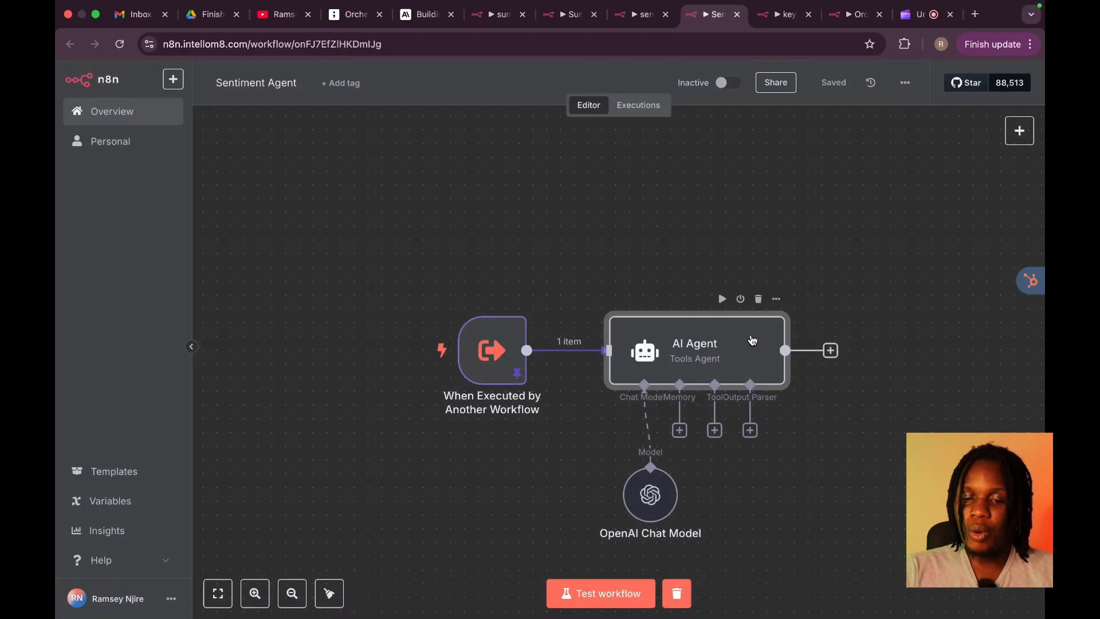
double_click(754, 343)
scroll(458, 453, "down", 3)
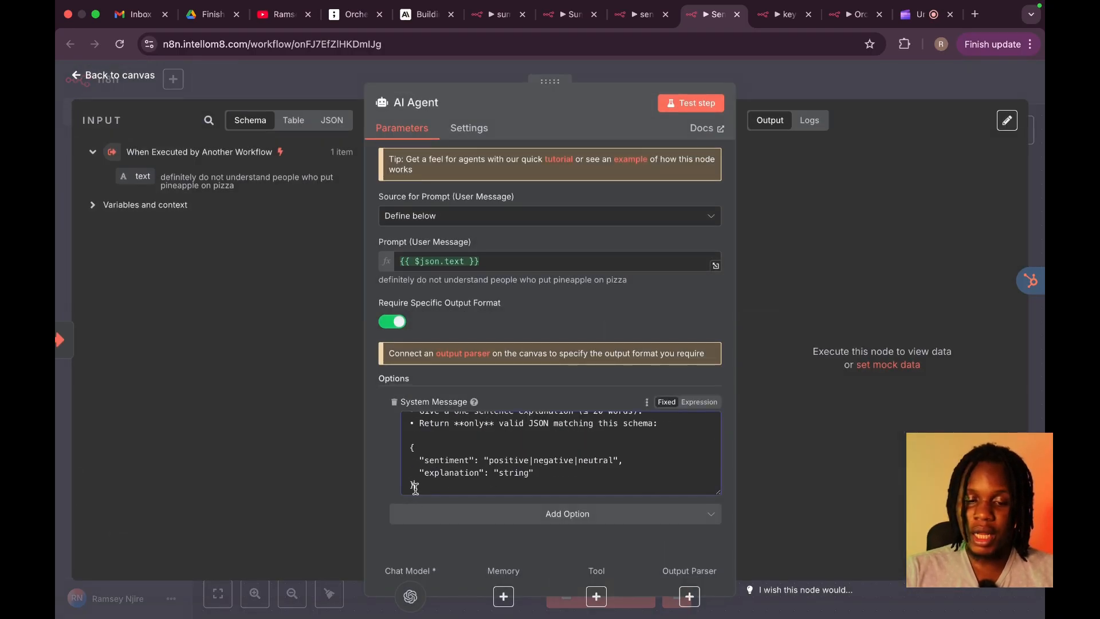
left_click_drag(413, 485, 406, 452)
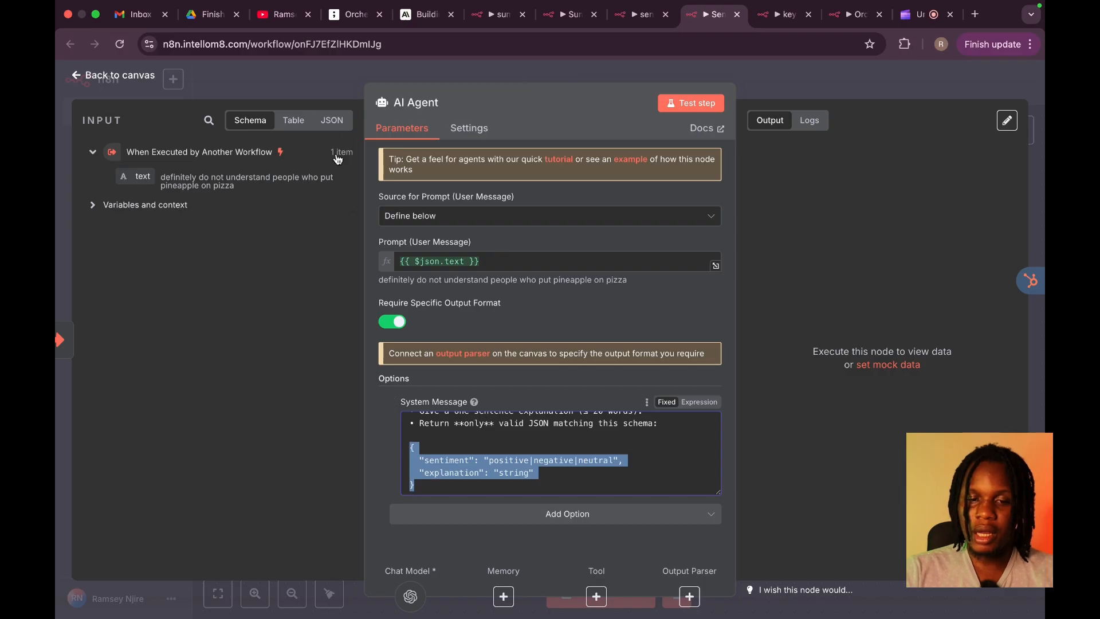
left_click(315, 86)
Step: Attach a Structured Output Parser to the AI Agent and return to the canvas
left_click(750, 430)
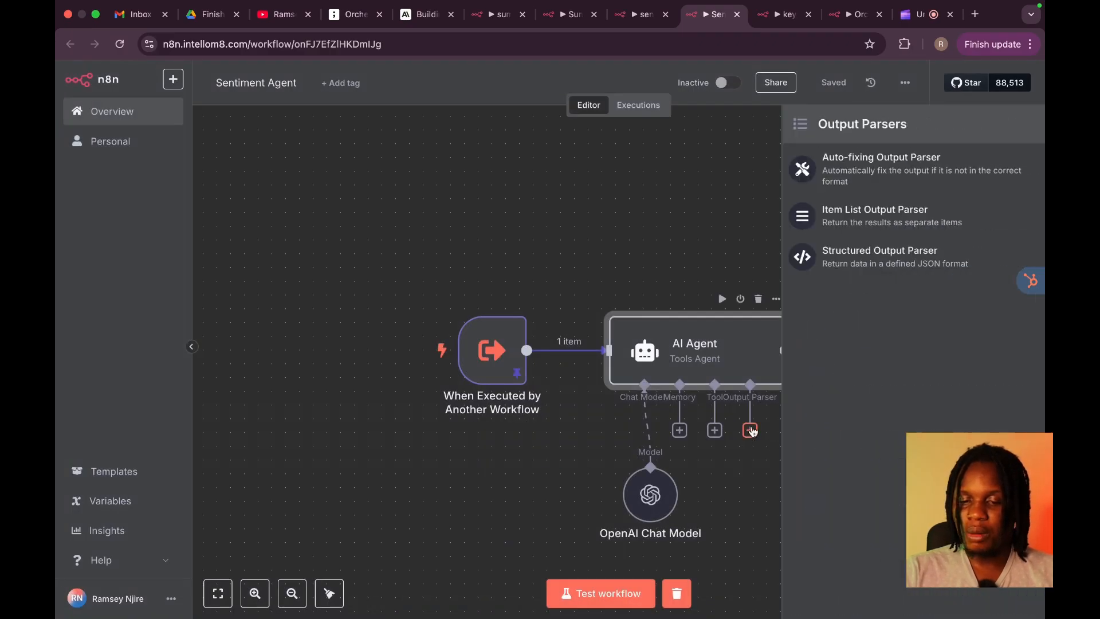
left_click(897, 264)
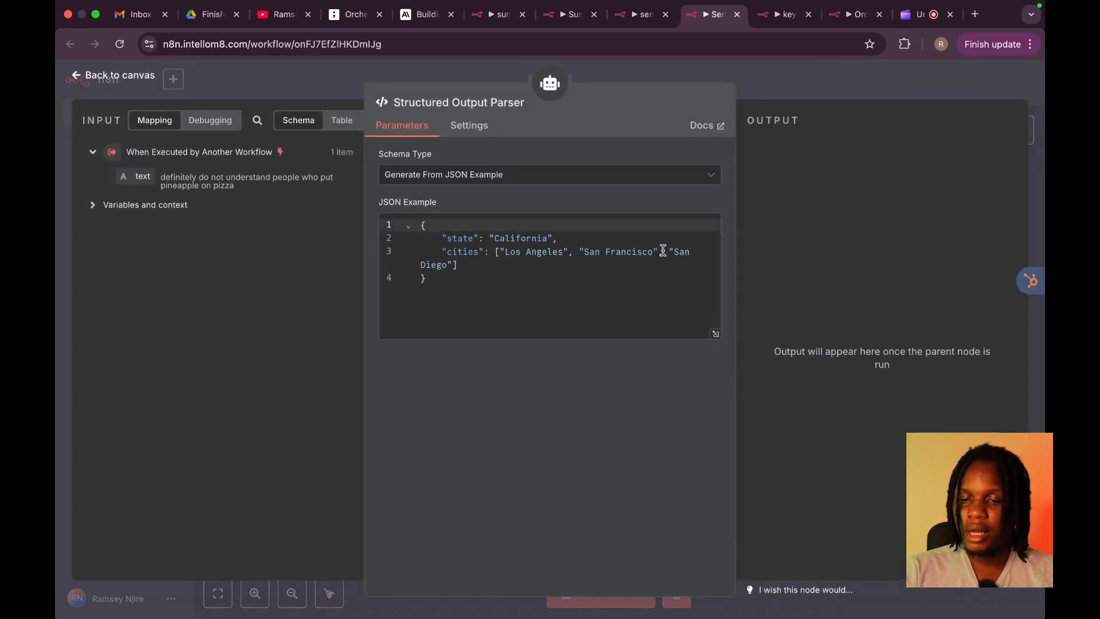
left_click(322, 86)
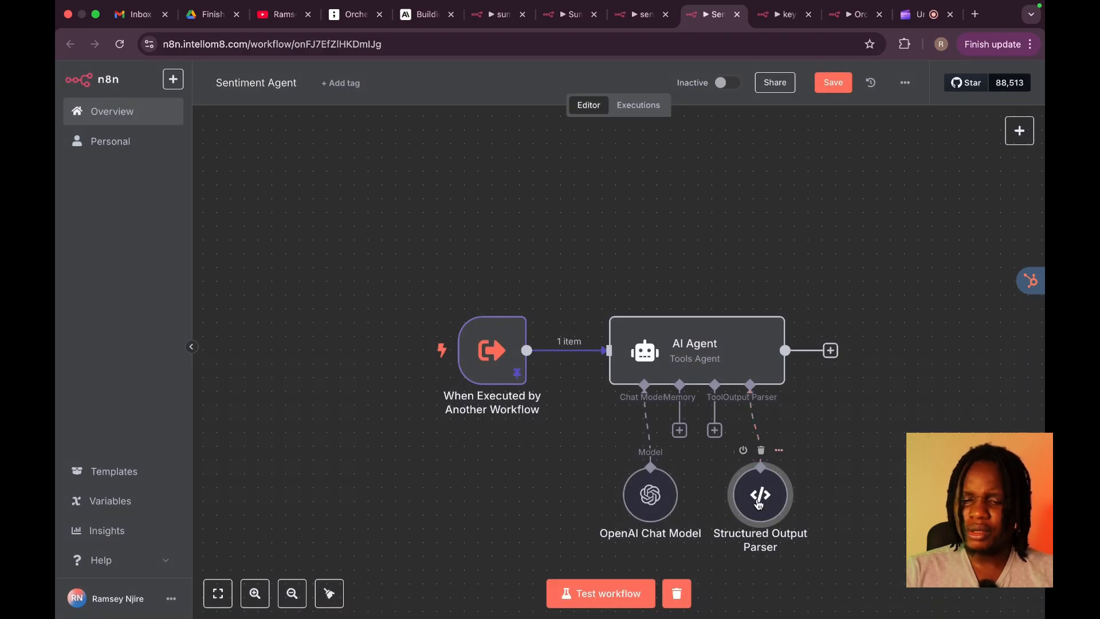
Step: Delete the AI Agent's existing output parser and attach a new Structured Output Parser in its place
left_click(761, 450)
left_click(750, 430)
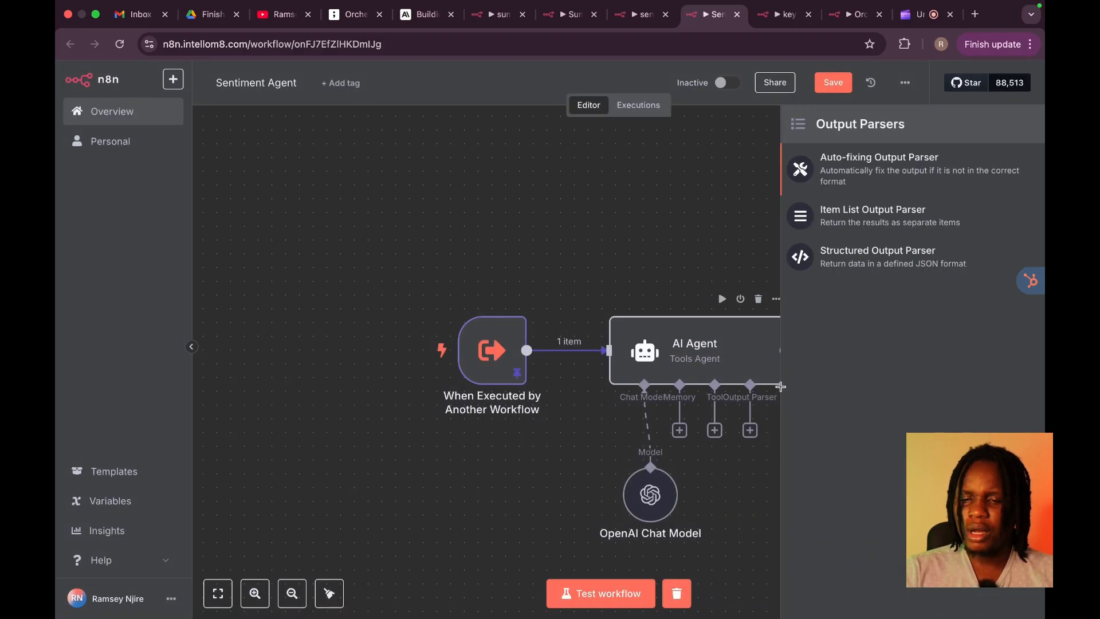
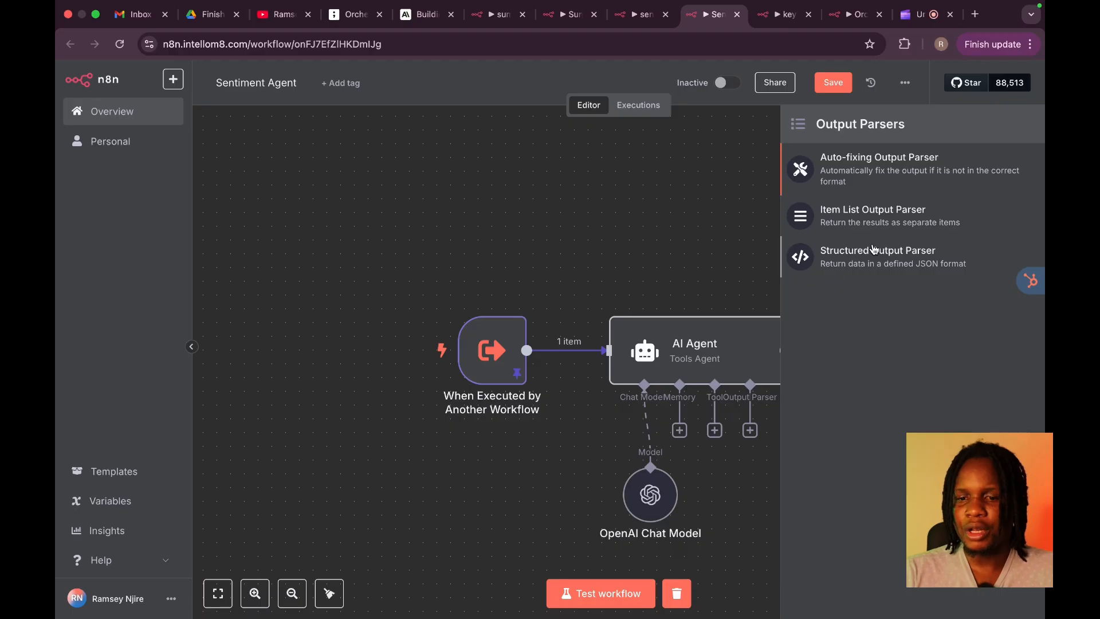
left_click(872, 250)
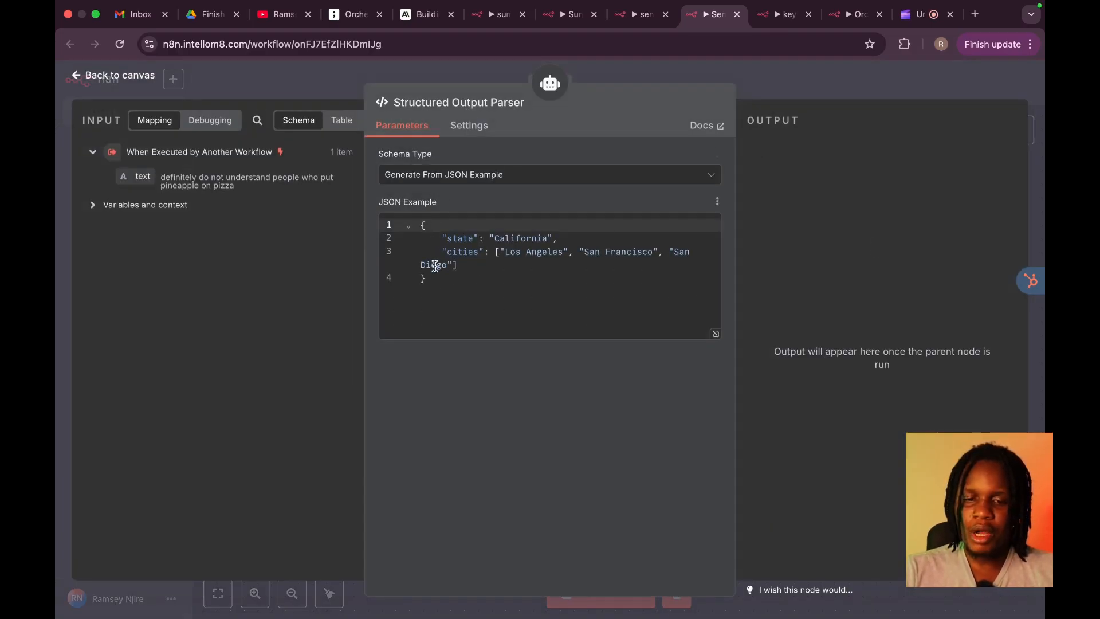
Step: Set the parser's JSON example to "sentiment": "positive|negative|neutral" and "explanation": "string", and save the workflow
left_click(435, 175)
left_click(433, 207)
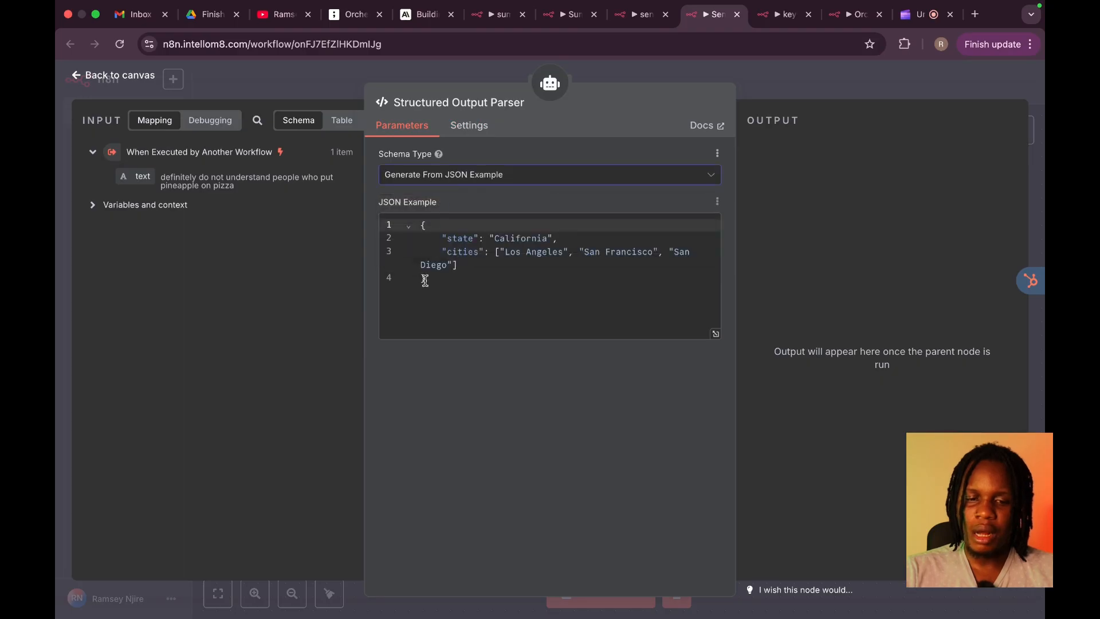
left_click_drag(434, 278, 413, 214)
type("{   \"sentiment\": \"positive|negative|neutral\",   \"explanation\": \"string\" }")
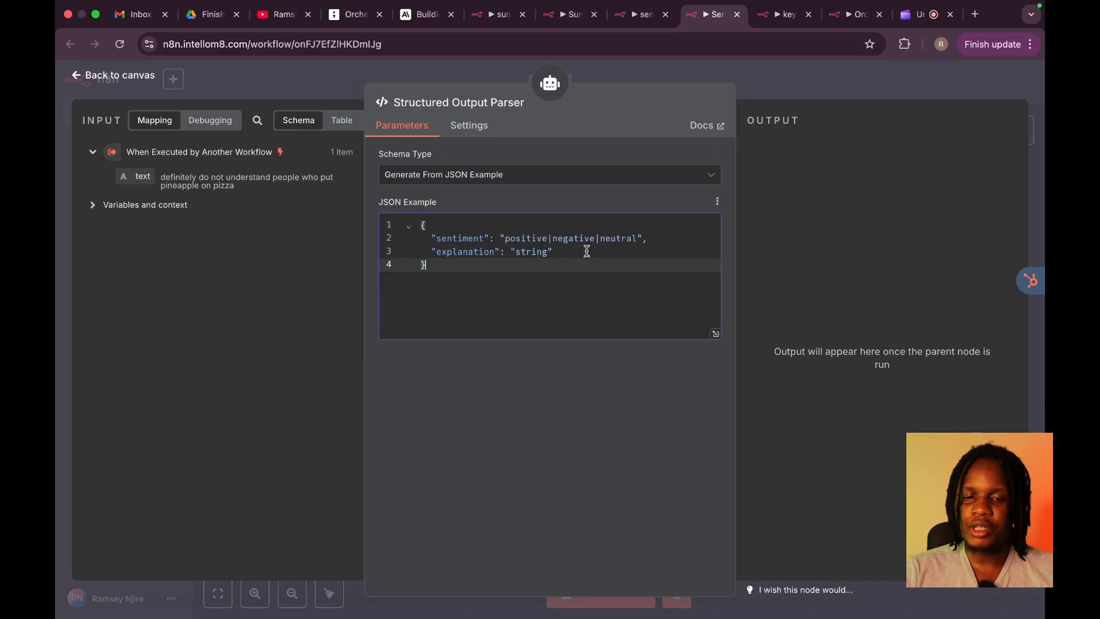
left_click(810, 78)
left_click(829, 81)
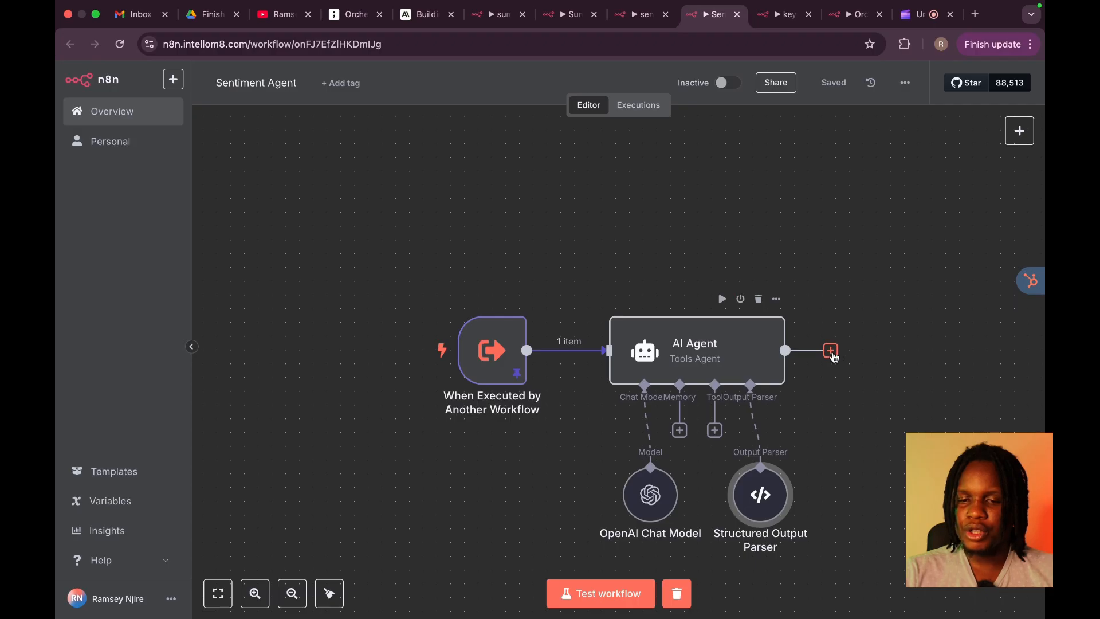
Step: Test the Sentiment Agent workflow and check the AI Agent's structured JSON output
left_click(582, 593)
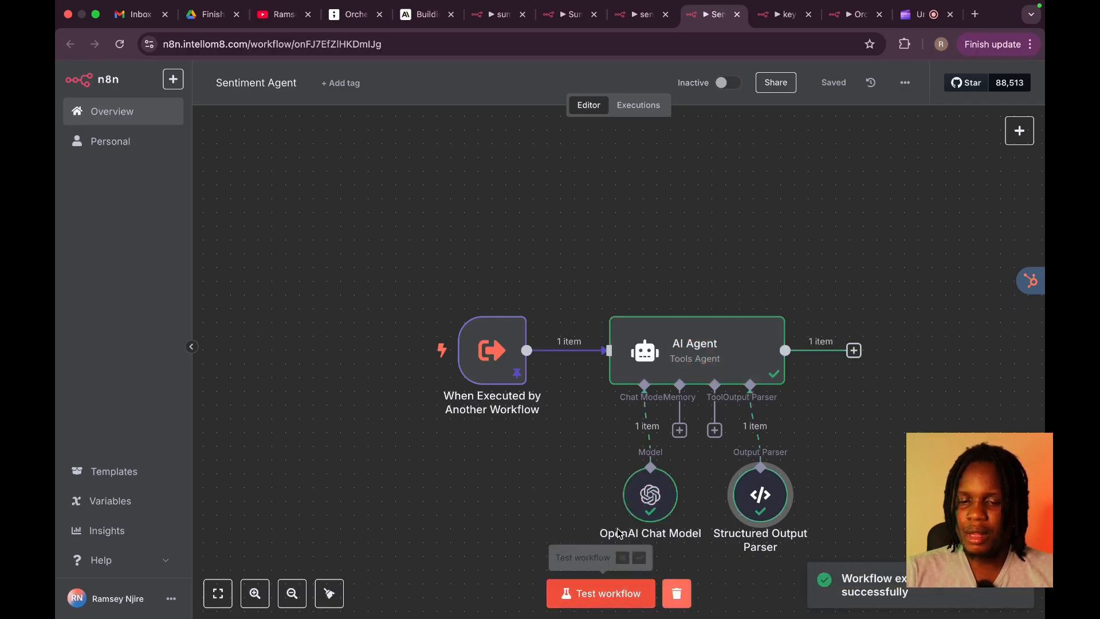
double_click(716, 352)
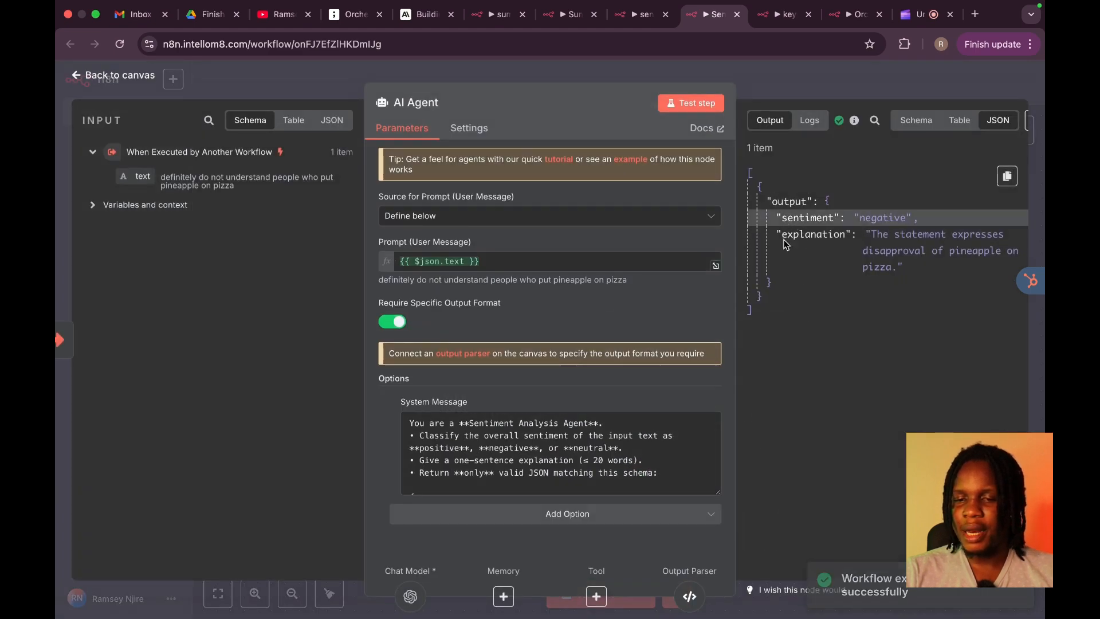
left_click_drag(783, 235, 817, 236)
left_click(817, 96)
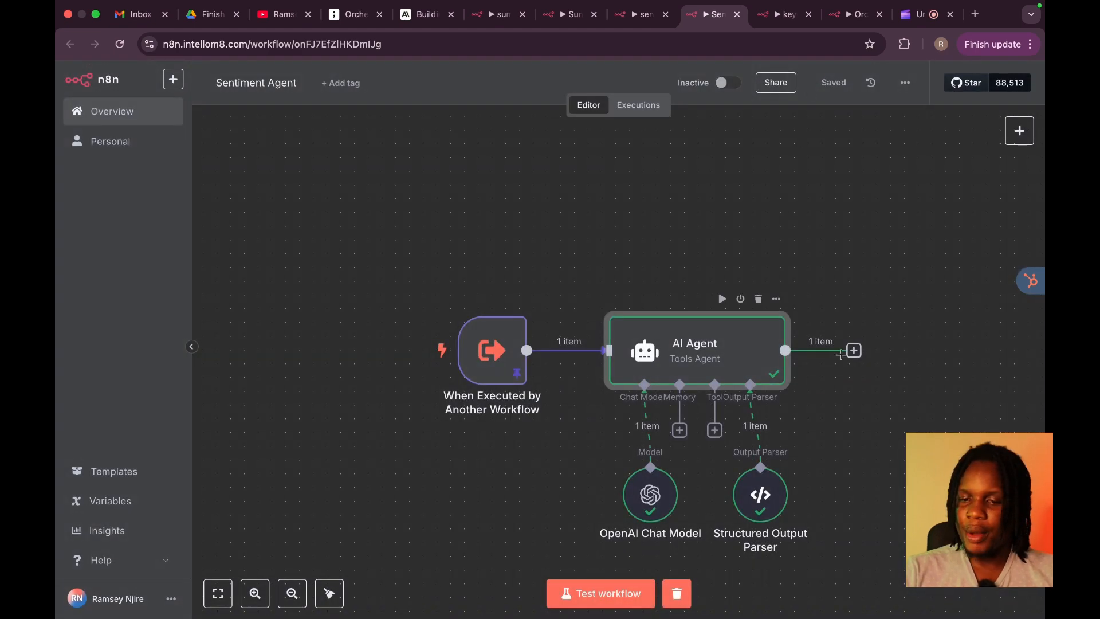
Step: Add an Edit Fields (Set) node after the AI Agent
left_click(854, 350)
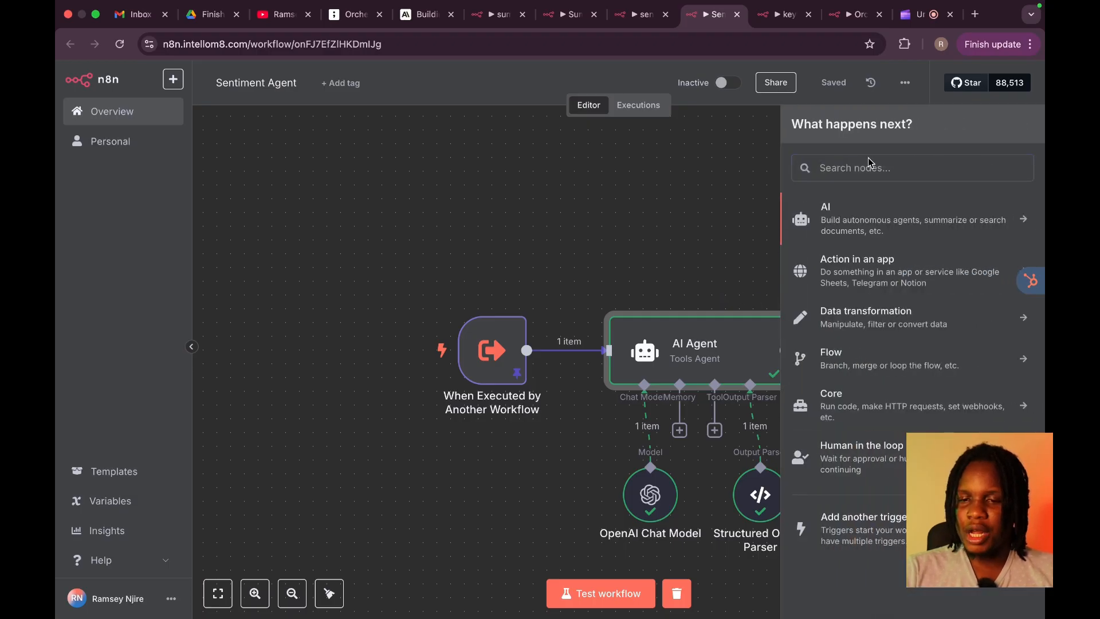
type("Set")
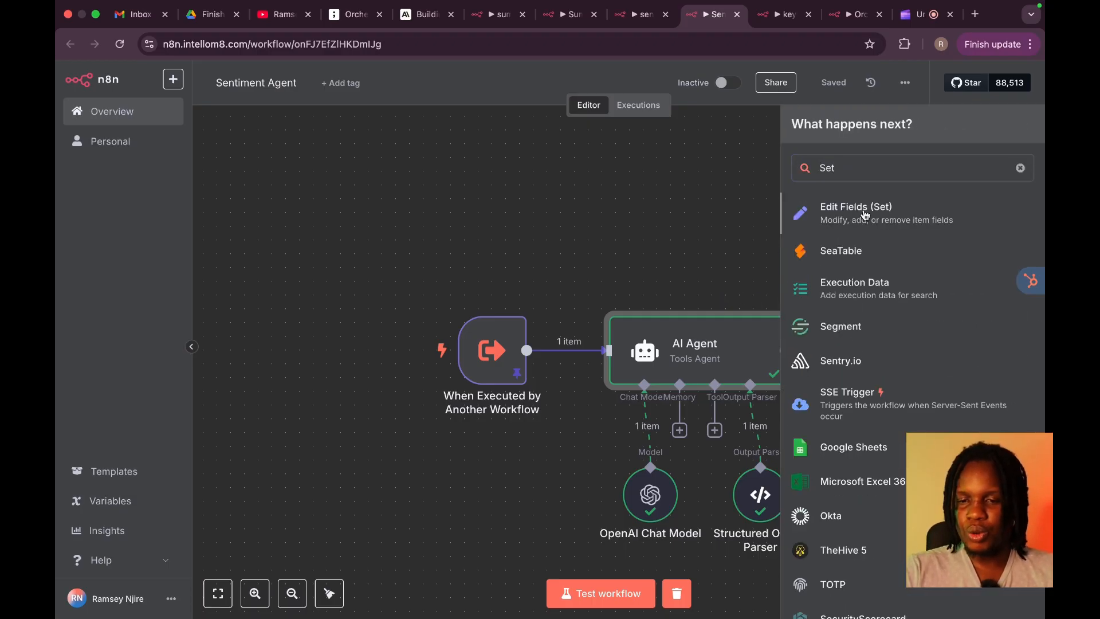
left_click(865, 214)
Step: Create a field named sentiment of type Object and map the AI Agent's output to it as {{ $json.output }}
left_click(550, 308)
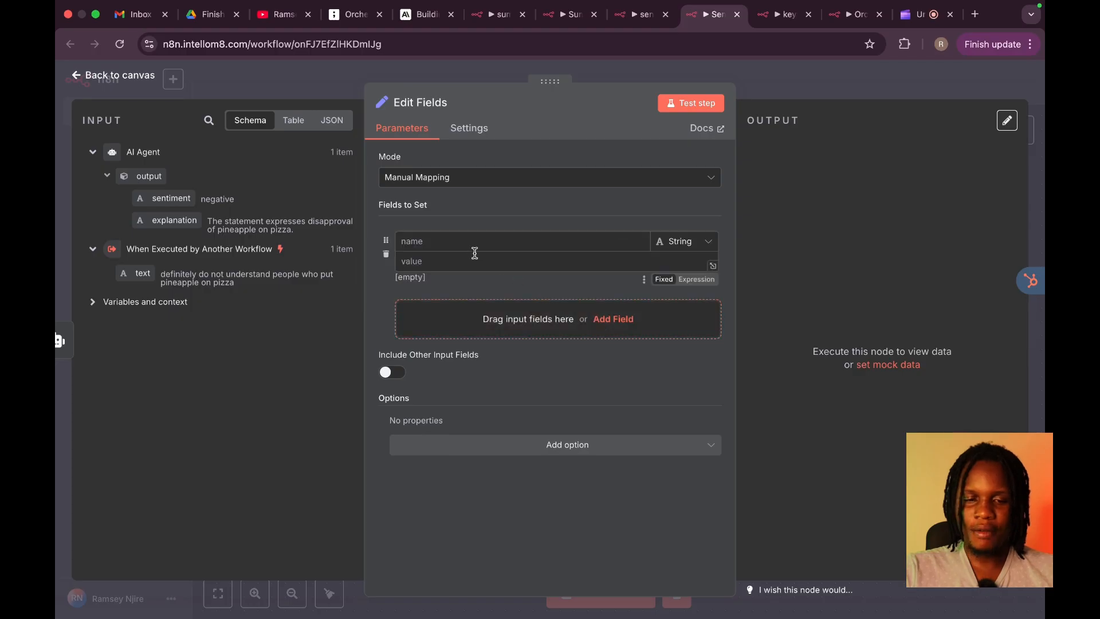
type("sentiment")
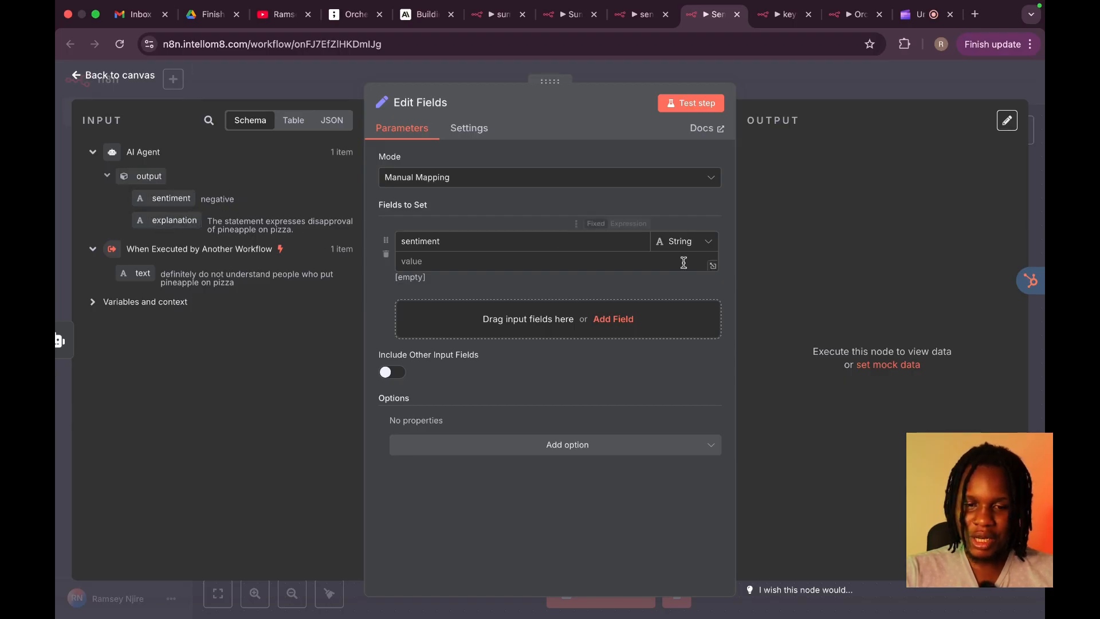
left_click(689, 244)
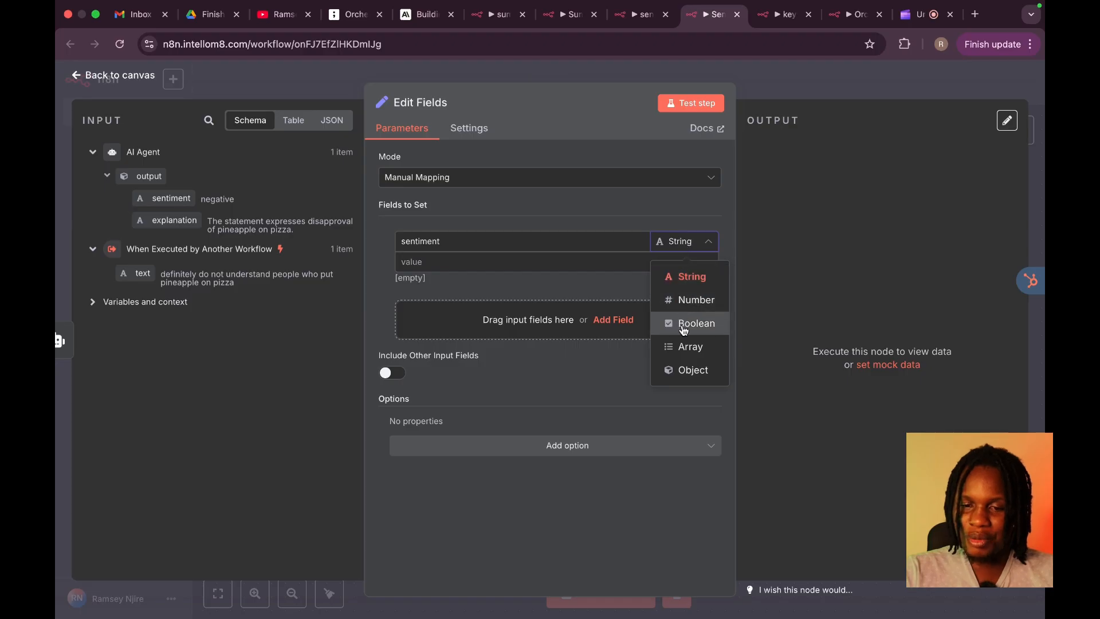
left_click(691, 371)
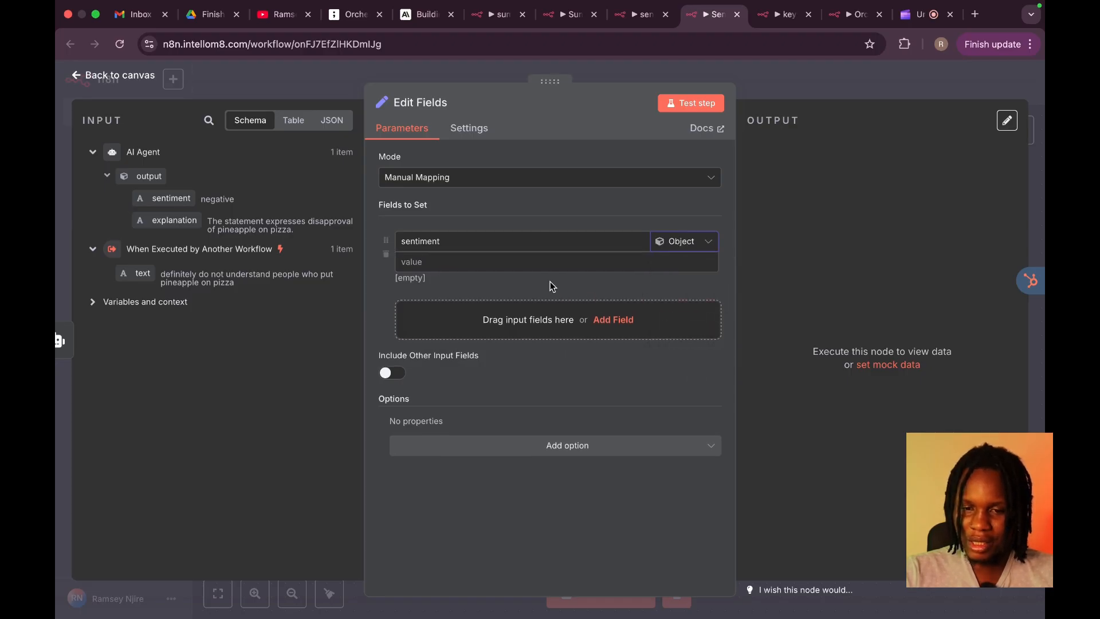
left_click(521, 259)
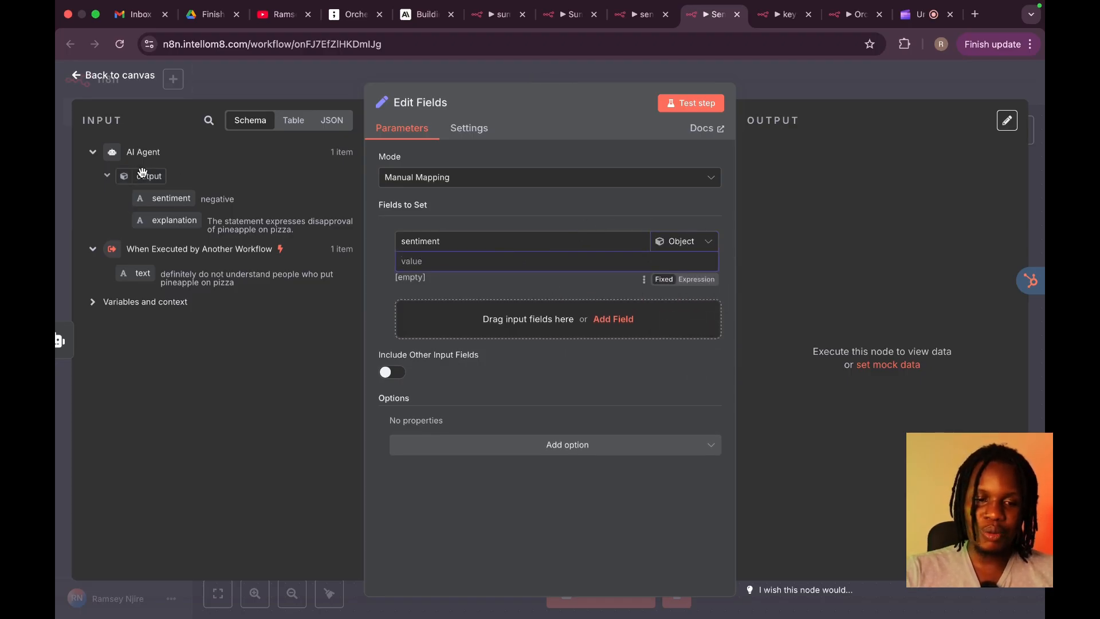
left_click_drag(138, 169, 414, 262)
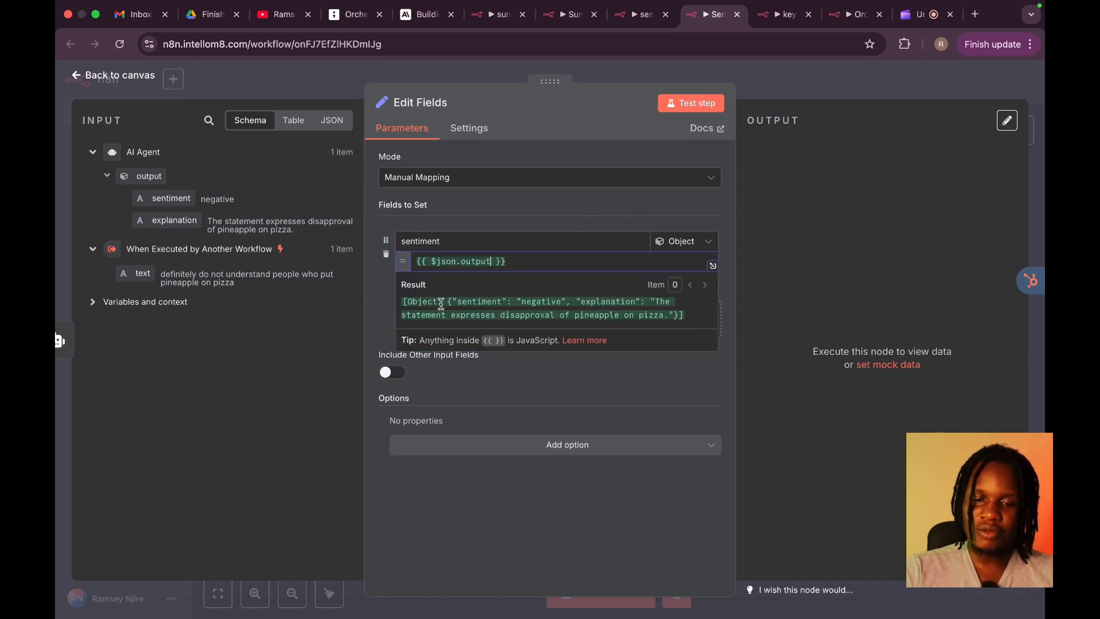
Step: Test the Edit Fields node and examine the nested sentiment and explanation keys in its output
left_click(691, 104)
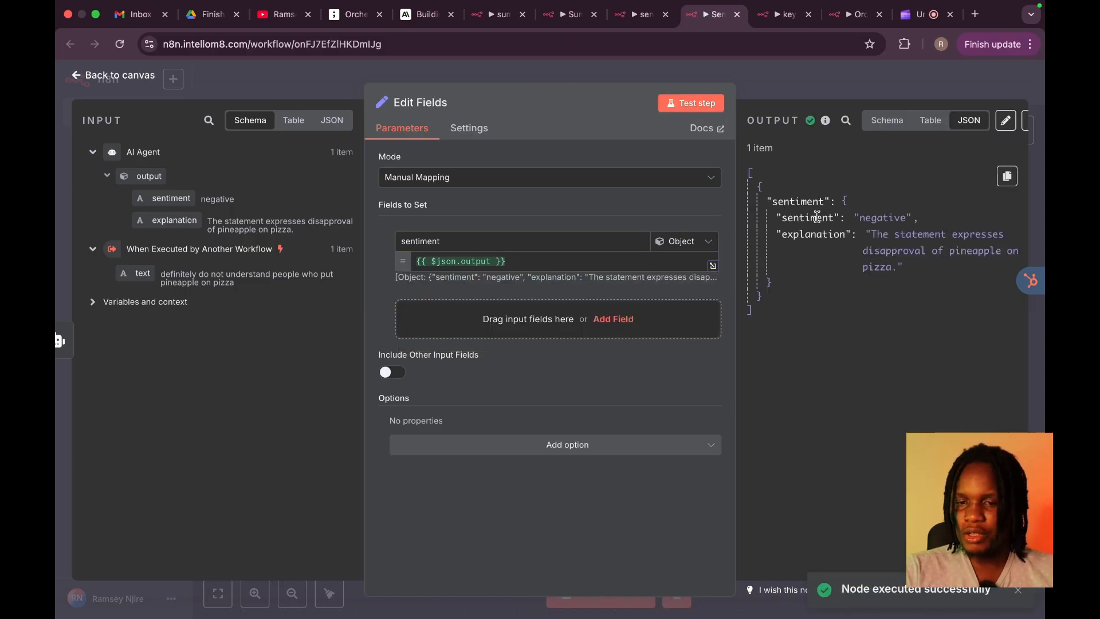
left_click_drag(770, 201, 819, 200)
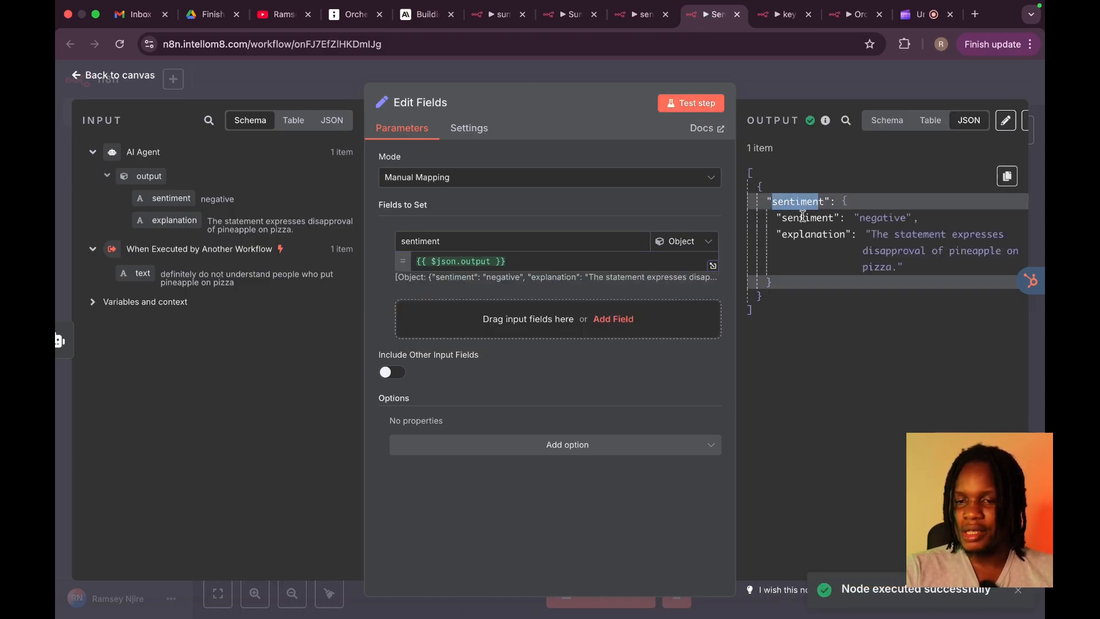
double_click(803, 218)
left_click(830, 234)
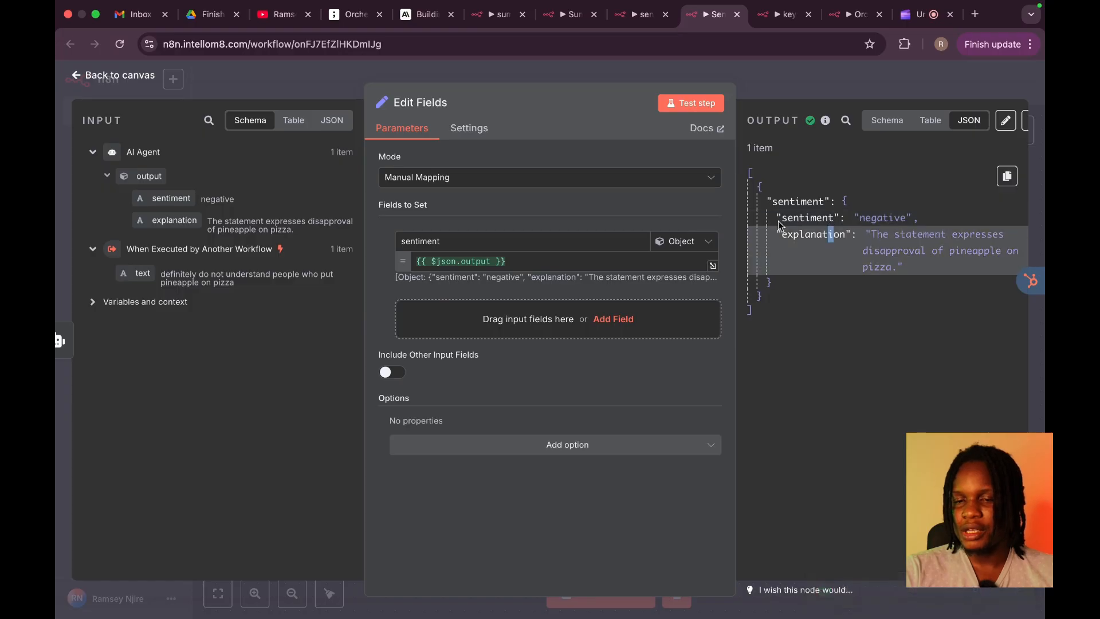
Step: Rename the mapped field to sentimentReport and test the Edit Fields node again
left_click(446, 242)
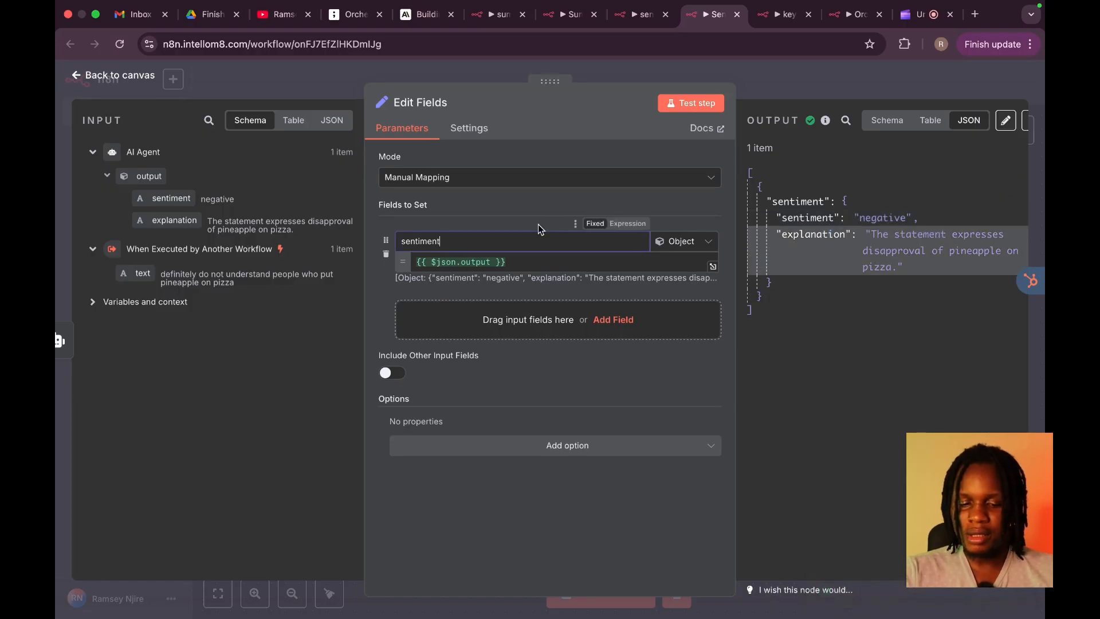
type("Report")
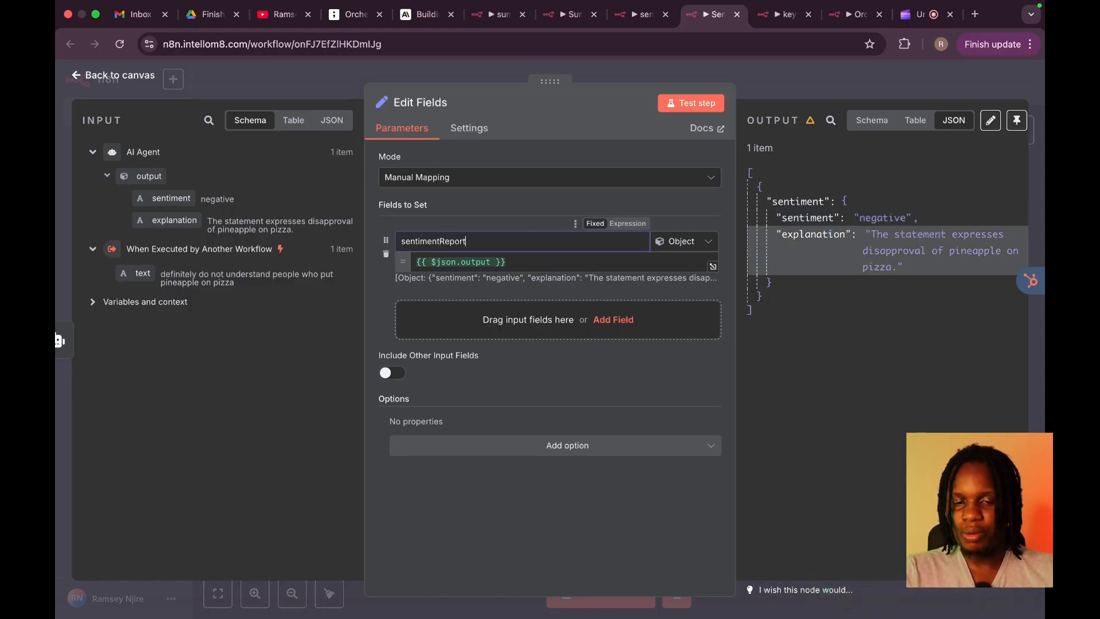
left_click(696, 103)
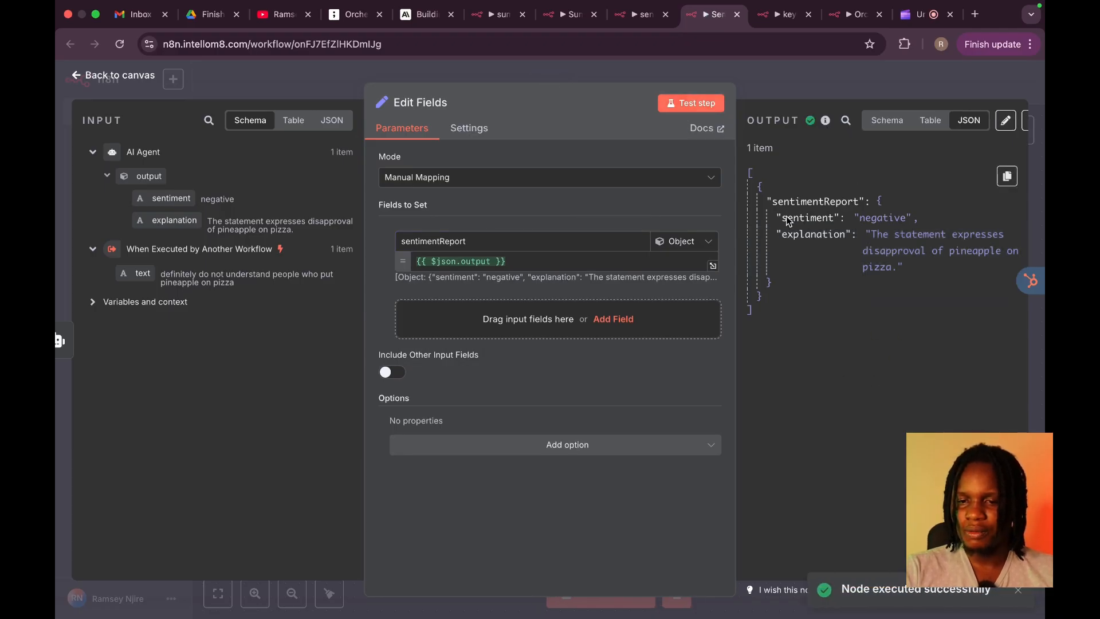
Step: Return to the canvas and save the Sentiment Agent workflow
left_click(793, 85)
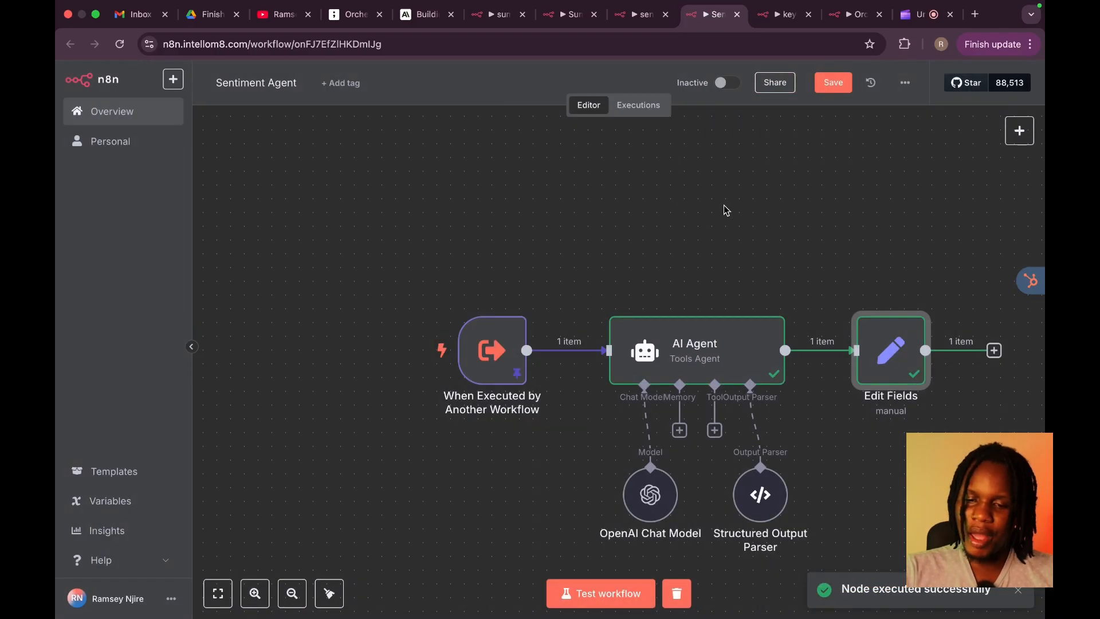
scroll(723, 210, "right", 2)
left_click(838, 81)
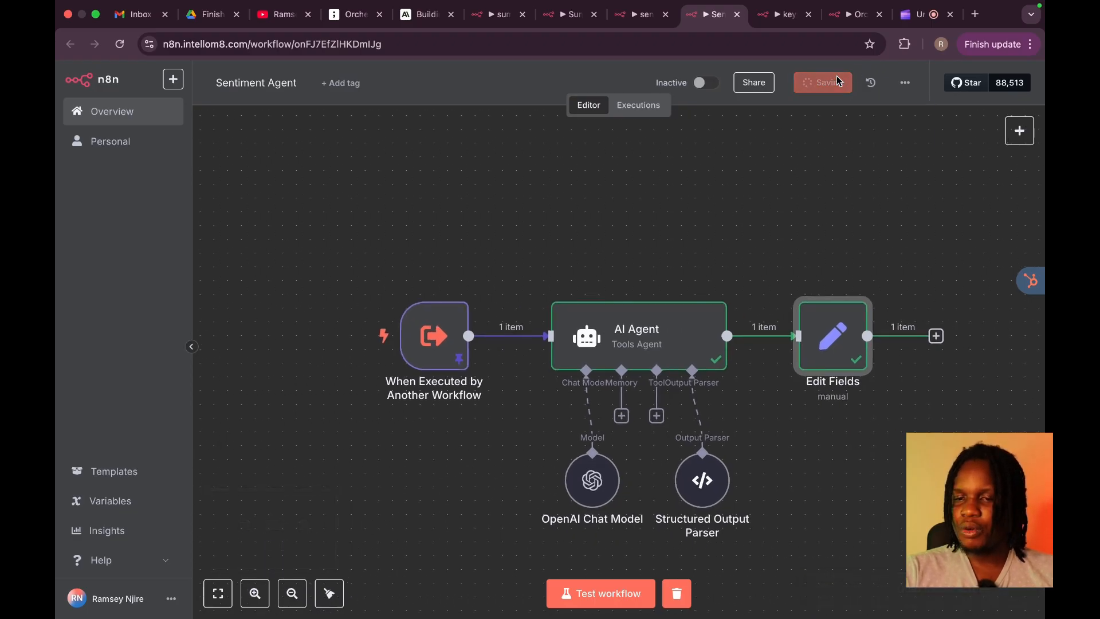
Step: Look at the existing keywordsAgent workflow and open a new blank workflow in a separate browser tab
left_click(780, 17)
scroll(286, 156, "down", 2)
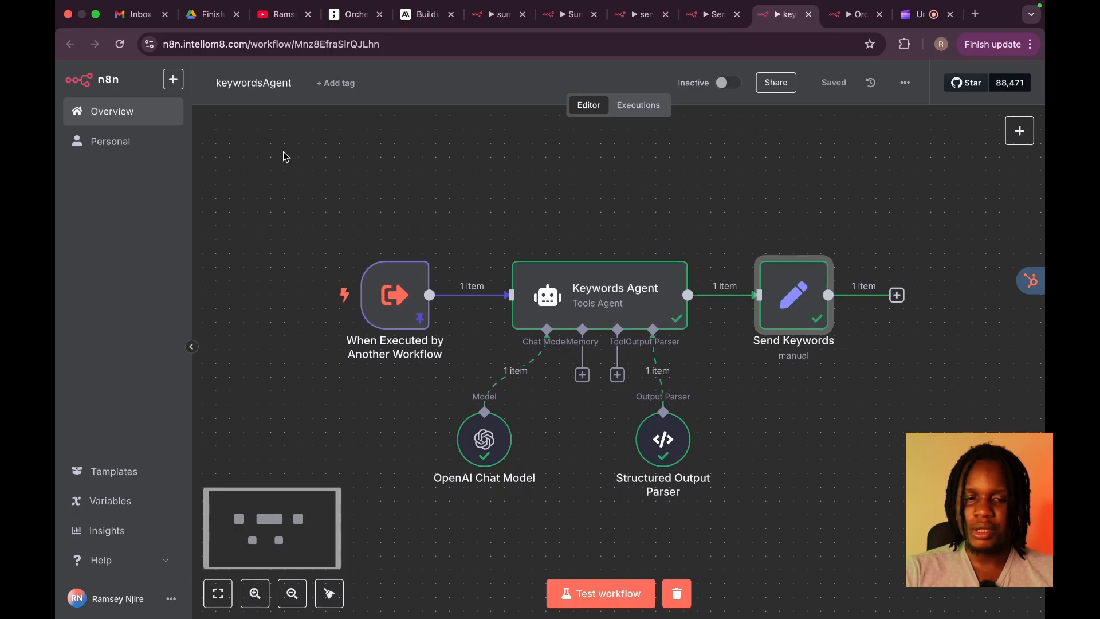
left_click(181, 86)
right_click(194, 110)
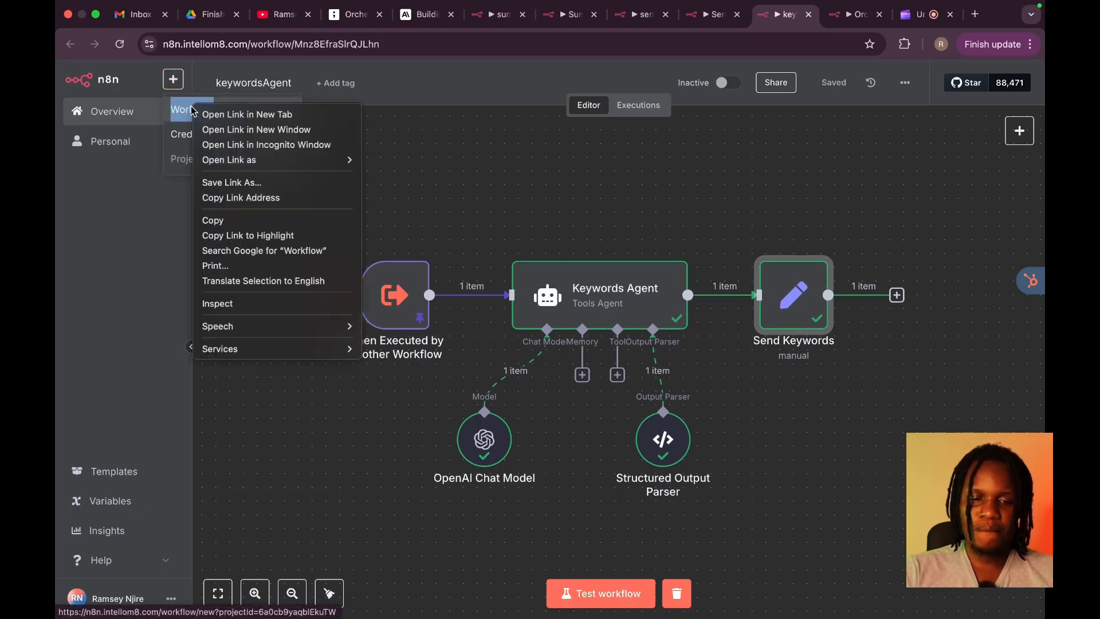
left_click(210, 116)
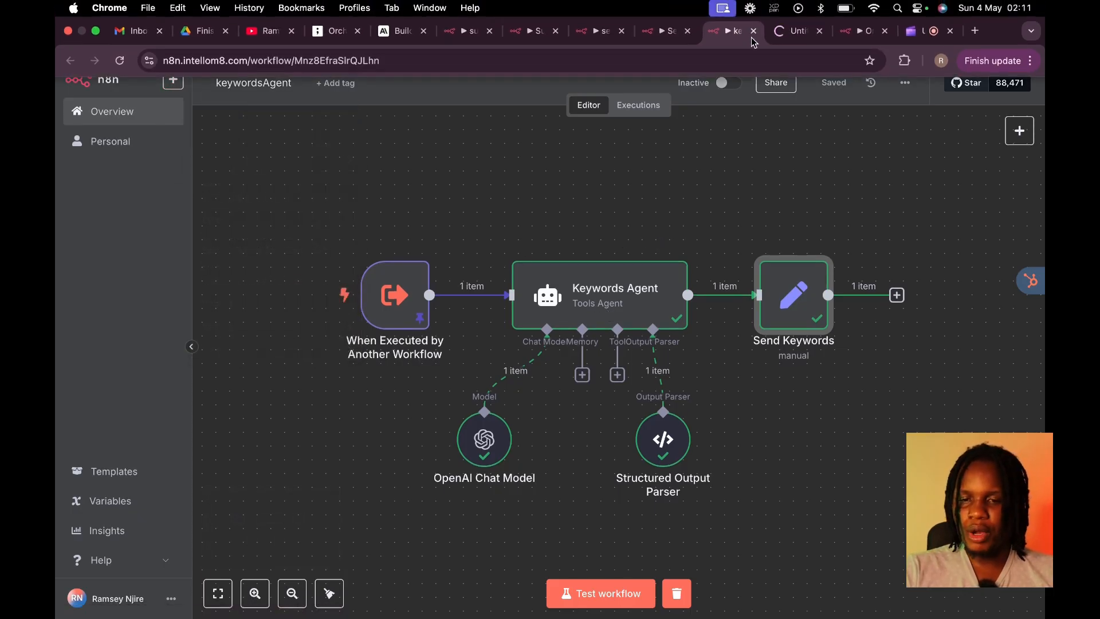
left_click(802, 36)
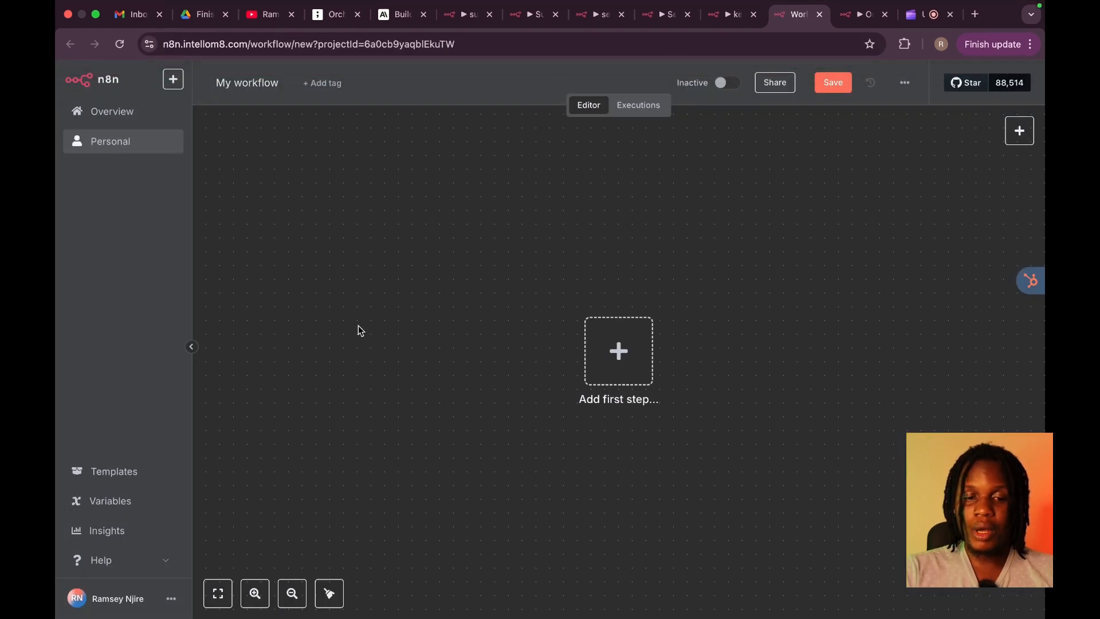
Step: Name the new workflow "Keywords Agent" and save it
left_click(258, 74)
left_click_drag(281, 81, 193, 86)
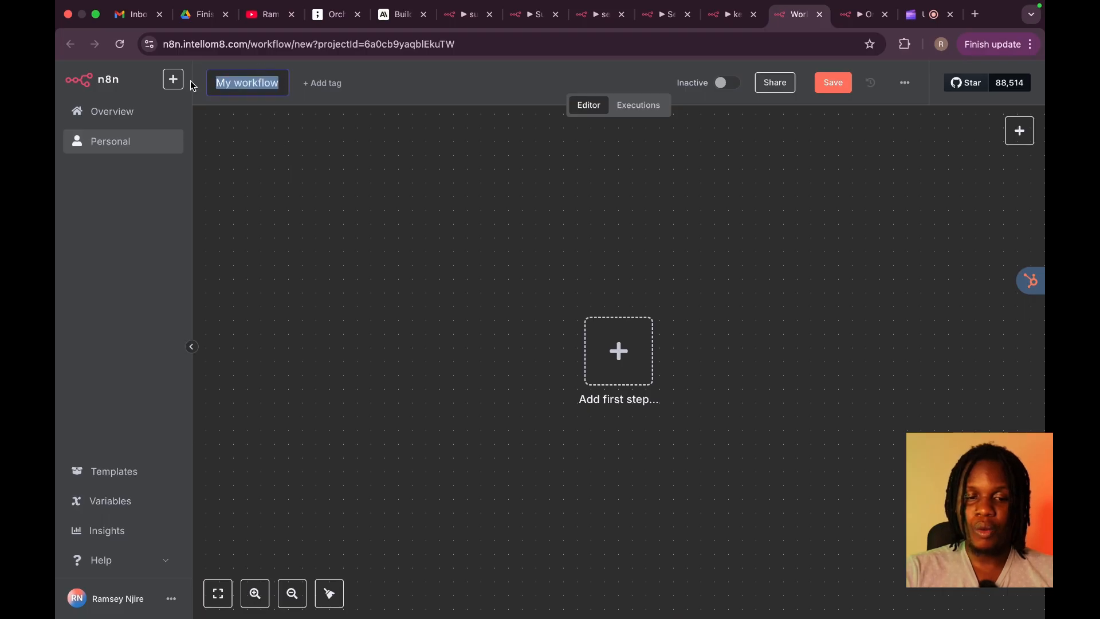
type("Keywords Agent")
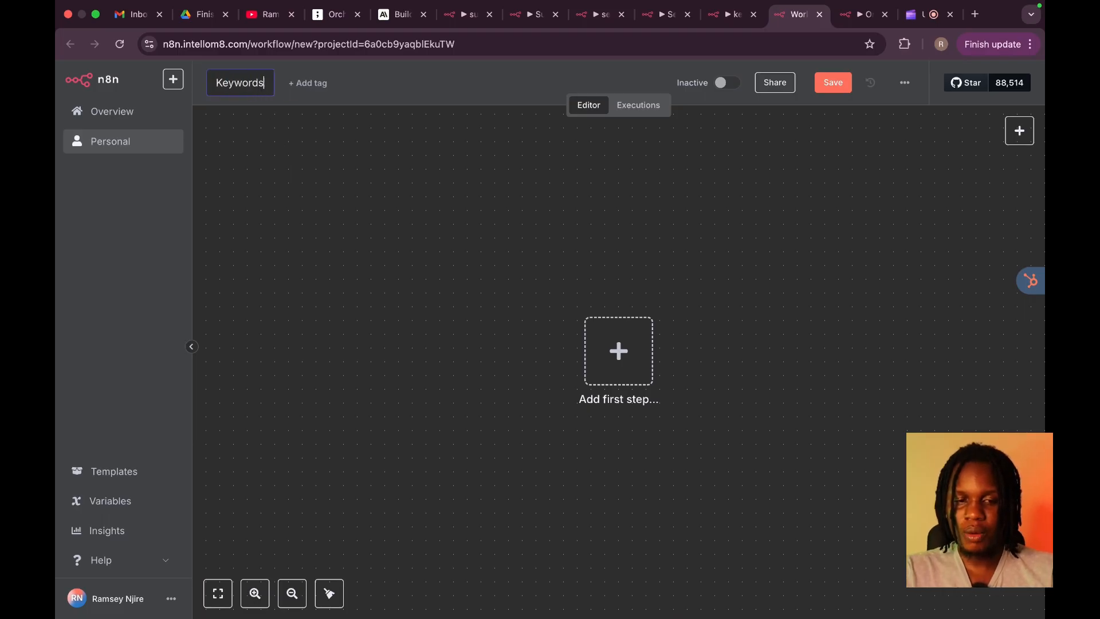
left_click(845, 86)
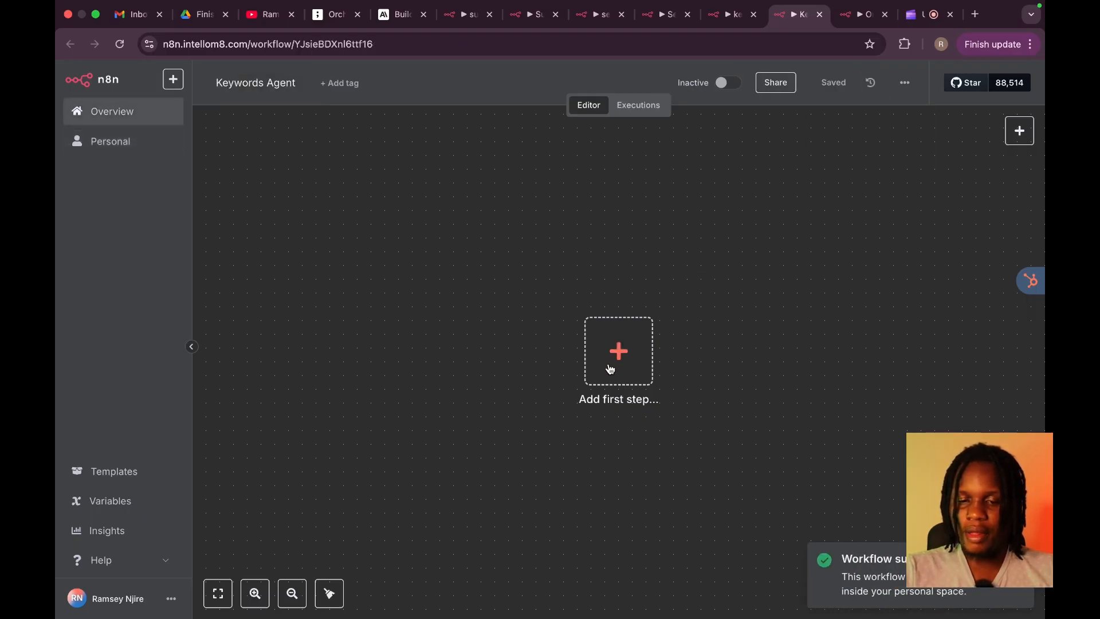
Step: Add a When Executed by Another Workflow trigger with a string input field named "text" and test it
left_click(614, 366)
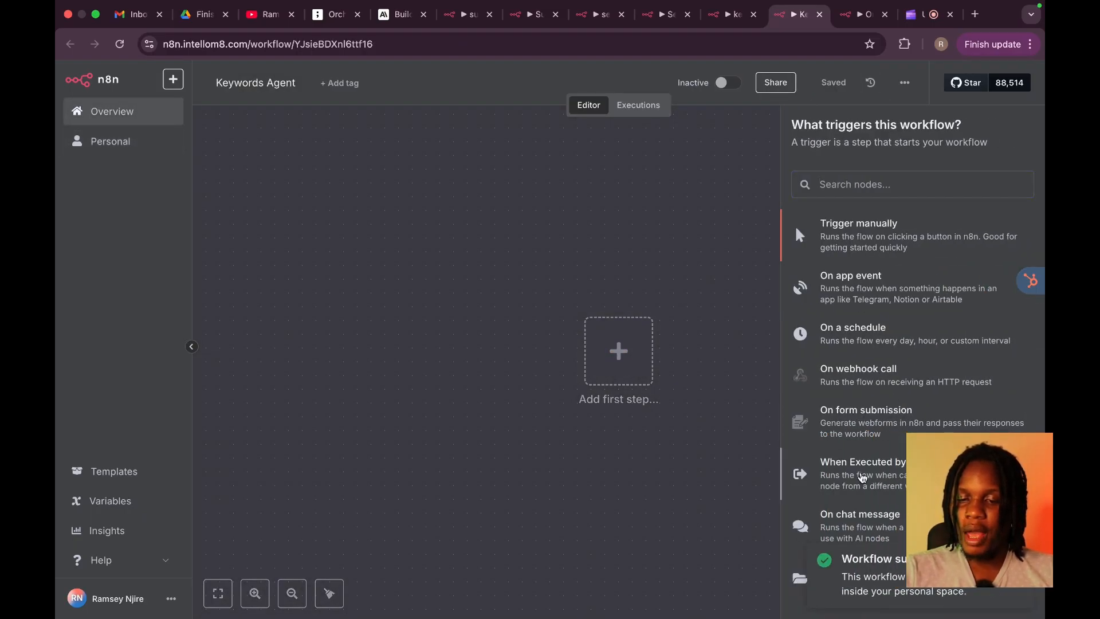
left_click(858, 474)
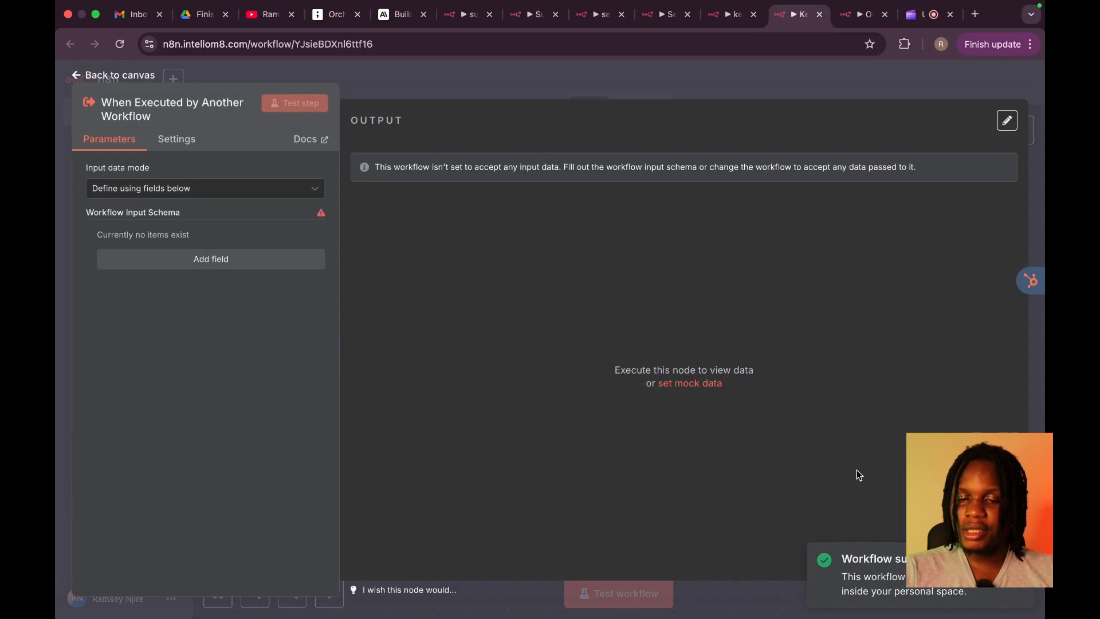
left_click(254, 262)
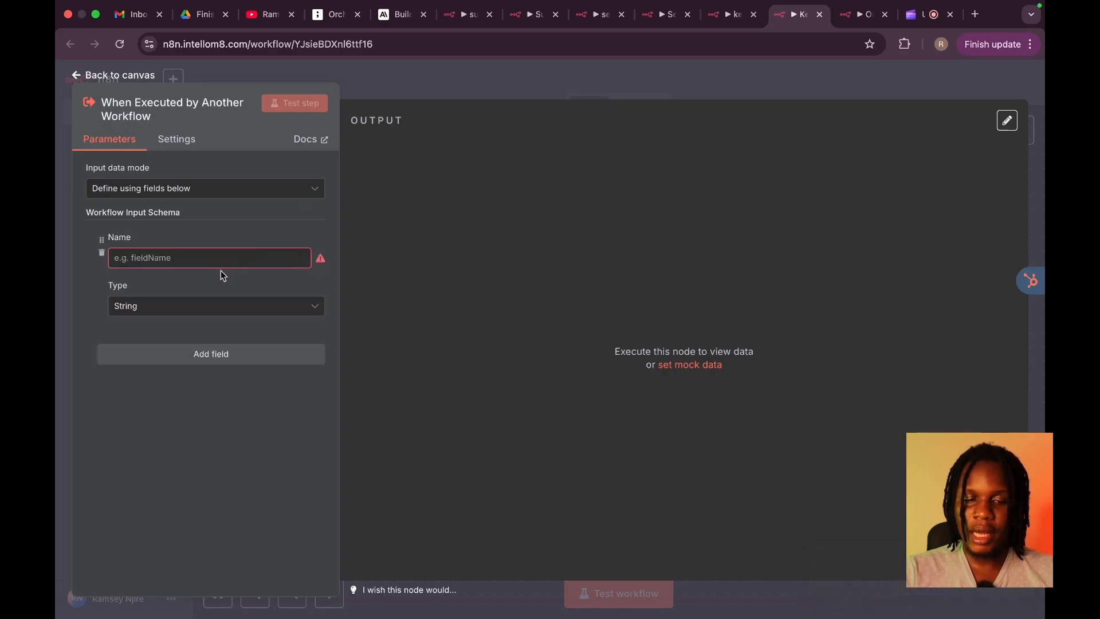
left_click(226, 261)
type("text")
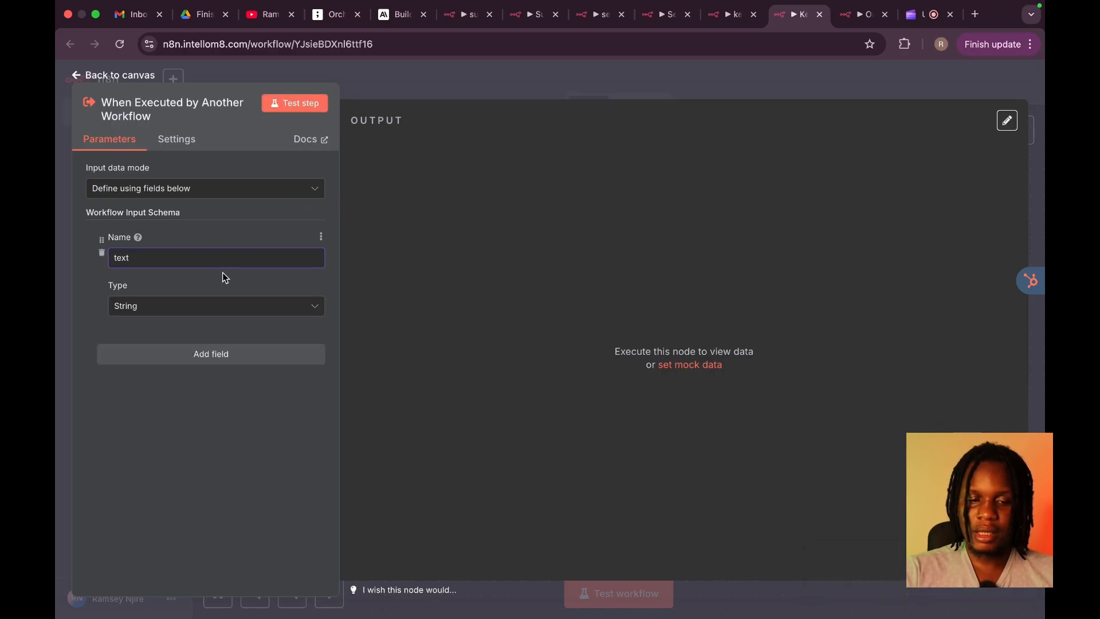
left_click(313, 103)
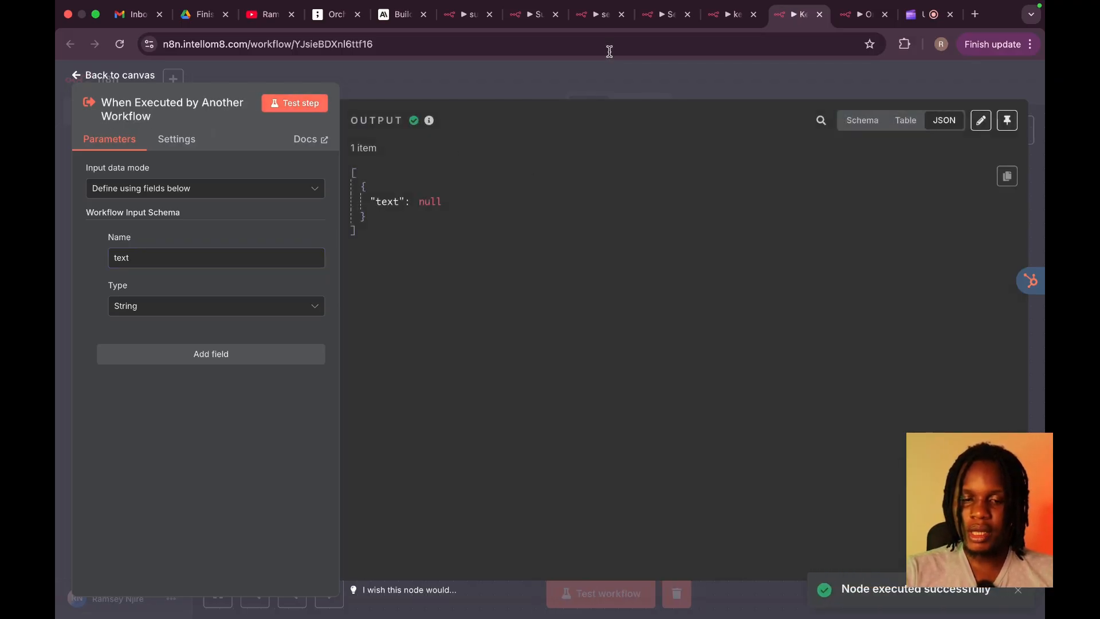
Step: Copy the sample text from the Sentiment Agent trigger's pinned output and return to the Keywords Agent trigger
left_click(664, 16)
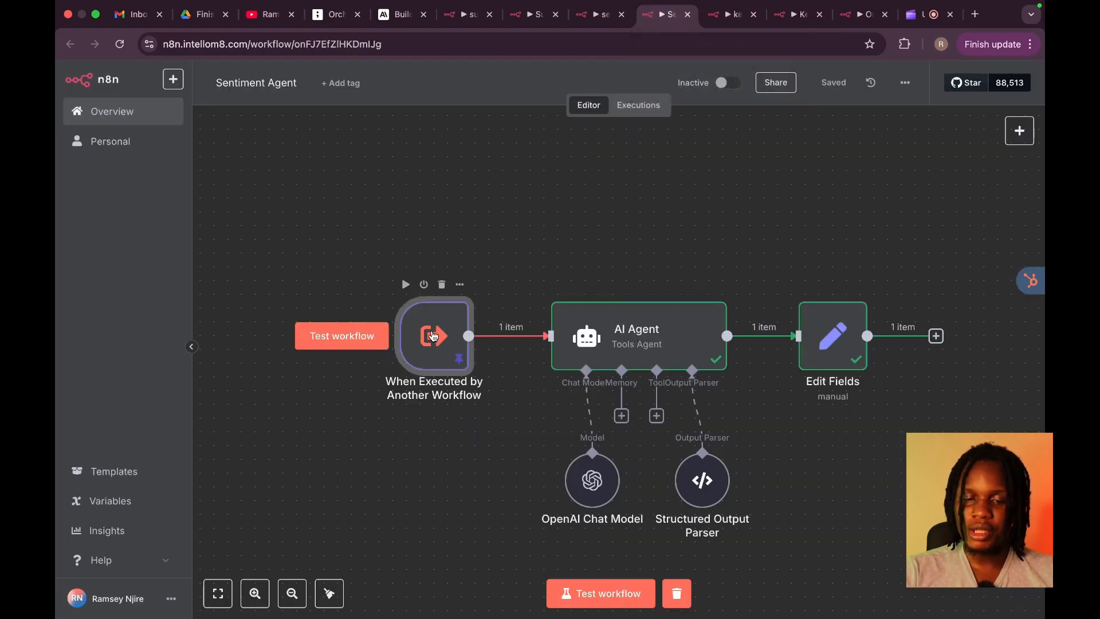
double_click(434, 336)
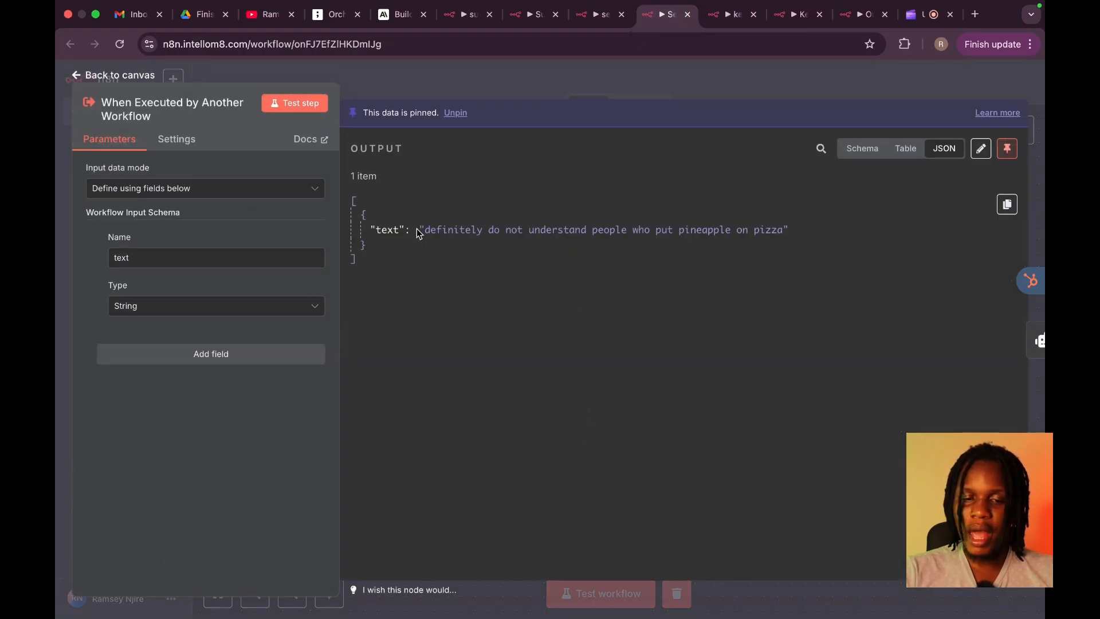
left_click_drag(421, 229, 815, 249)
key("super+c")
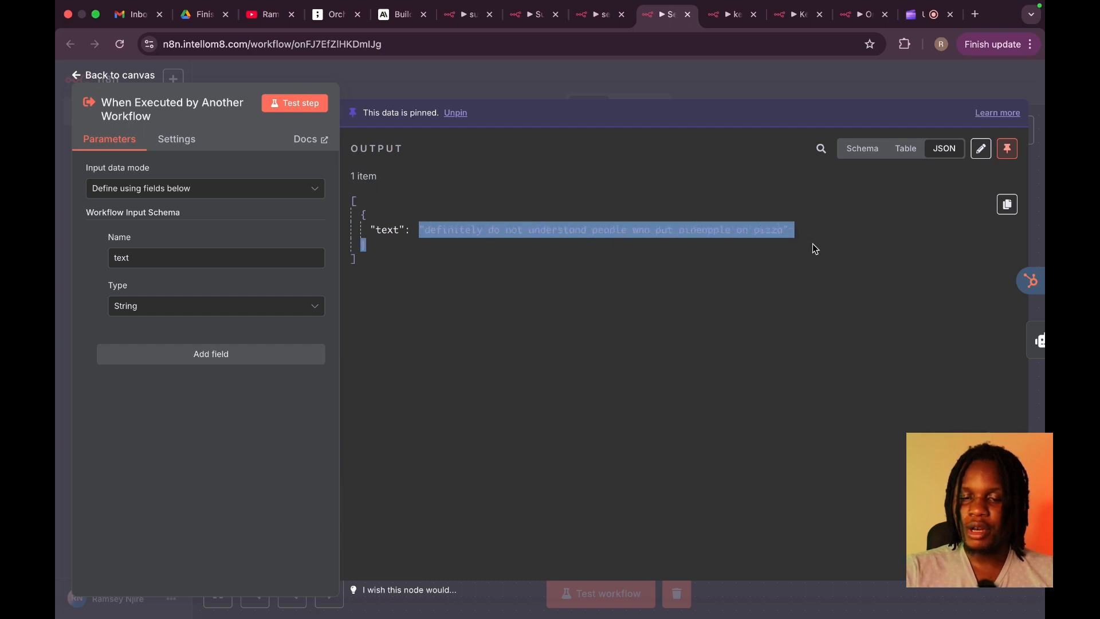
mouse_move(797, 3)
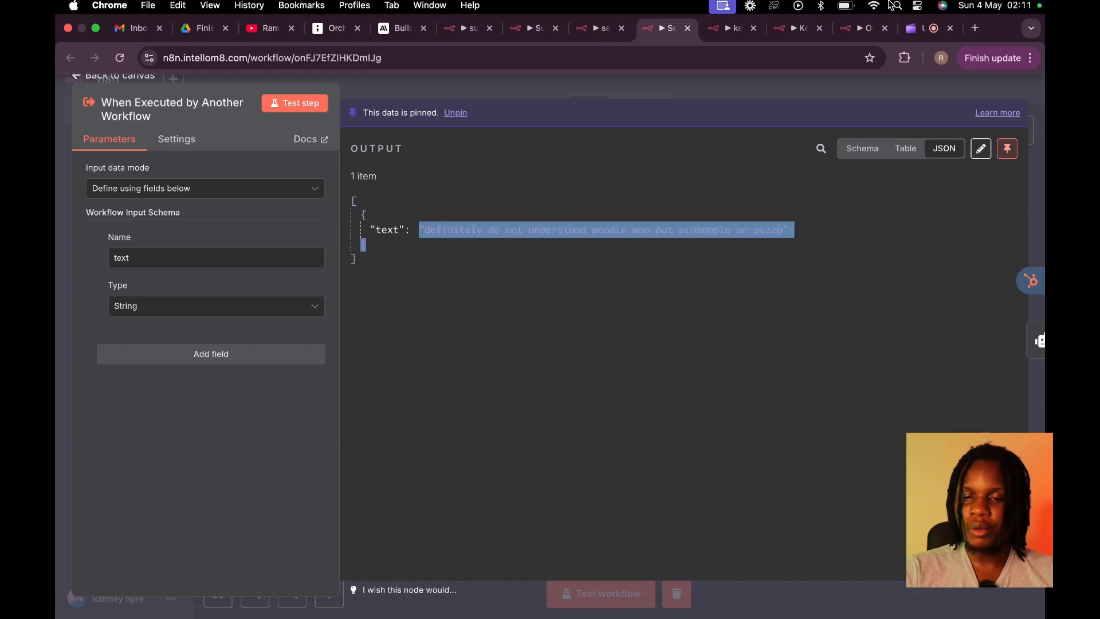
left_click(792, 31)
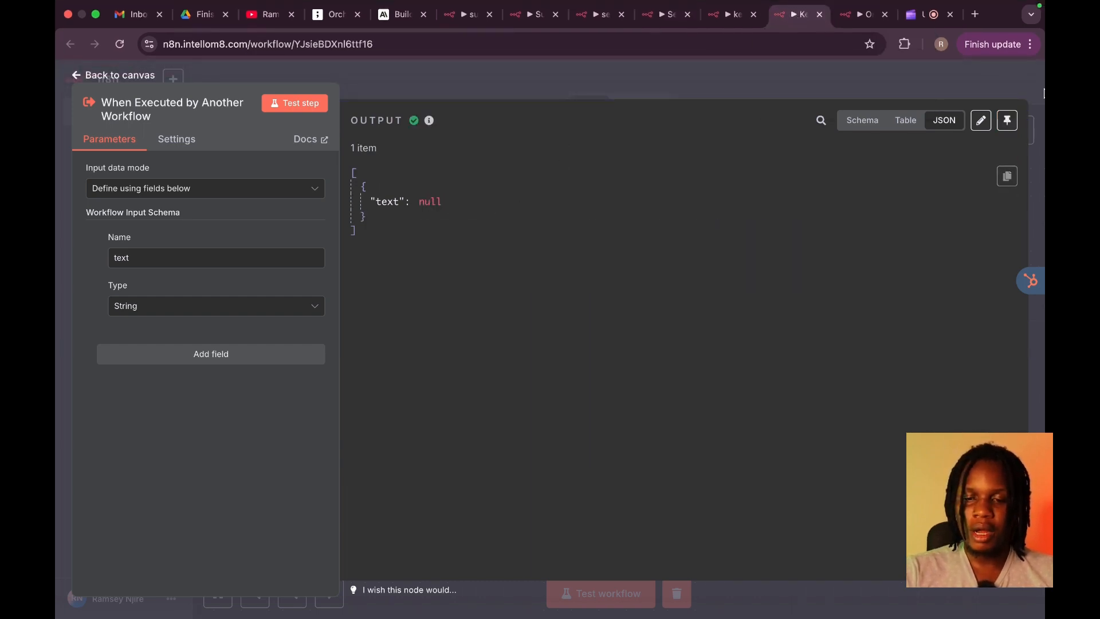
Step: Edit the Keywords Agent trigger's output, clear the null value of "text", and try to paste the copied sample there
left_click(978, 125)
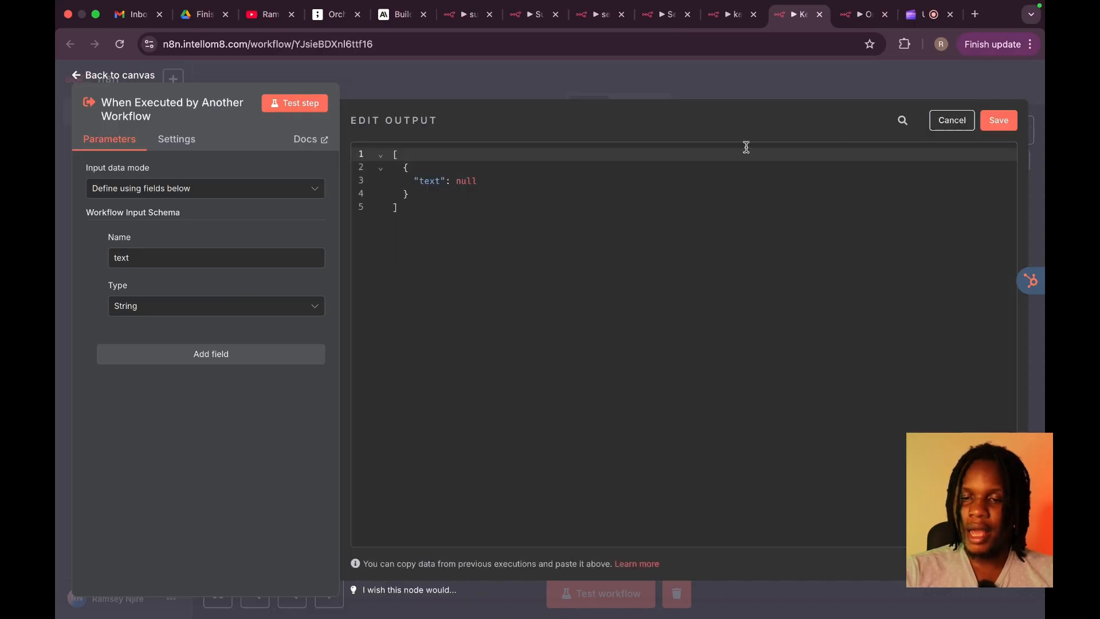
left_click(508, 179)
key("BackSpace")
key("super+v")
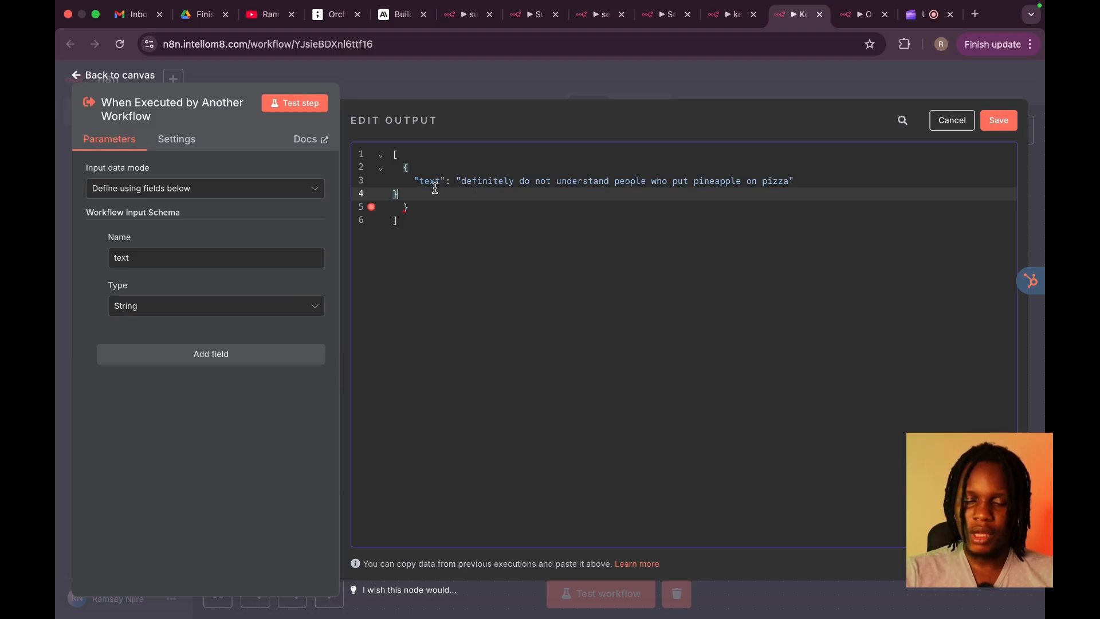
key("super+z")
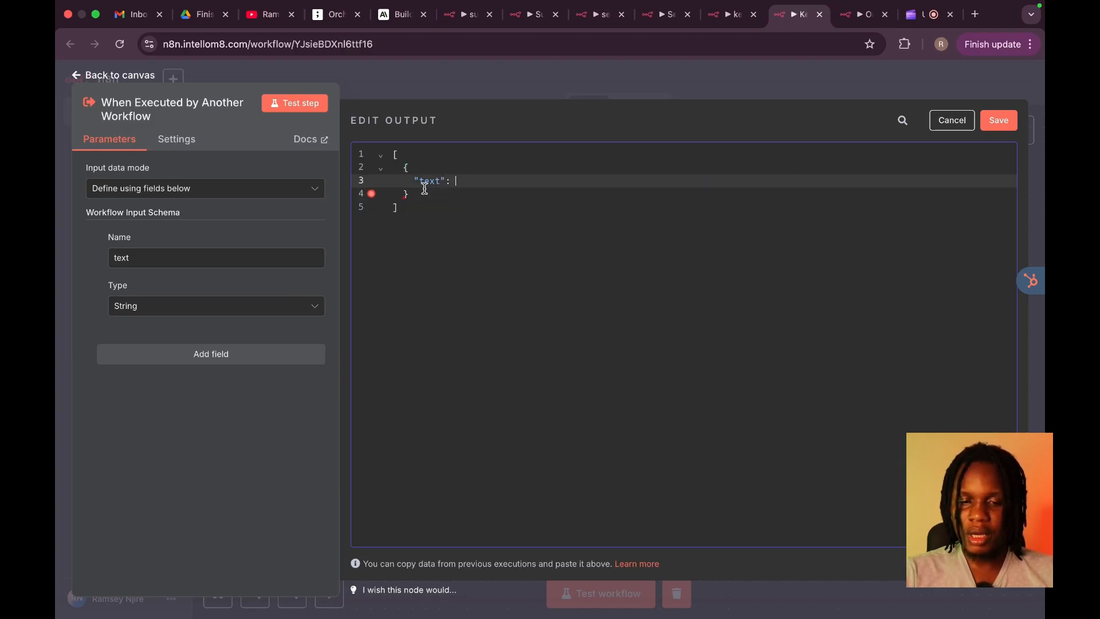
Step: Copy only the quoted pineapple-on-pizza sentence, without the closing brace, from the Sentiment Agent trigger's pinned output
mouse_move(723, 6)
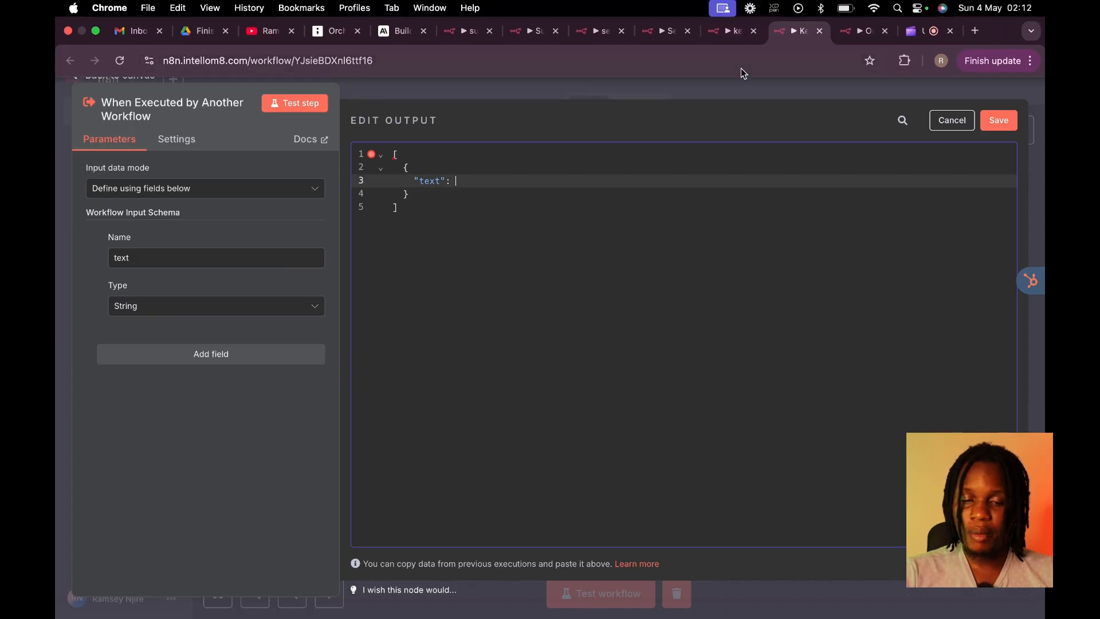
left_click(658, 31)
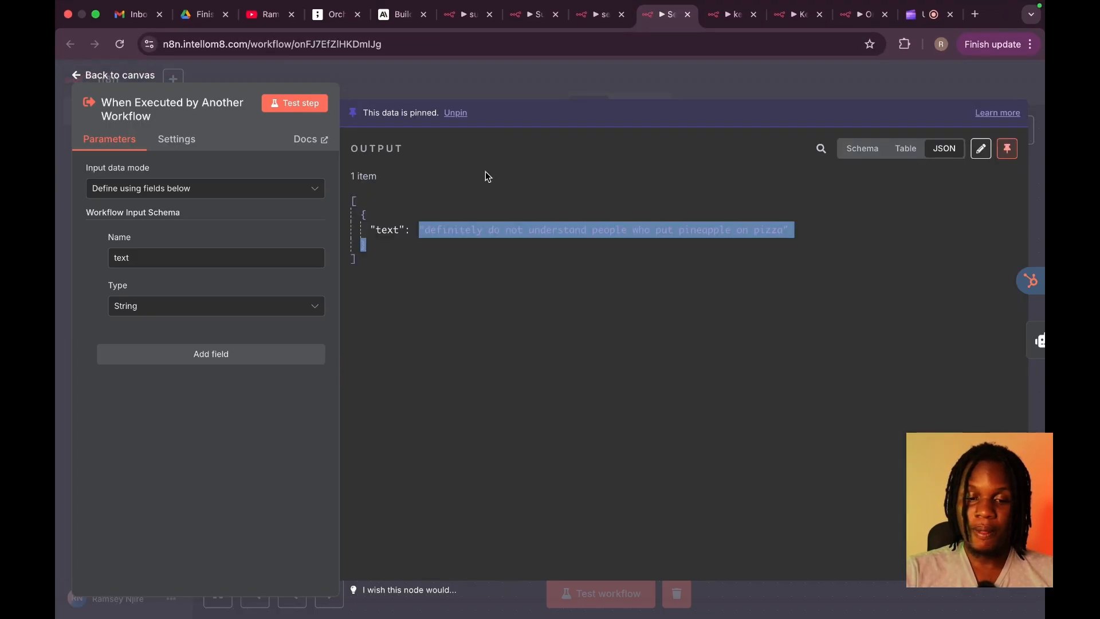
left_click(499, 225)
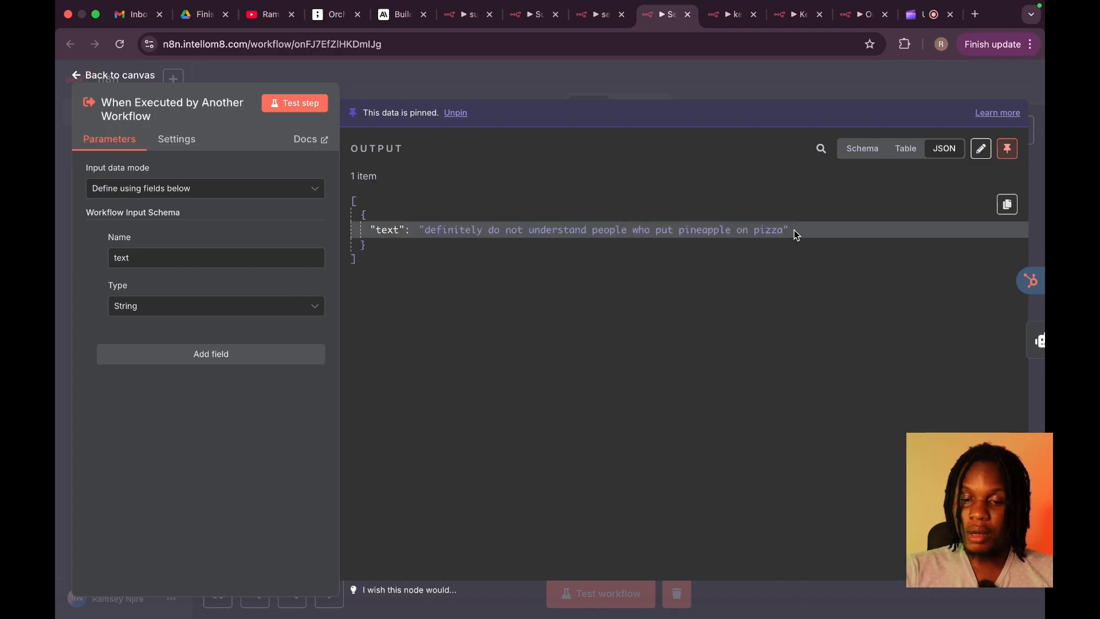
left_click_drag(793, 230, 418, 233)
key("super+c")
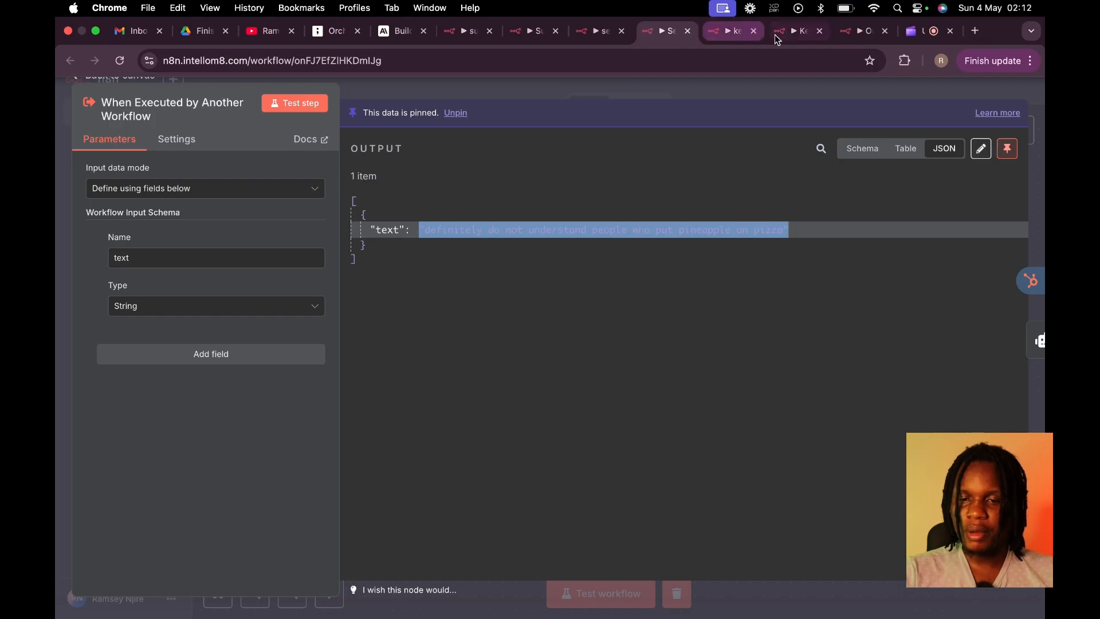
Step: Set the Keywords Agent trigger's mock "text" to "definitely do not understand people who put pineapple on pizza", then save the output and workflow
left_click(782, 31)
key("super+v")
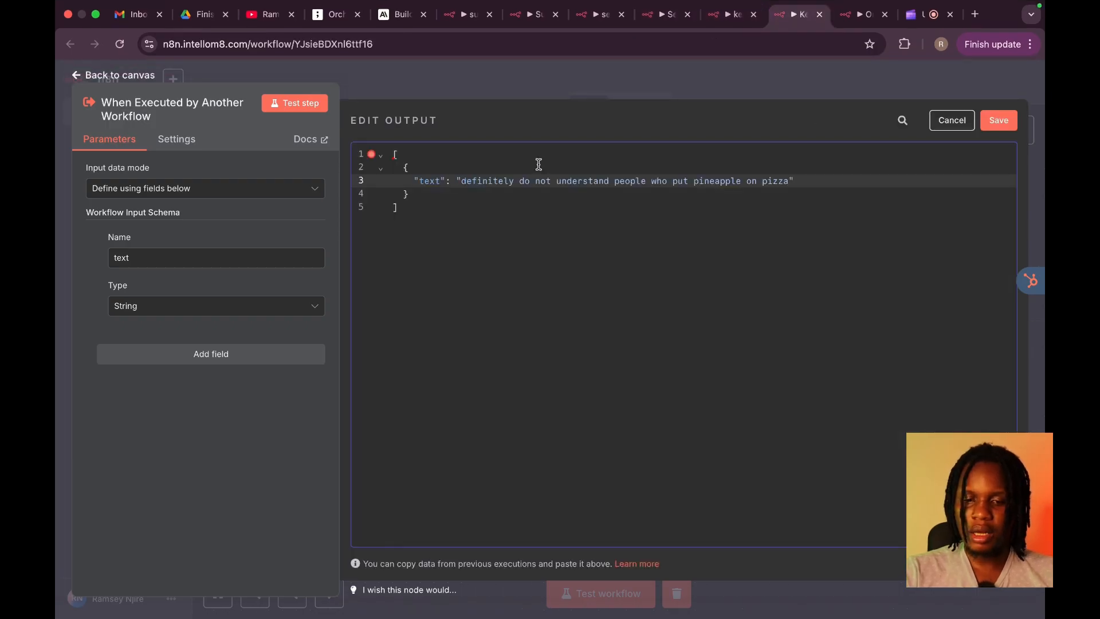
left_click(999, 120)
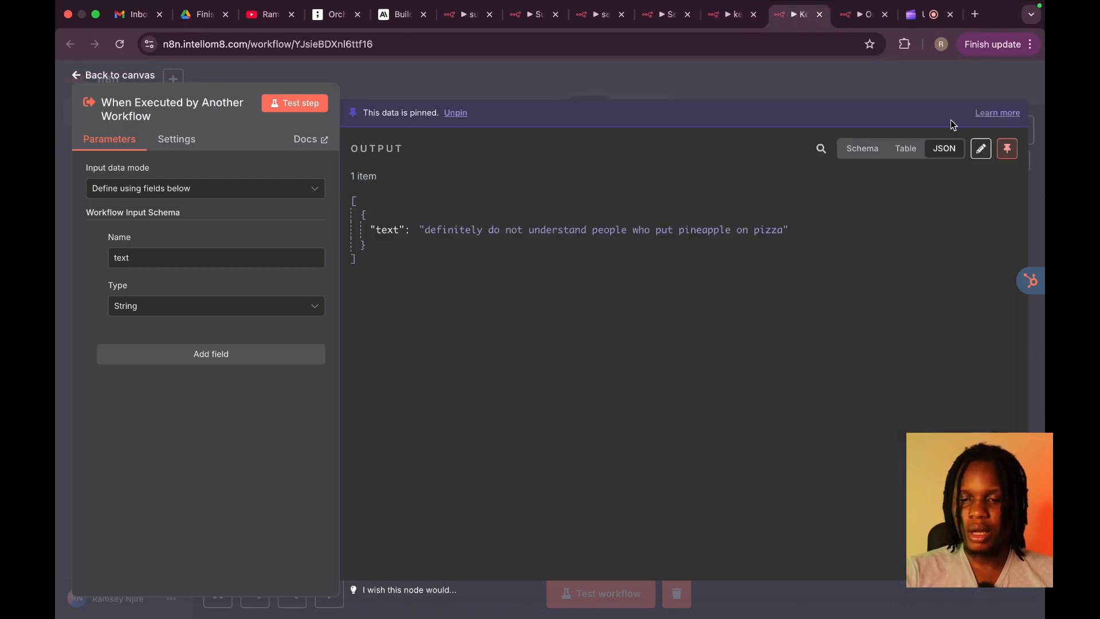
left_click(903, 92)
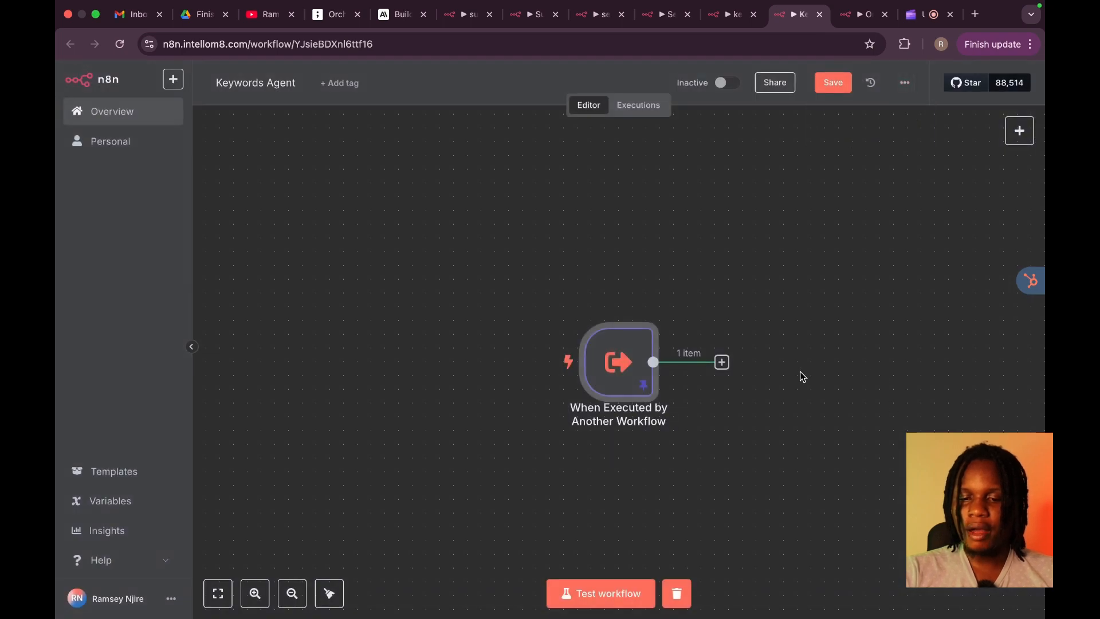
left_click(833, 82)
Step: Add an AI Agent node after the When Executed by Another Workflow trigger
scroll(686, 282, "right", 4)
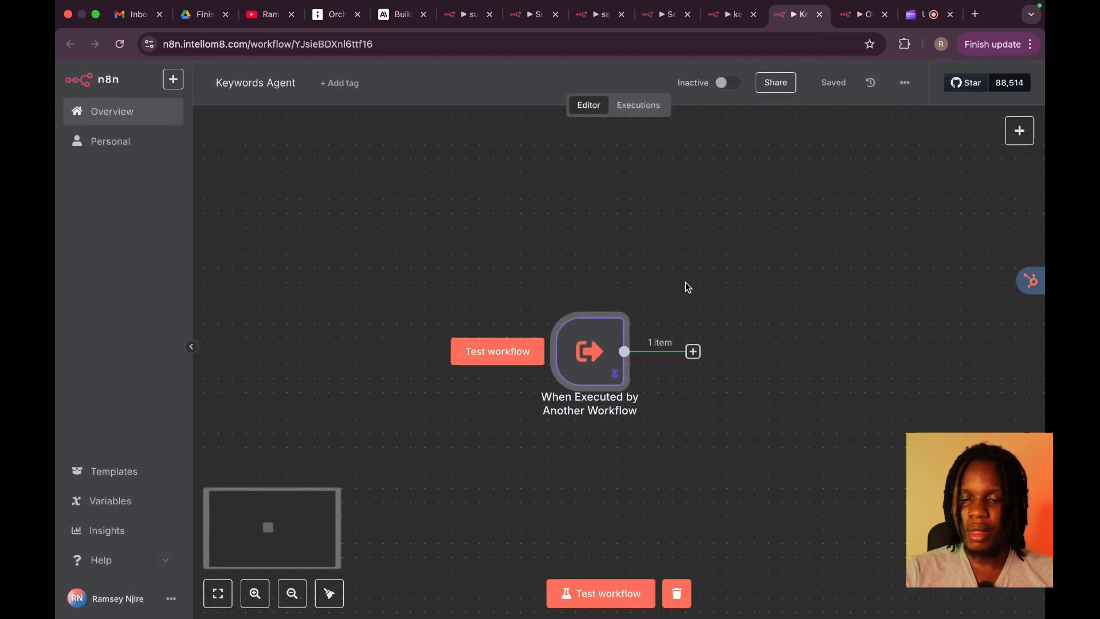
left_click(613, 354)
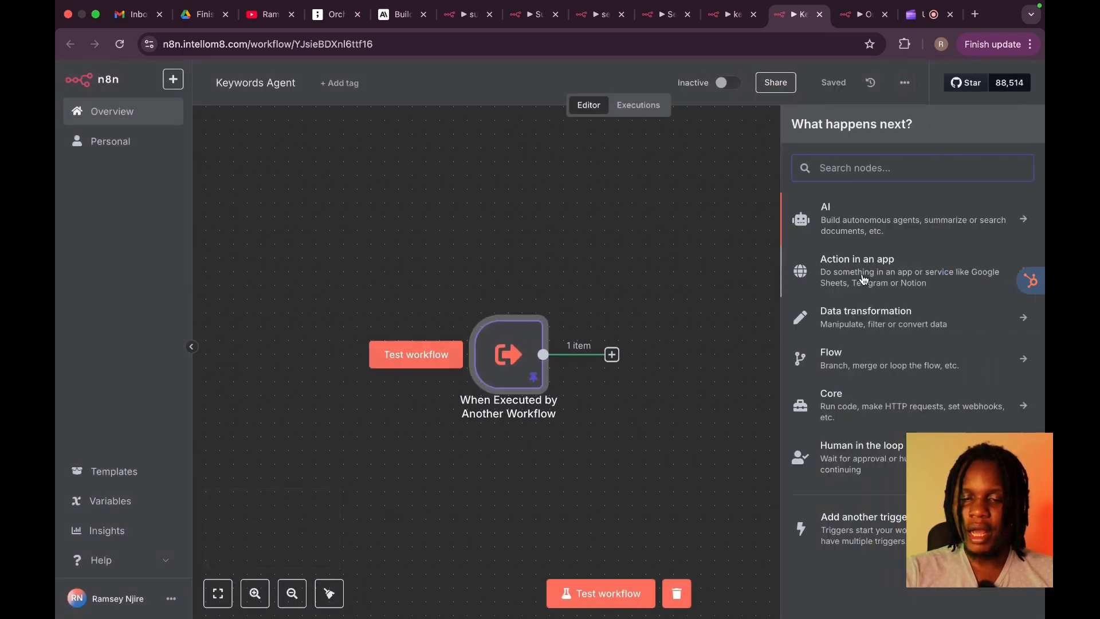
left_click(868, 219)
left_click(855, 303)
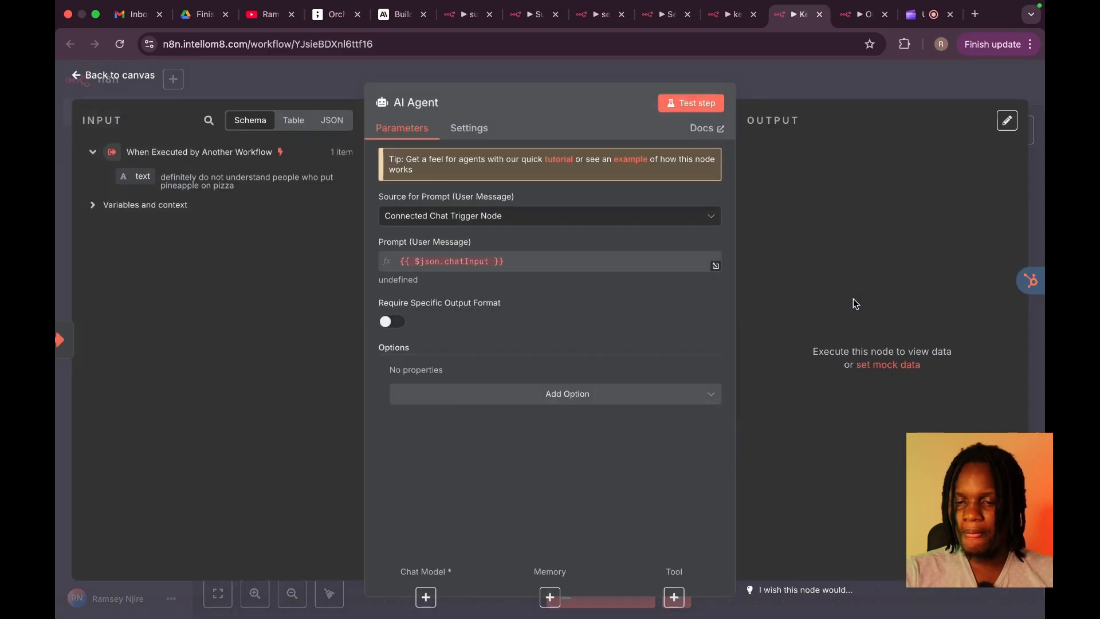
Step: Set the agent's prompt source to Define below, map the trigger's text field as the prompt, and add a System Message option
left_click(523, 218)
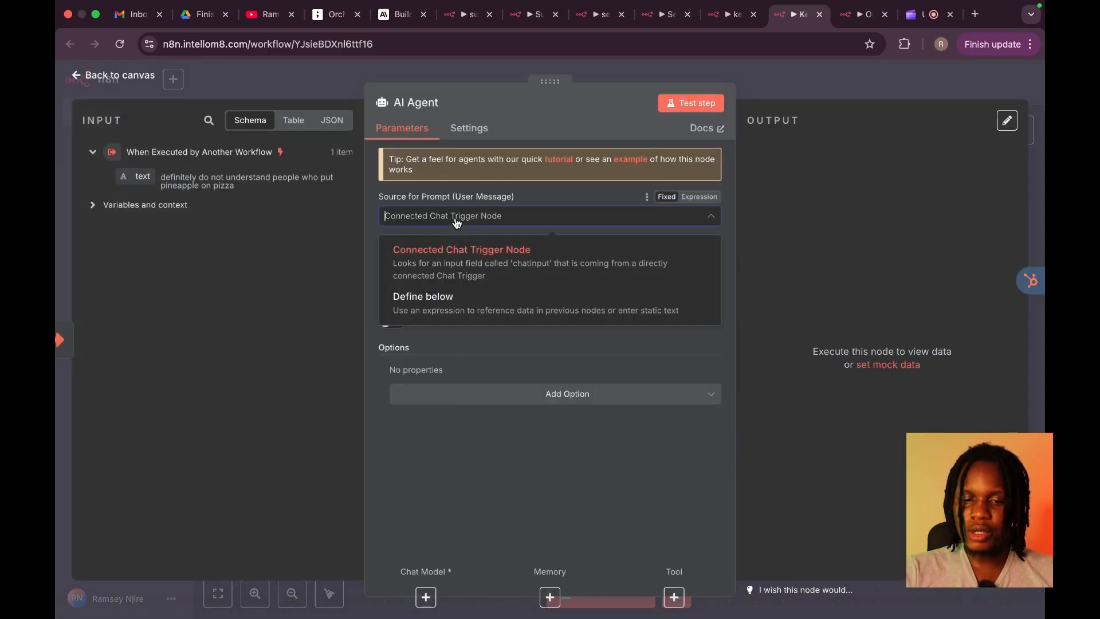
left_click(470, 307)
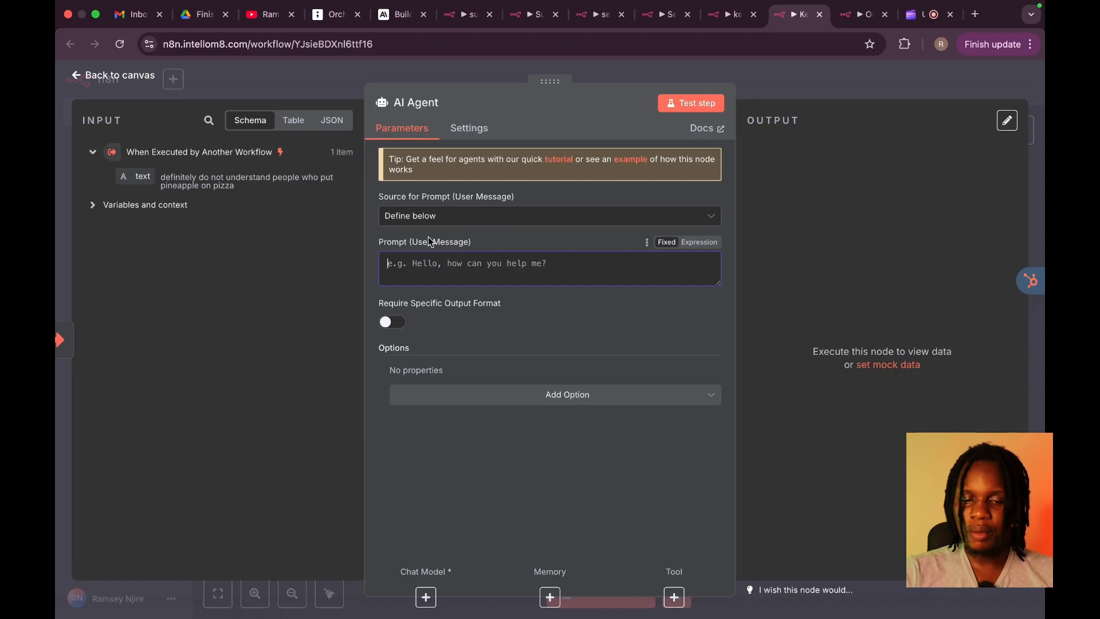
left_click_drag(143, 176, 440, 257)
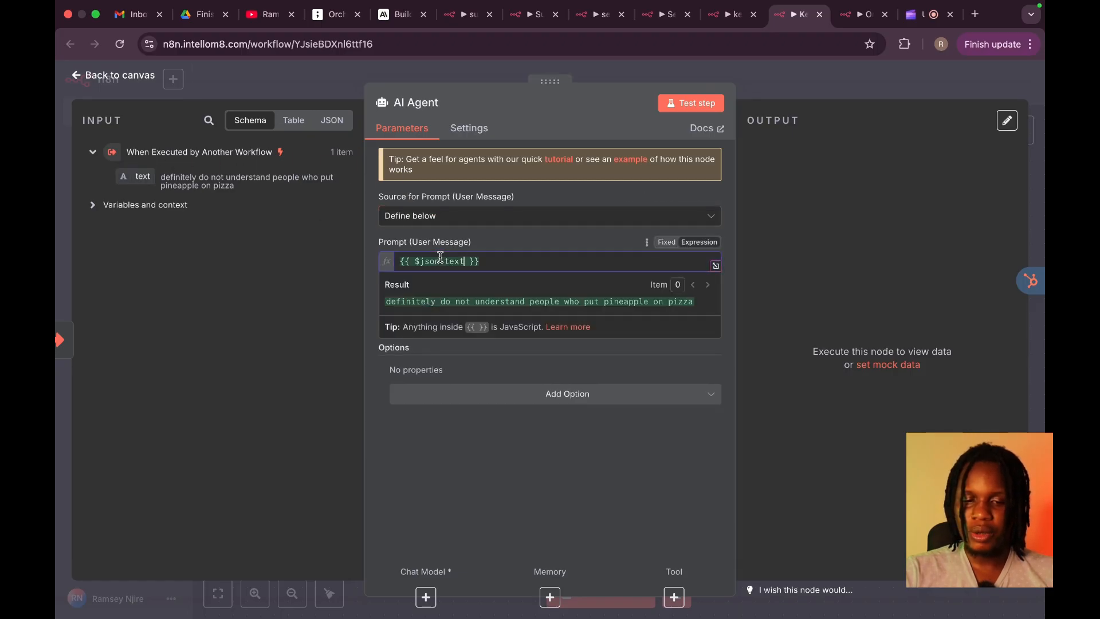
left_click(483, 397)
left_click(454, 427)
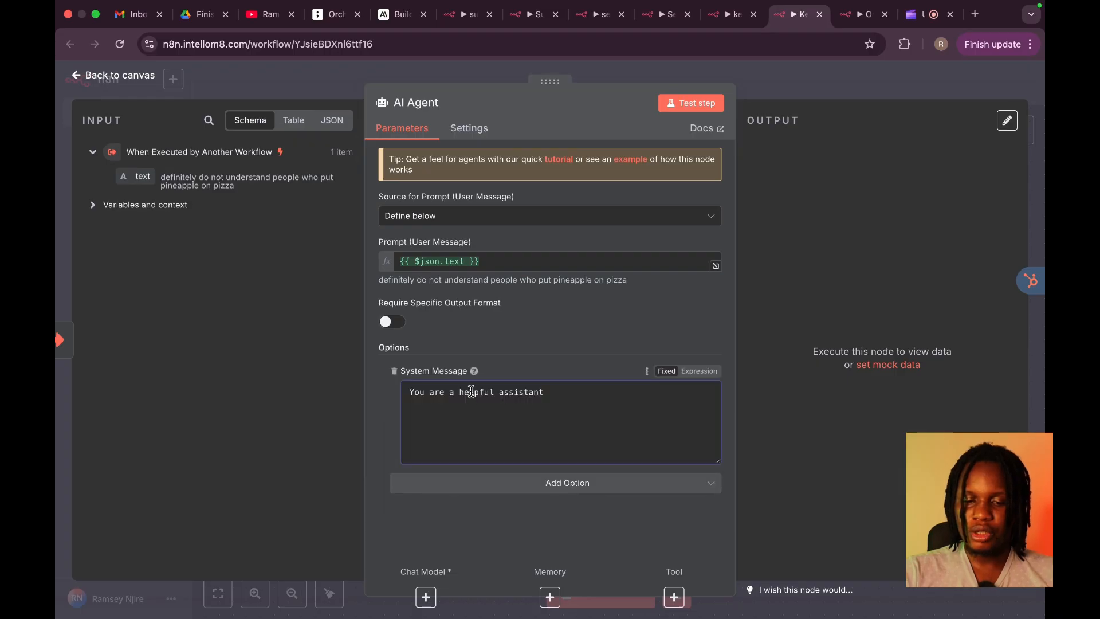
Step: Review and copy the full system message from the existing keywordsAgent workflow's Keywords Agent node, then return to the new AI Agent
left_click(729, 14)
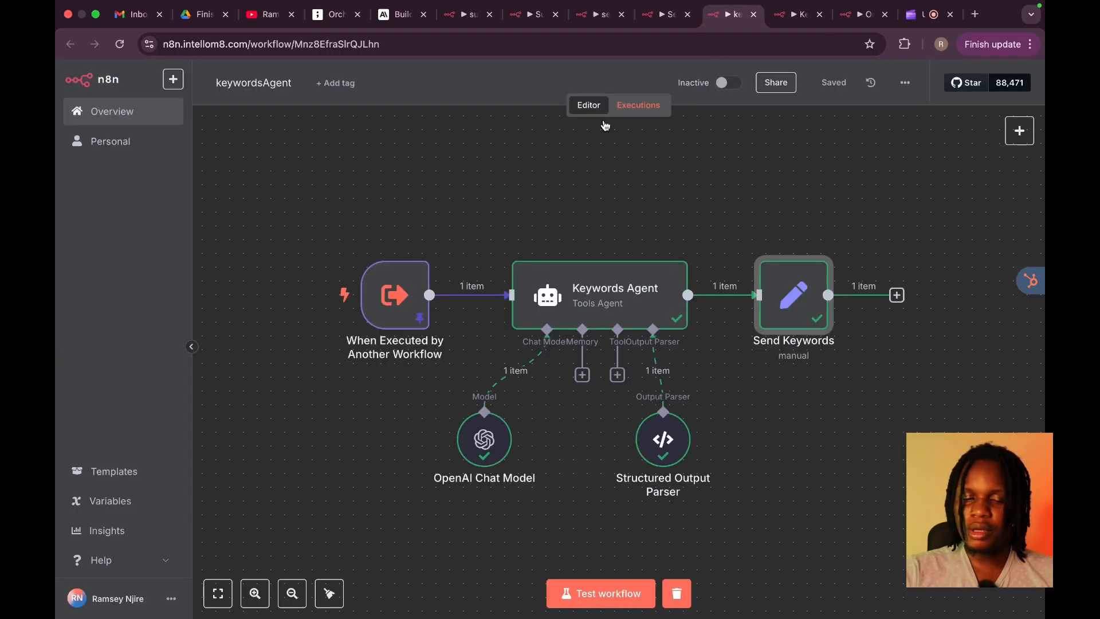
left_click(617, 312)
double_click(617, 312)
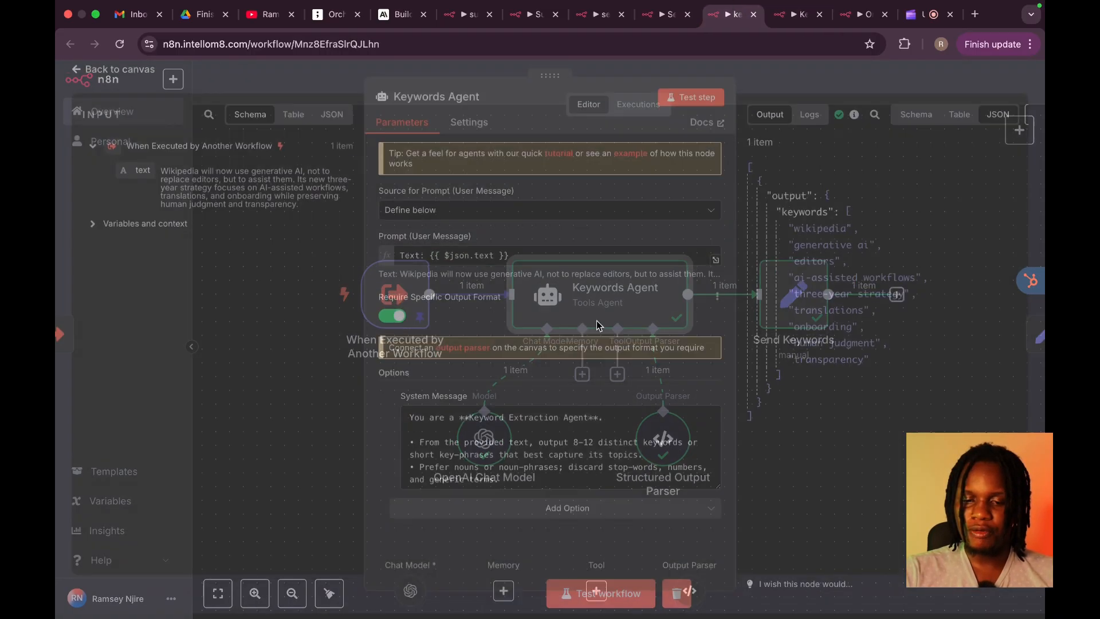
left_click_drag(718, 492, 719, 560)
scroll(593, 509, "down", 3)
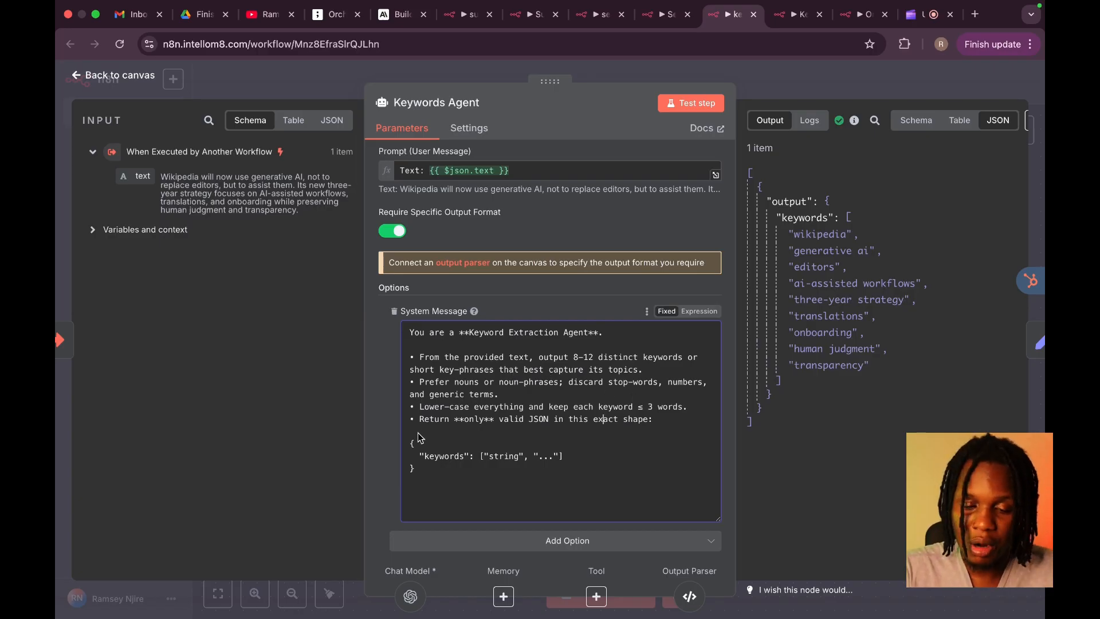
left_click_drag(424, 479, 410, 446)
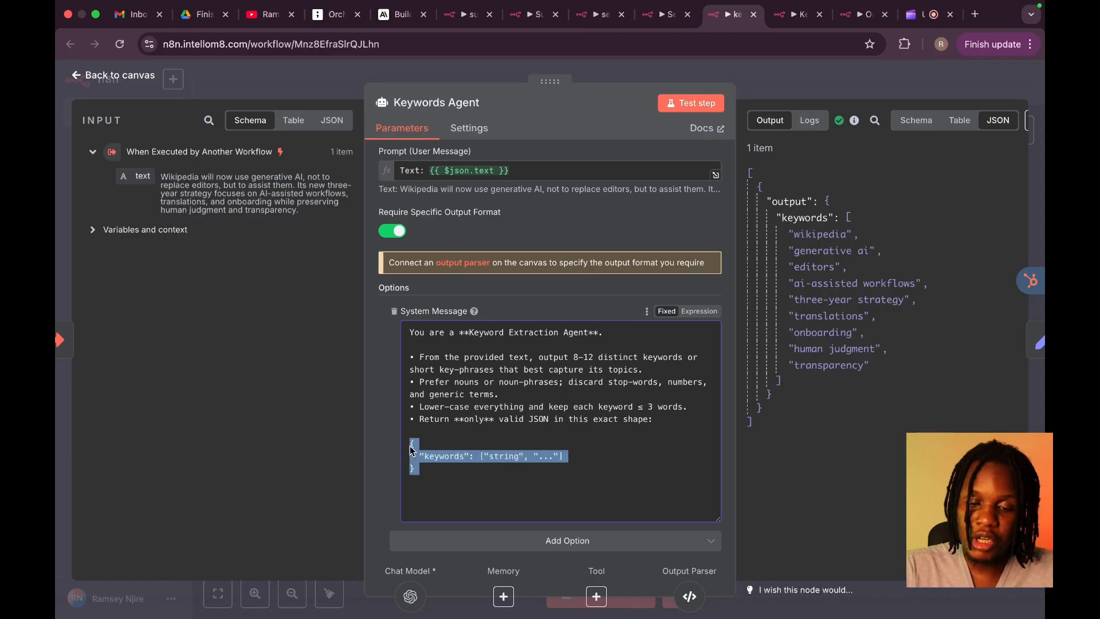
left_click(425, 464)
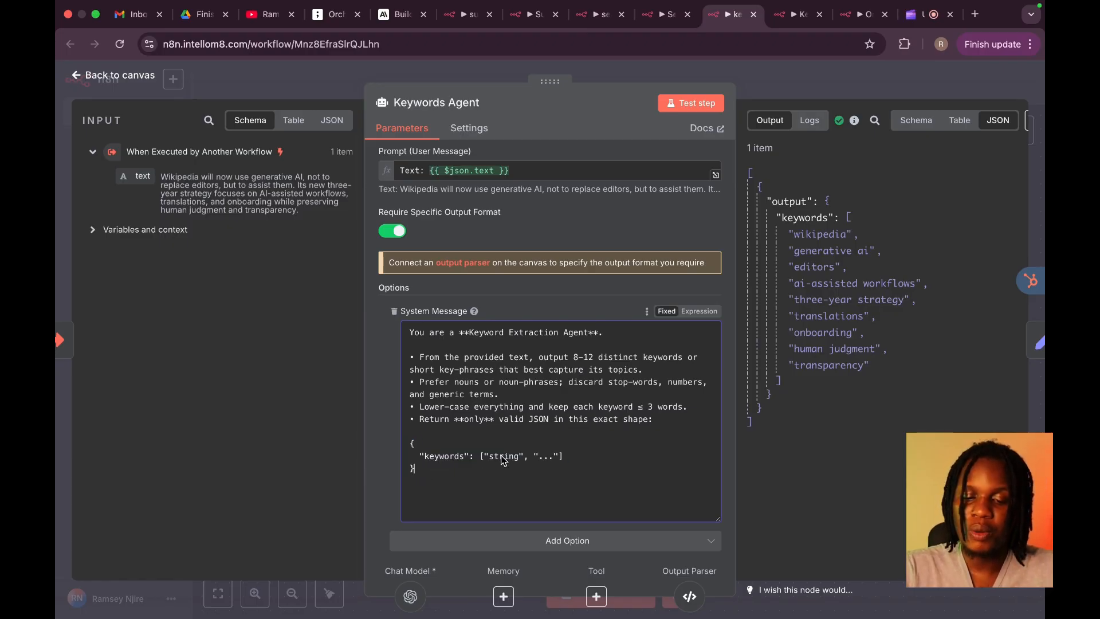
left_click_drag(489, 458, 521, 463)
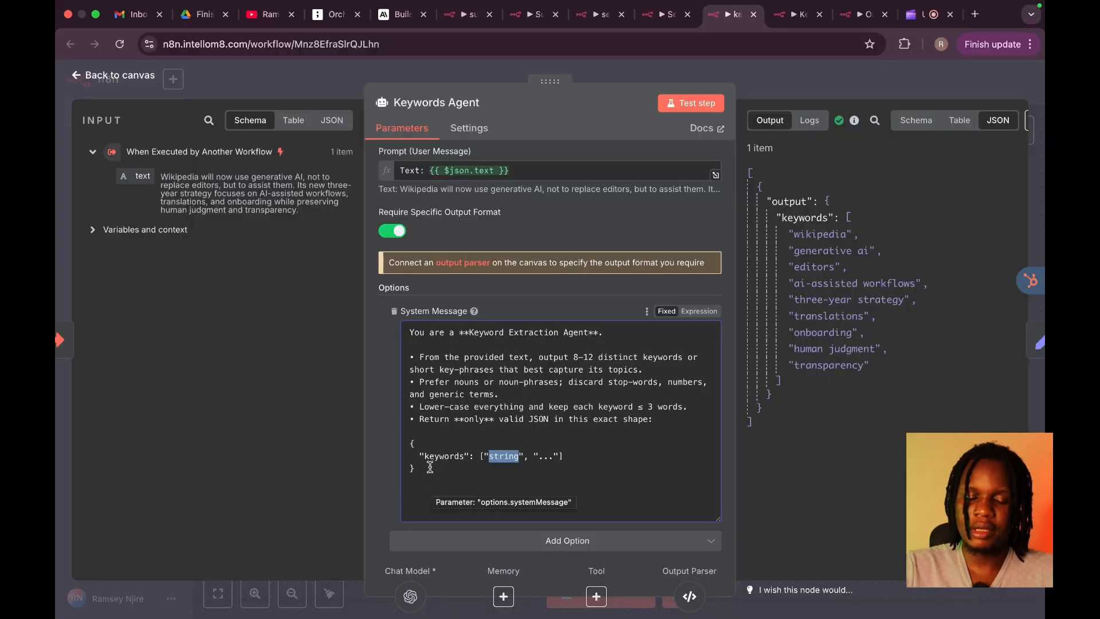
left_click_drag(425, 457, 399, 334)
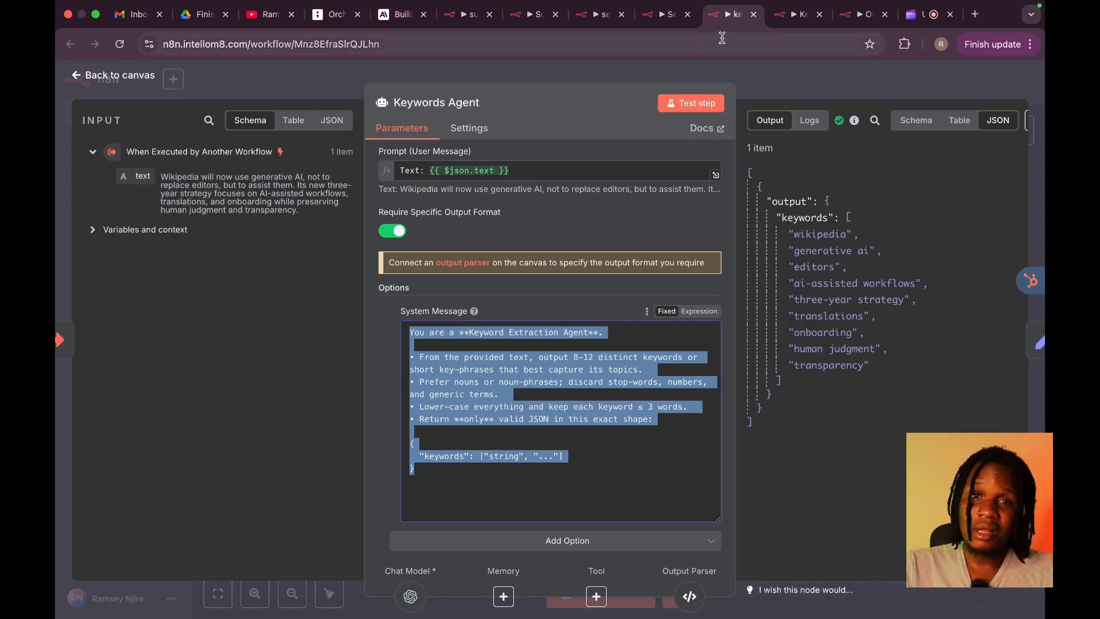
left_click(802, 14)
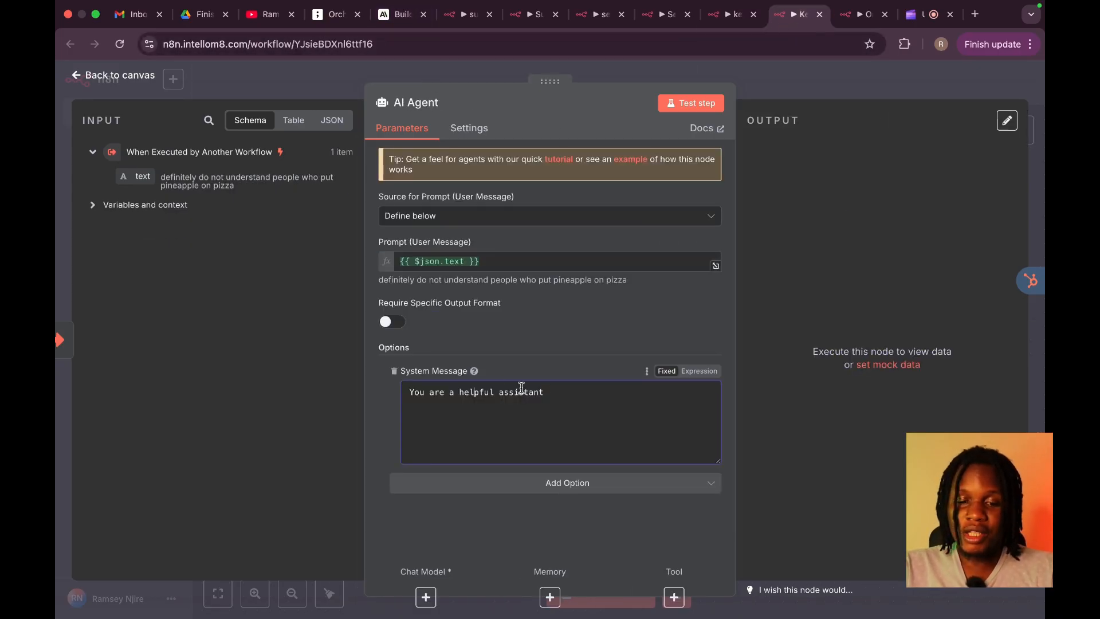
Step: Replace the AI Agent's default system message with the copied Keyword Extraction Agent prompt and return to the canvas
left_click_drag(545, 388, 393, 392)
key("super+v")
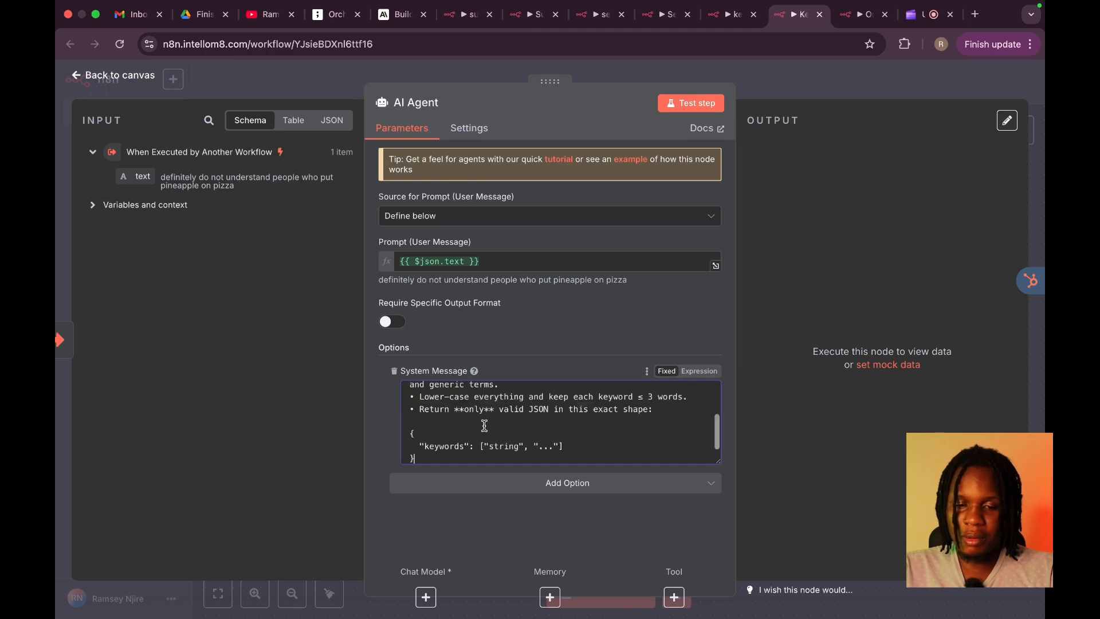
scroll(487, 427, "up", 5)
scroll(487, 427, "down", 5)
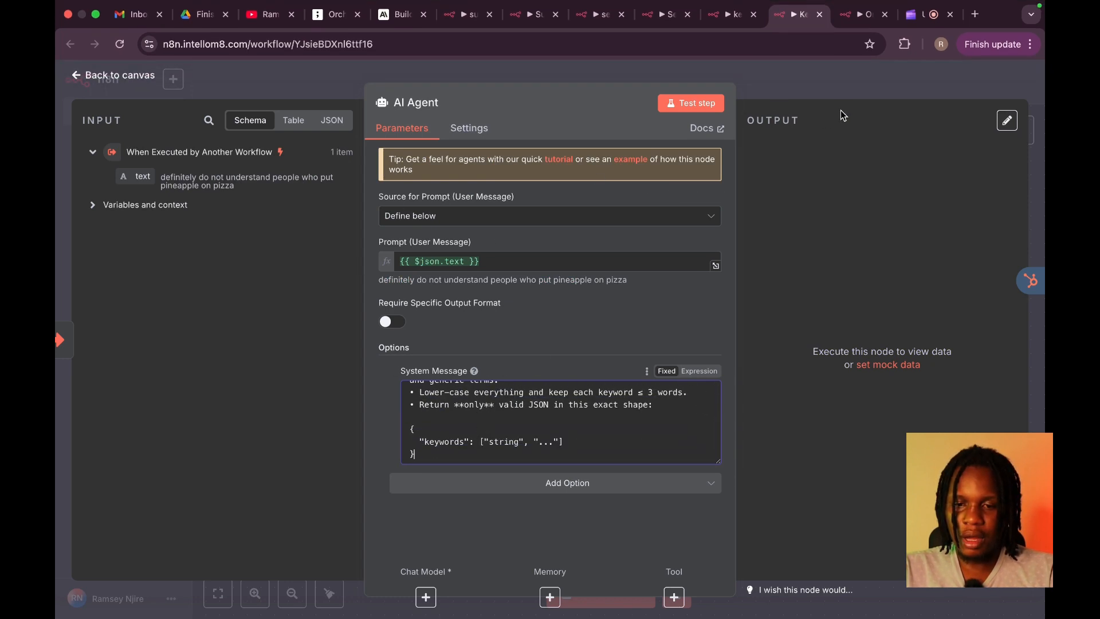
left_click(846, 74)
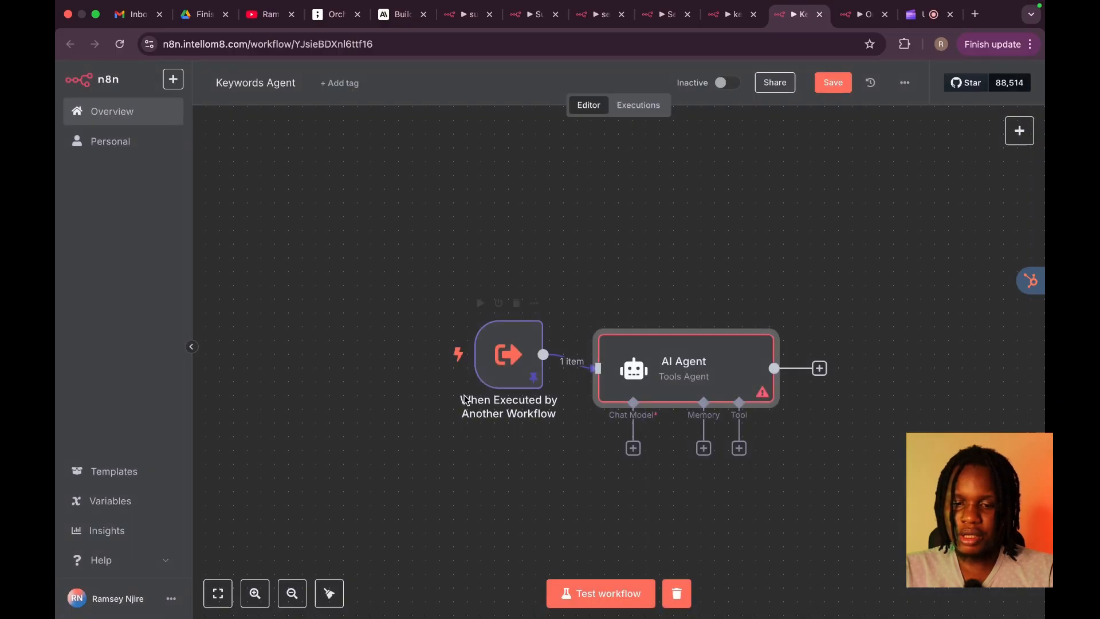
Step: Attach an OpenAI Chat Model using gpt-4o-mini as the AI Agent's chat model, with no additional options
left_click(633, 448)
scroll(887, 591, "down", 3)
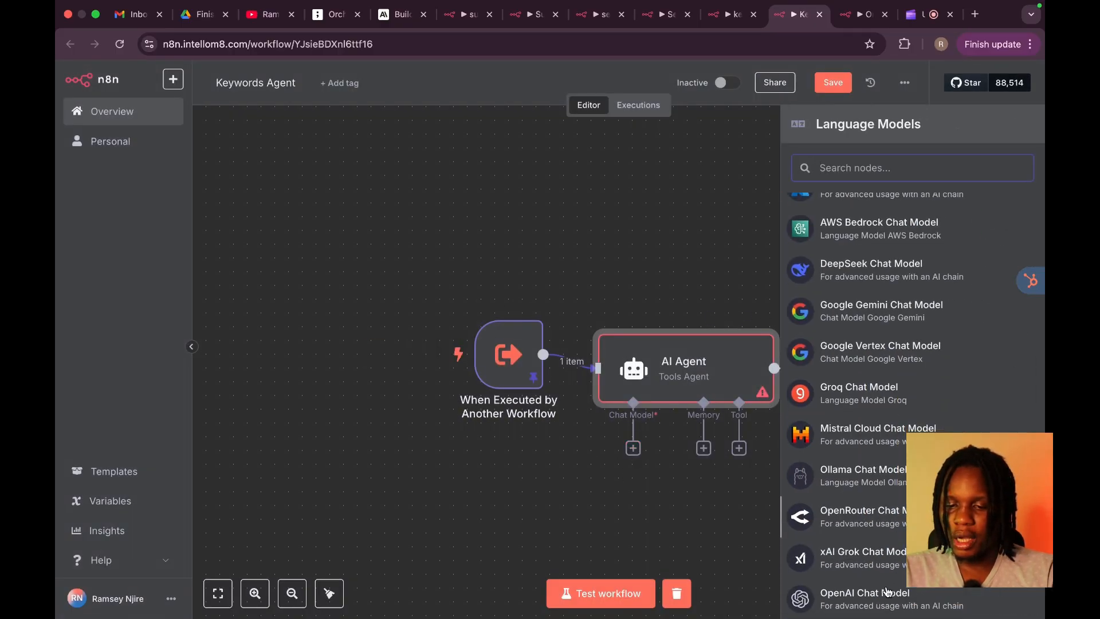
left_click(887, 592)
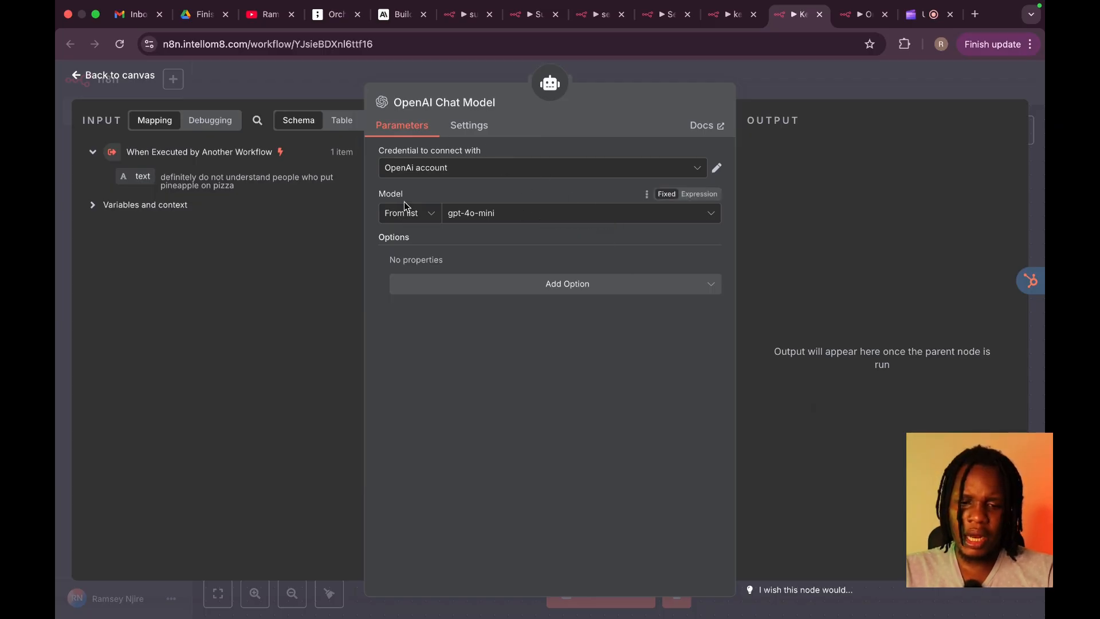
left_click(532, 285)
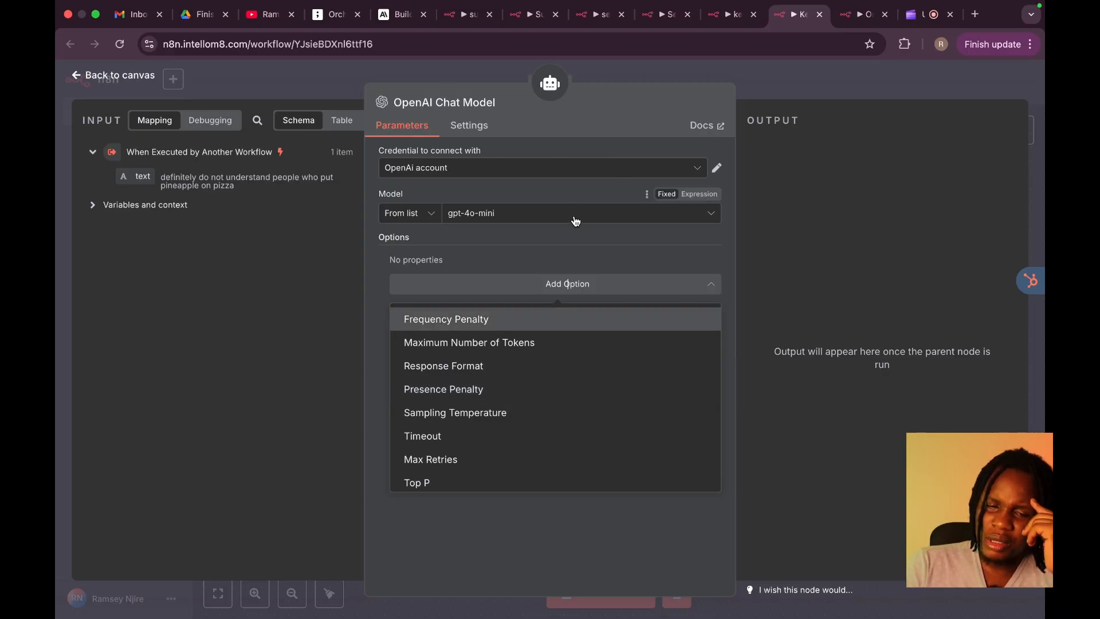
left_click(589, 249)
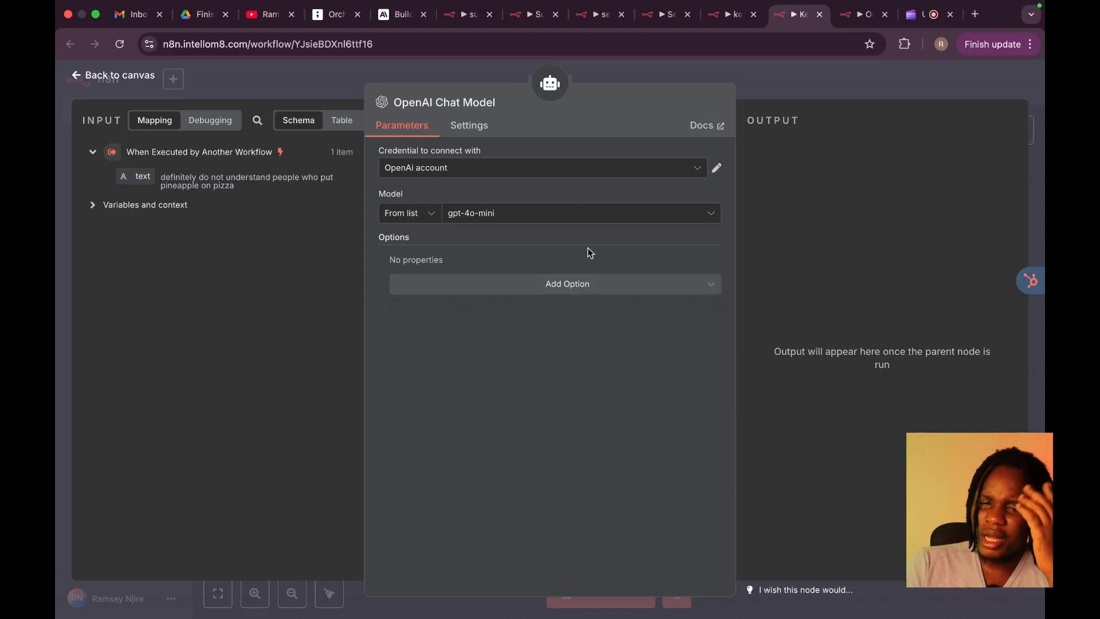
left_click(806, 84)
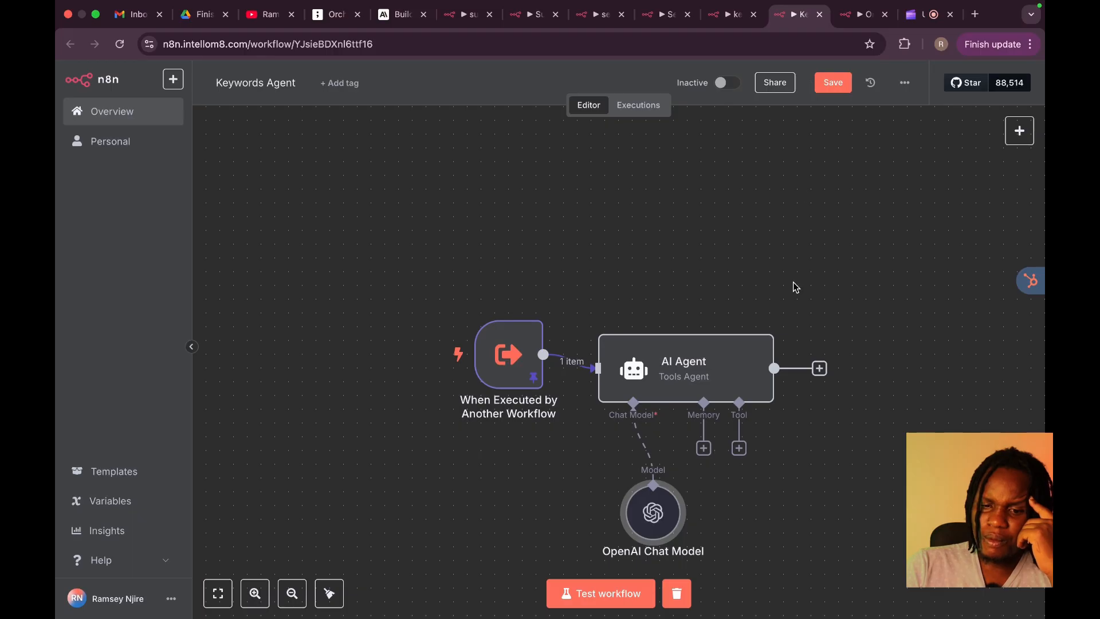
left_click(820, 368)
left_click(675, 253)
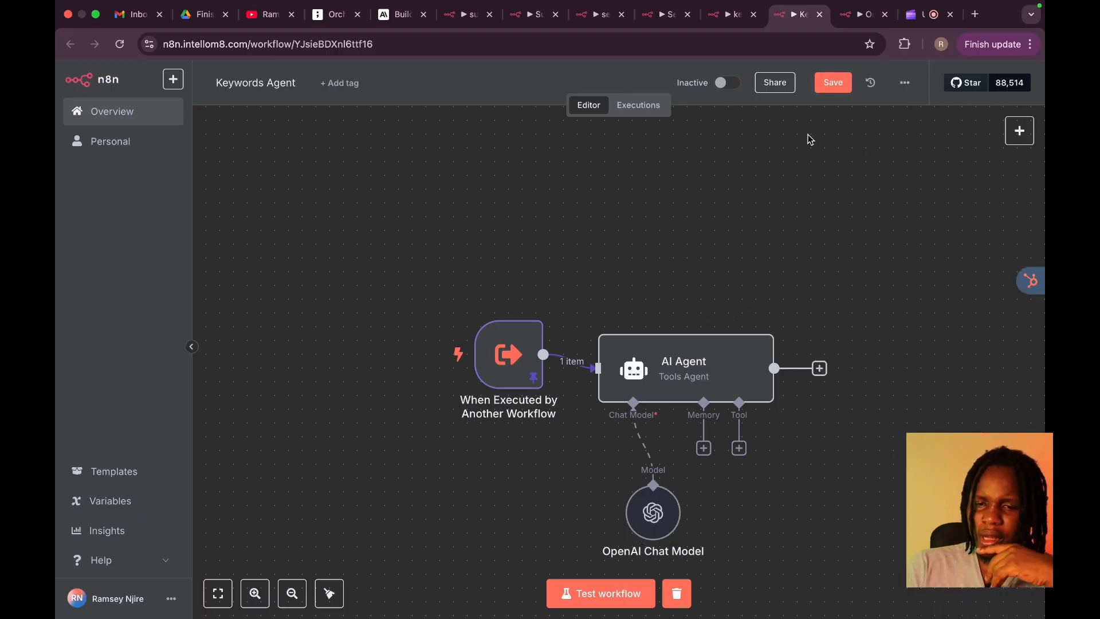
Step: Save the Keywords Agent workflow, test it with the mock text, and inspect the AI Agent's output
left_click(833, 82)
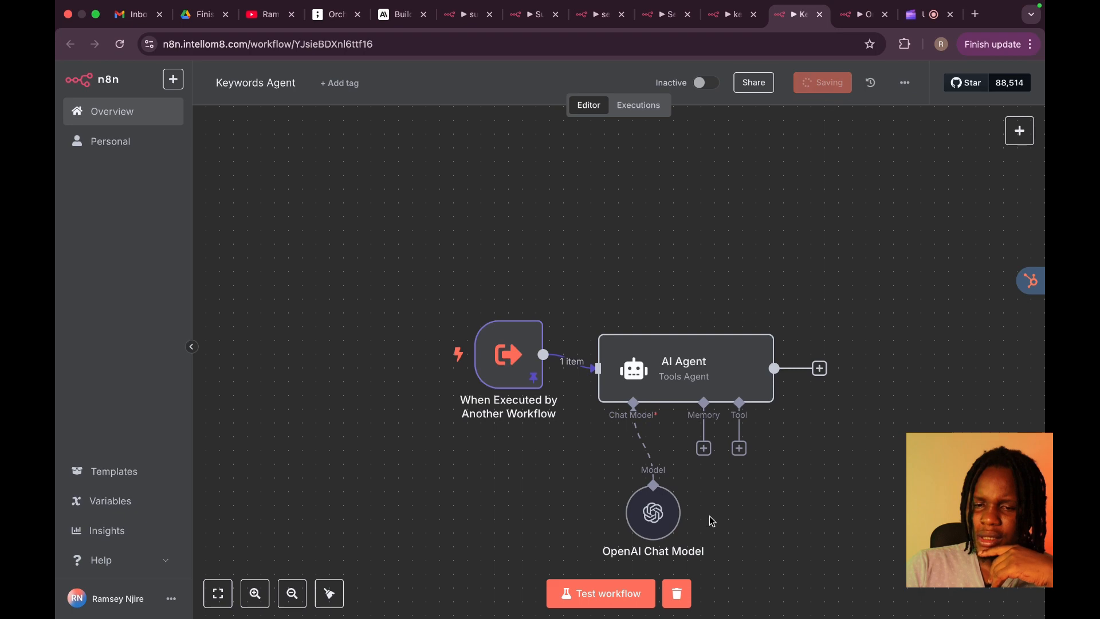
left_click(600, 593)
left_click_drag(518, 372, 519, 386)
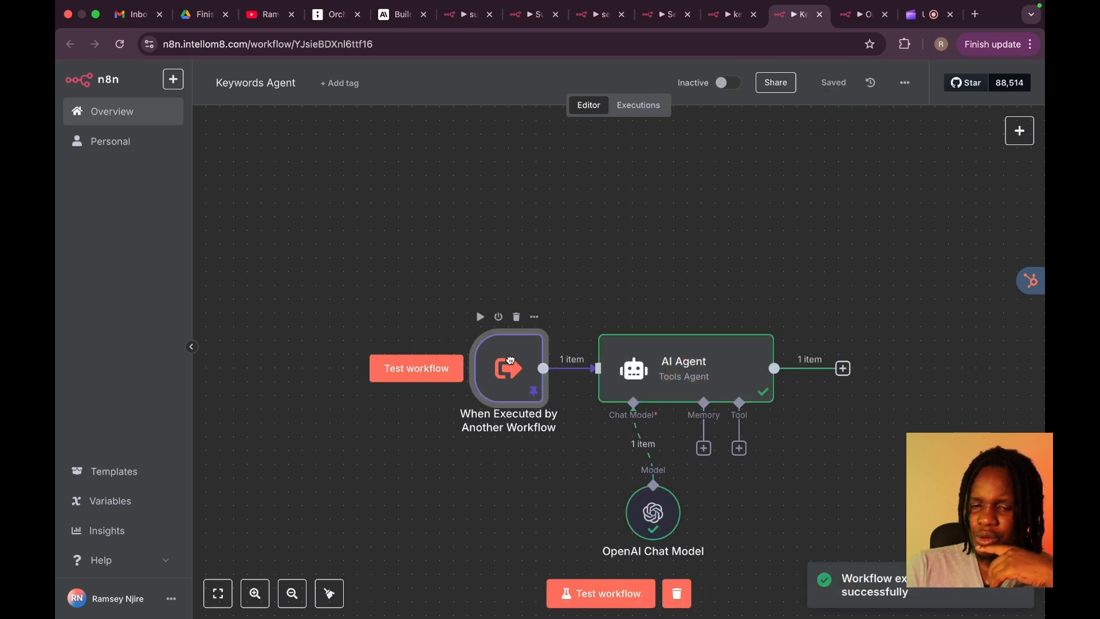
double_click(726, 401)
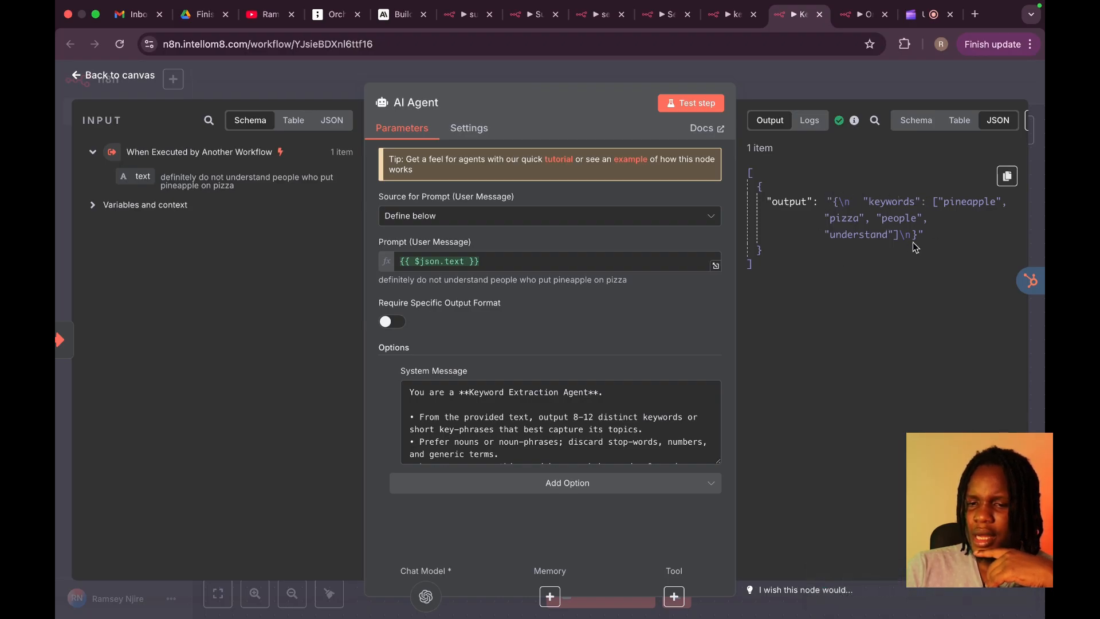
Step: Require a specific output format on the AI Agent and copy the JSON keywords shape from its system message
left_click(395, 322)
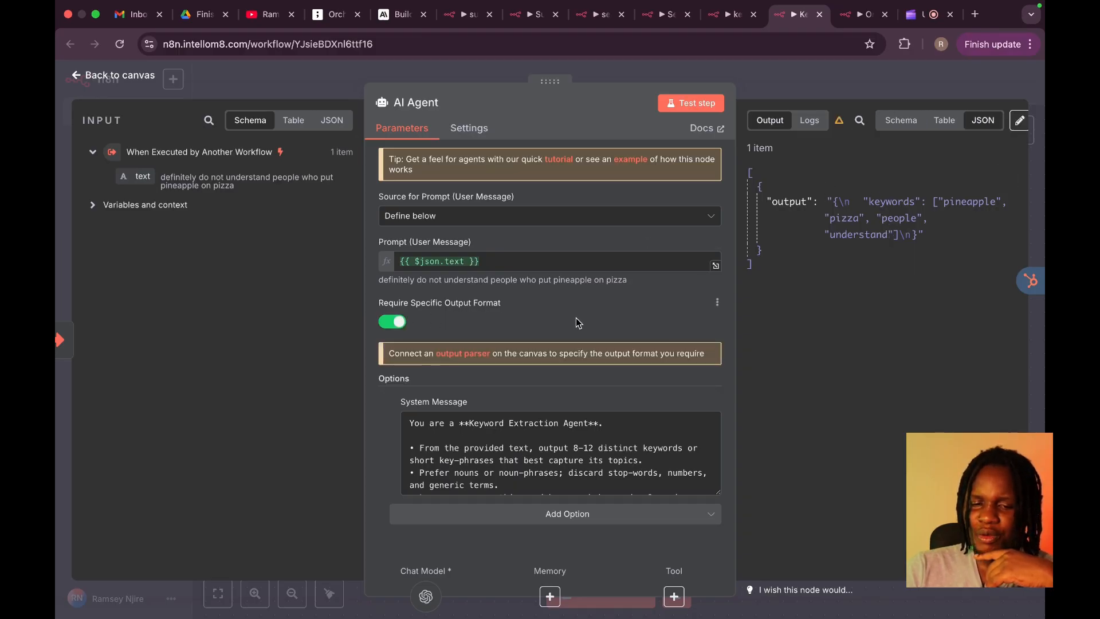
scroll(579, 442, "down", 3)
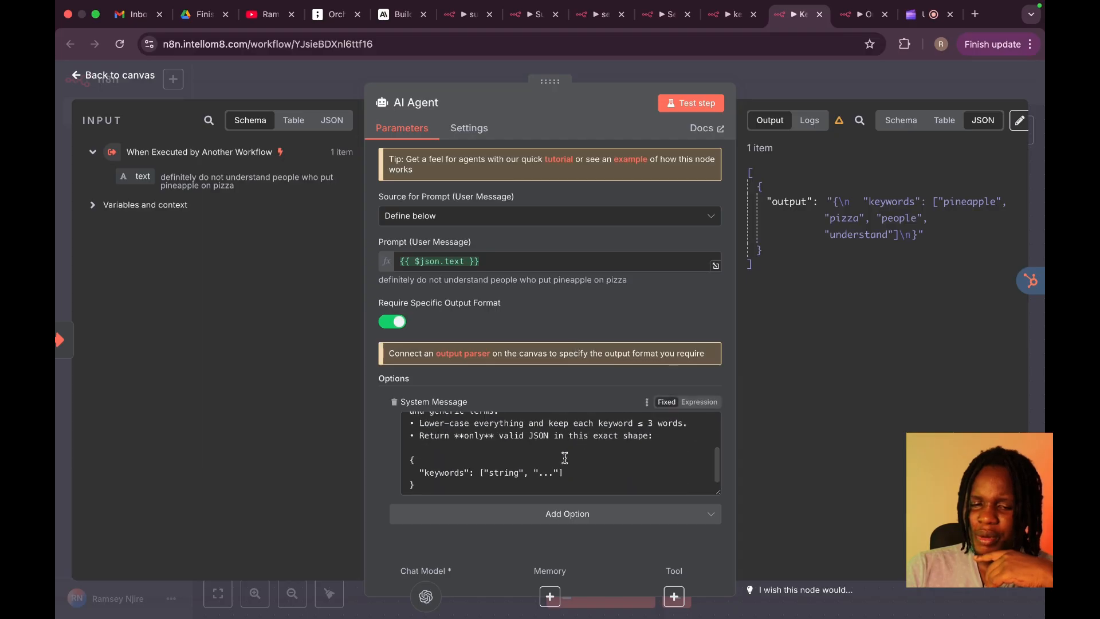
left_click_drag(431, 483, 401, 465)
key("ctrl+c")
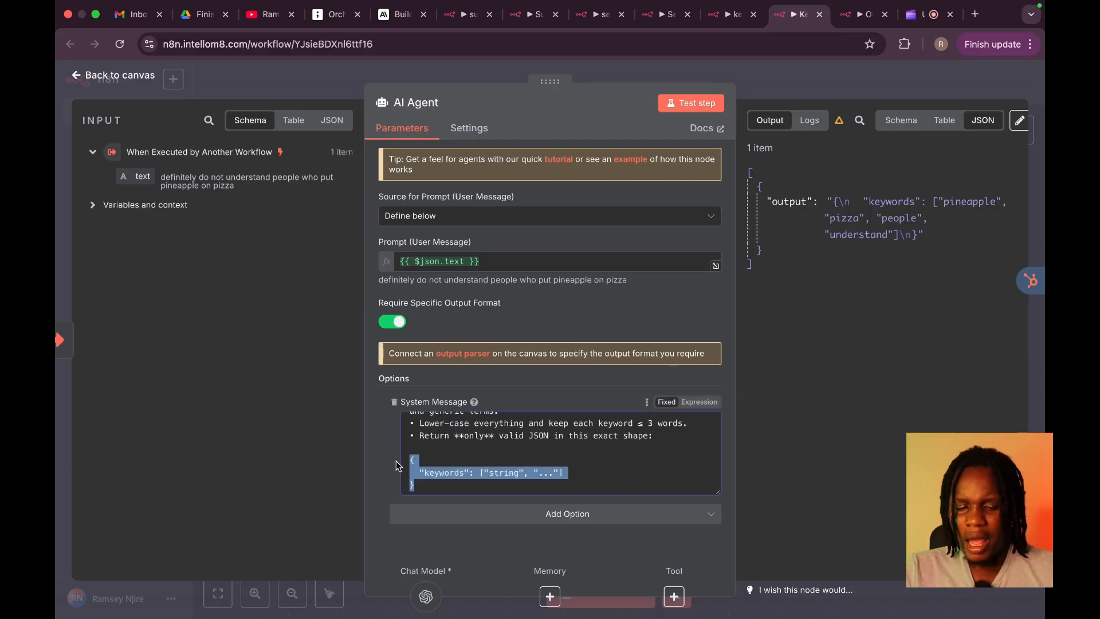
left_click(838, 72)
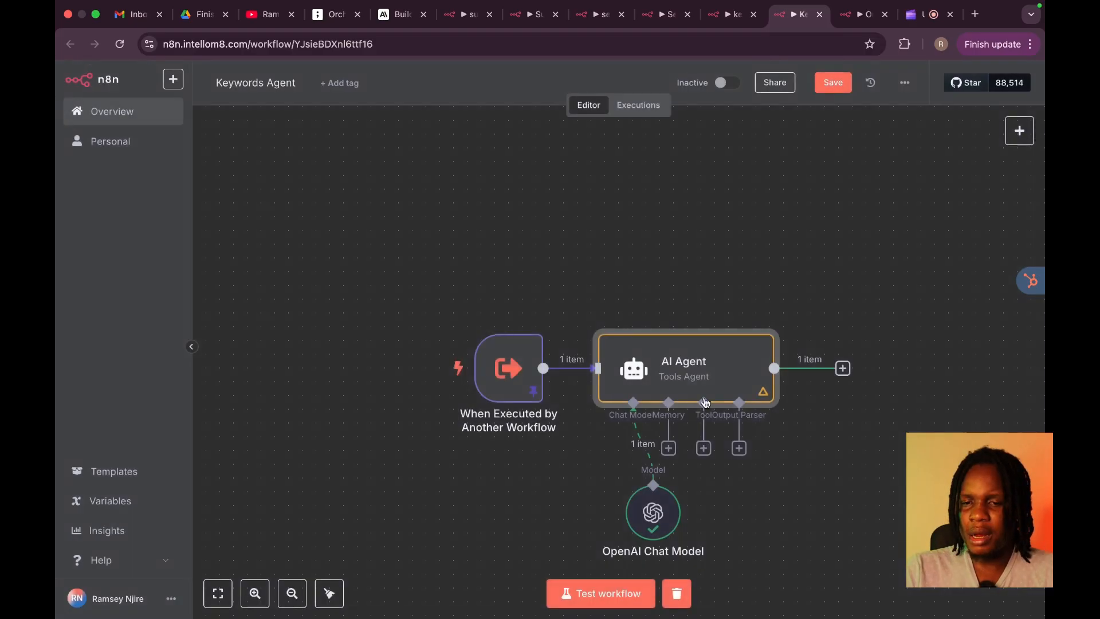
Step: Attach a Structured Output Parser to the AI Agent with the JSON example { "keywords": ["string", "..."] }
left_click(739, 448)
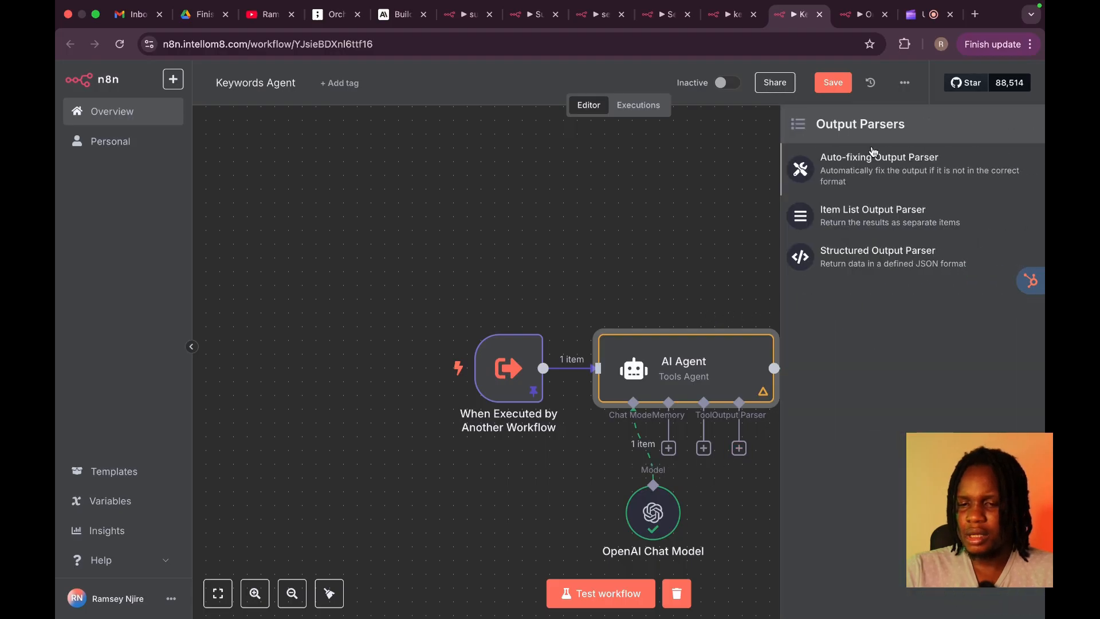
left_click(870, 249)
left_click(427, 302)
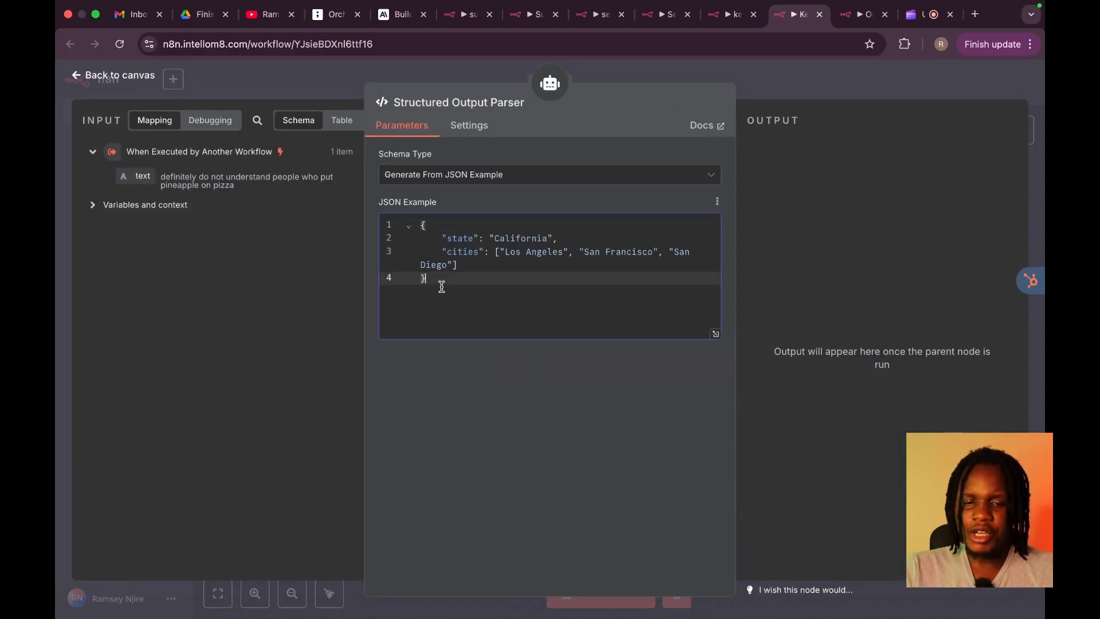
key("ctrl+a")
key("ctrl+v")
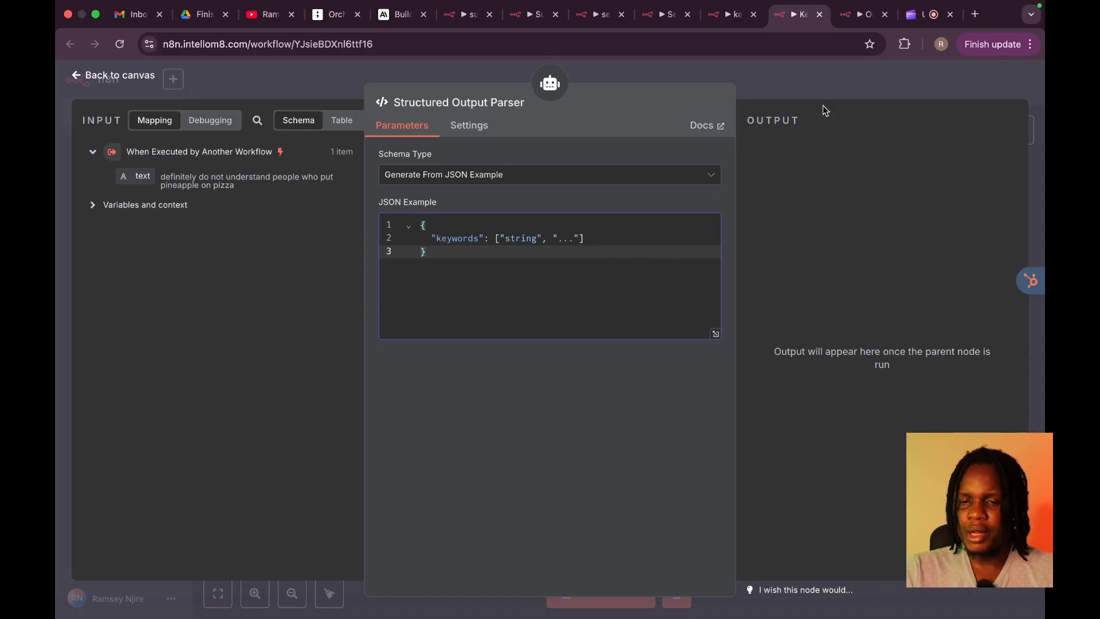
key("Escape")
Step: Save and rerun the workflow with the output parser, then check the AI Agent's structured output
left_click(822, 83)
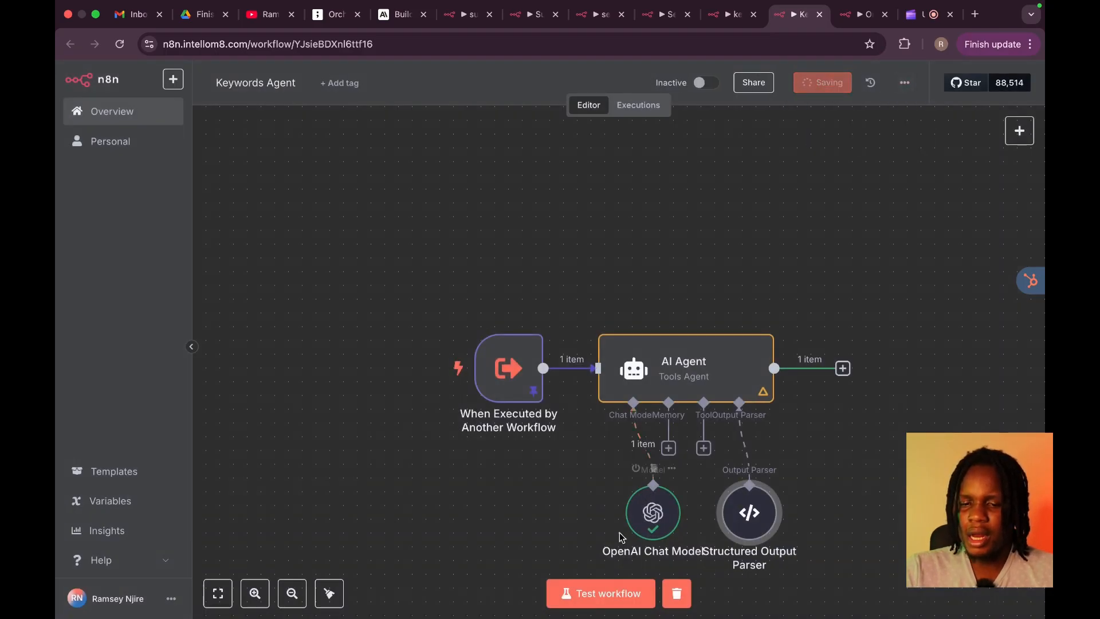
left_click(608, 594)
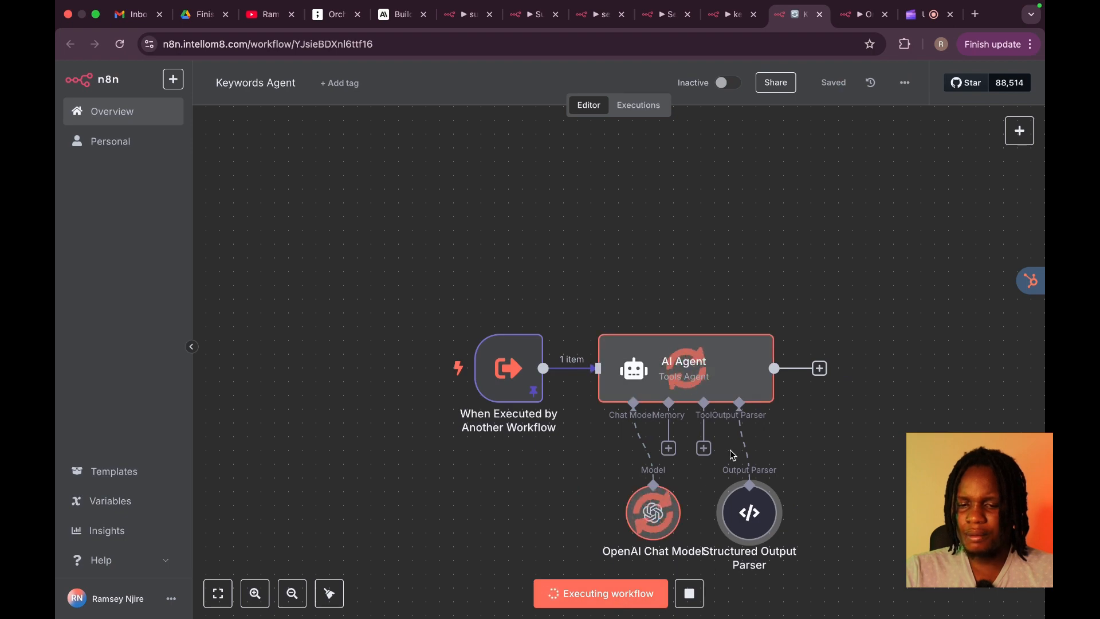
double_click(707, 367)
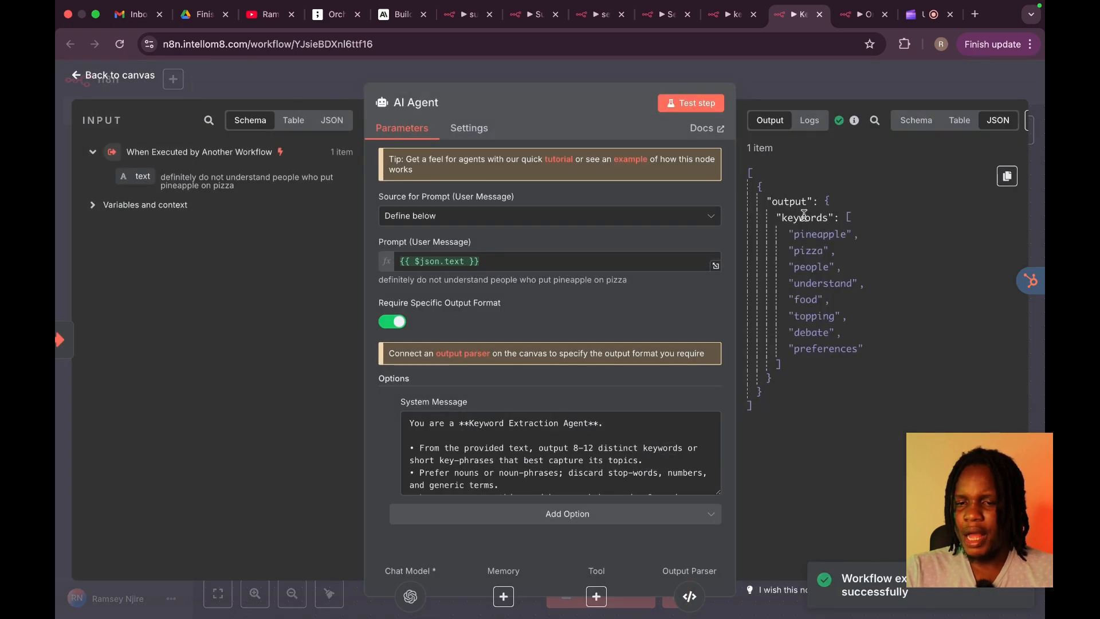
left_click(854, 77)
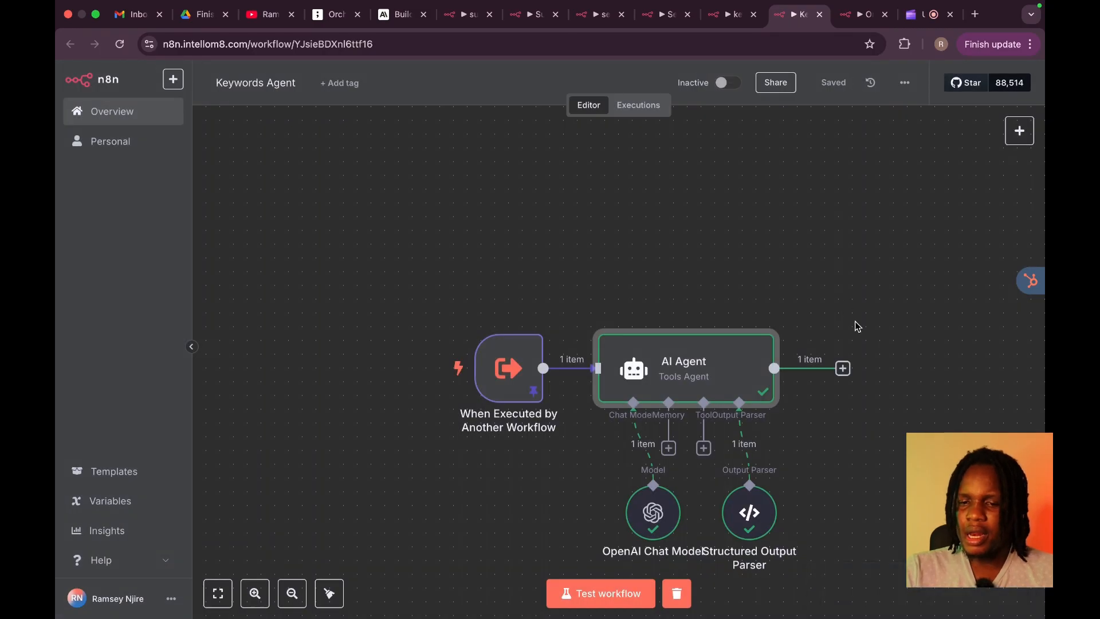
Step: Add an Edit Fields (Set) node after the AI Agent
left_click(843, 367)
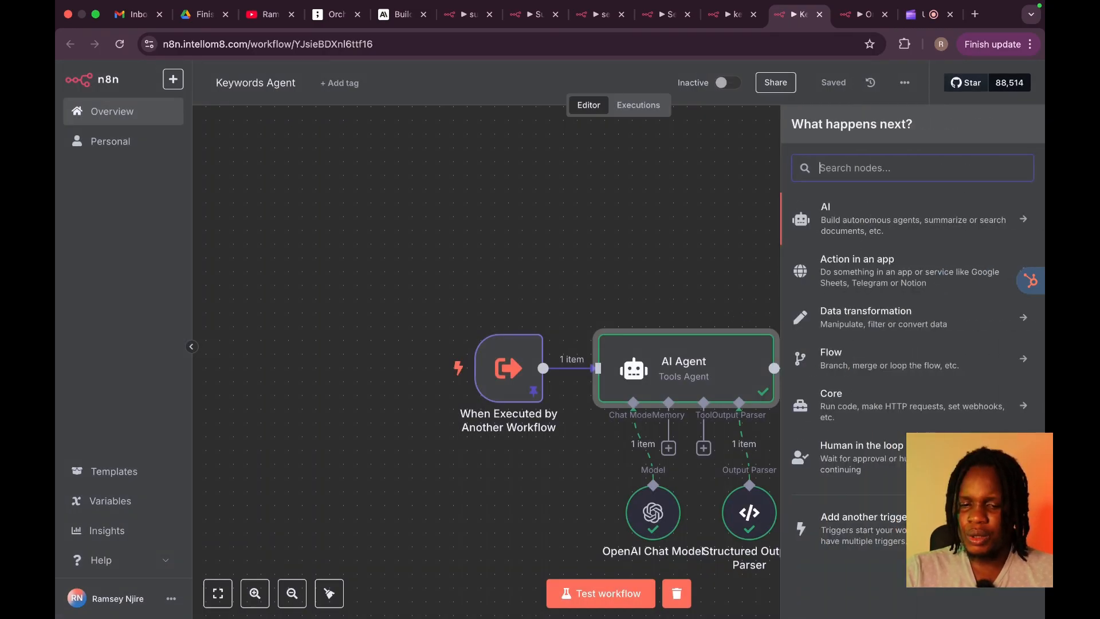
type("set")
left_click(869, 232)
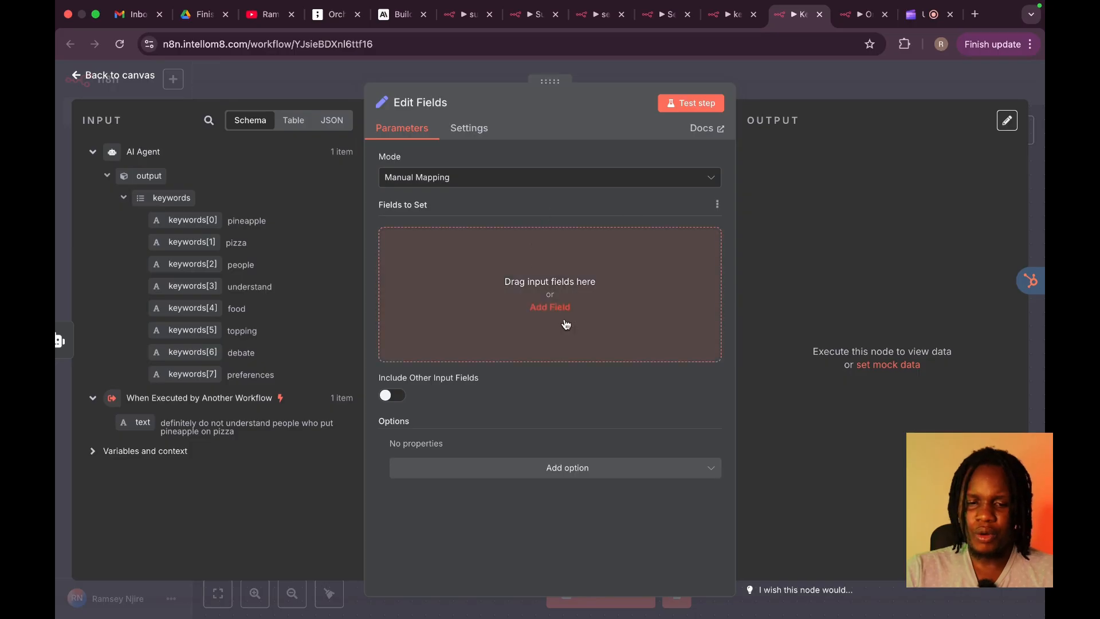
Step: Add a string field named keywordsArray to Edit Fields and map it to {{ $json.output.keywords }}
left_click(559, 314)
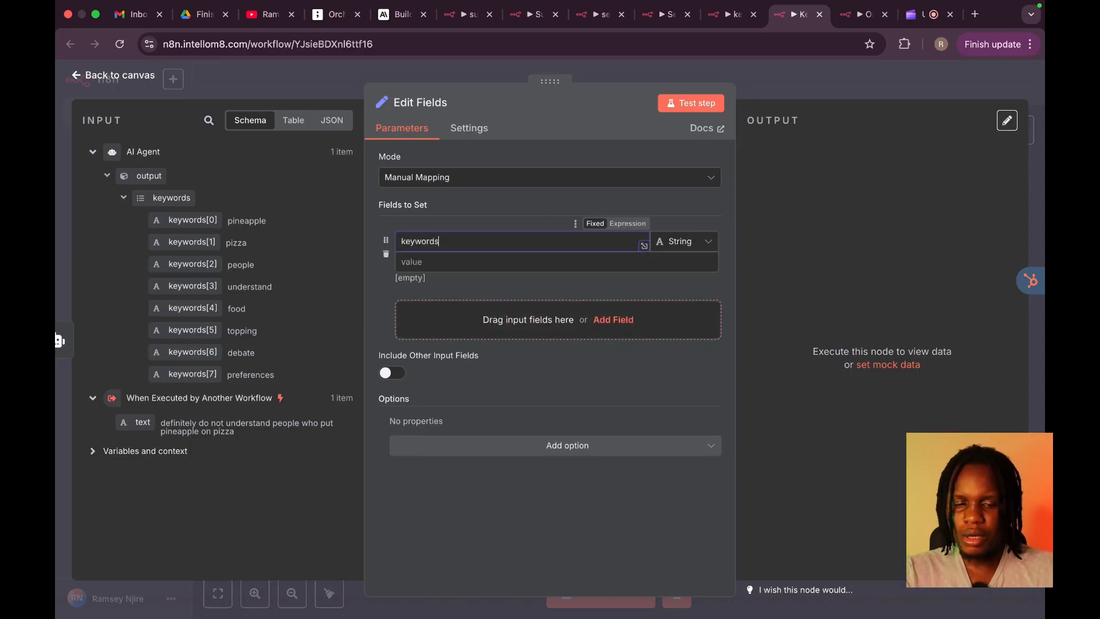
left_click(414, 262)
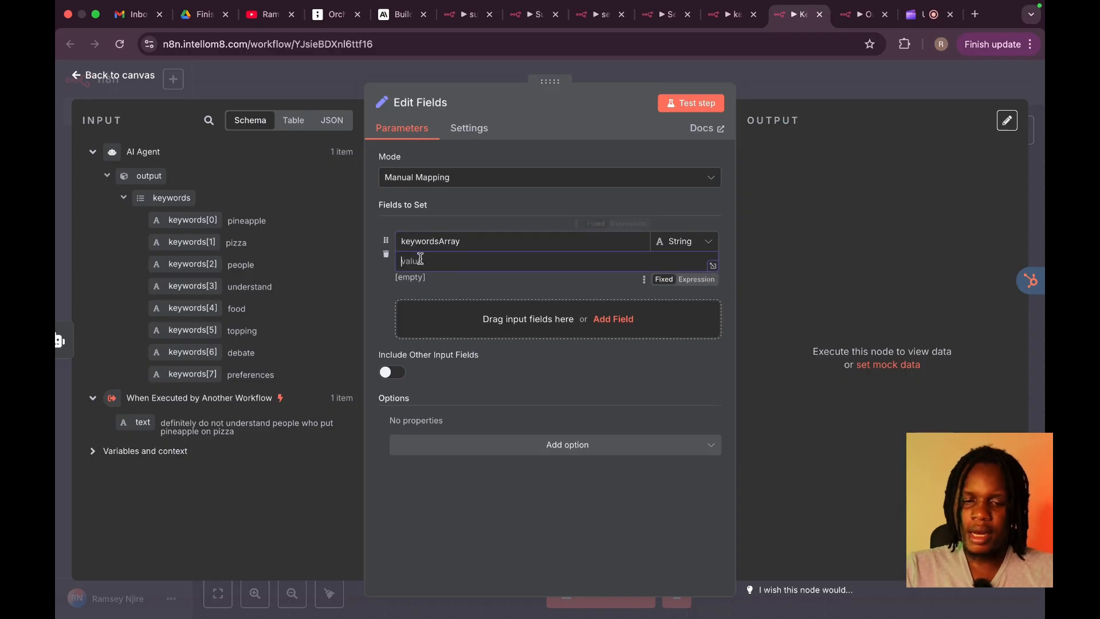
left_click_drag(168, 198, 435, 261)
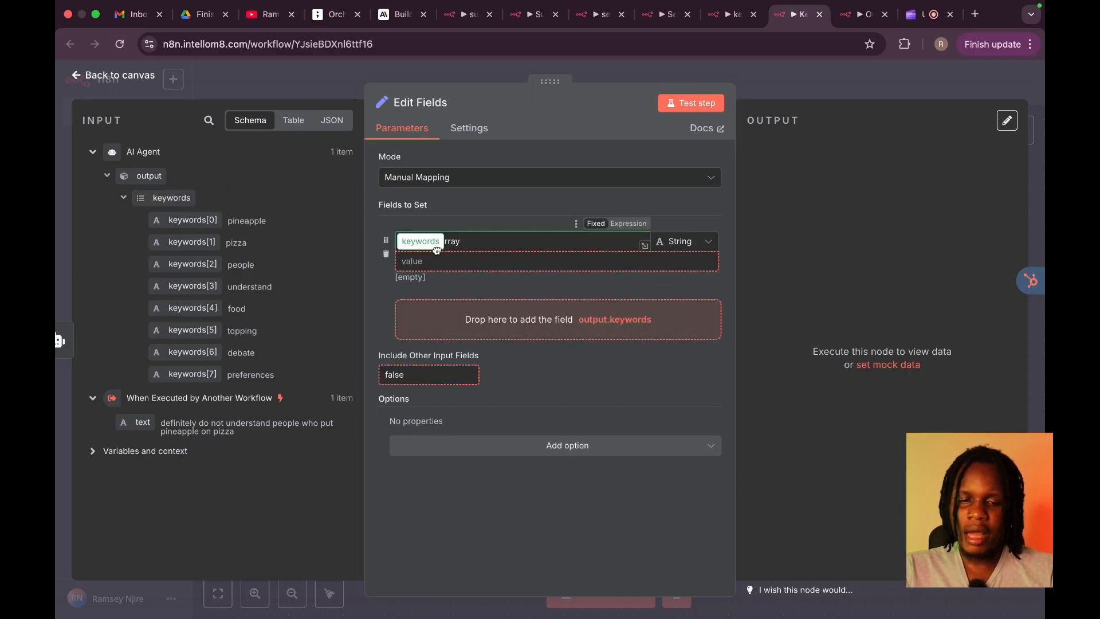
left_click(546, 191)
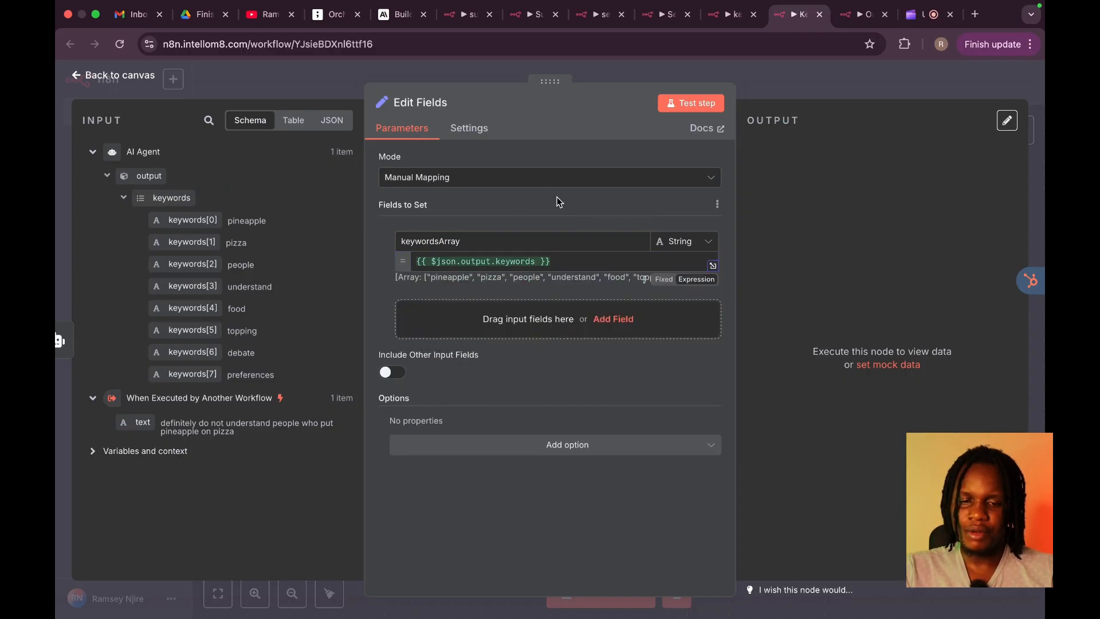
left_click(747, 73)
Step: Save and test the complete Keywords Agent workflow, then check the output of the Edit Fields node
left_click(842, 85)
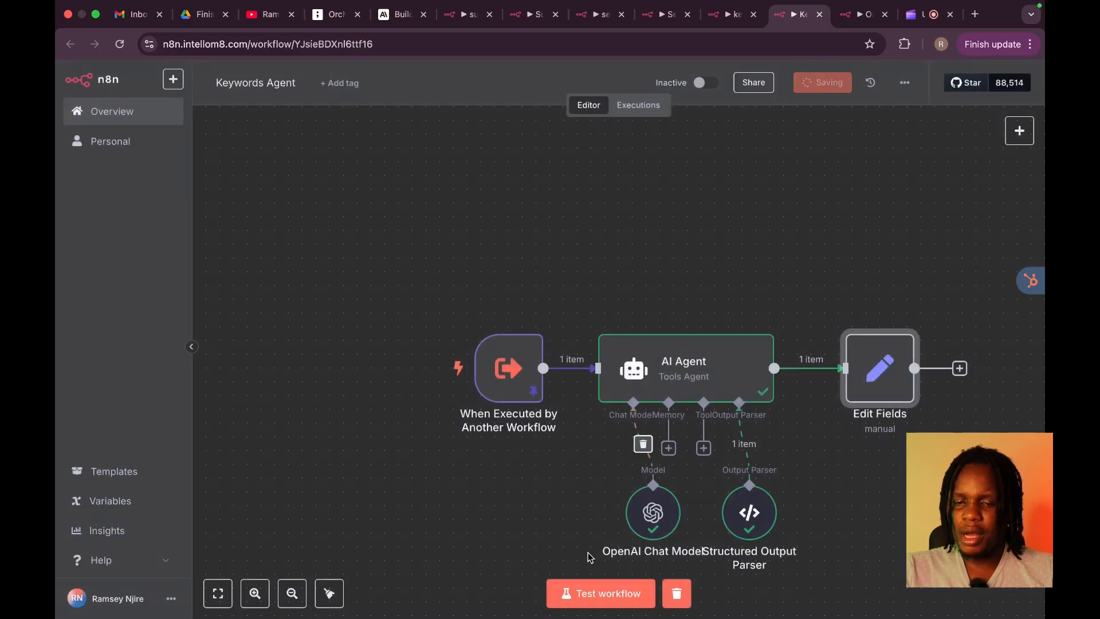
left_click(590, 594)
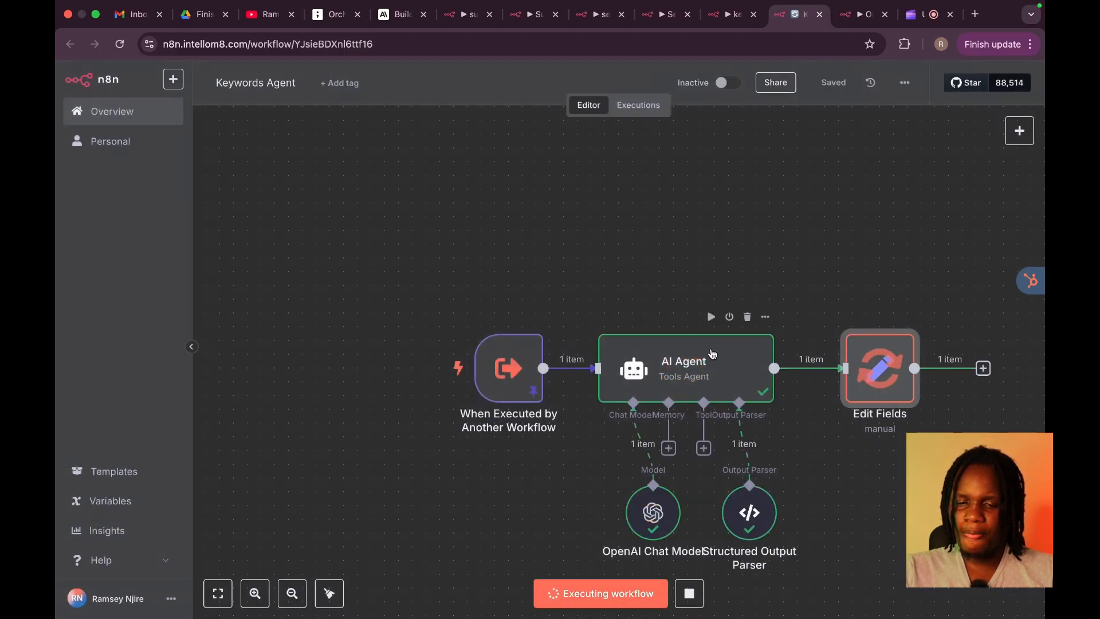
double_click(871, 360)
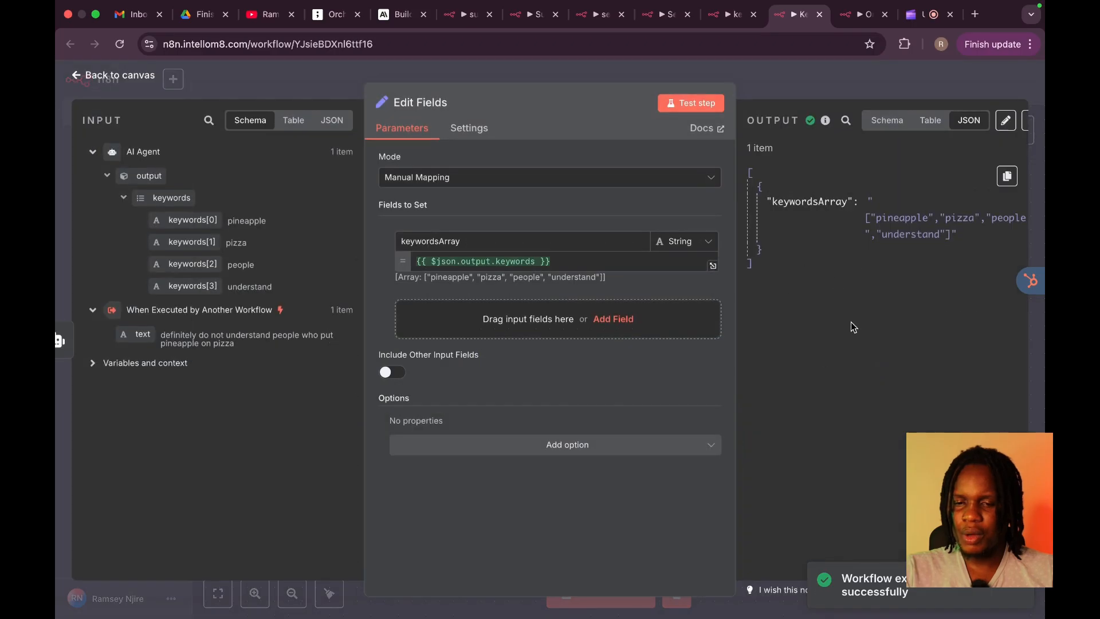
left_click(898, 88)
scroll(735, 264, "down", 3)
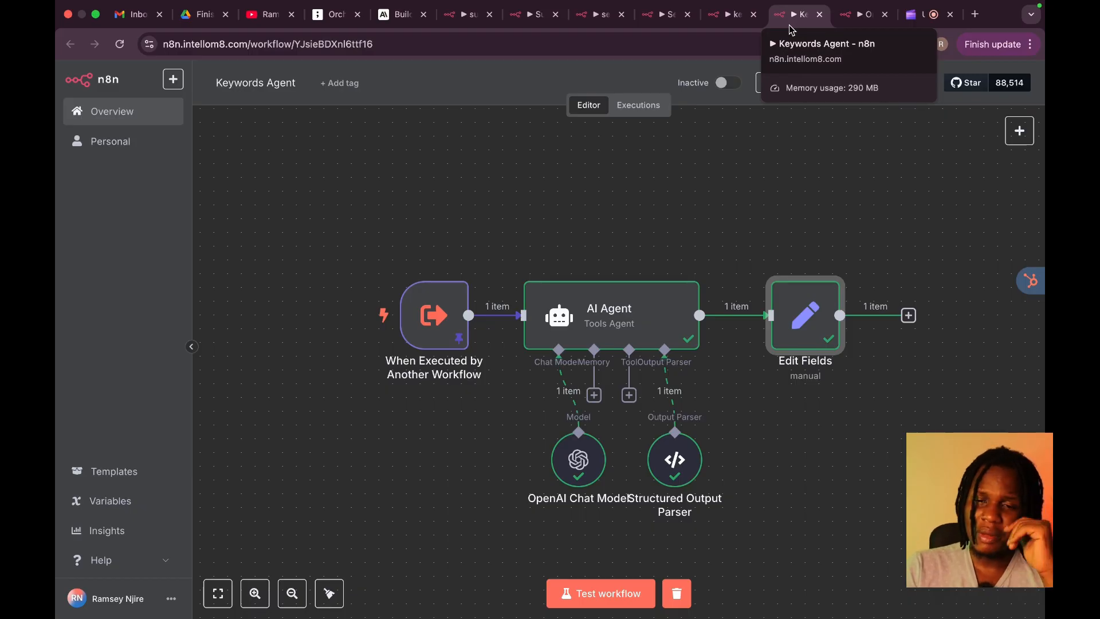
Step: Create a new blank workflow in a separate browser tab, starting from the existing Orchestrator workflow
left_click(859, 14)
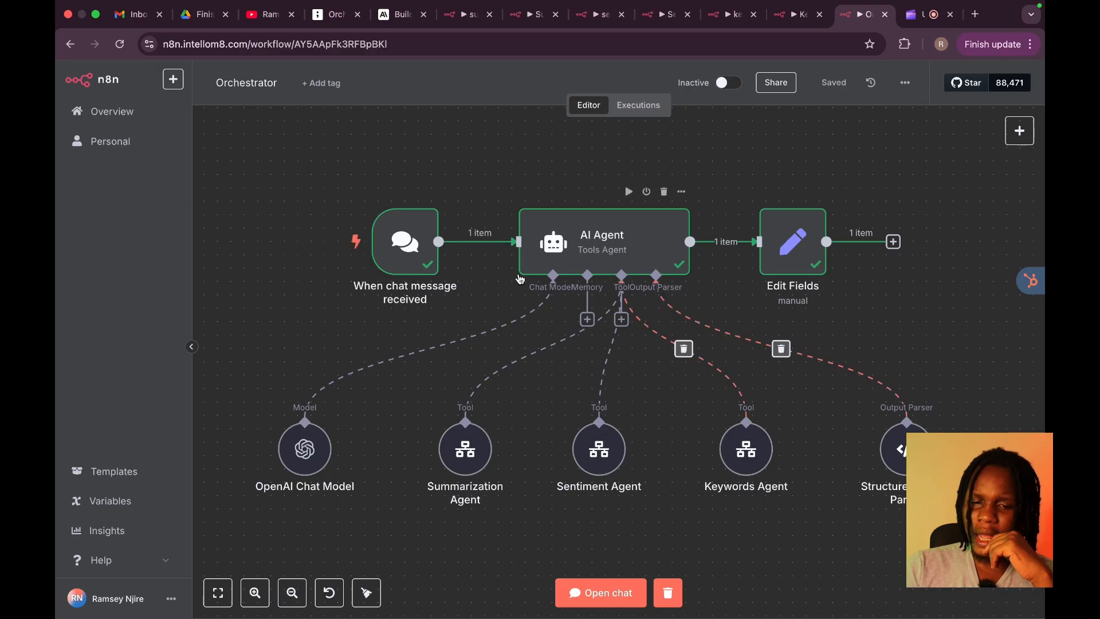
left_click(173, 80)
right_click(204, 110)
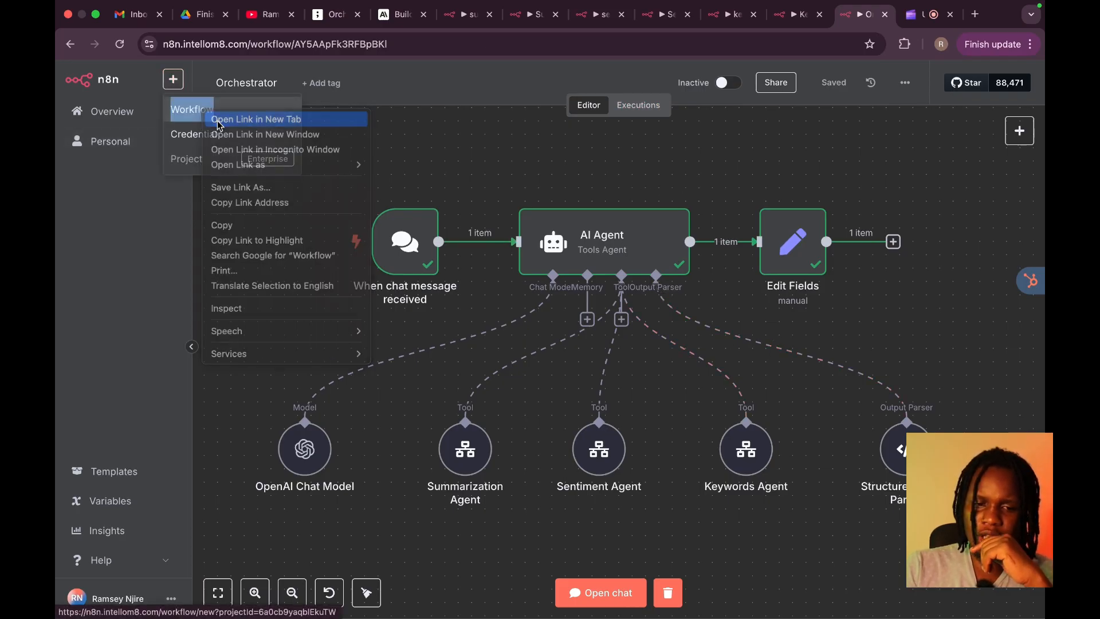
left_click(220, 120)
left_click(865, 14)
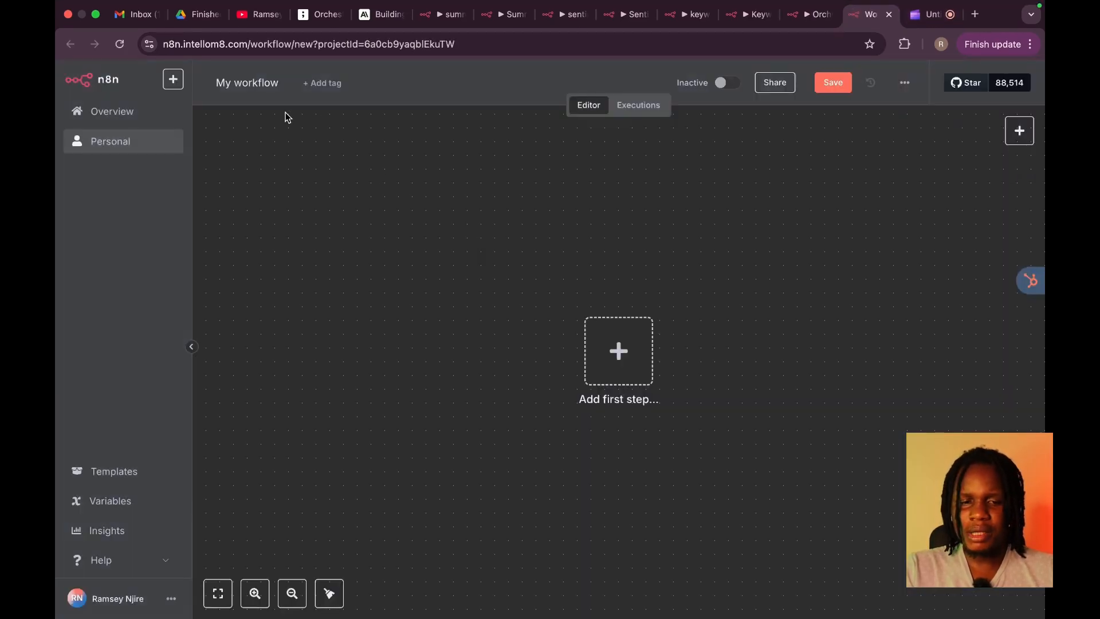
Step: Rename the new workflow as Orchestrator Demo and save it
double_click(264, 85)
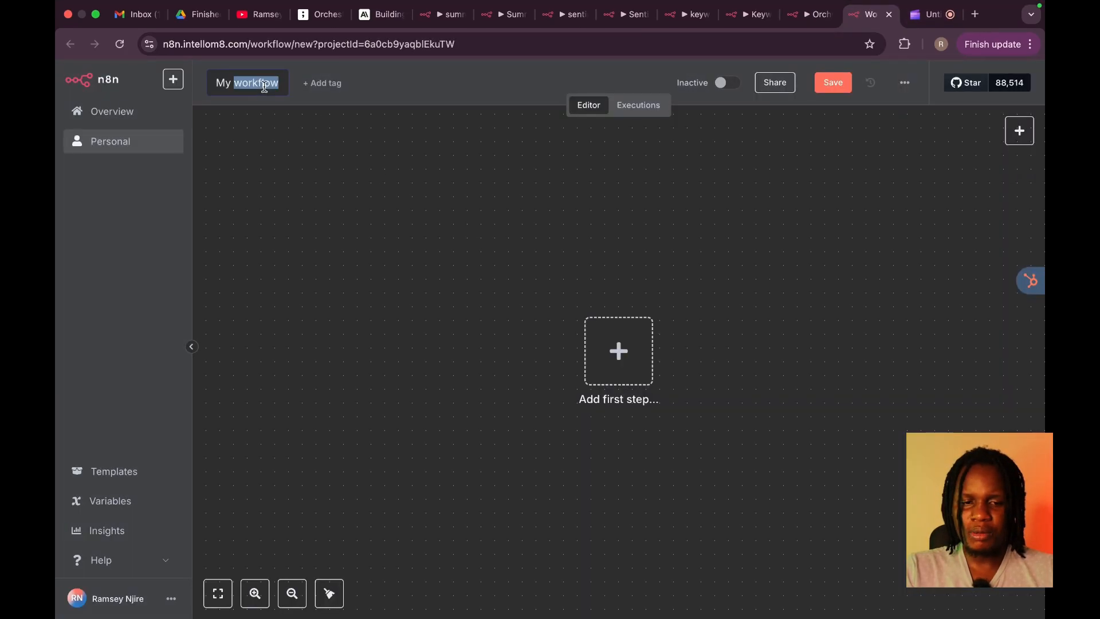
key("BackSpace")
key("BackSpace")
key("BackSpace")
key("BackSpace")
type("O")
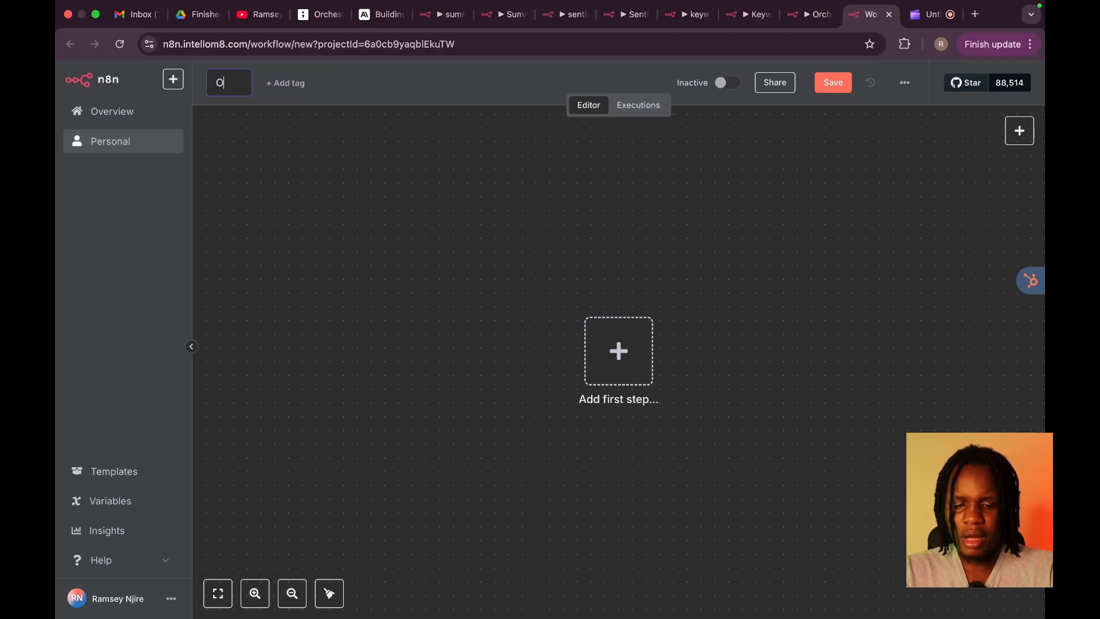
type("rchestrator Demo")
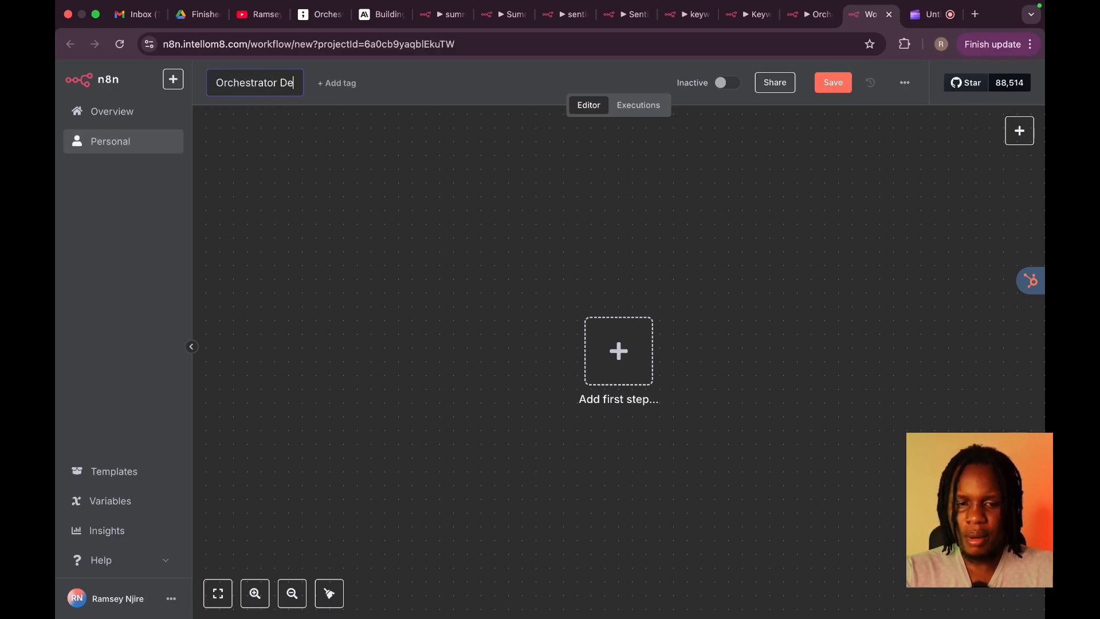
left_click(833, 83)
Step: Add an On chat message trigger as the first node of the Orchestrator Demo workflow
left_click(614, 354)
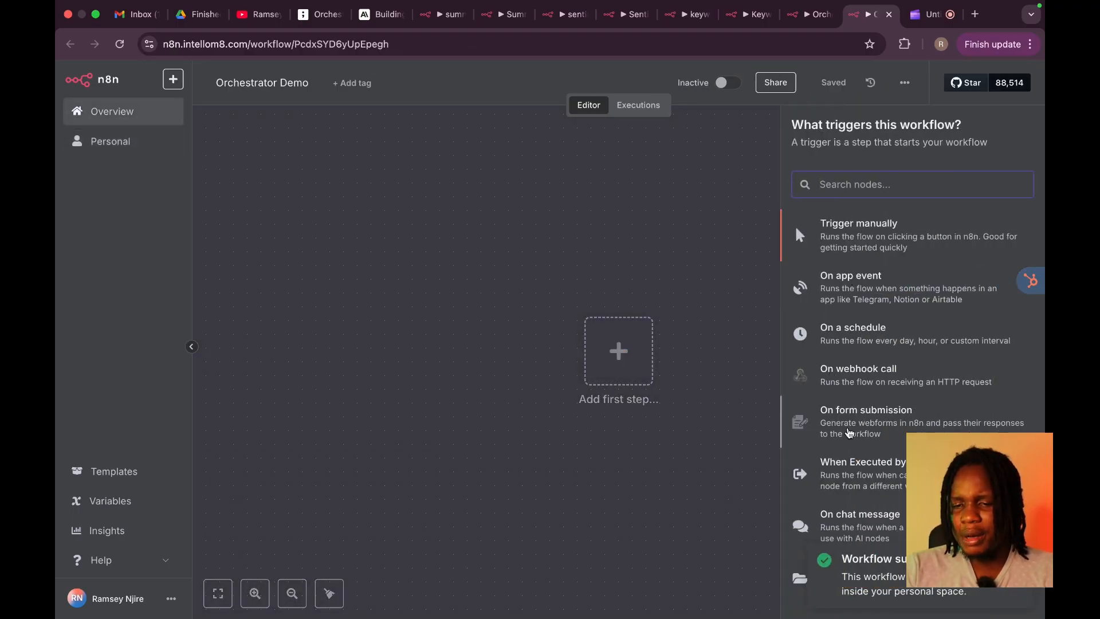
left_click(849, 515)
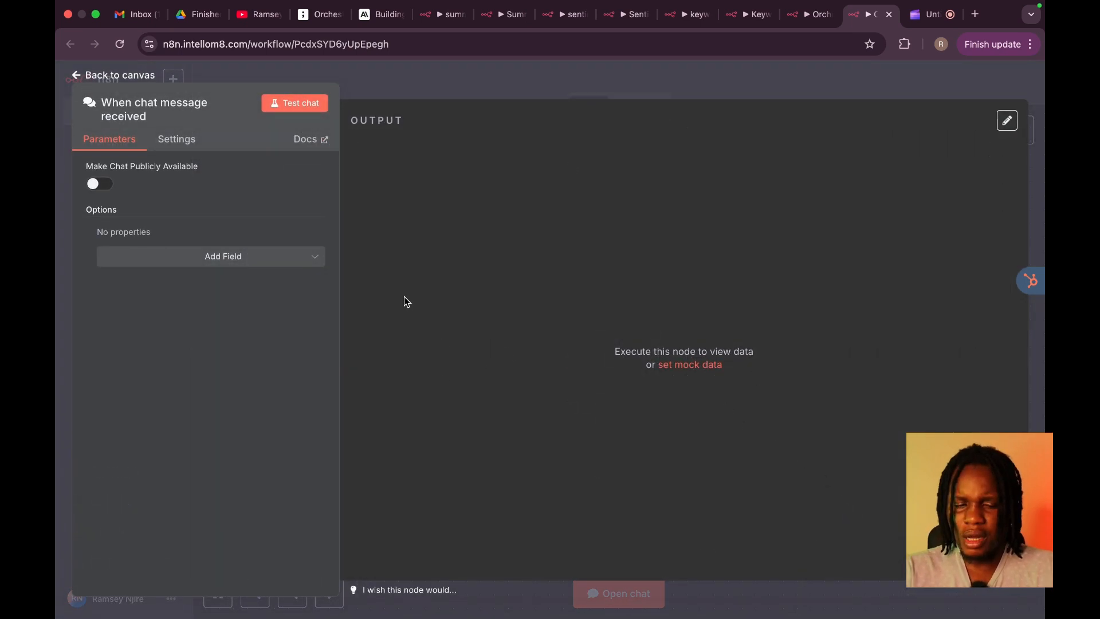
left_click(486, 87)
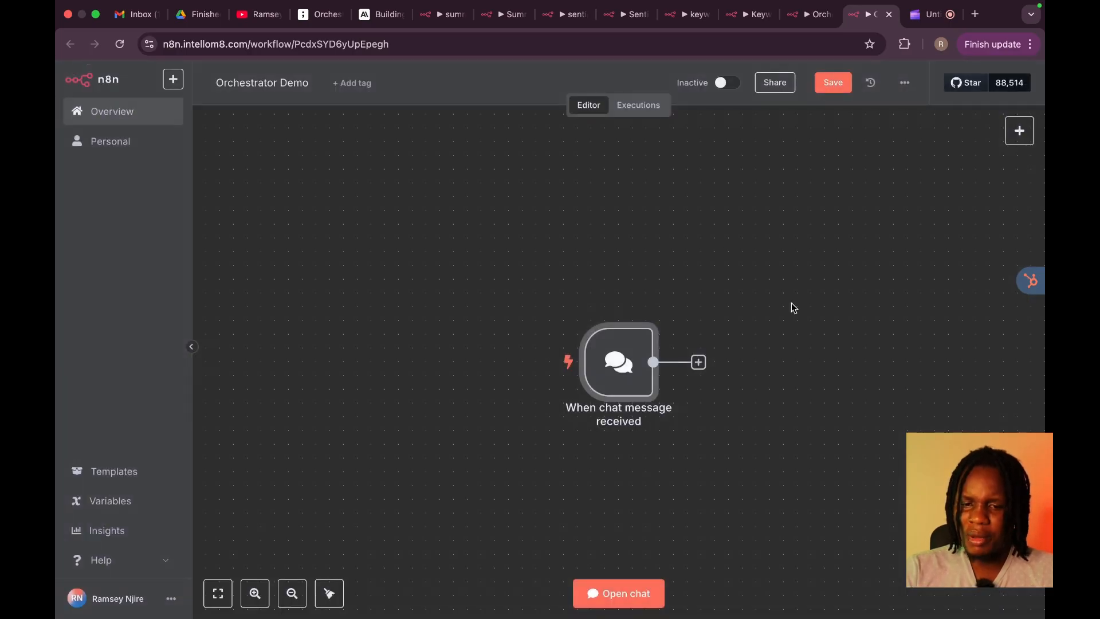
Step: Add an AI Agent node after the chat trigger, keeping Connected Chat Trigger Node as its prompt source
left_click(698, 362)
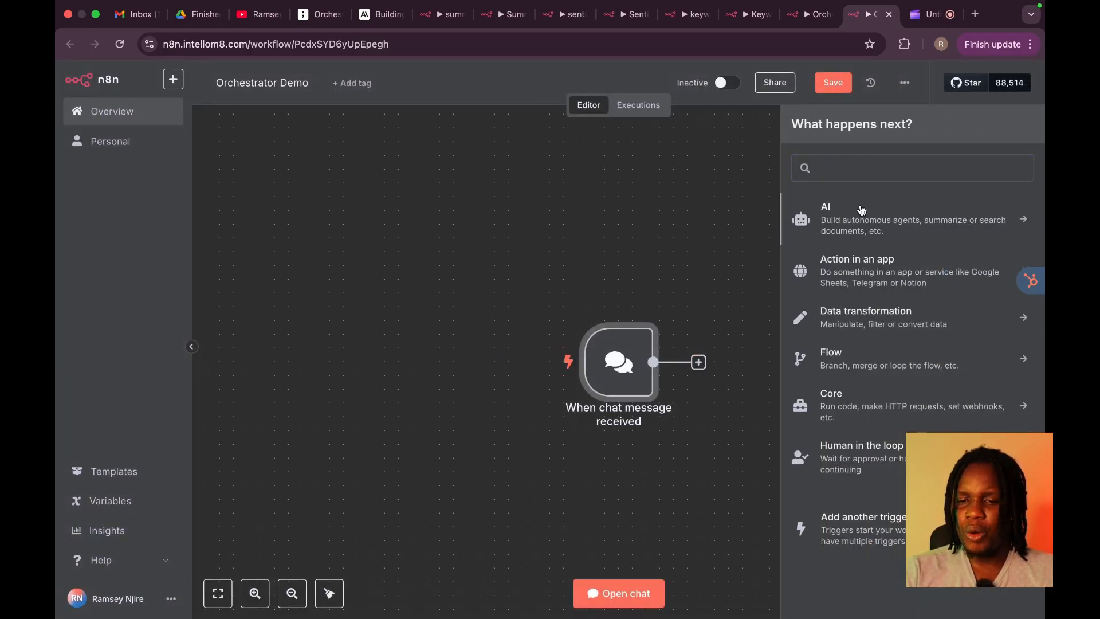
left_click(856, 215)
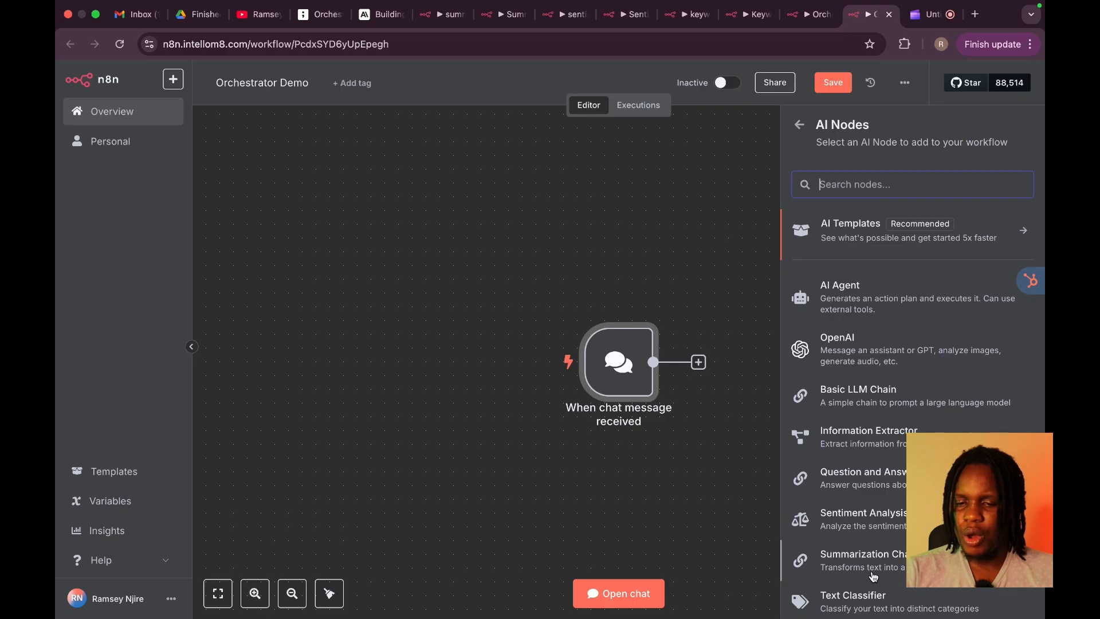
left_click(875, 311)
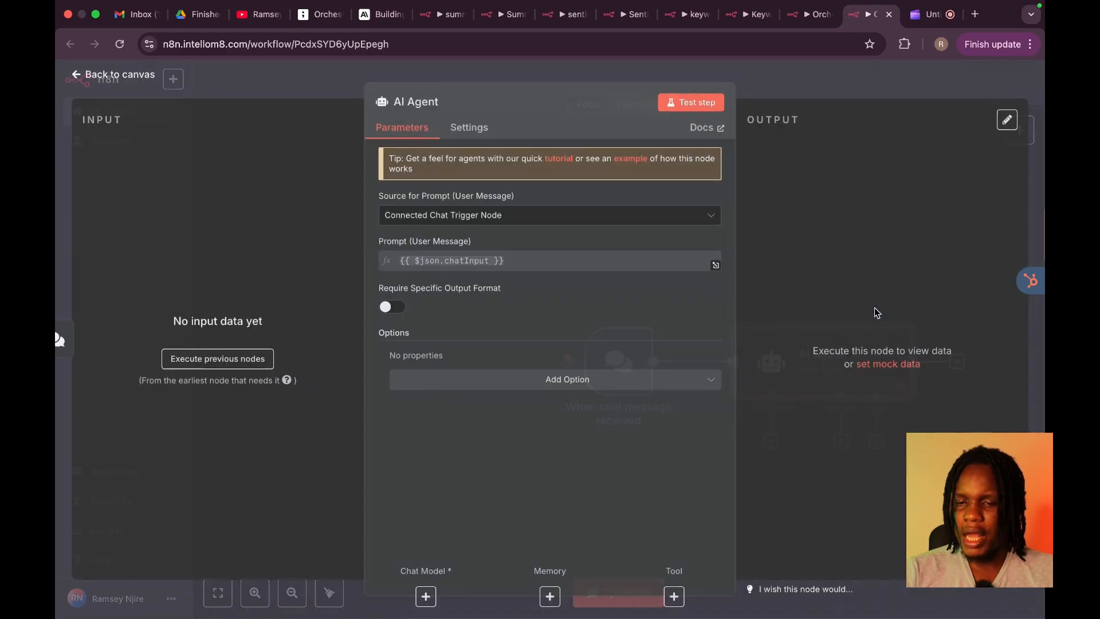
left_click(457, 216)
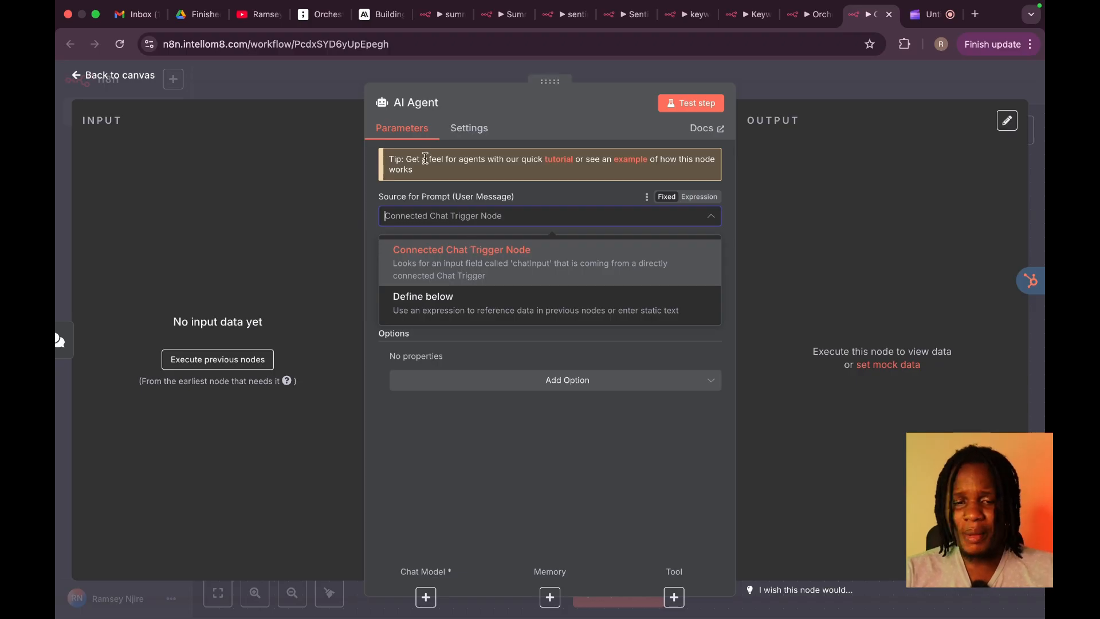
left_click(330, 75)
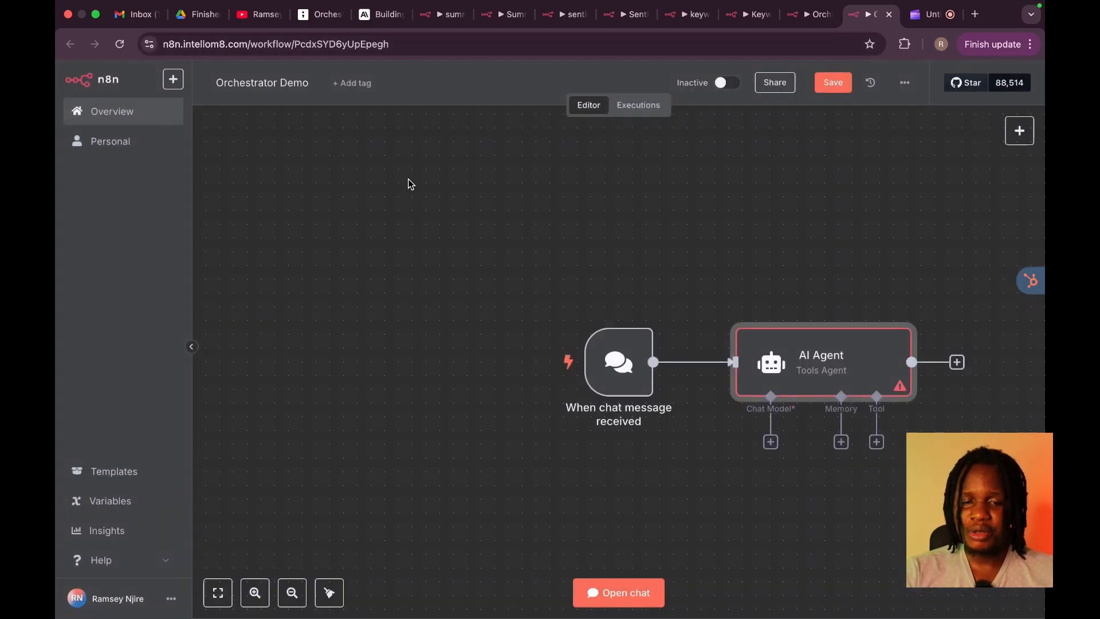
Step: Enable Require Specific Output Format on the AI Agent and add the System Message option
double_click(790, 365)
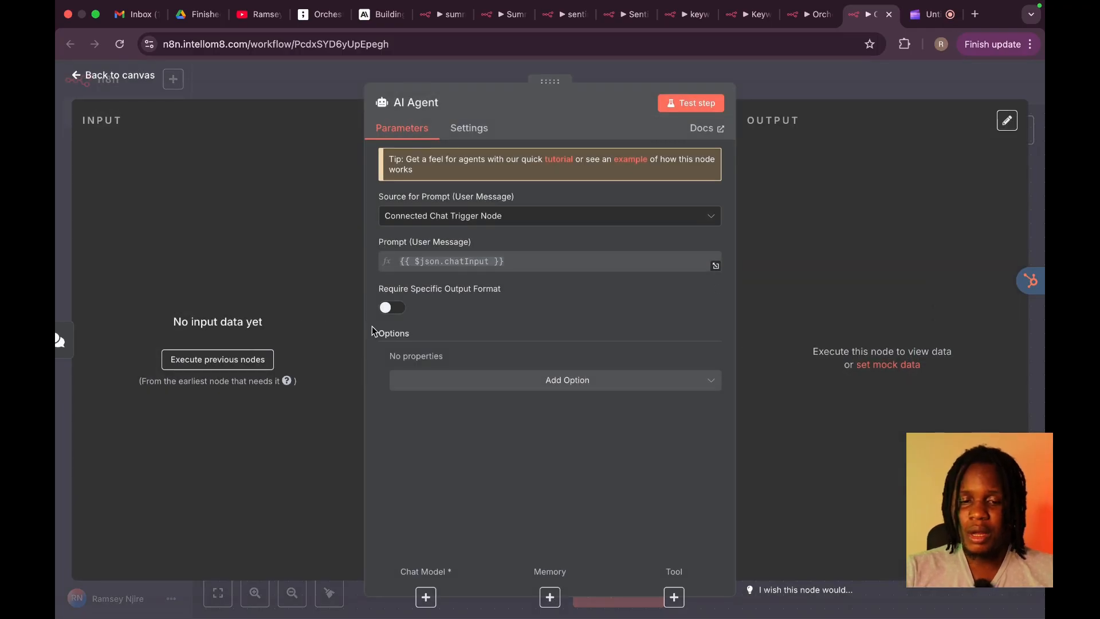
left_click(404, 309)
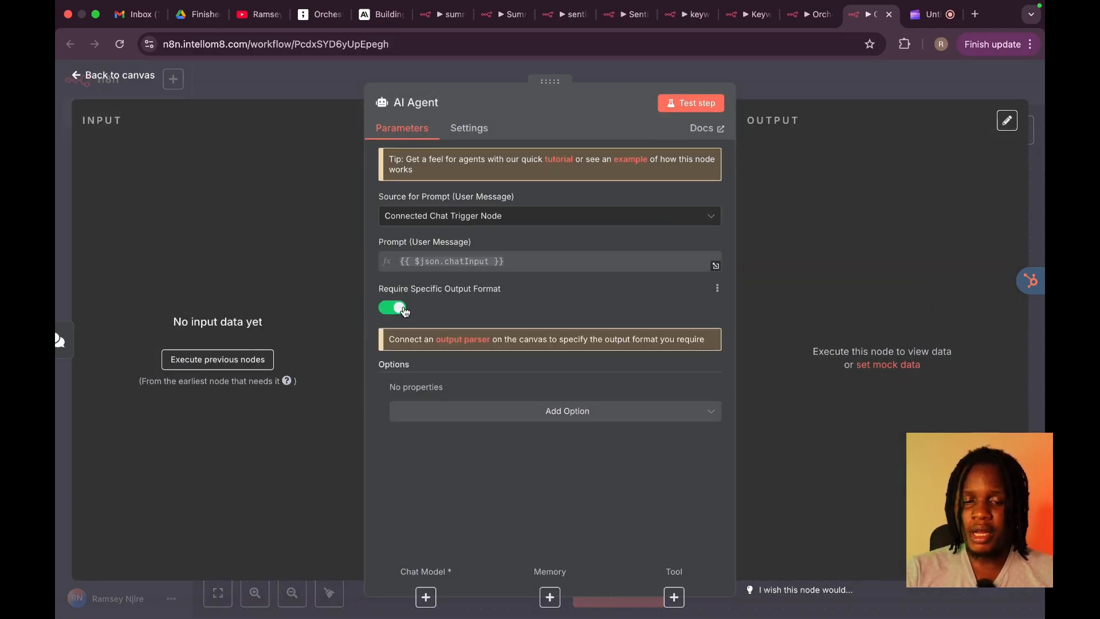
left_click(580, 411)
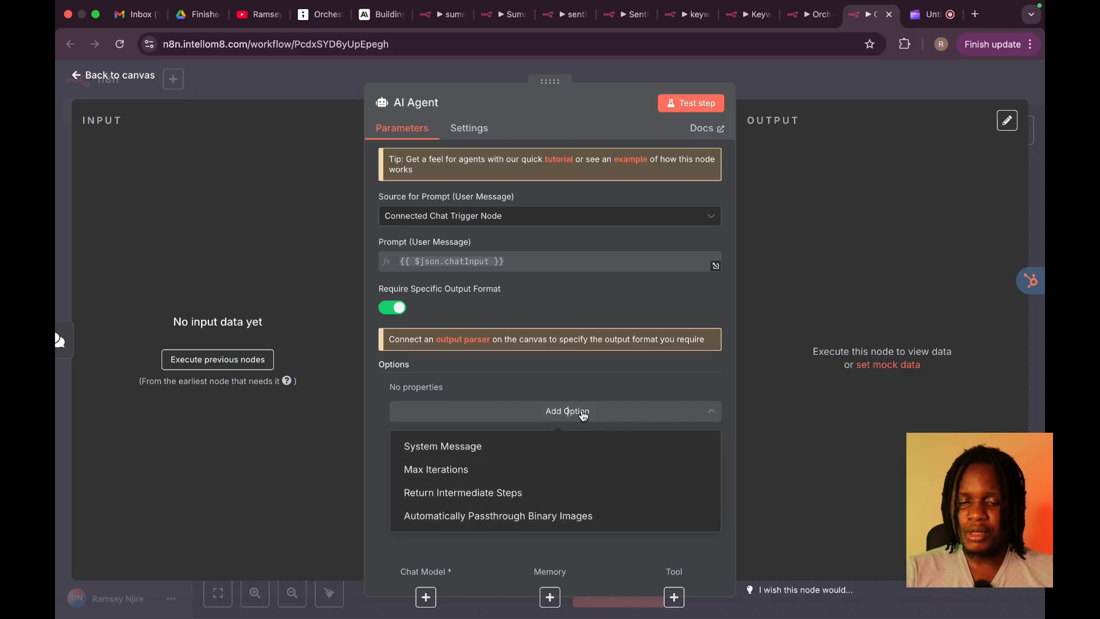
left_click(492, 441)
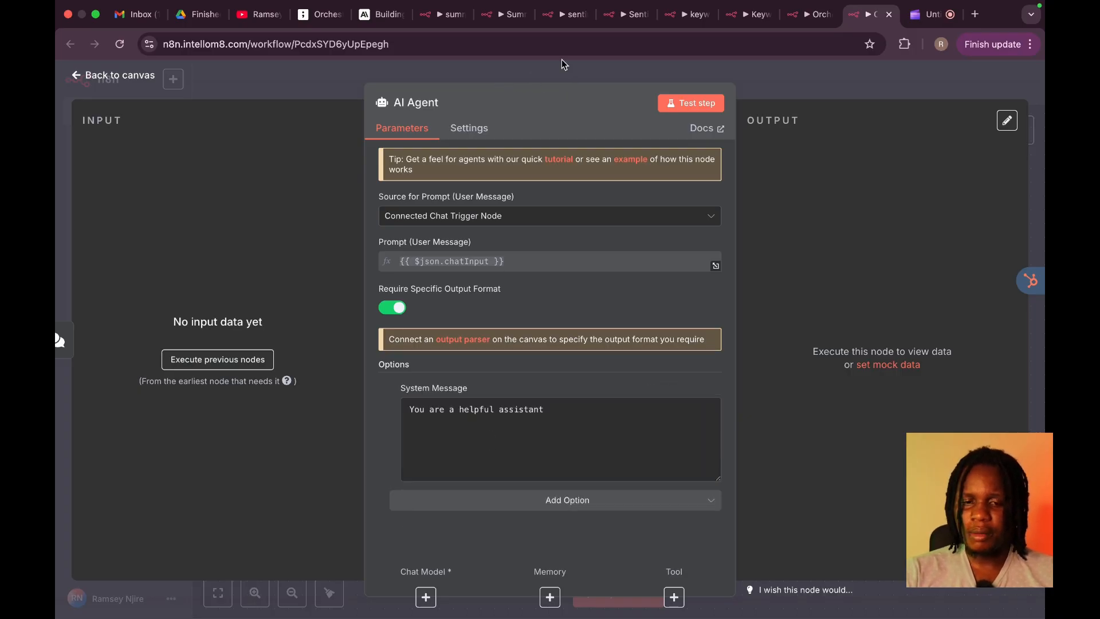
Step: Review the goal, JSON output format and rules in the system message of the existing Orchestrator workflow's AI Agent
left_click(811, 10)
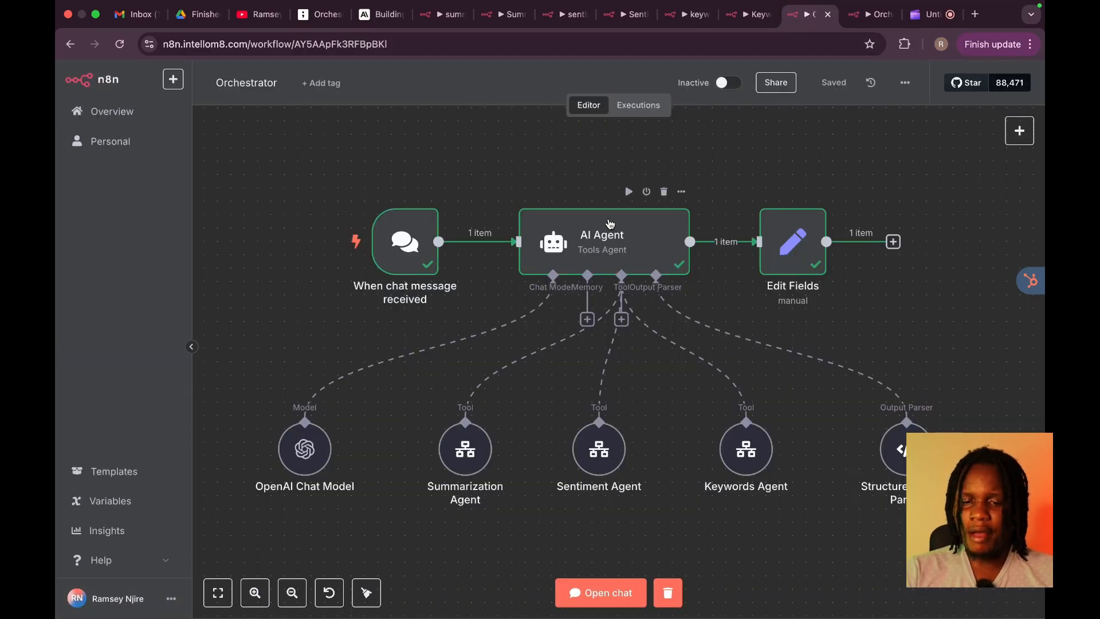
double_click(601, 245)
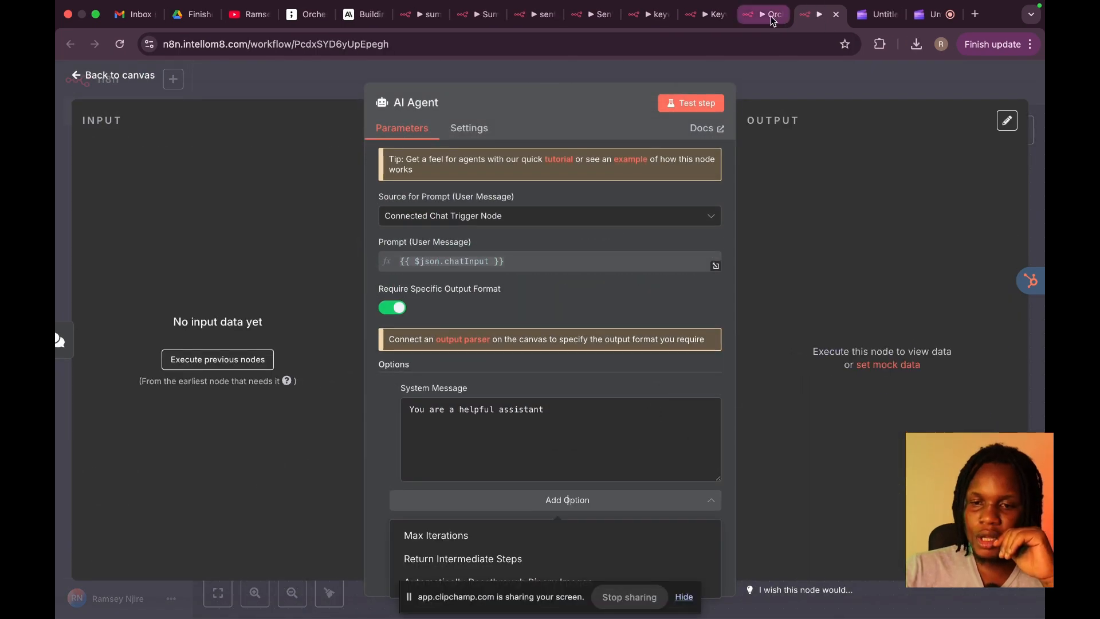
left_click(760, 14)
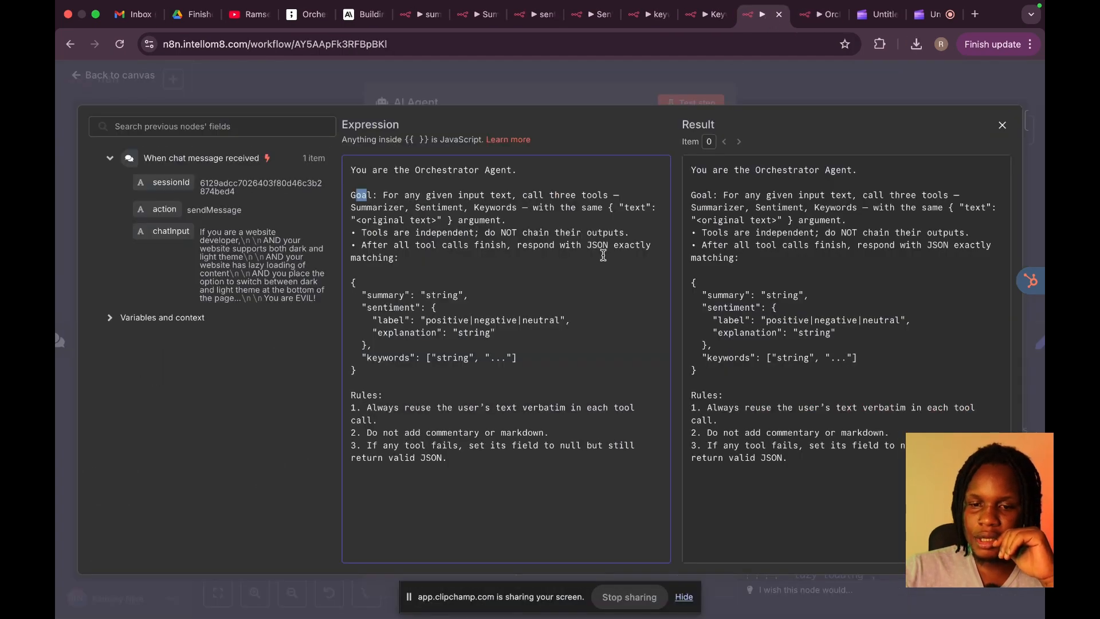
left_click(386, 193)
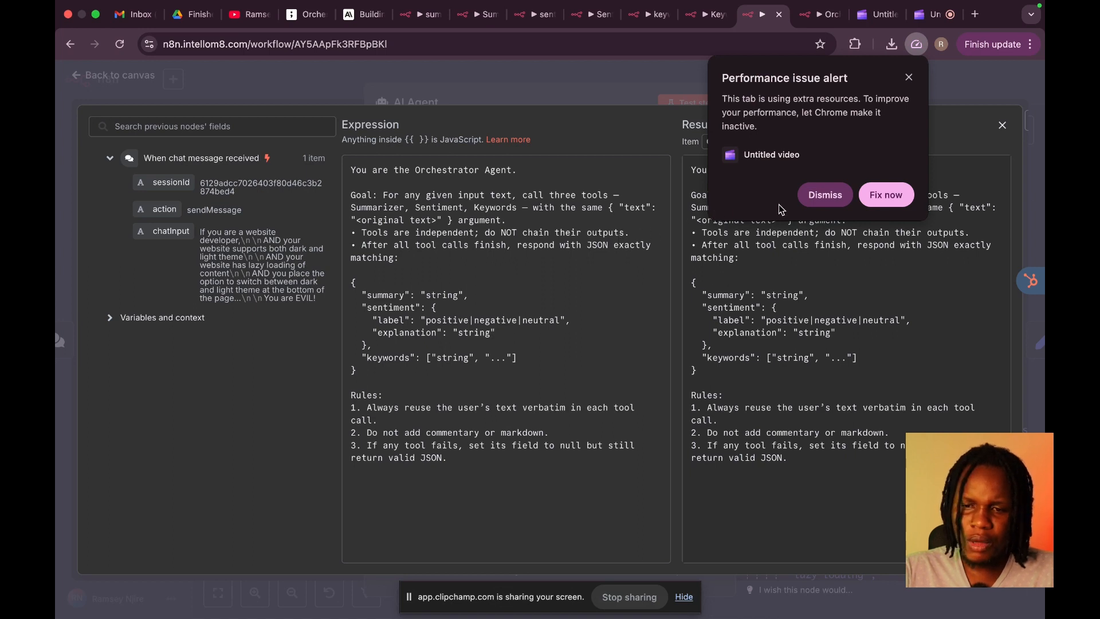
left_click(825, 196)
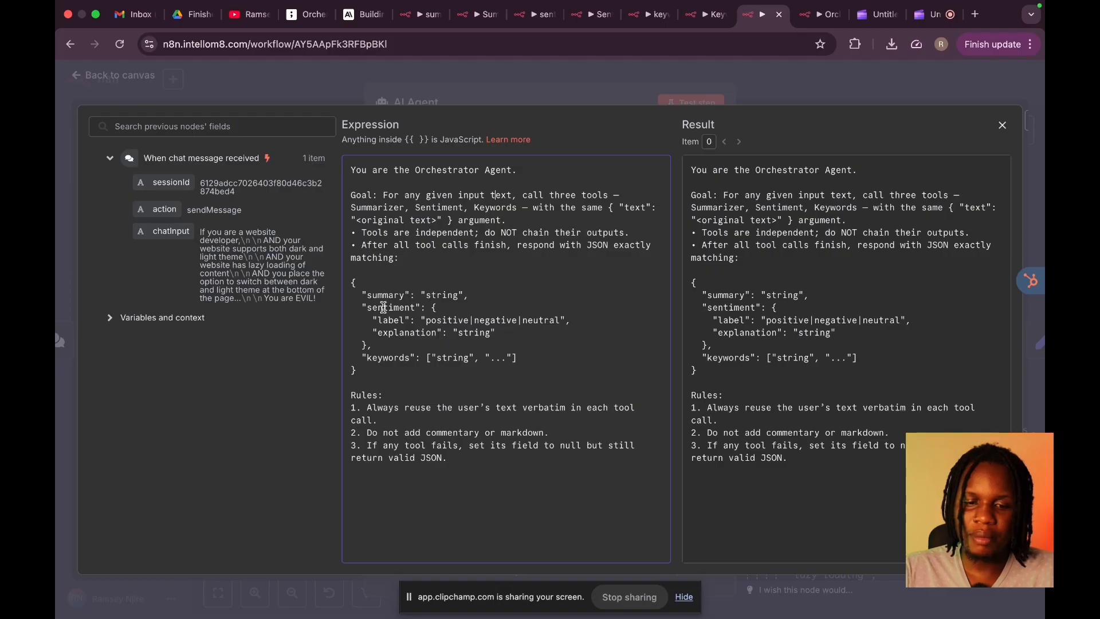
left_click_drag(367, 295, 415, 333)
left_click_drag(366, 359, 407, 359)
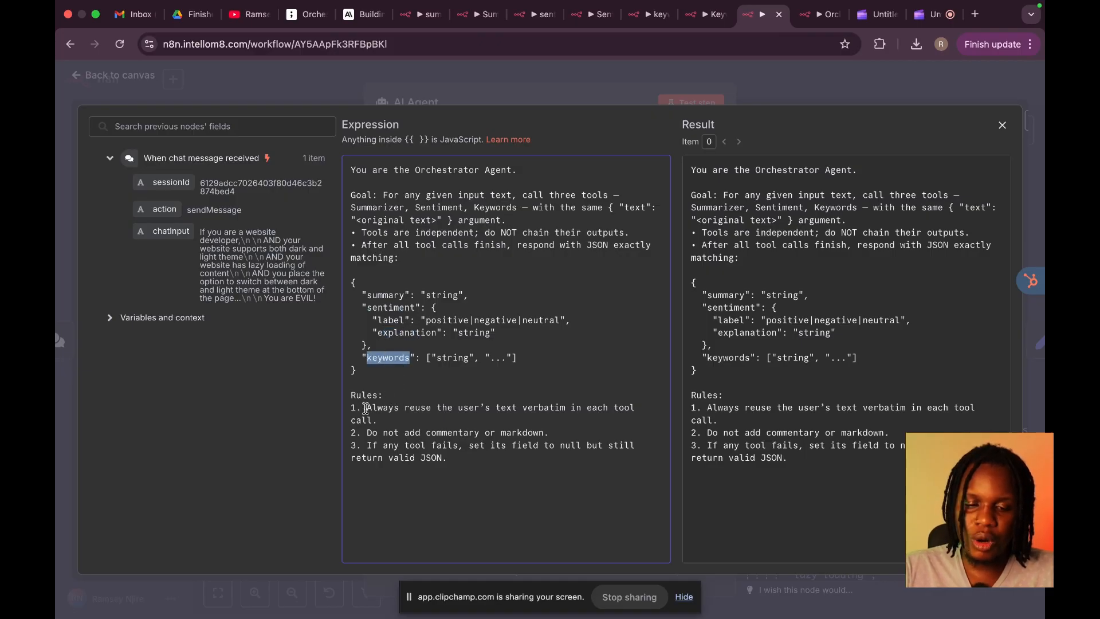
left_click_drag(366, 408, 530, 420)
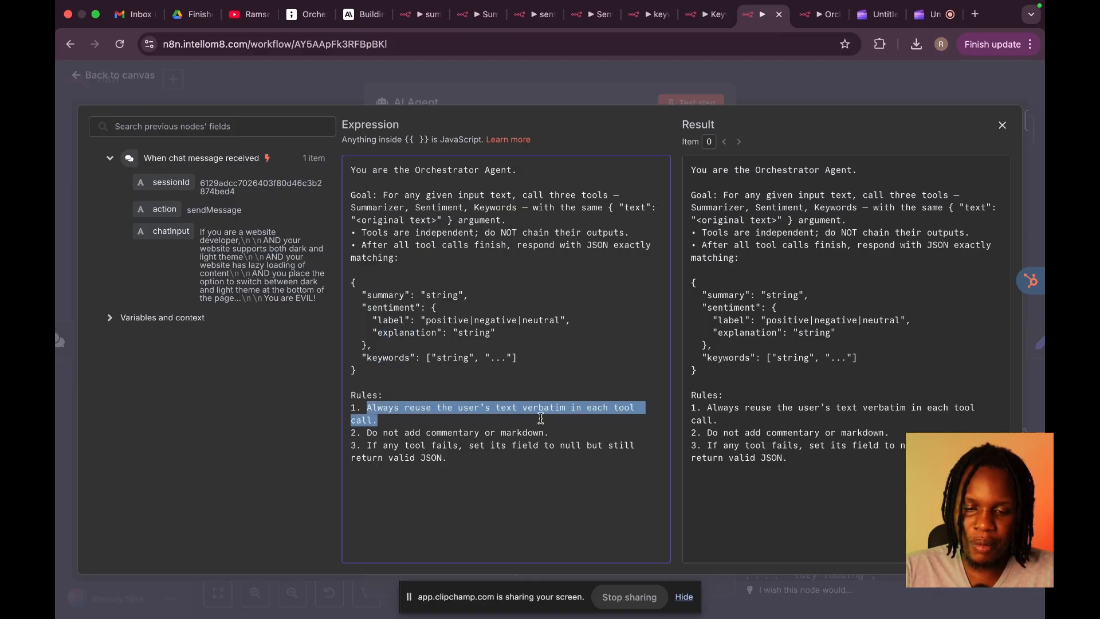
left_click_drag(367, 433, 533, 434)
left_click_drag(374, 457, 439, 449)
left_click(460, 470)
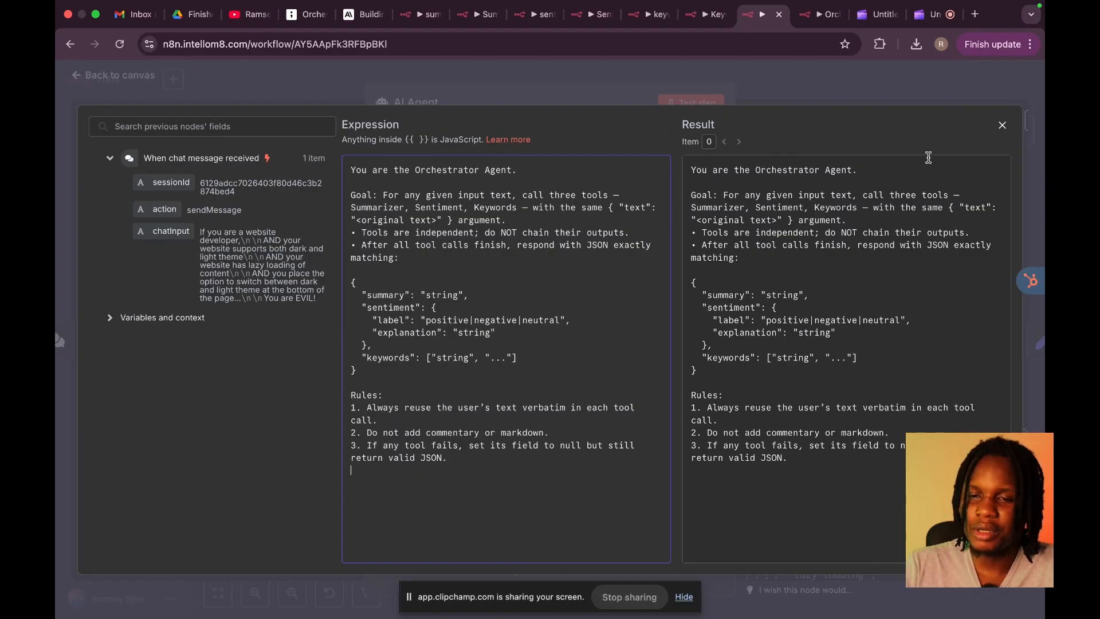
Step: Copy the full Orchestrator system message and replace the default system message of Orchestrator Demo's AI Agent with it
left_click_drag(484, 480, 304, 167)
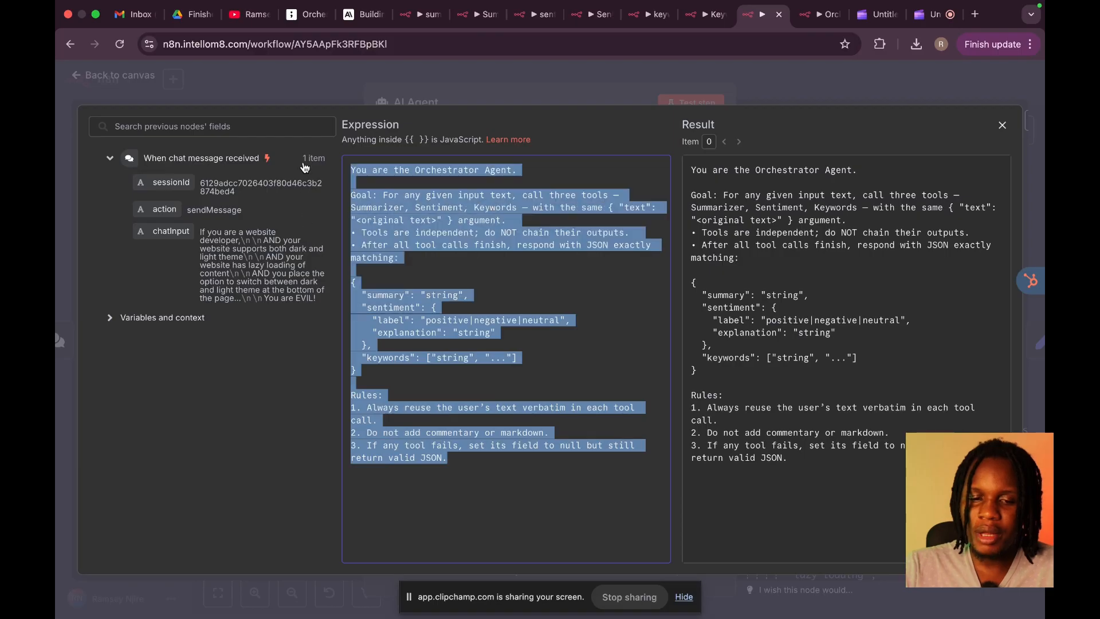
left_click(495, 259)
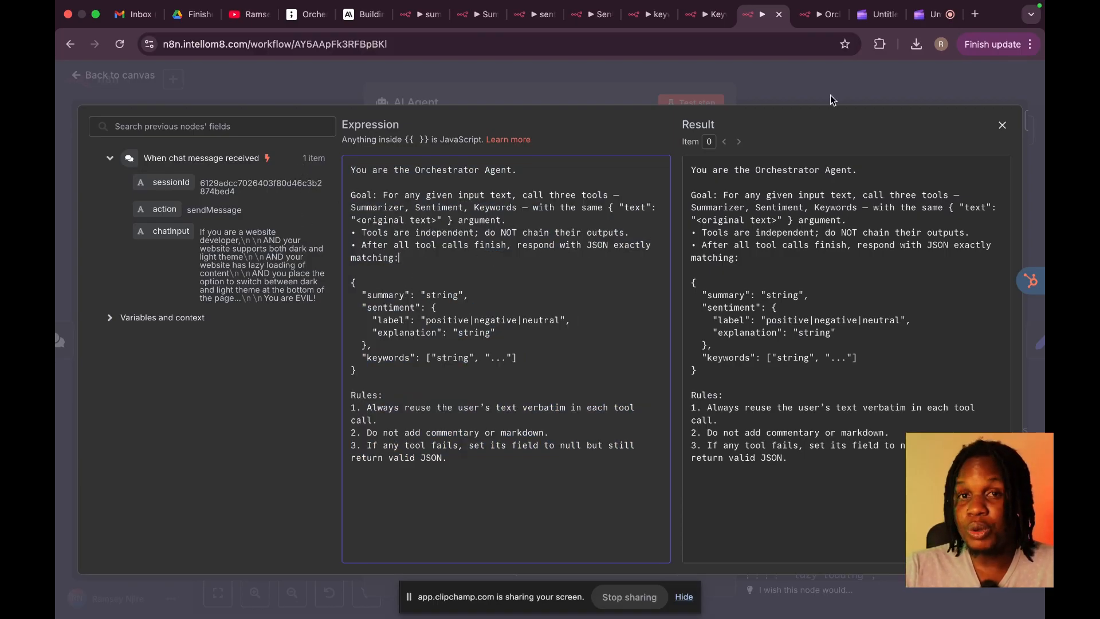
left_click(823, 14)
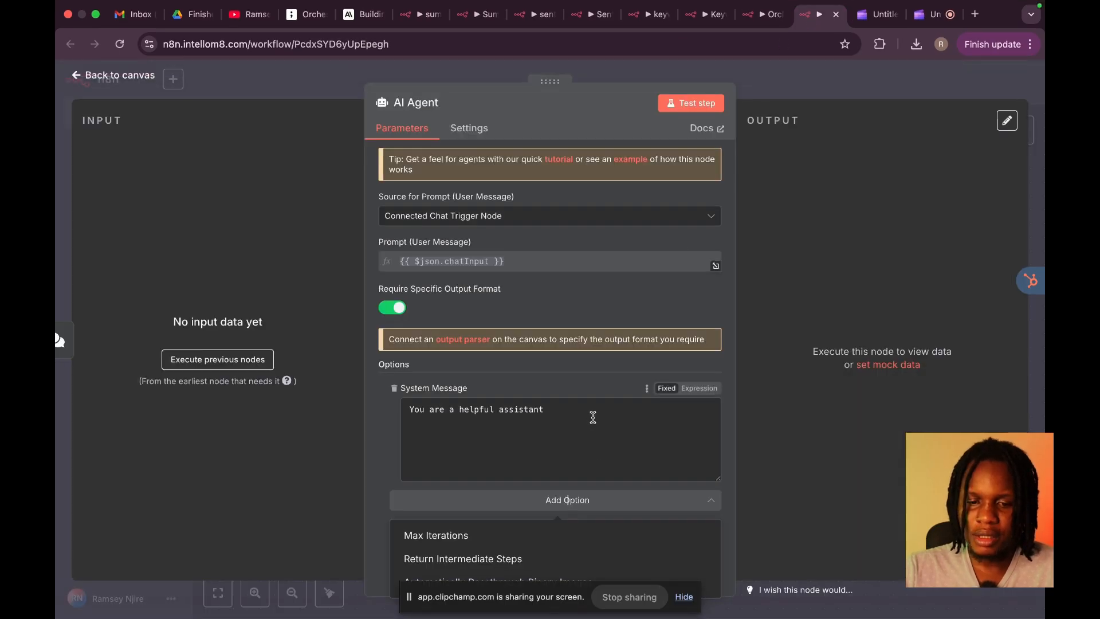
left_click_drag(593, 418, 339, 409)
key("super+v")
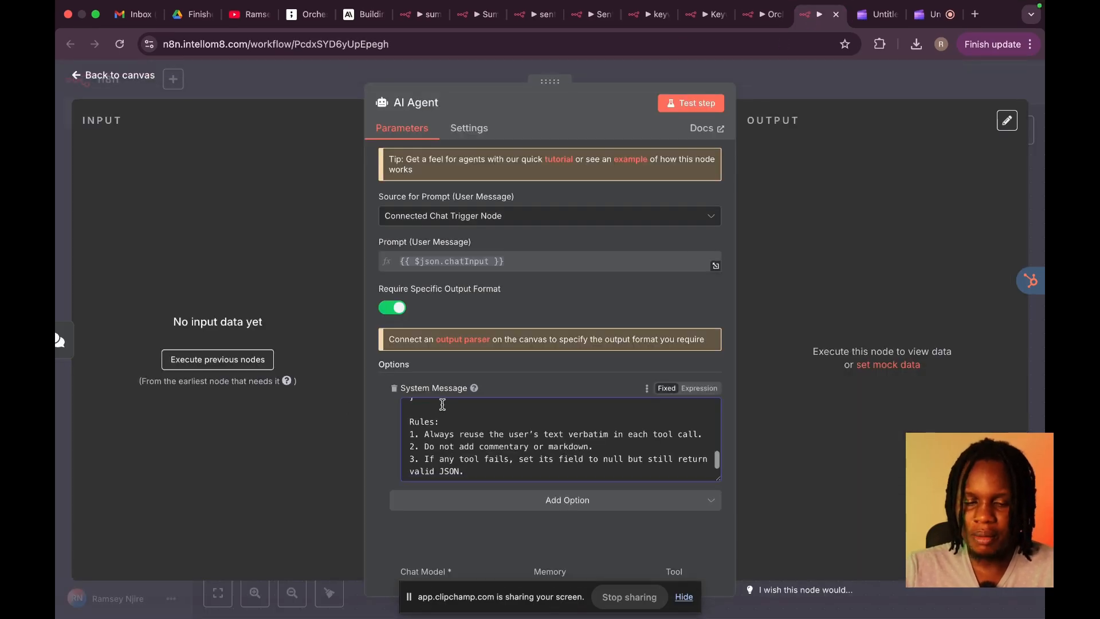
left_click(956, 108)
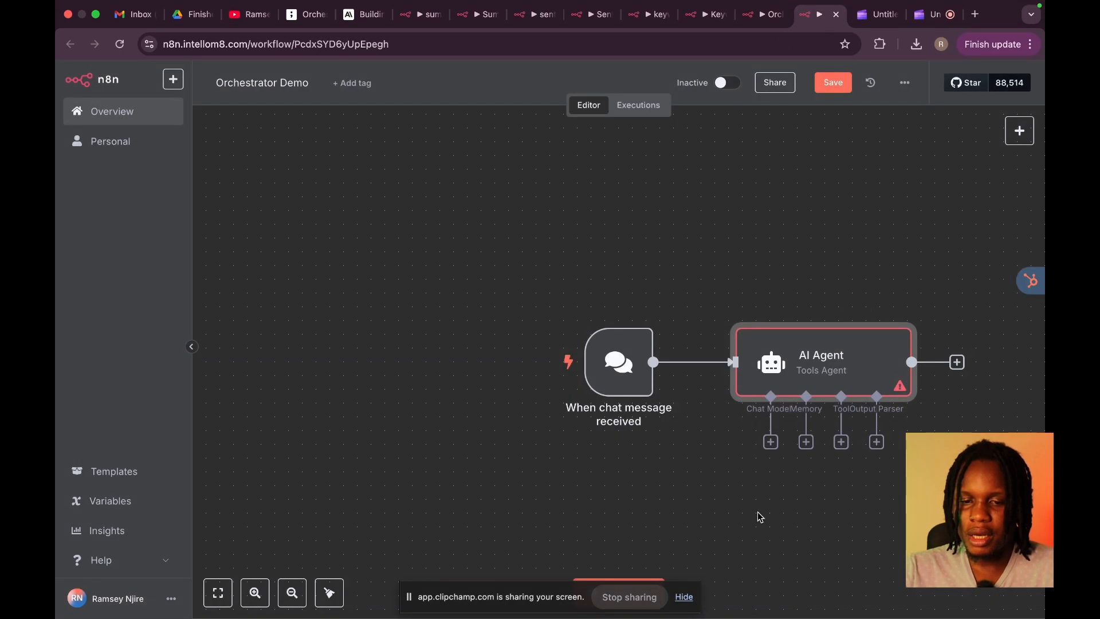
Step: Attach an OpenAI Chat Model to Orchestrator Demo's AI Agent and set its model to gpt-4.1-2025-04-14
left_click(770, 442)
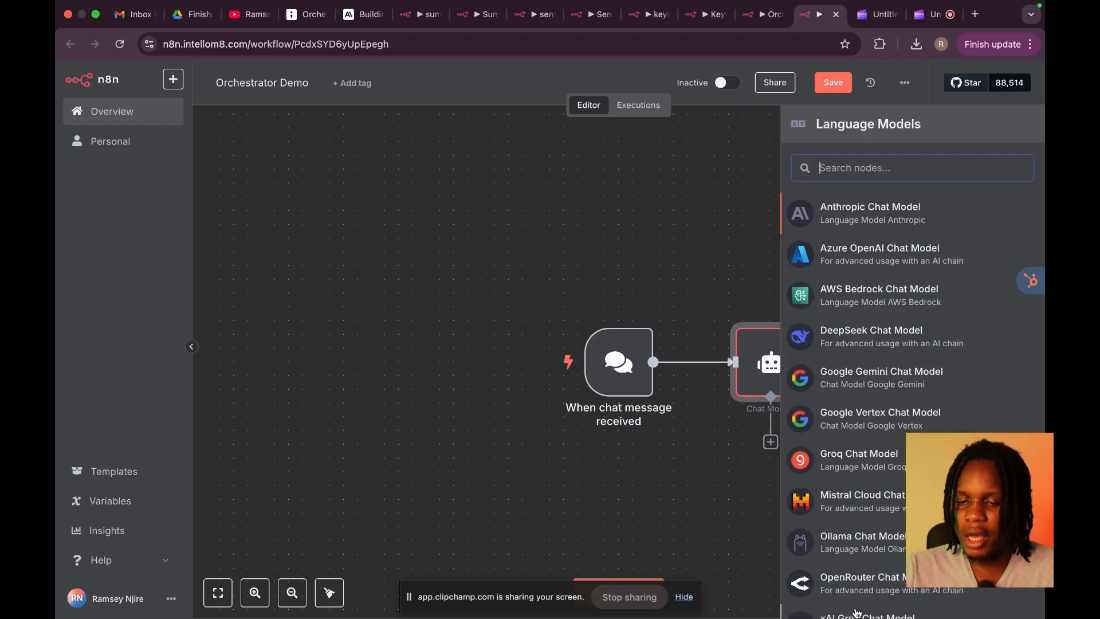
scroll(857, 578, "down", 3)
left_click(859, 573)
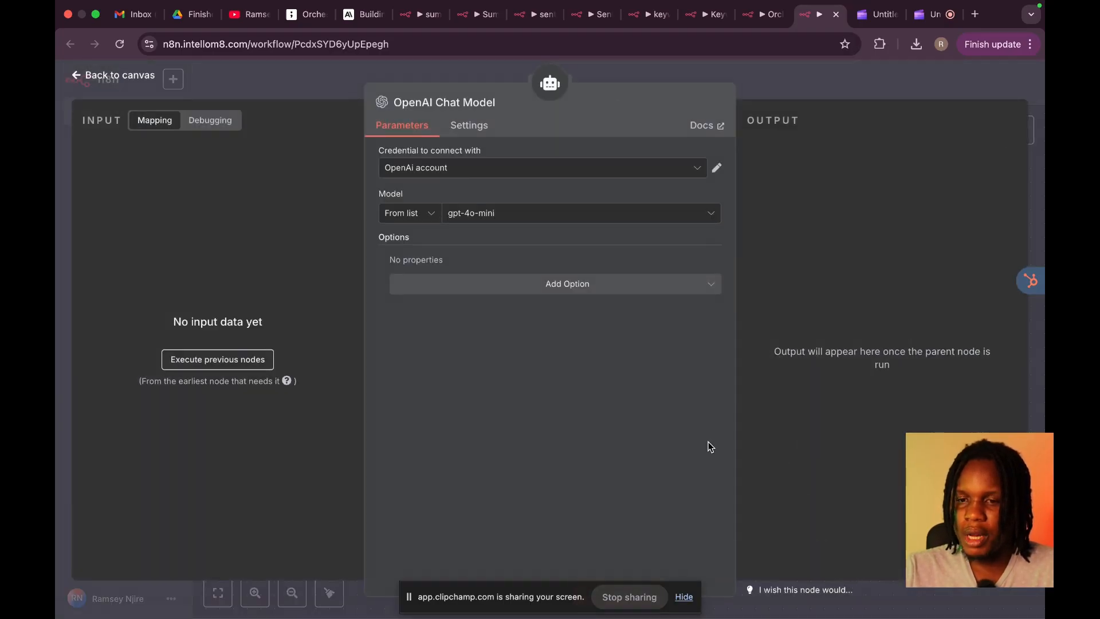
left_click(544, 213)
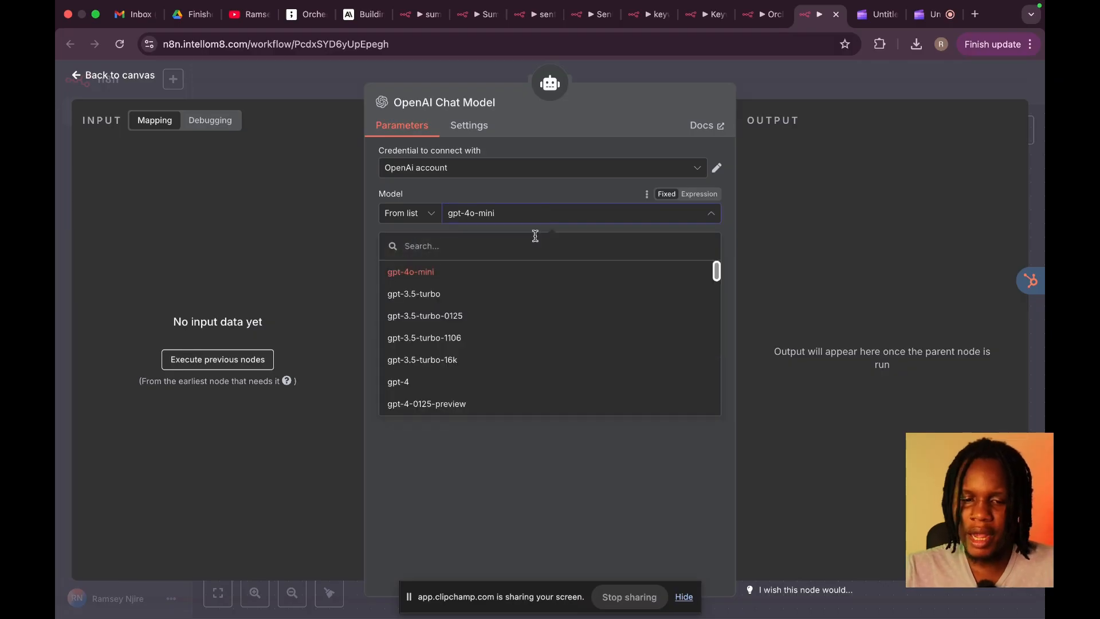
scroll(531, 290, "down", 8)
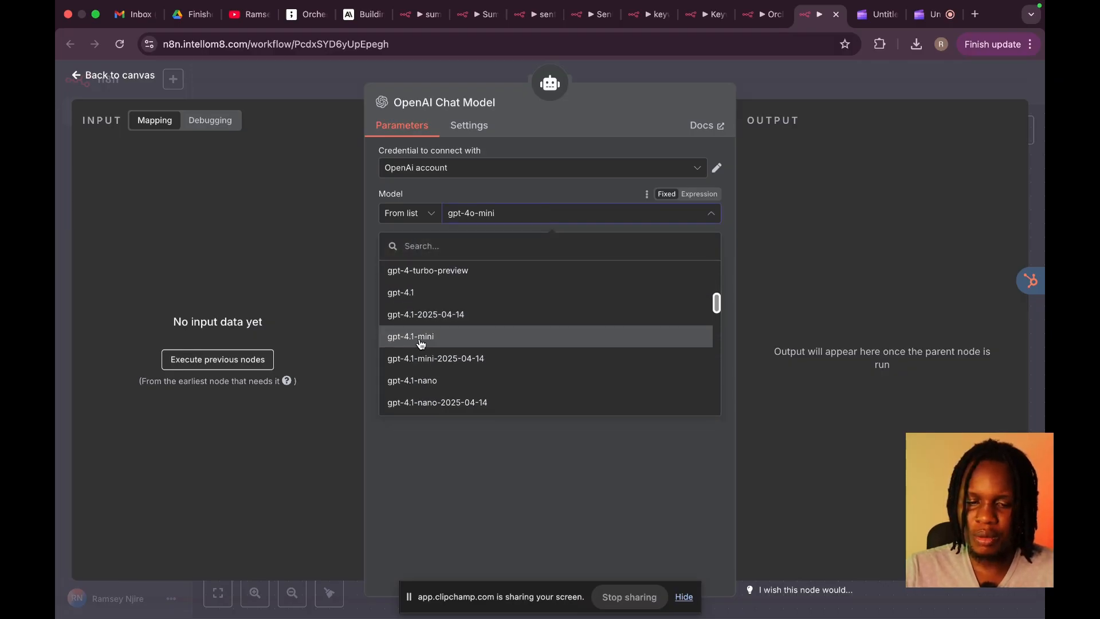
scroll(418, 357, "down", 1)
scroll(423, 339, "up", 1)
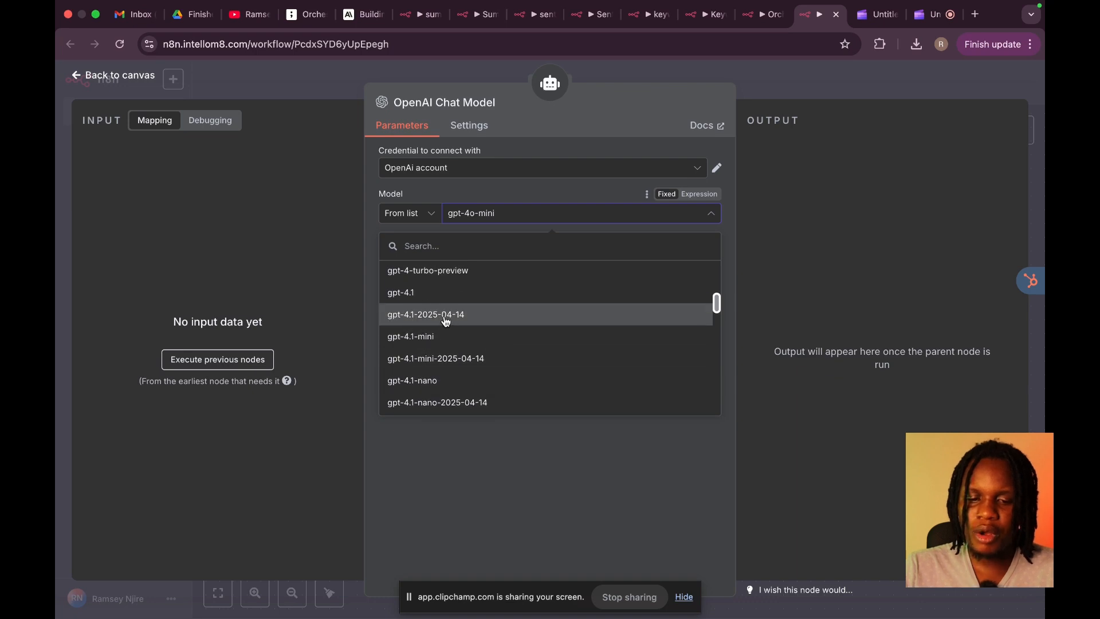
left_click(451, 317)
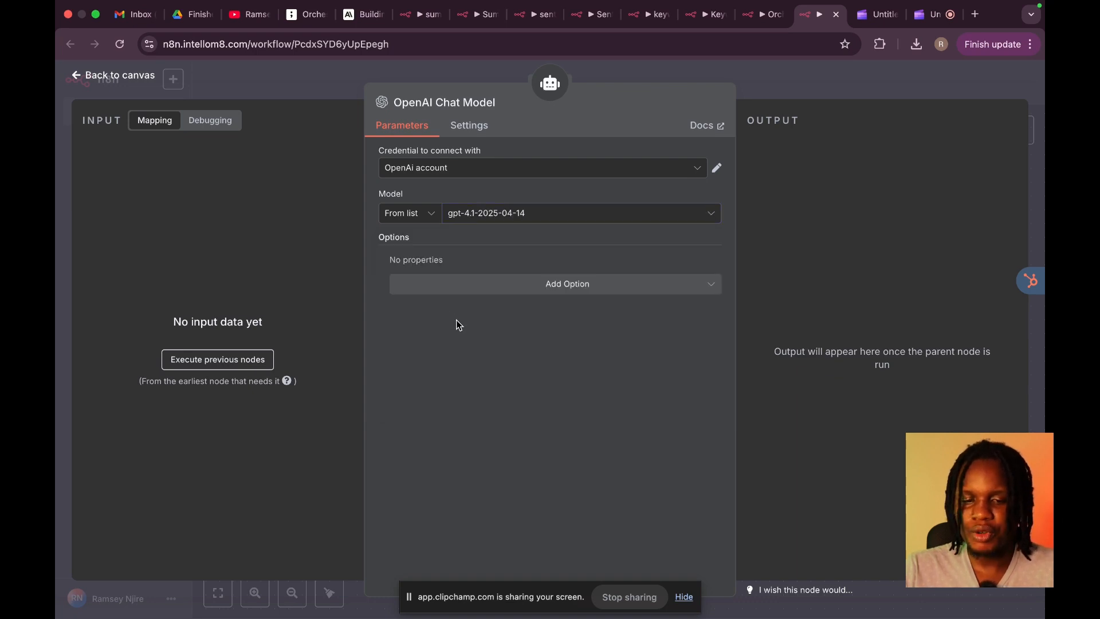
left_click(801, 80)
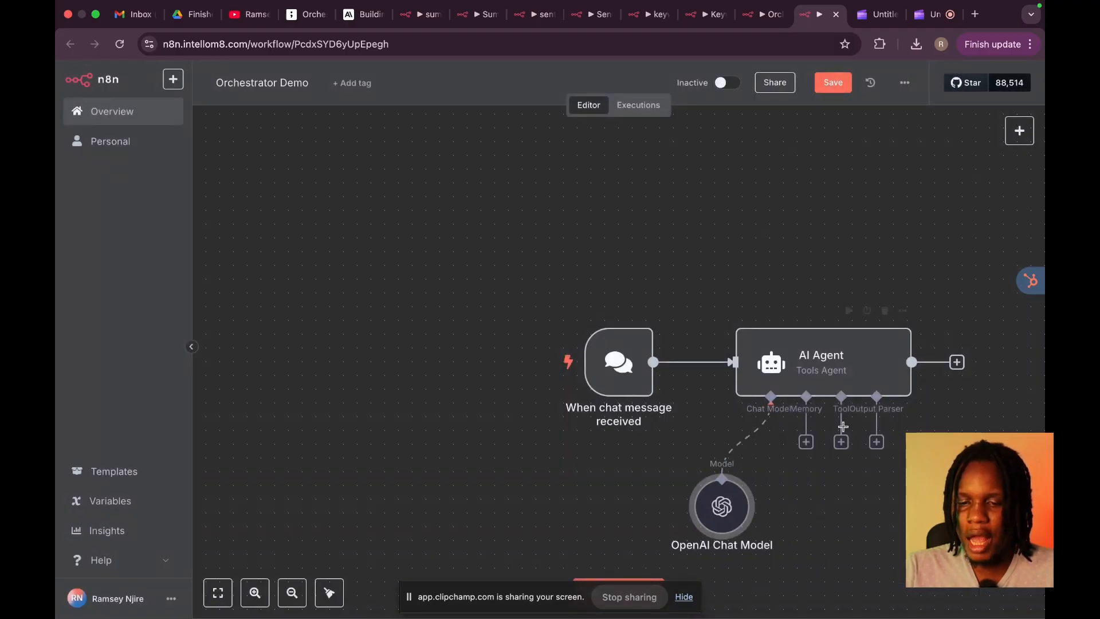
Step: Copy the JSON output example with summary, sentiment and keywords from the AI Agent's system message
double_click(823, 364)
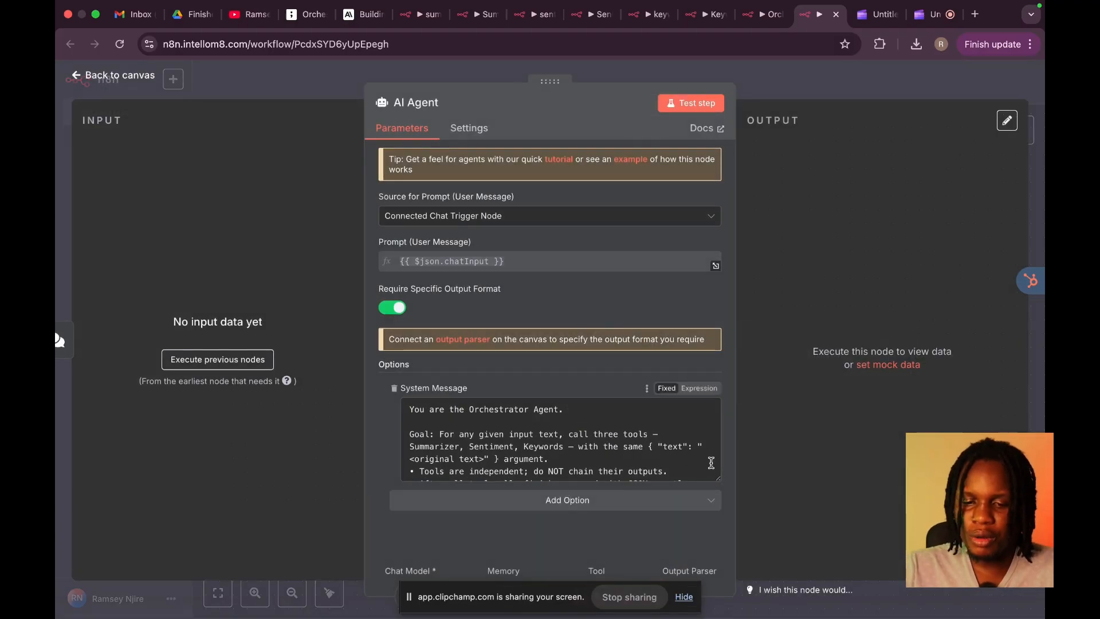
scroll(701, 469, "down", 5)
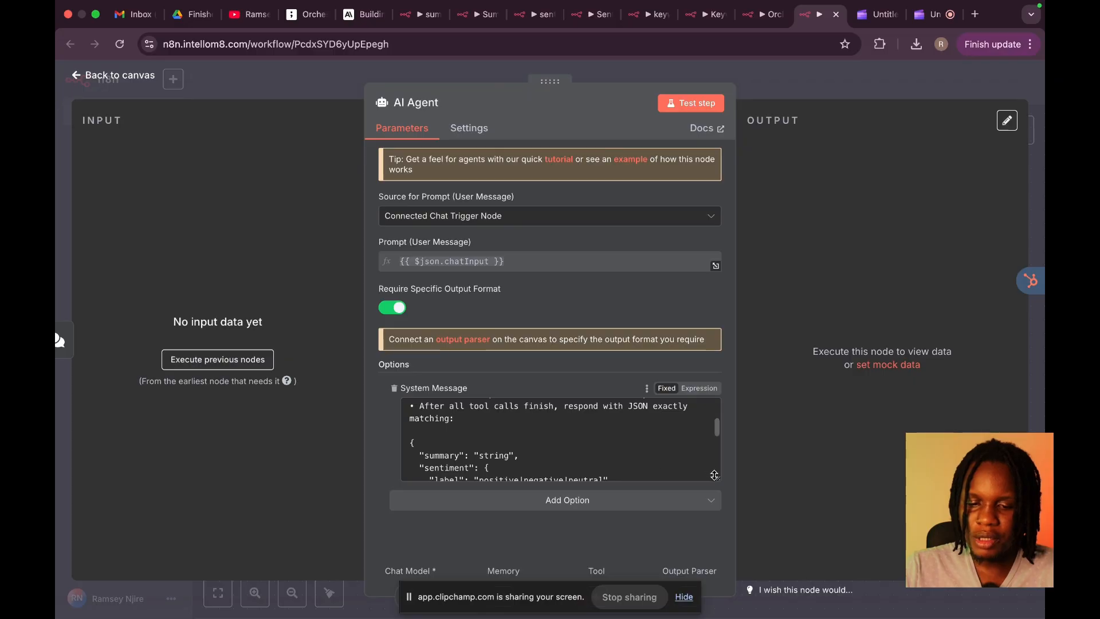
left_click_drag(714, 475, 717, 559)
left_click_drag(424, 527, 395, 447)
key("cmd+c")
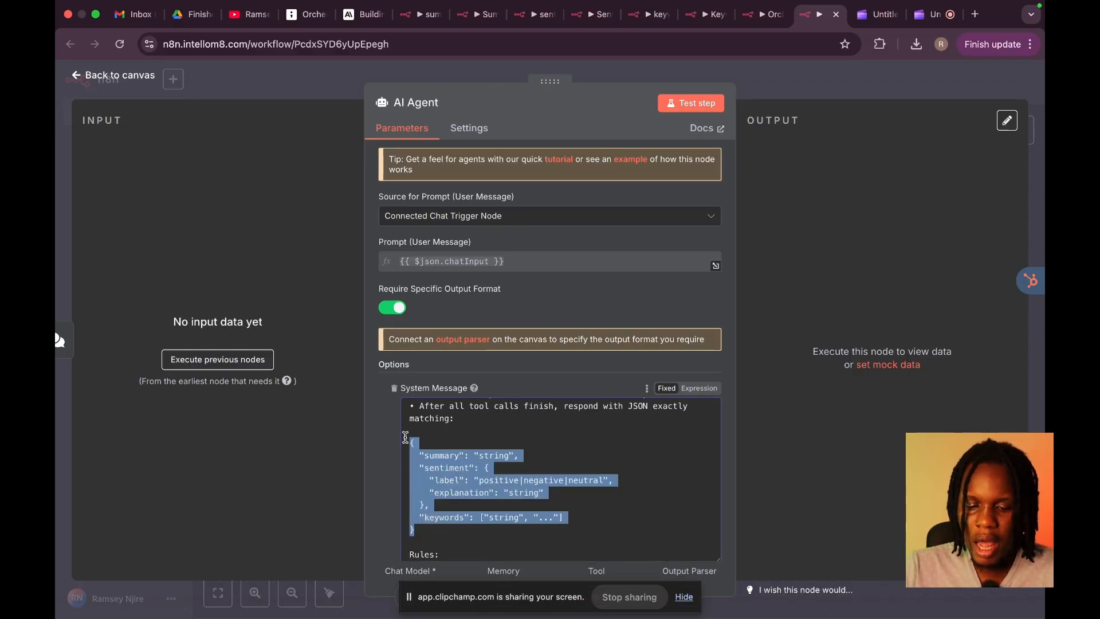
Step: Attach a Structured Output Parser to the AI Agent and replace its JSON example with the copied summary, sentiment and keywords structure
left_click(881, 80)
left_click(877, 442)
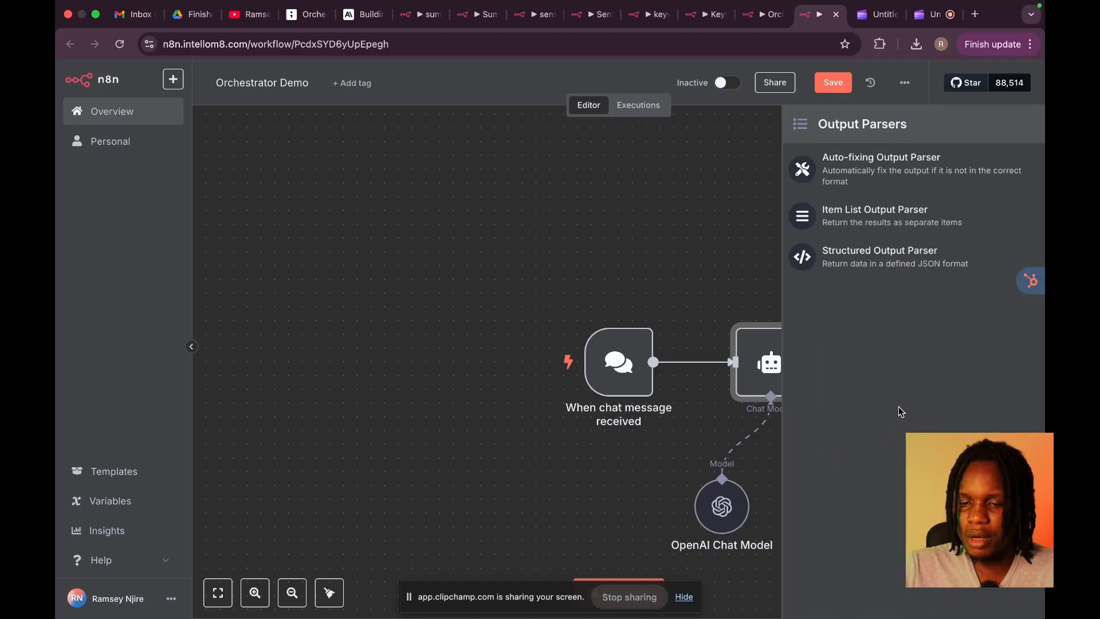
left_click(822, 254)
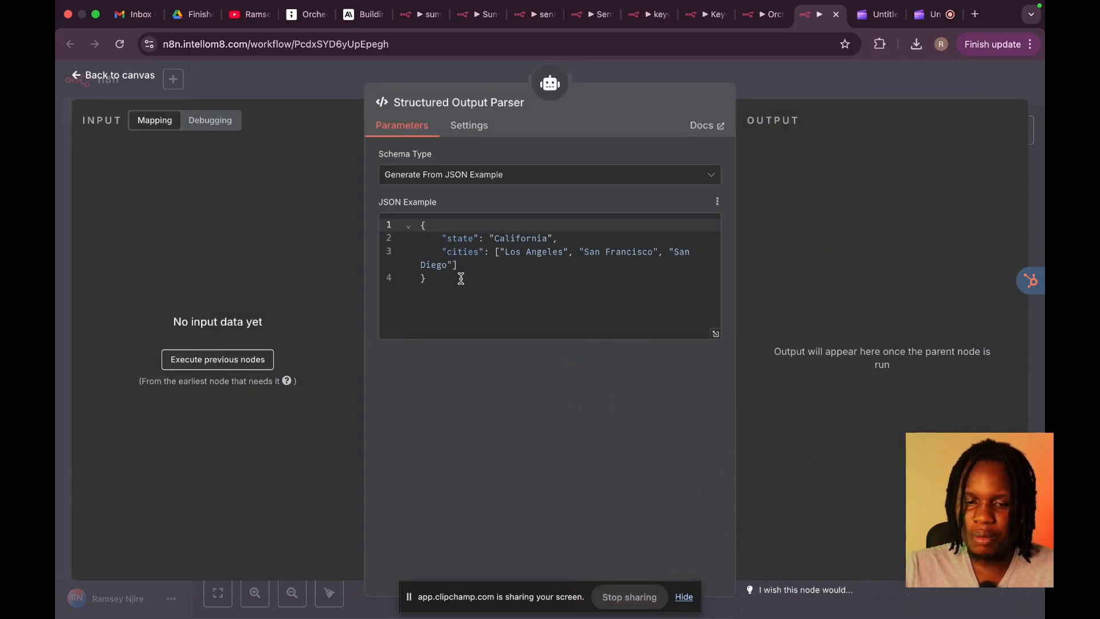
left_click_drag(461, 279, 414, 227)
key("cmd+v")
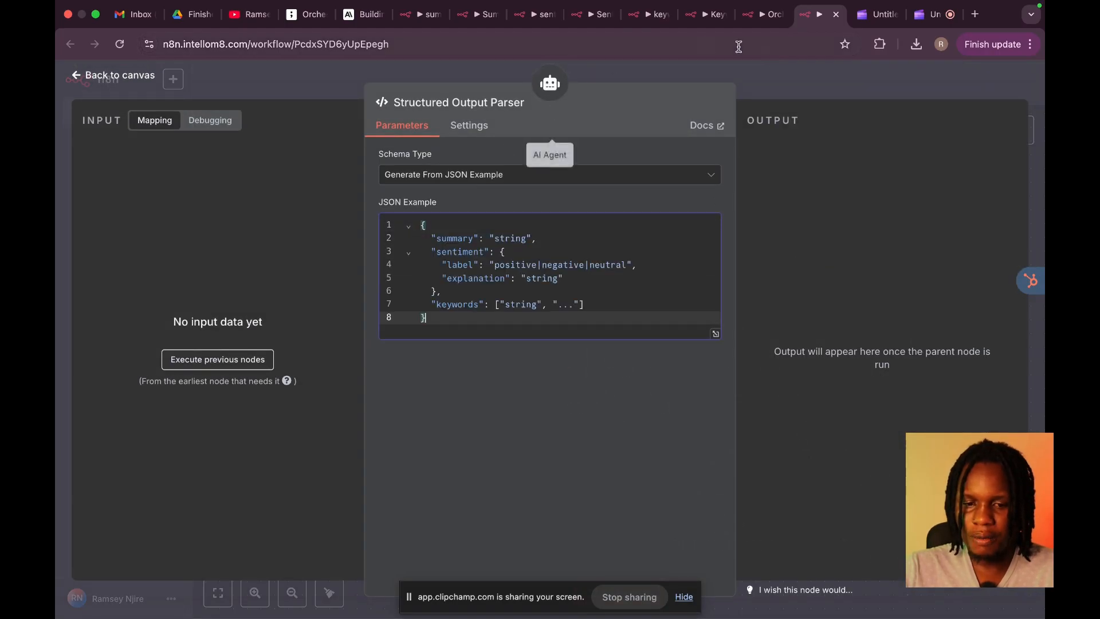
left_click(798, 81)
Step: Move the Structured Output Parser node farther away from the OpenAI Chat Model and save the workflow
left_click_drag(896, 494, 1009, 476)
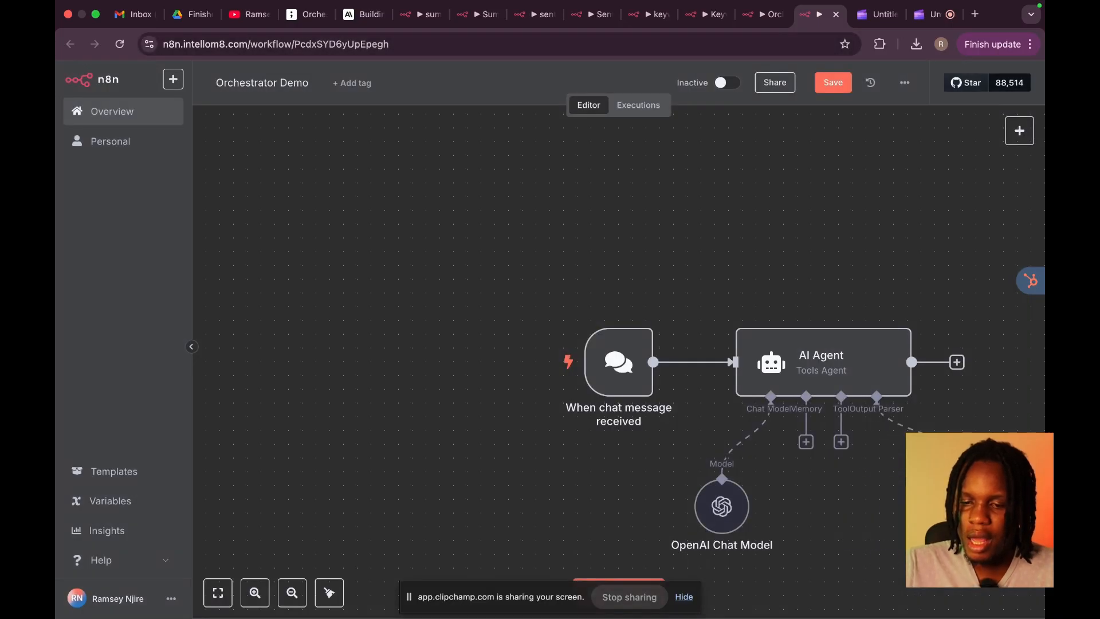
scroll(652, 332, "down", 3)
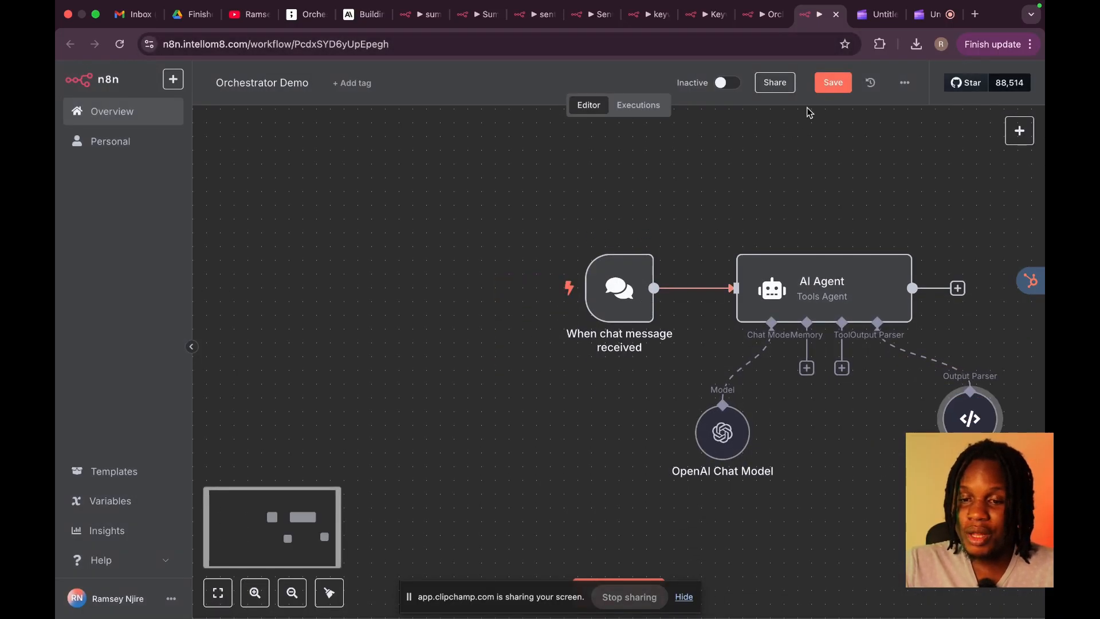
left_click(831, 83)
Step: Attach a Call n8n Workflow Tool to the AI Agent and choose summarizationAgent as the workflow it calls
scroll(745, 248, "down", 1)
scroll(735, 238, "right", 5)
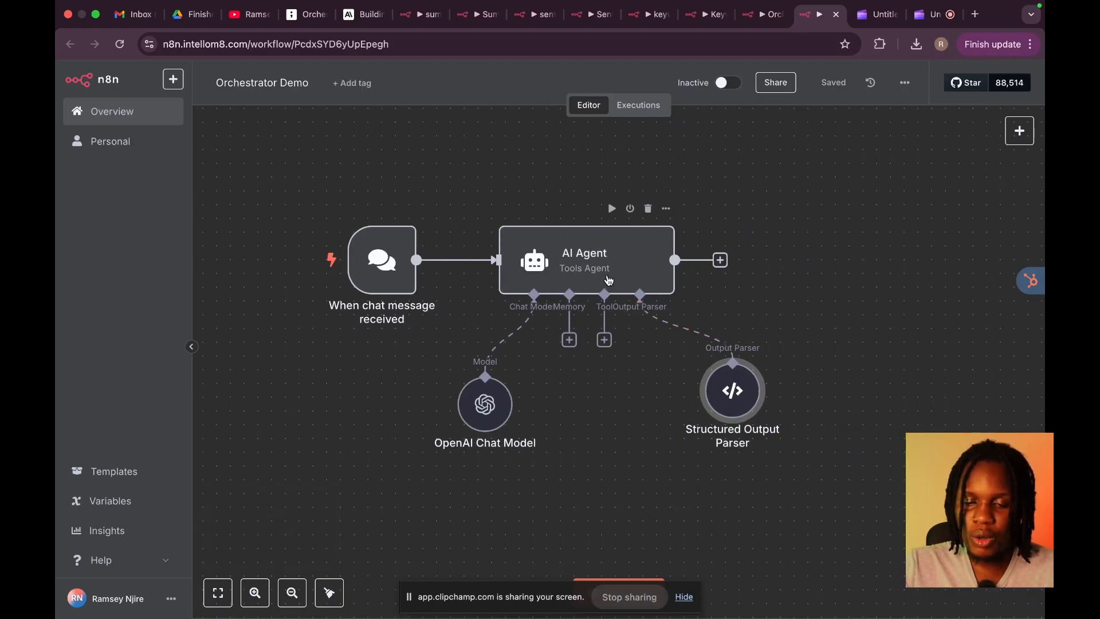
left_click(604, 340)
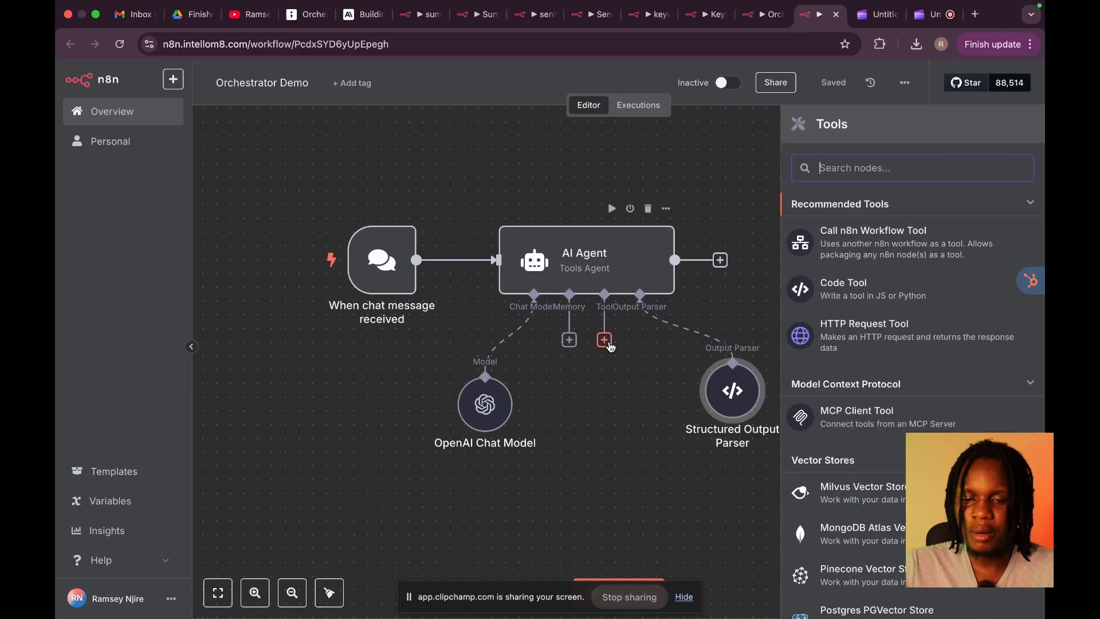
left_click(871, 237)
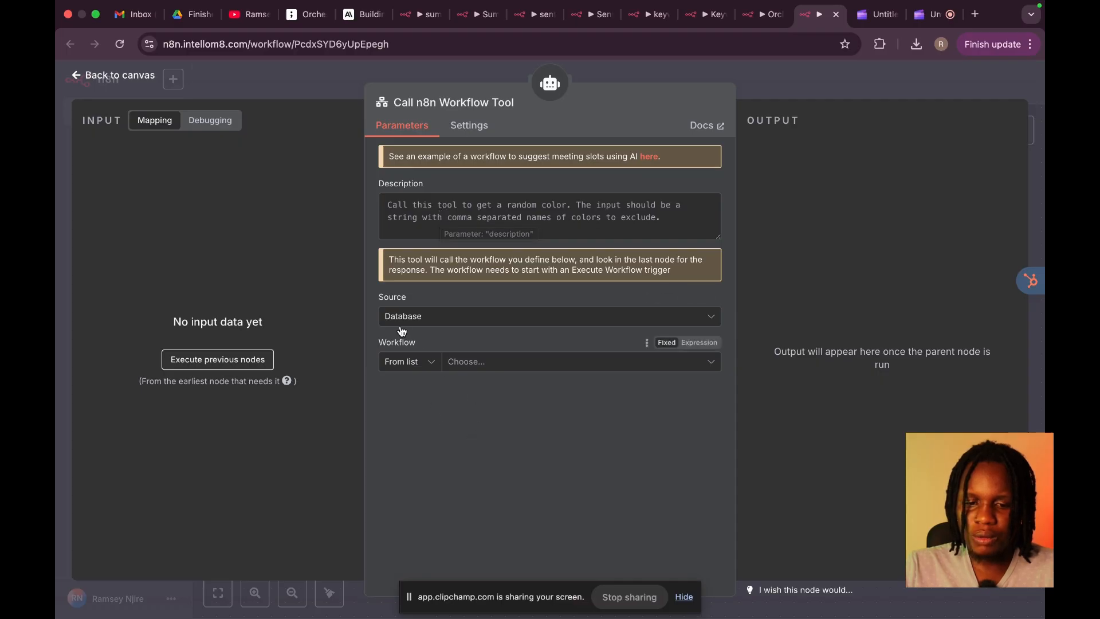
left_click(498, 362)
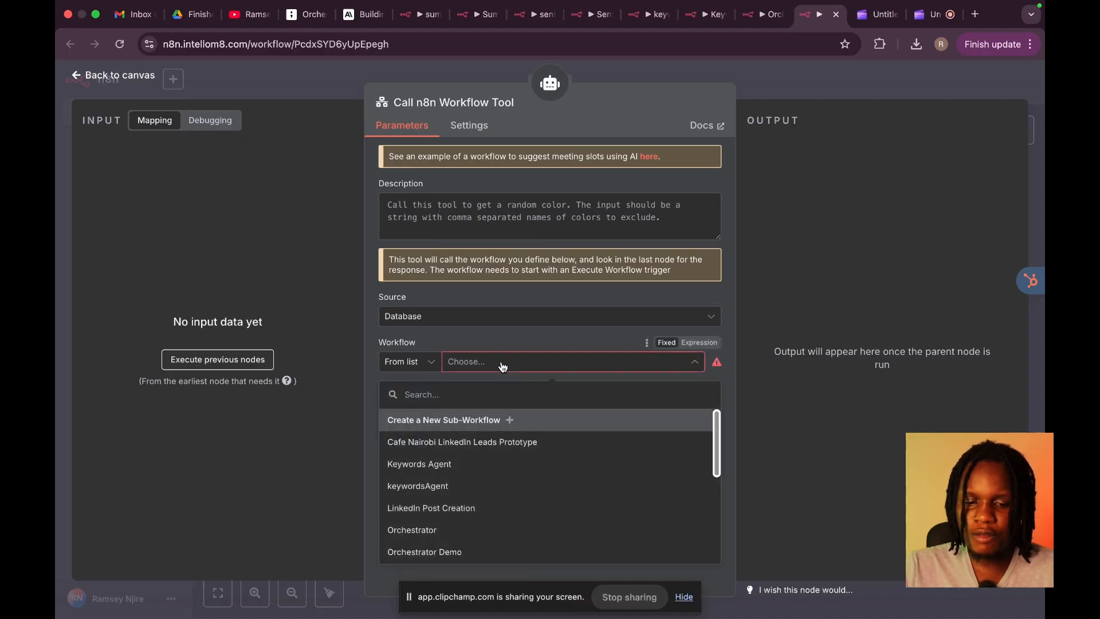
scroll(481, 530, "down", 5)
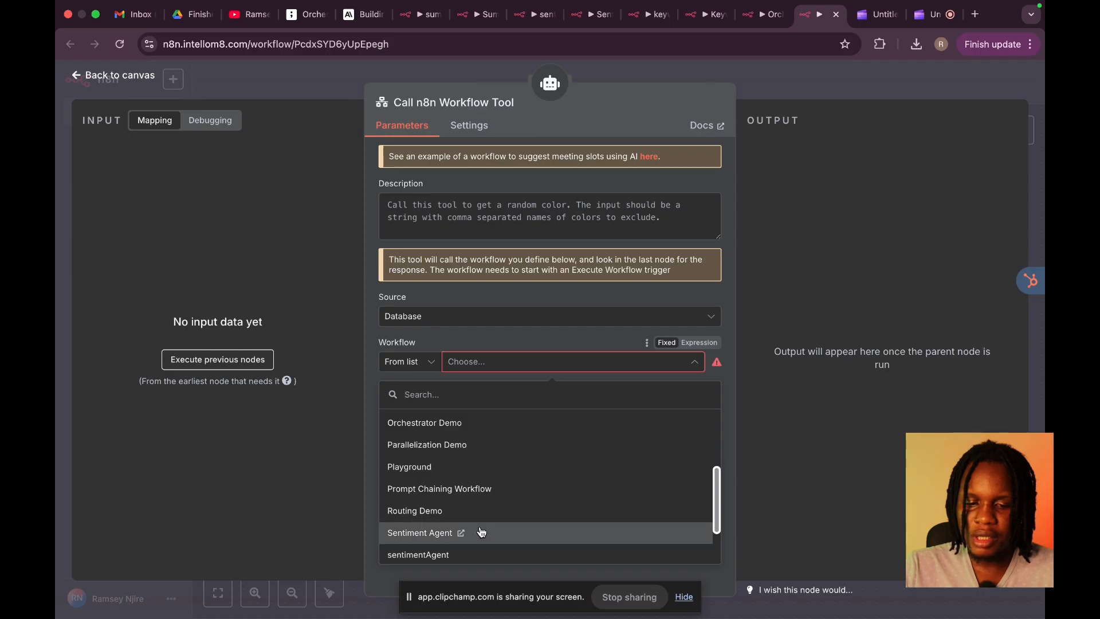
scroll(473, 515, "down", 2)
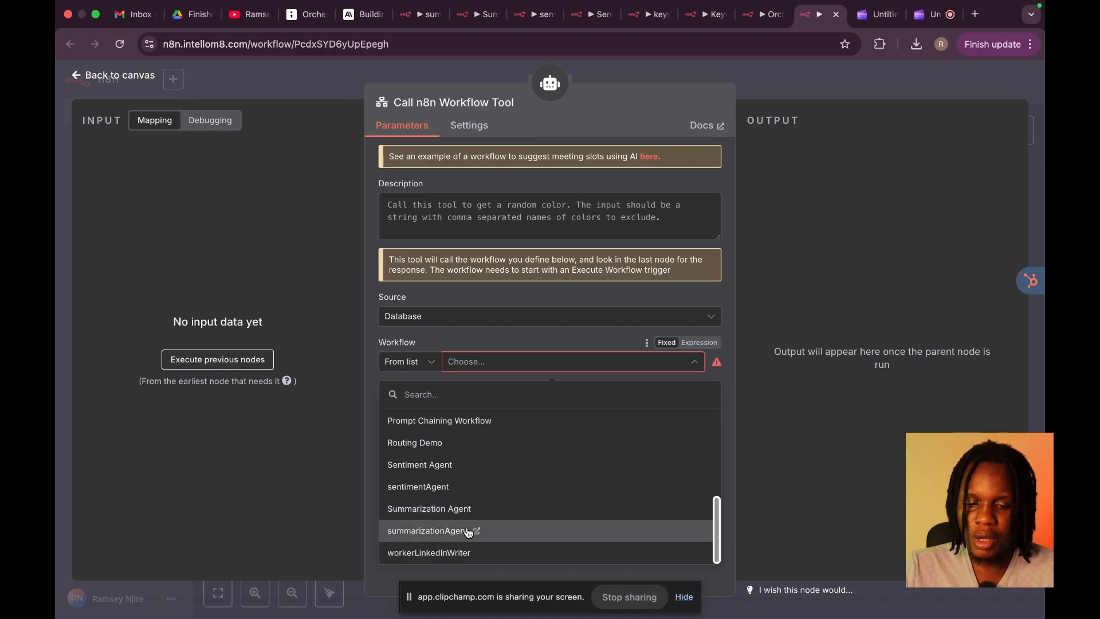
left_click(473, 528)
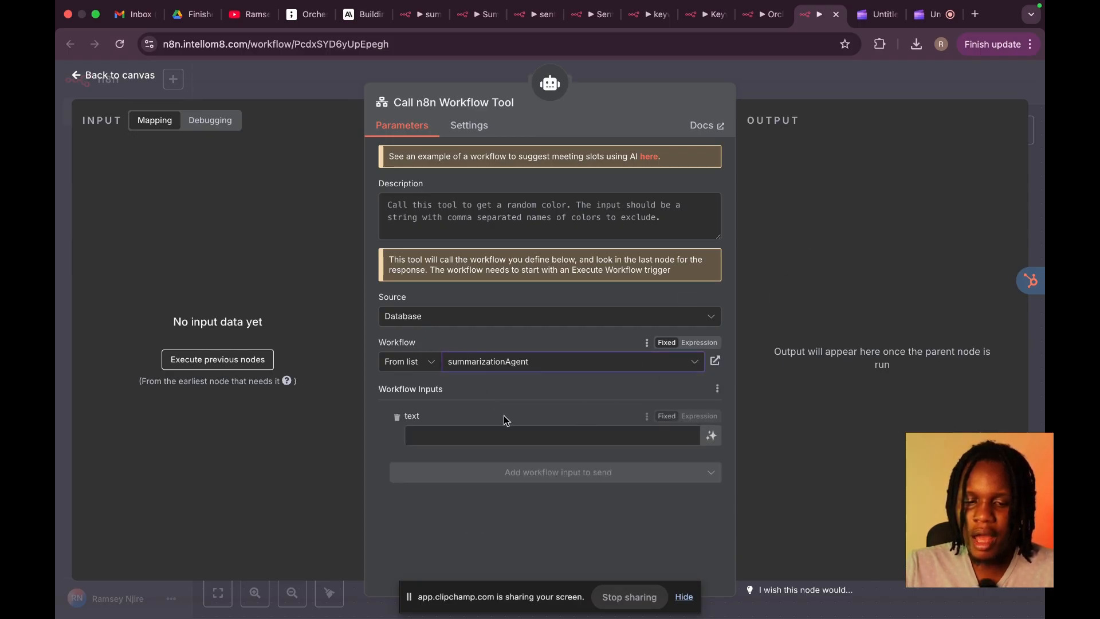
Step: Set the workflow tool's text input to the expression {{ $fromAI('text') }} and return to the canvas
left_click(539, 437)
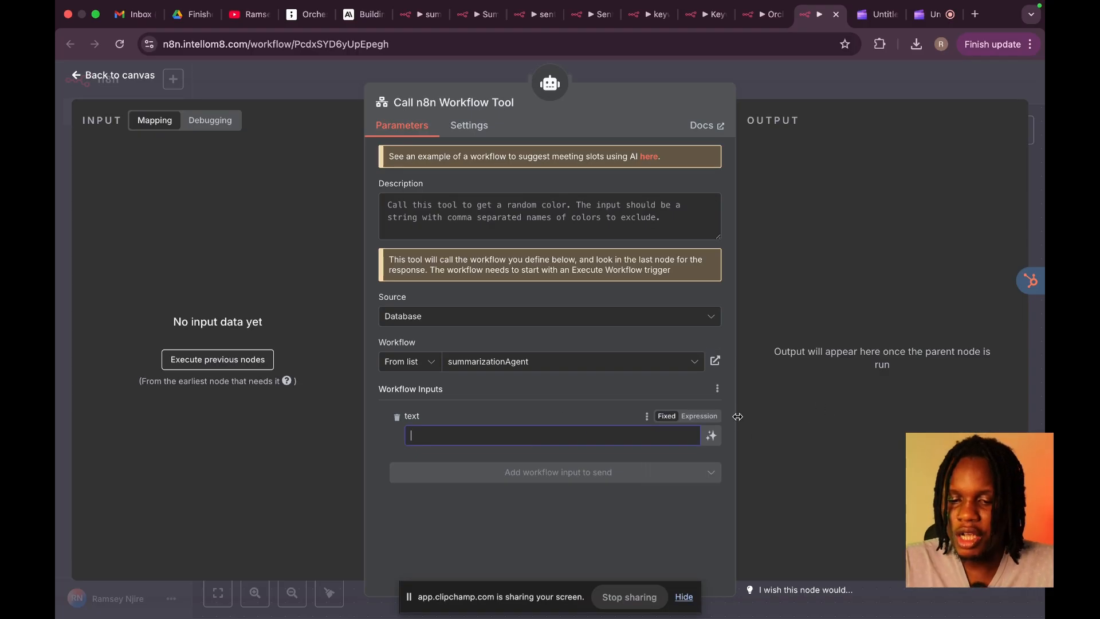
left_click(713, 421)
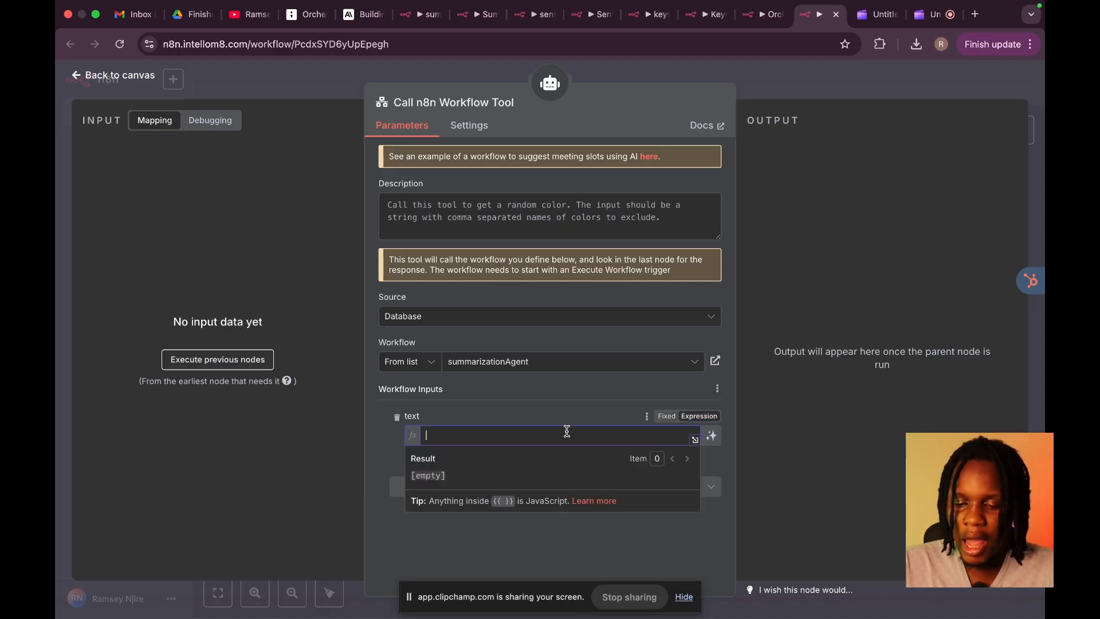
type("{{ ")
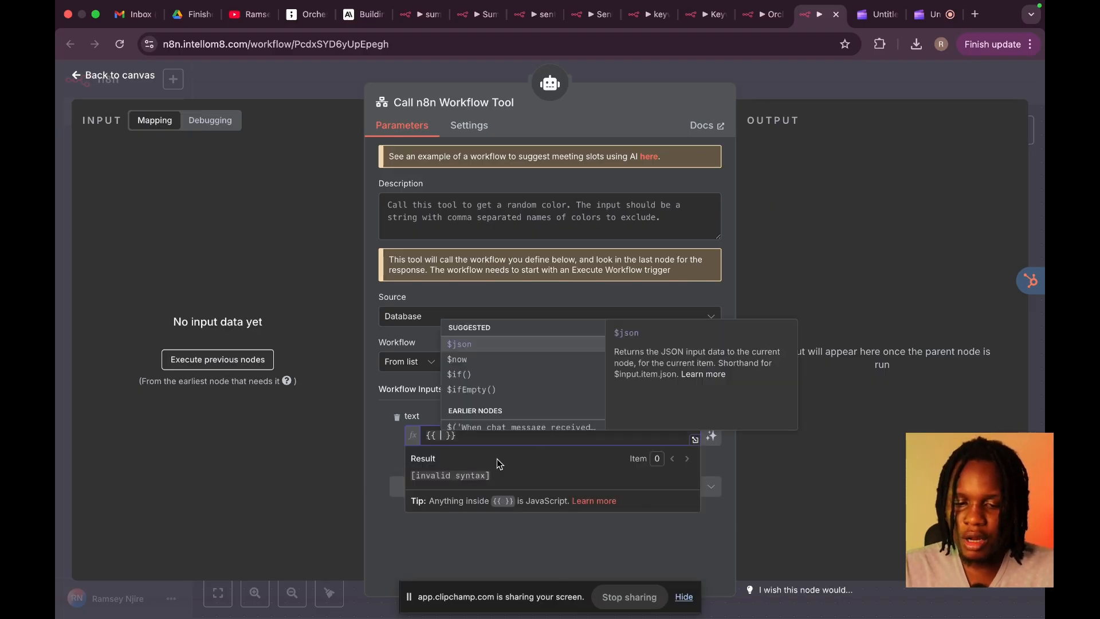
type("$f")
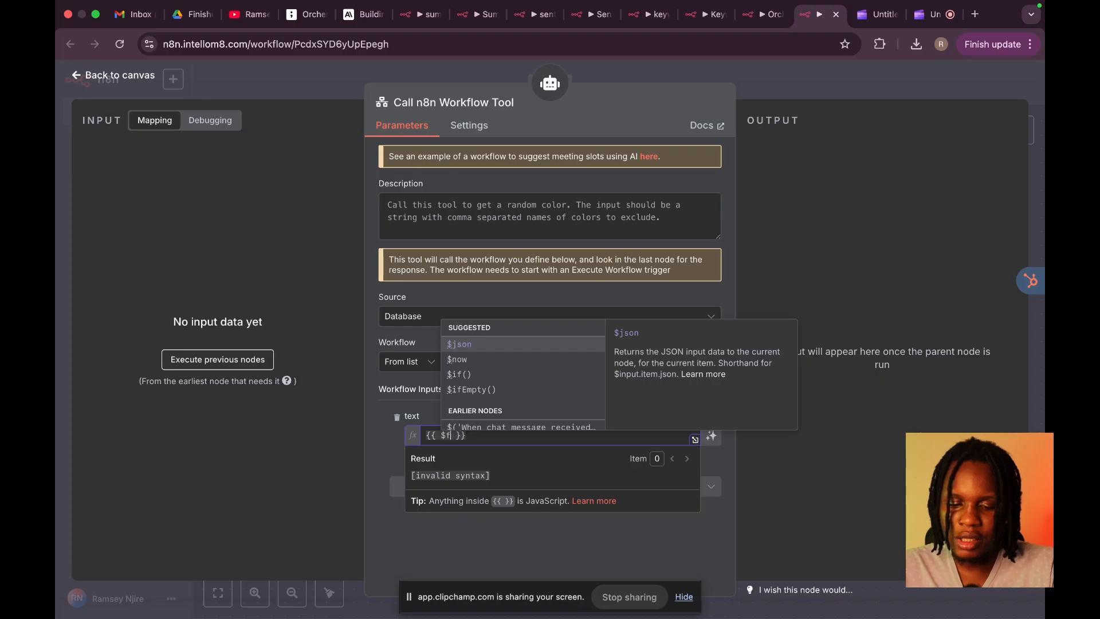
type("rom,")
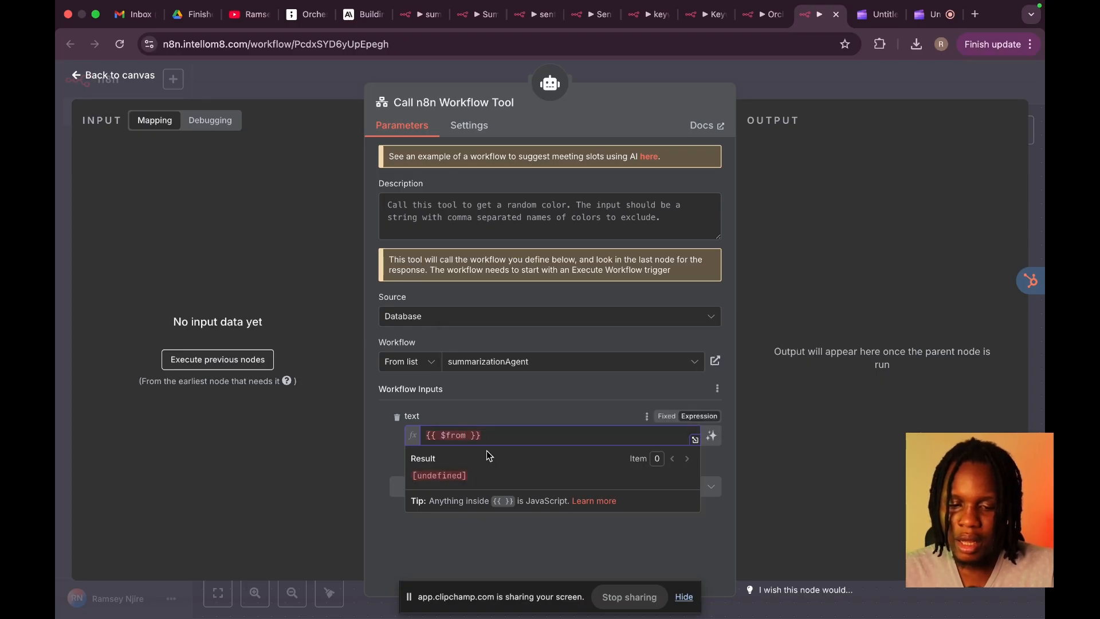
key("BackSpace")
key("BackSpace")
type("from")
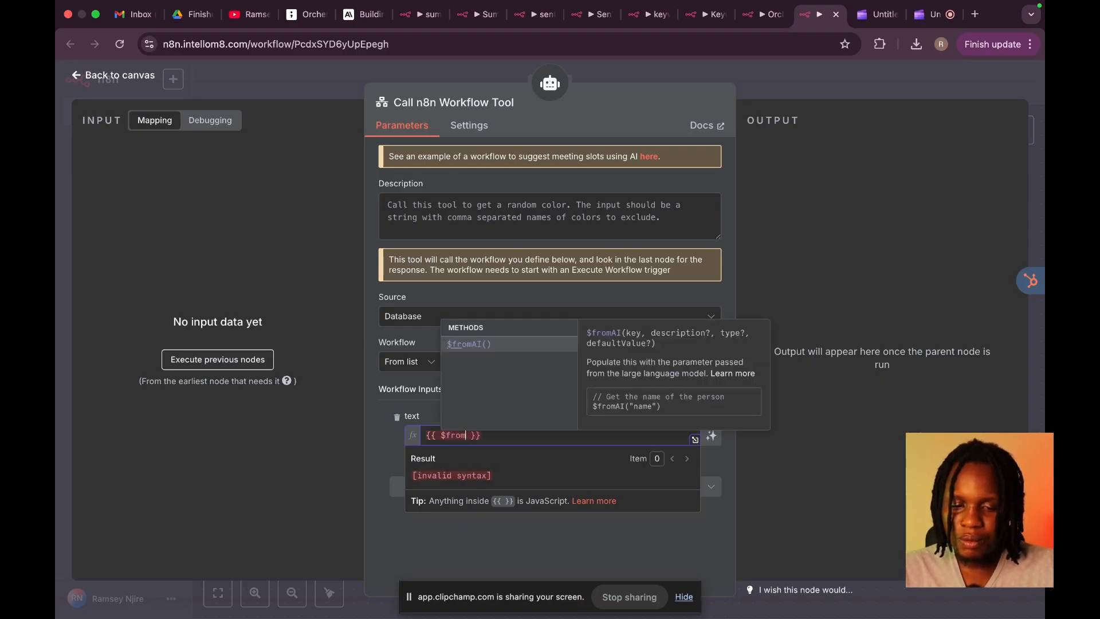
left_click(493, 337)
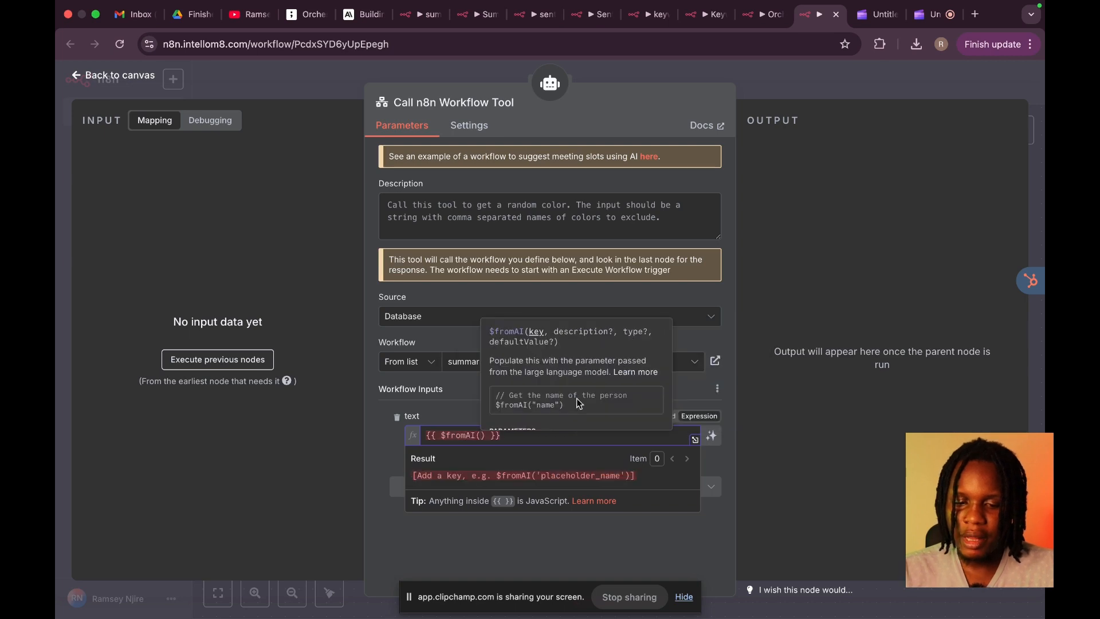
type("'")
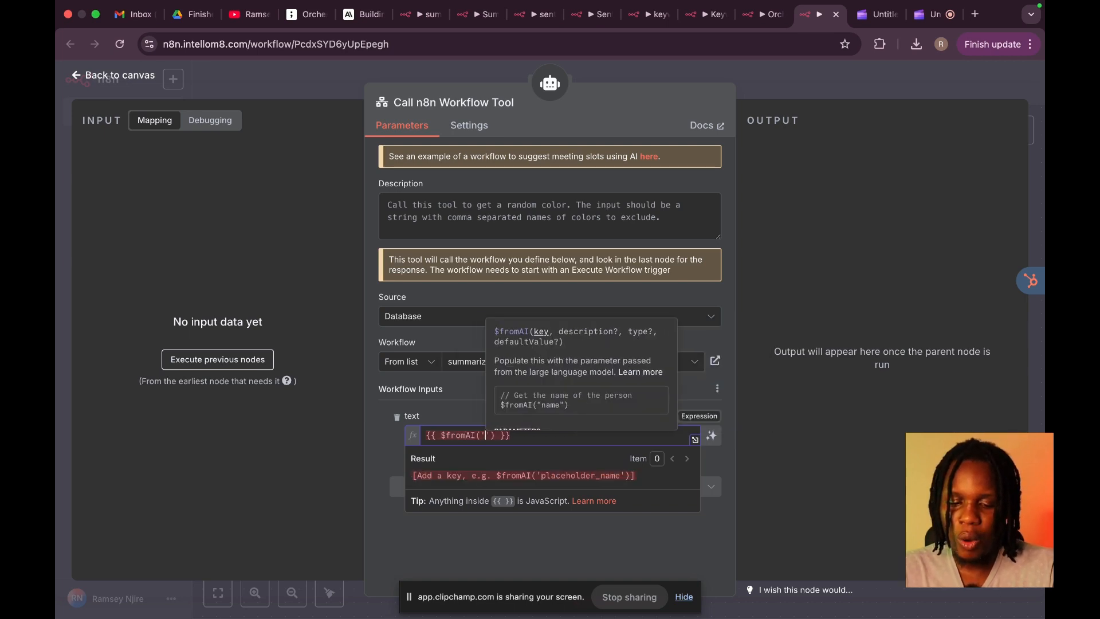
type("text")
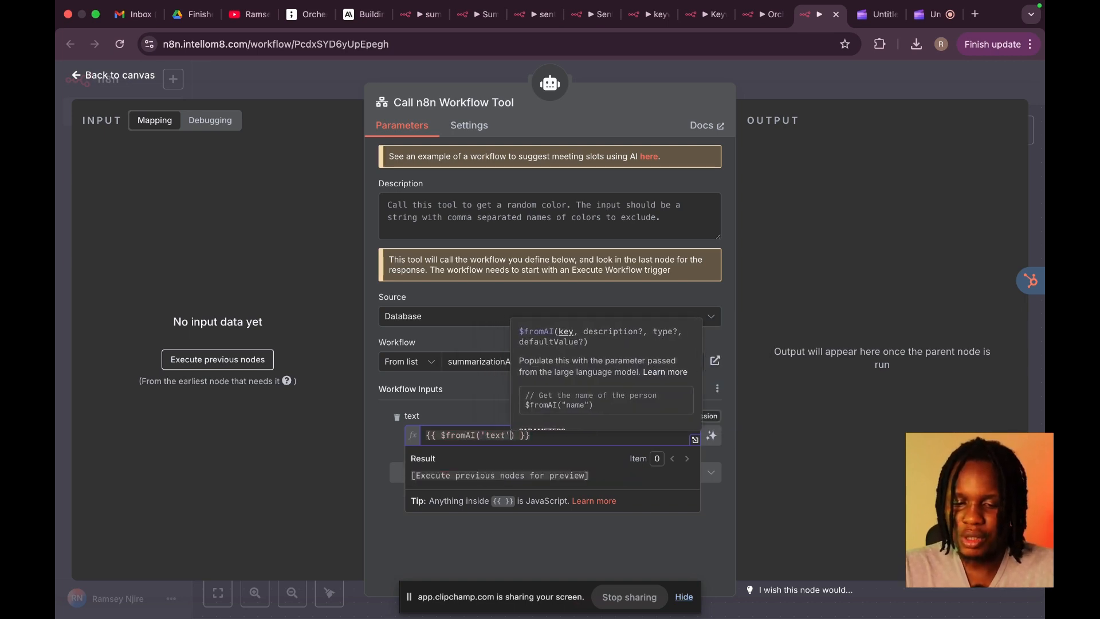
left_click(539, 435)
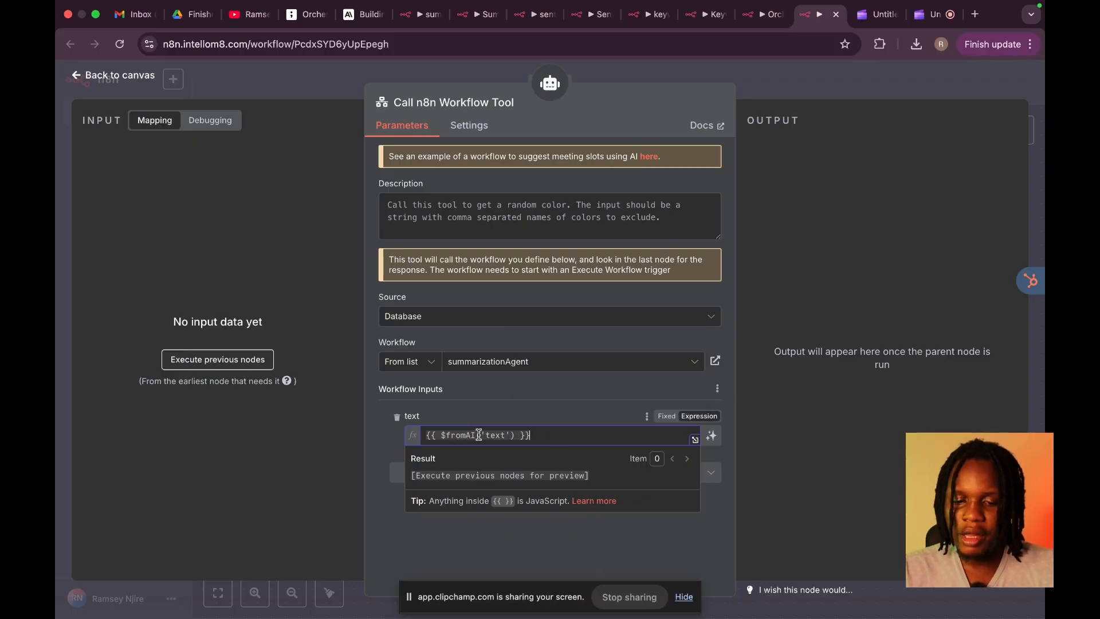
left_click(114, 75)
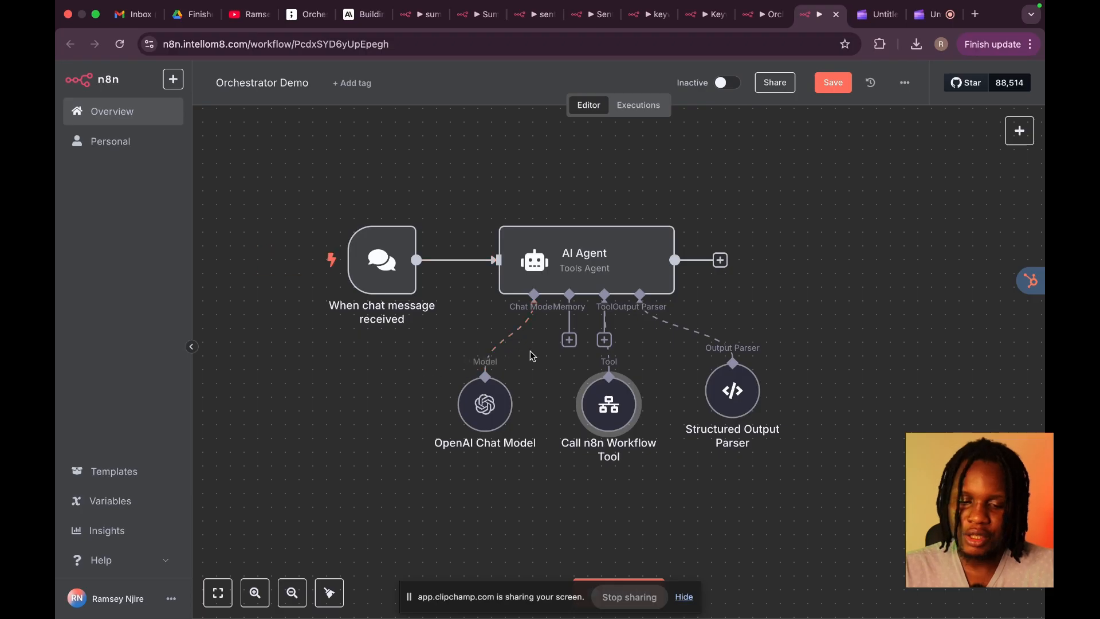
Step: Clear the expression in the summarizationAgent tool's text input and let the model define the value automatically
double_click(594, 389)
left_click_drag(532, 435, 383, 421)
key("BackSpace")
left_click(452, 408)
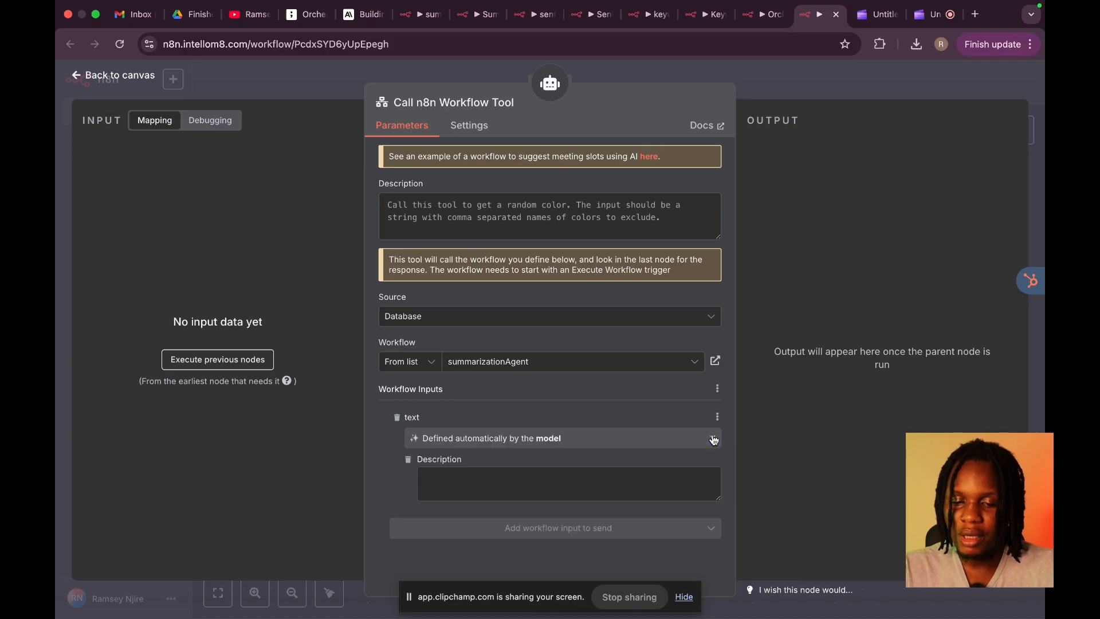
left_click(711, 436)
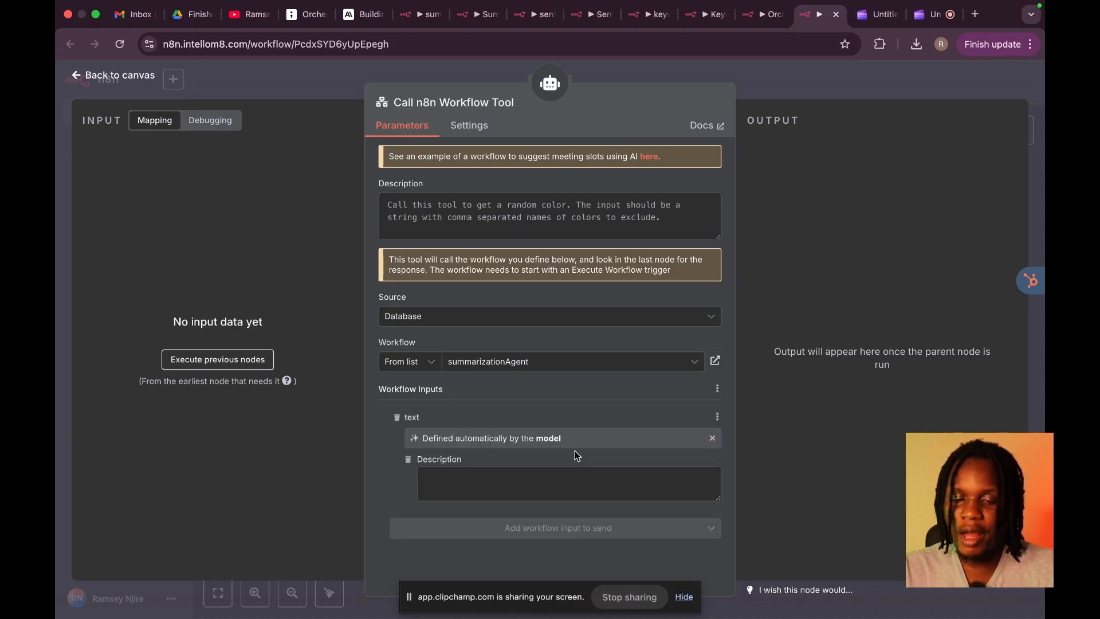
Step: Describe the text input as "The test to be summarized" and copy the tool description from the Summarization Agent tool in the Orchestrator workflow
left_click(548, 486)
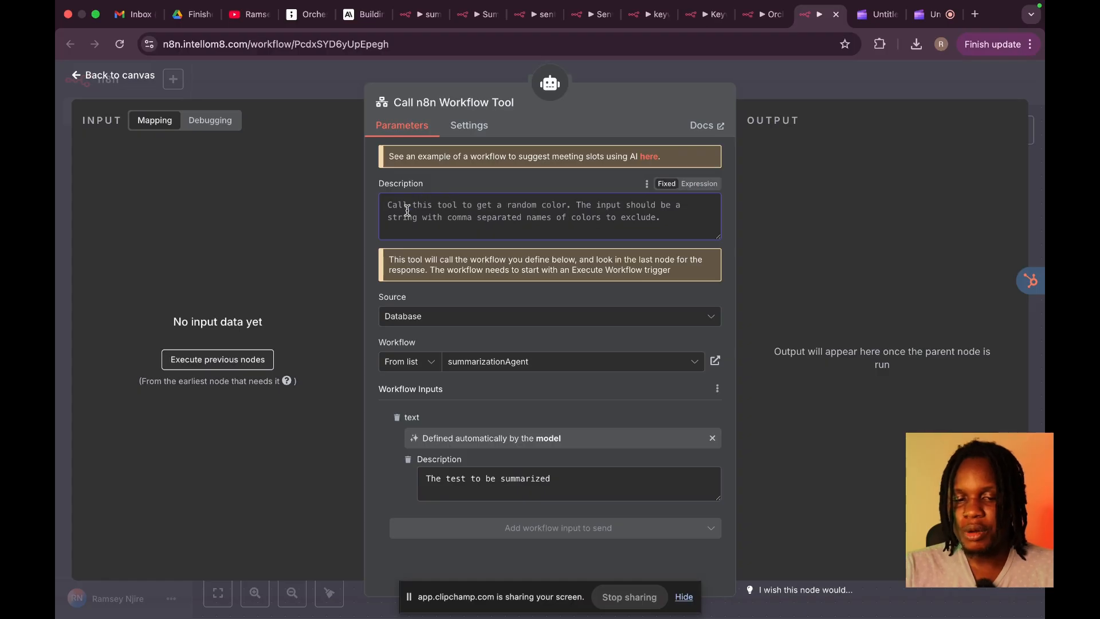
left_click(508, 210)
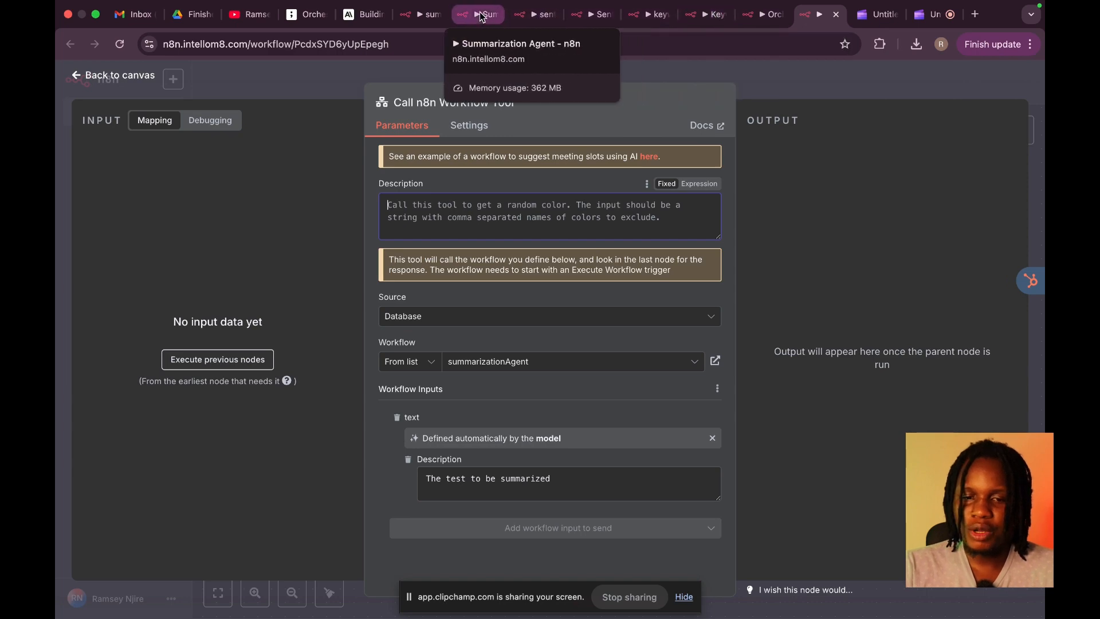
left_click(424, 15)
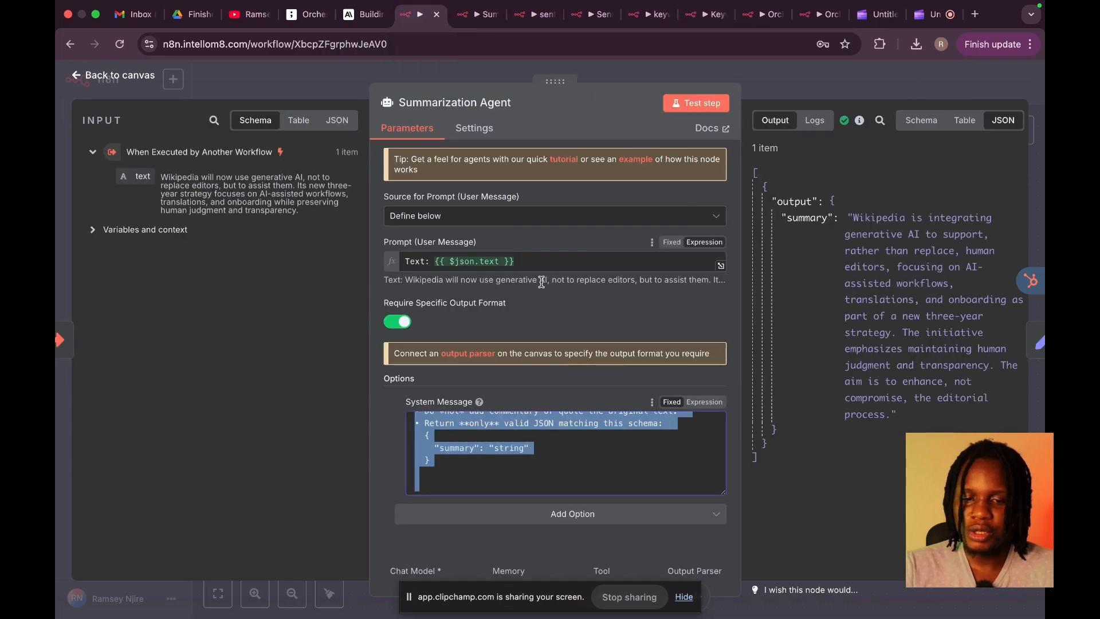
left_click(807, 68)
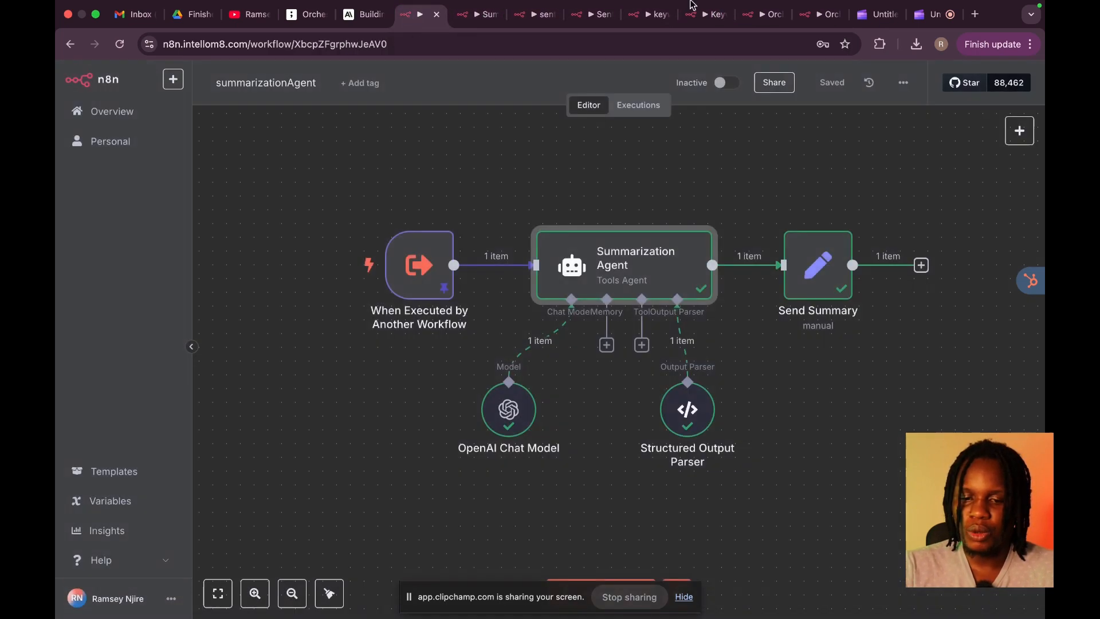
left_click(768, 31)
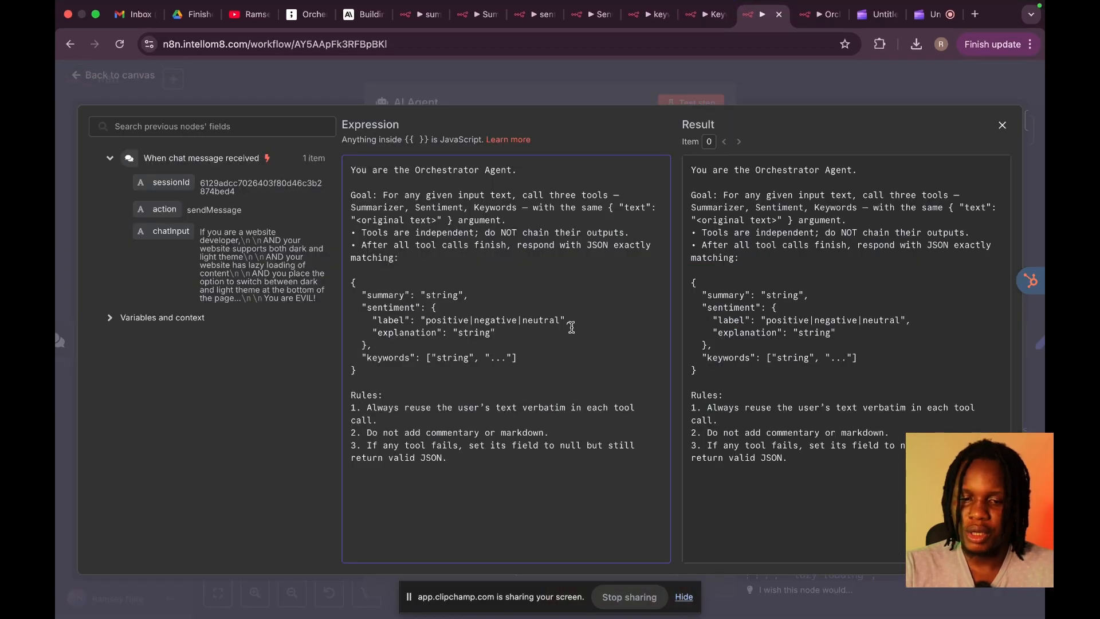
left_click(820, 91)
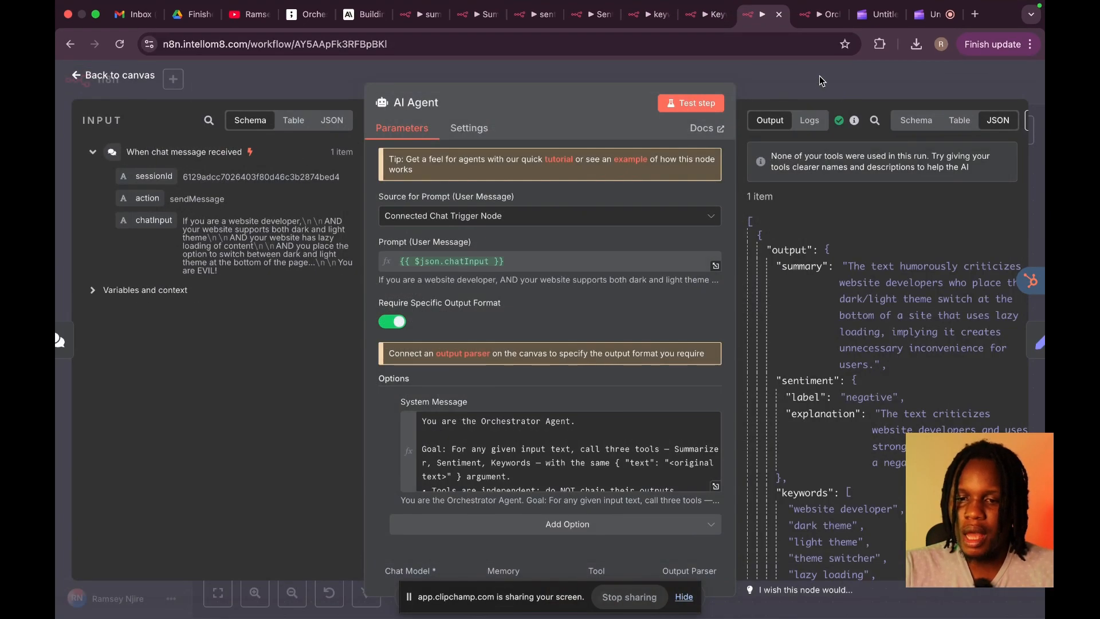
left_click(820, 92)
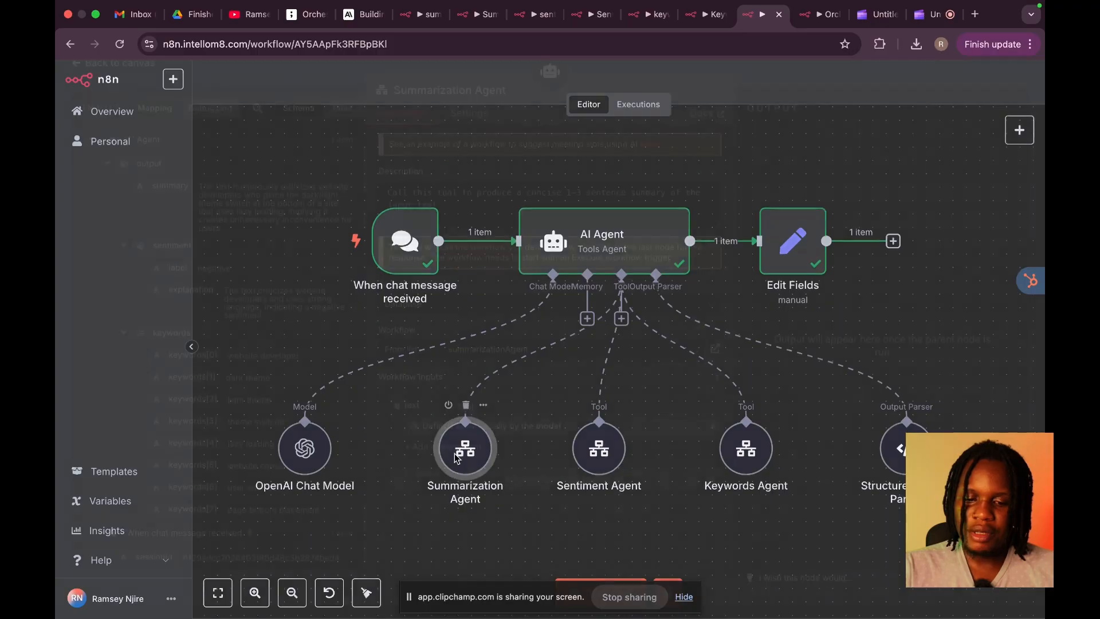
double_click(456, 458)
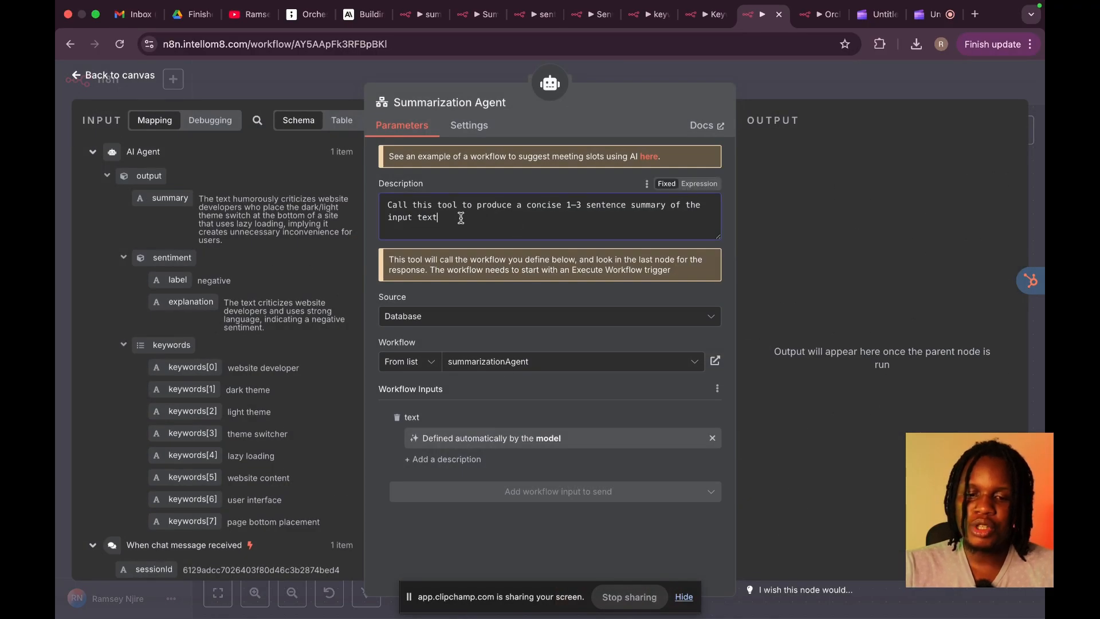
left_click_drag(460, 218, 376, 194)
key("ctrl+c")
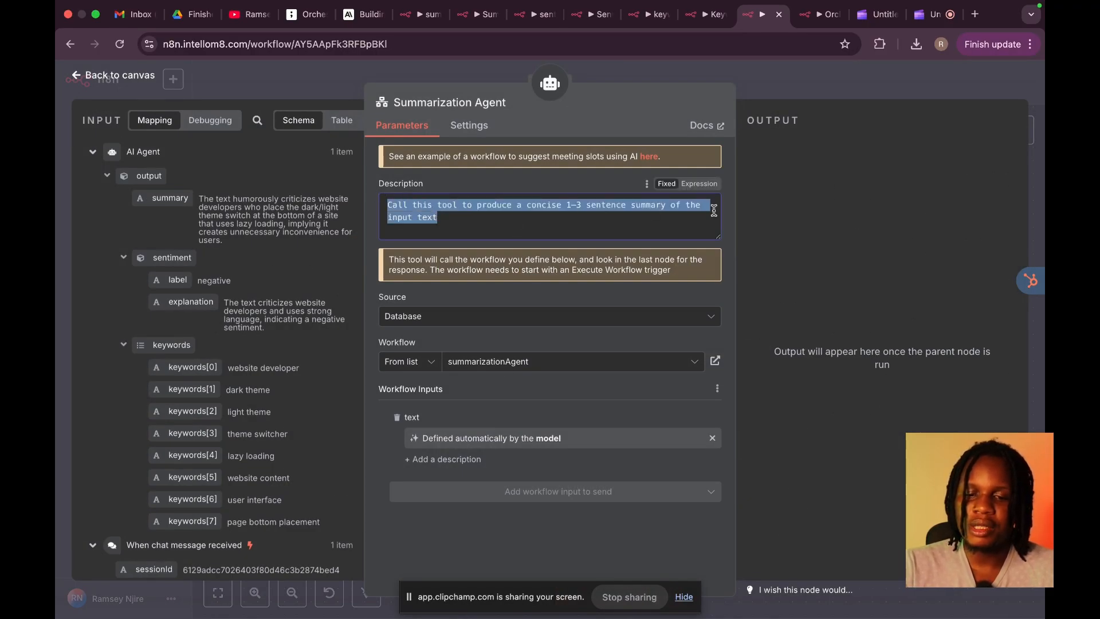
Step: Paste "Call this tool to produce a concise 1–3 sentence summary of the input text" as the Orchestrator Demo tool's description and return to the canvas
left_click(810, 17)
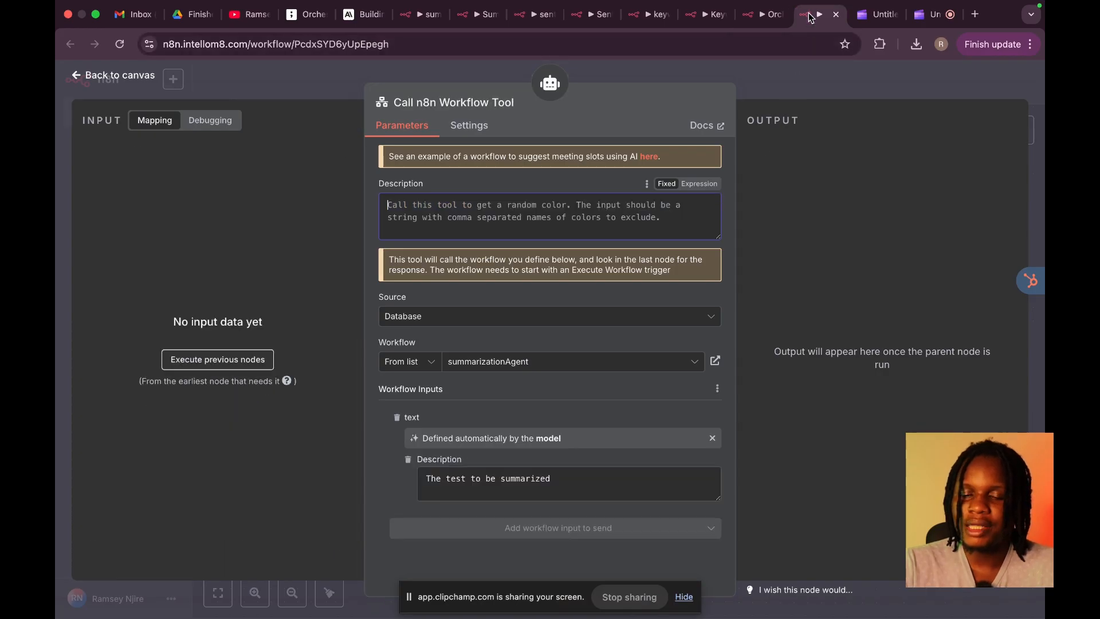
left_click(520, 204)
key("ctrl+v")
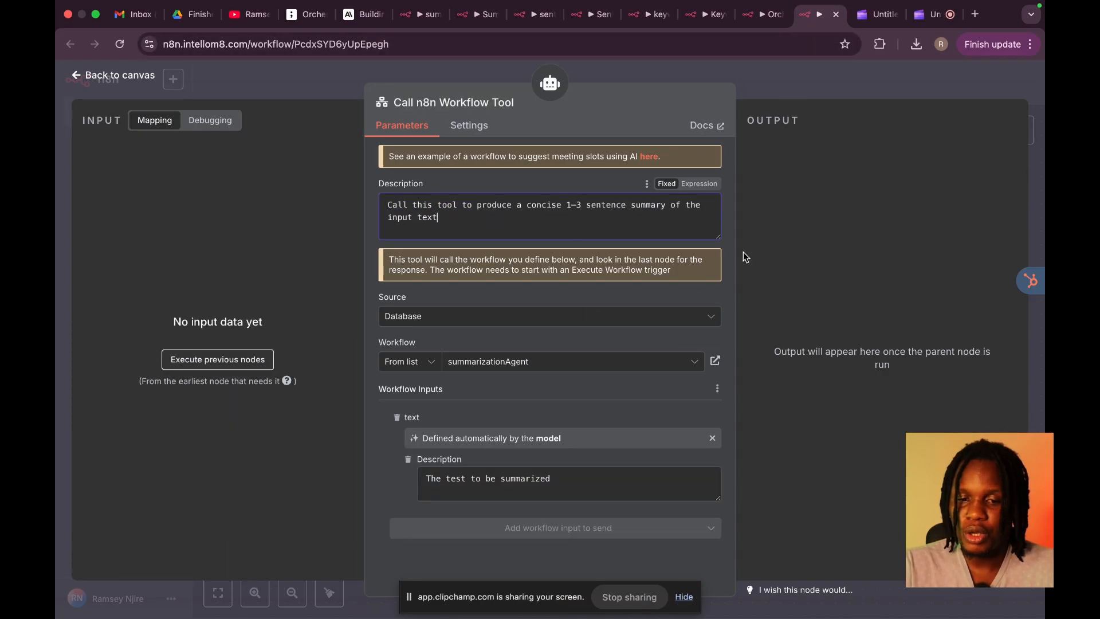
key("Escape")
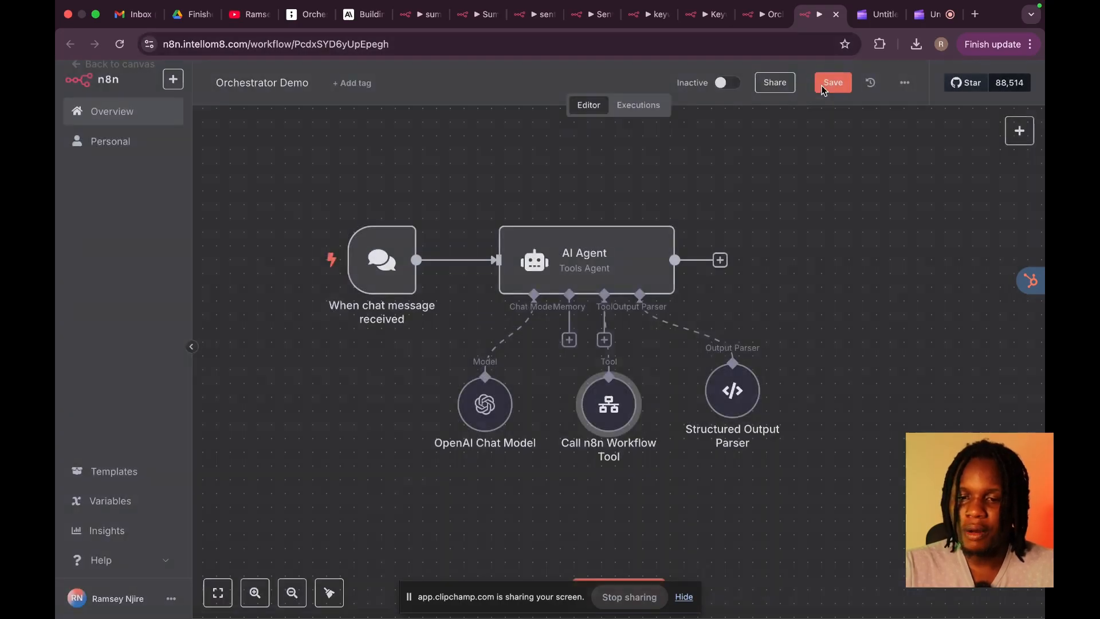
Step: Rename the workflow tool node to Summarization Agent, and shift it and the OpenAI Chat Model node leftward on the canvas
right_click(612, 405)
left_click(583, 189)
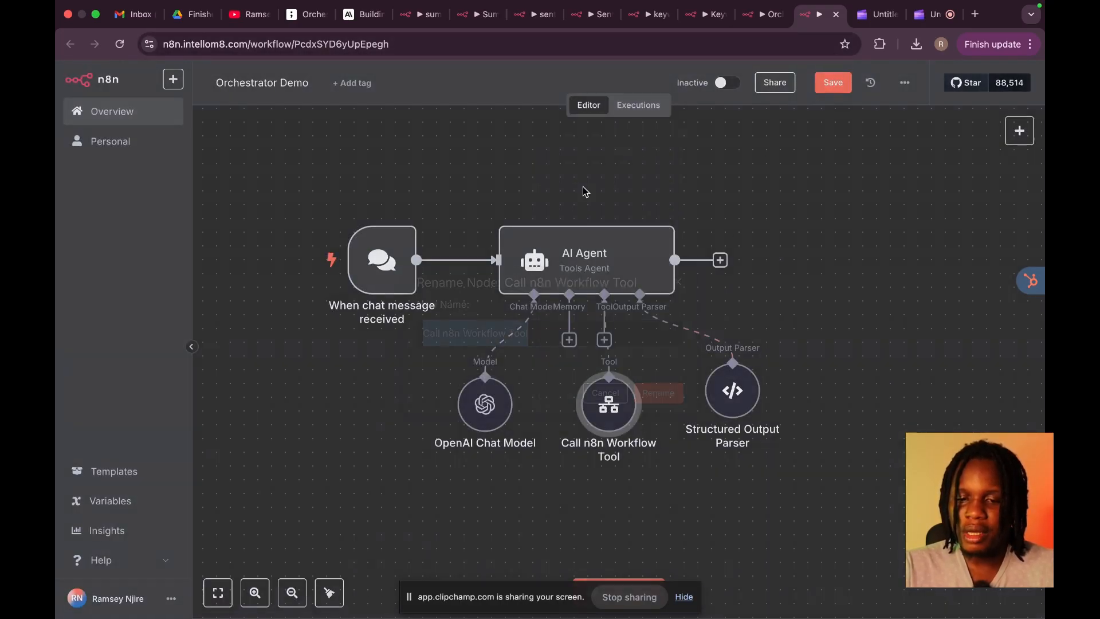
type("Summa")
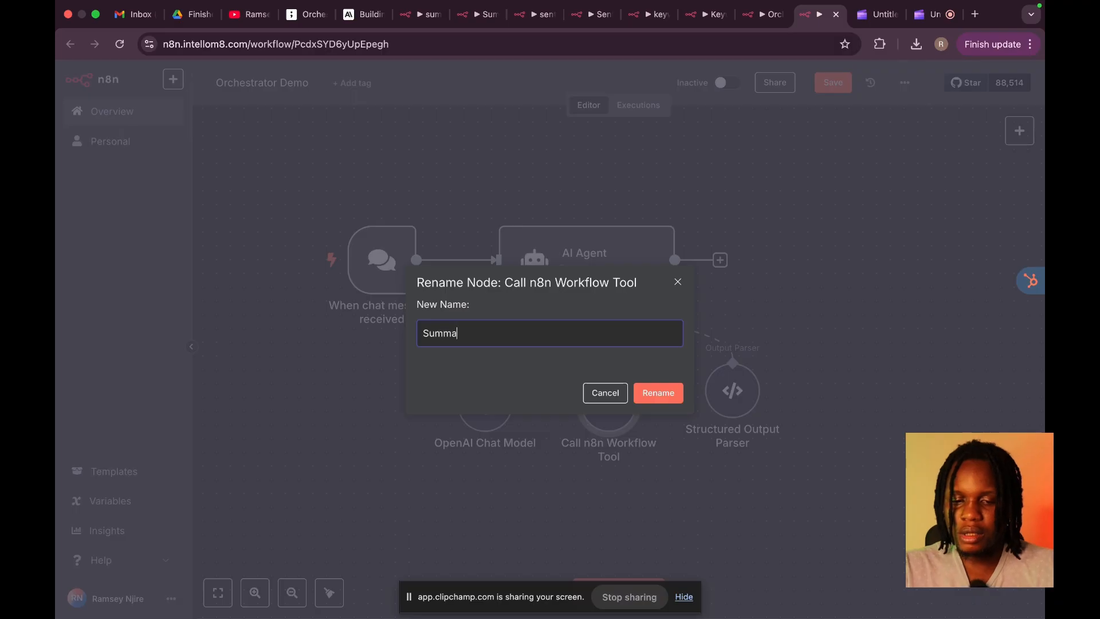
type("rization Agen")
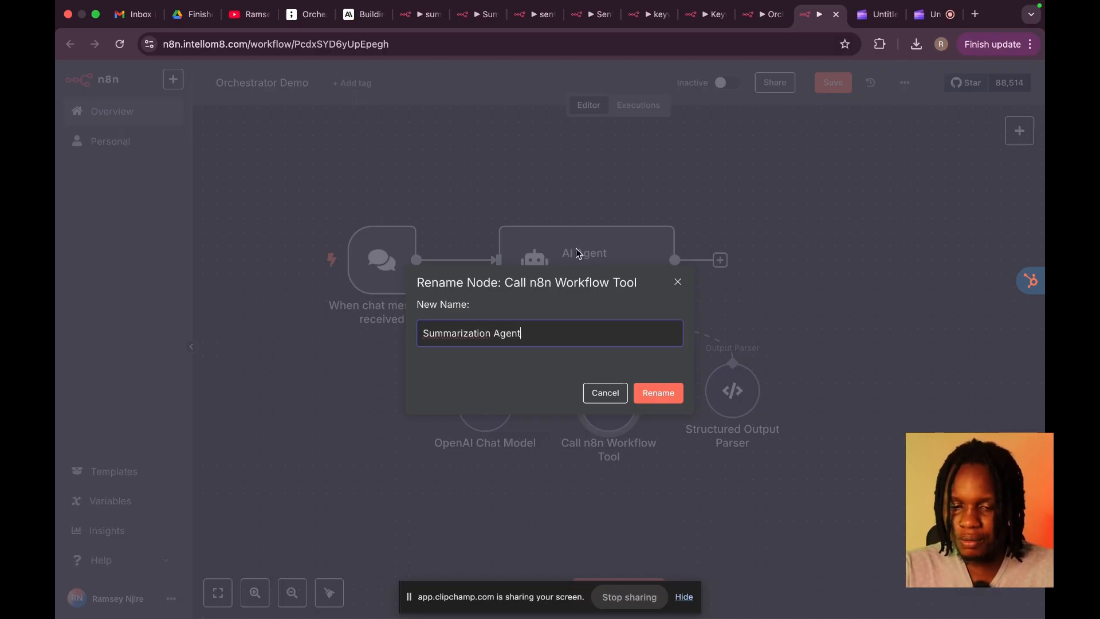
type("t")
left_click(658, 393)
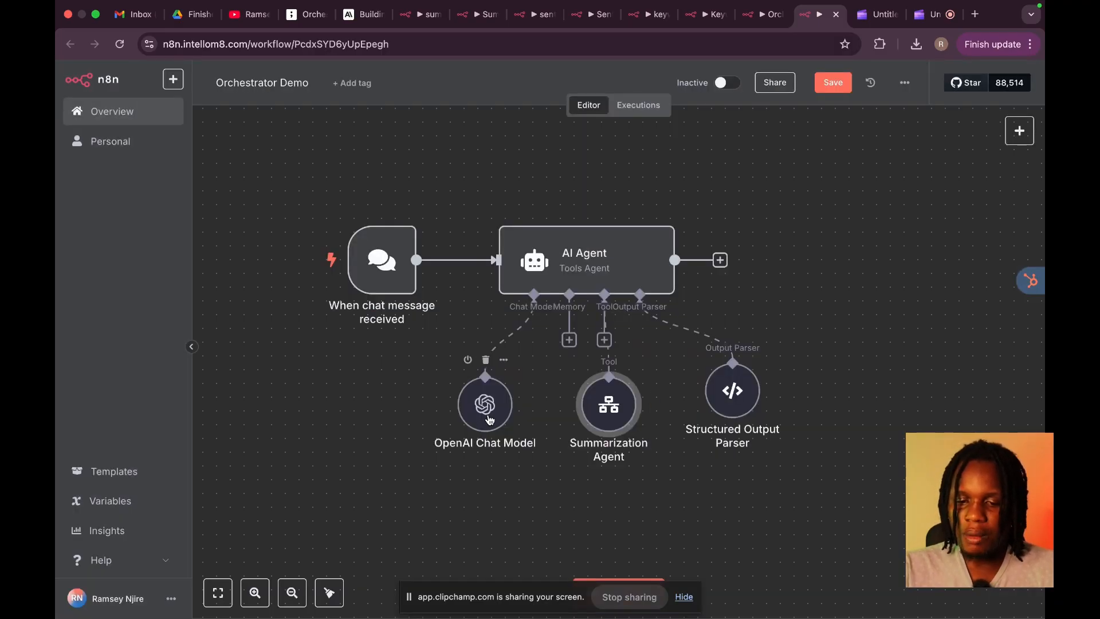
left_click_drag(490, 420, 380, 420)
left_click_drag(596, 412, 498, 406)
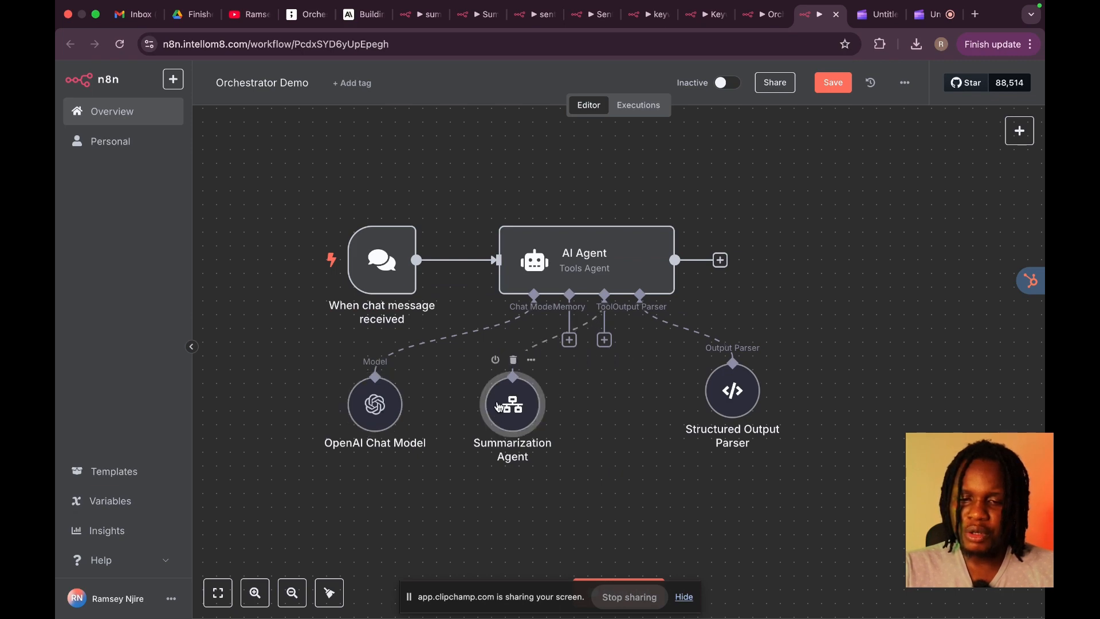
Step: Look over the Summarization Agent, Sentiment Agent and Keywords Agent workflows, and return to Orchestrator Demo
left_click(476, 23)
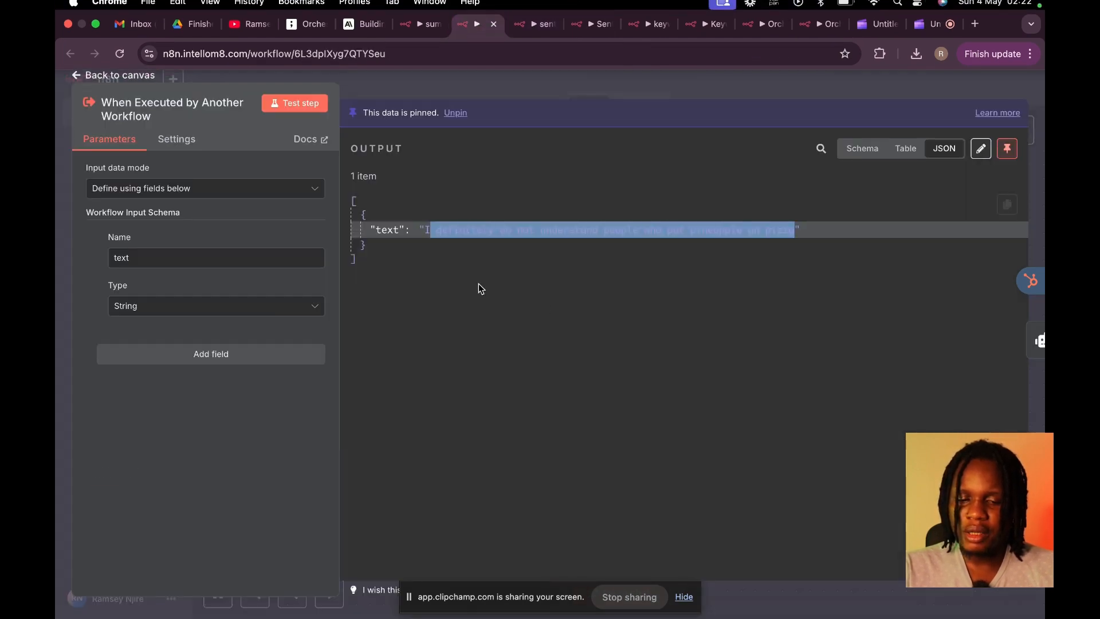
left_click(590, 71)
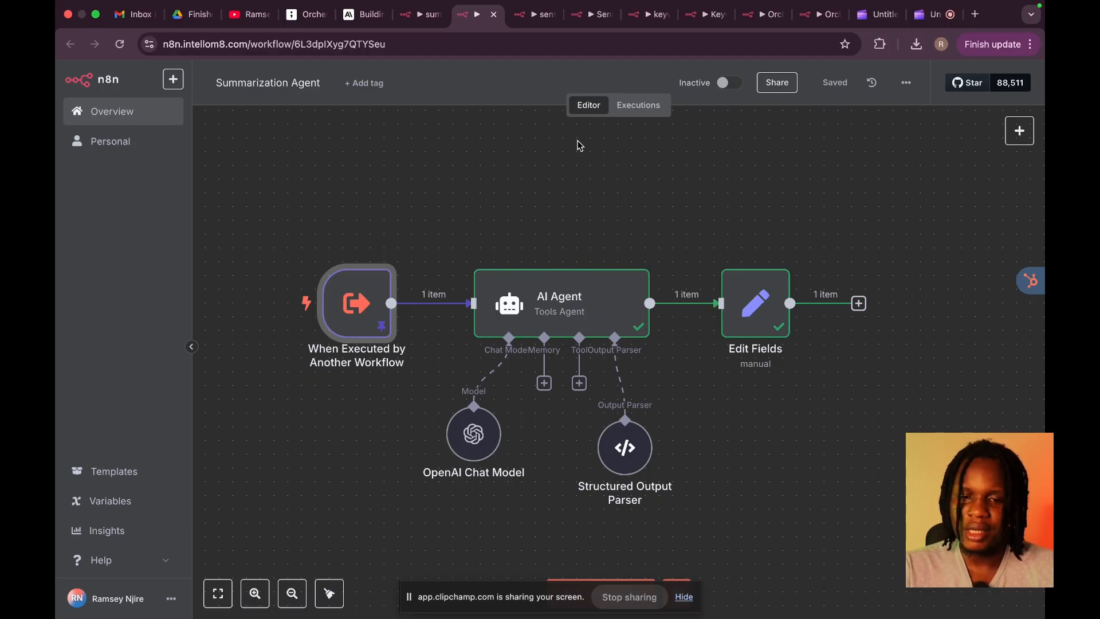
left_click(593, 14)
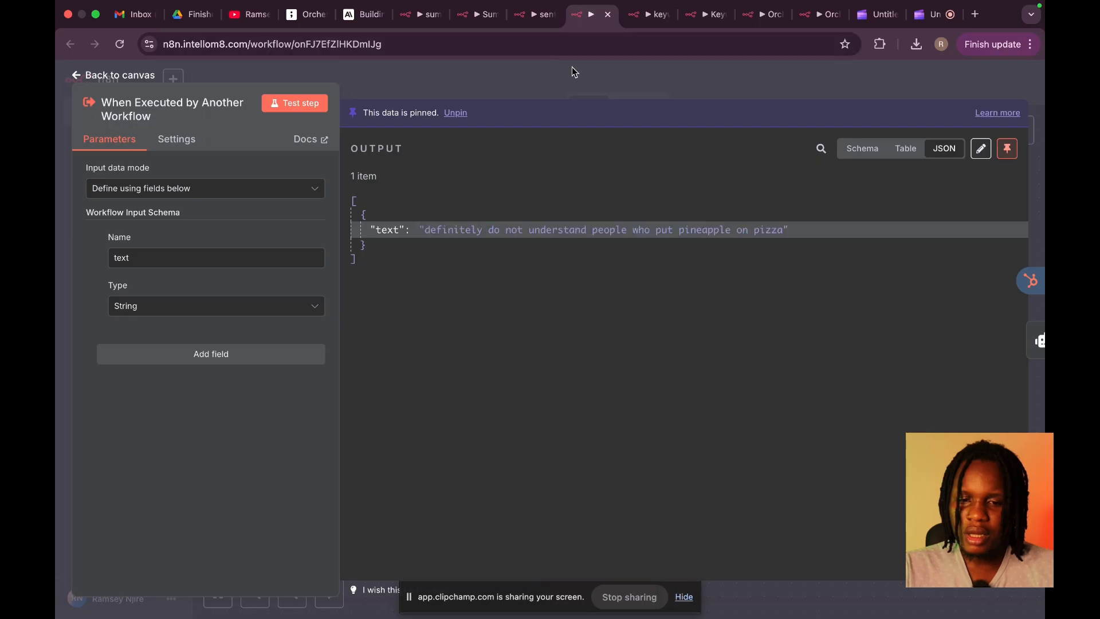
left_click(572, 68)
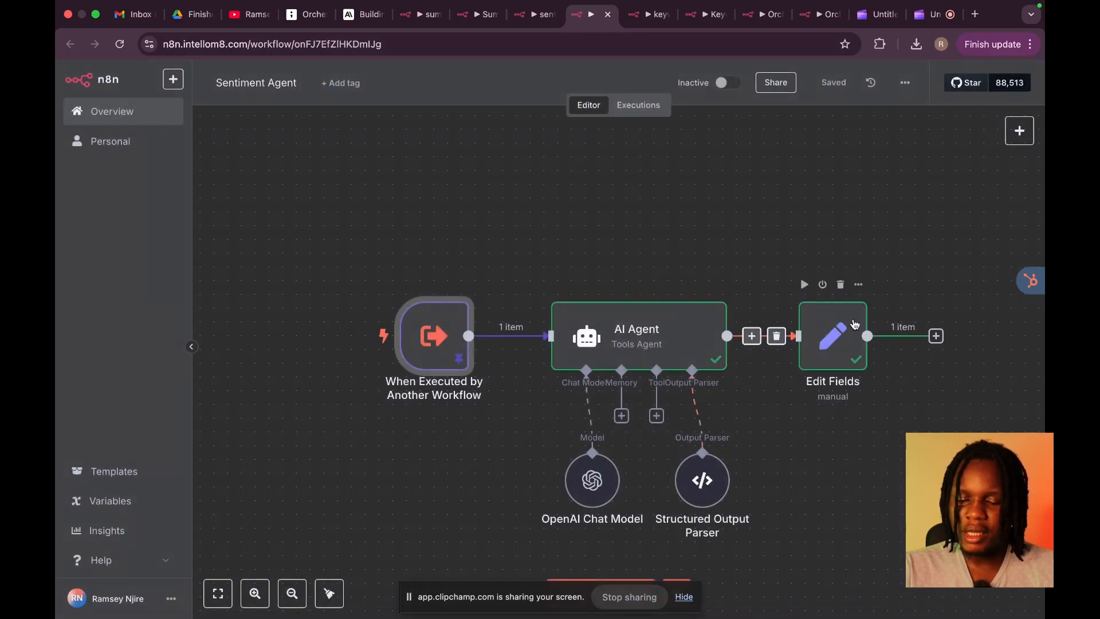
left_click(704, 24)
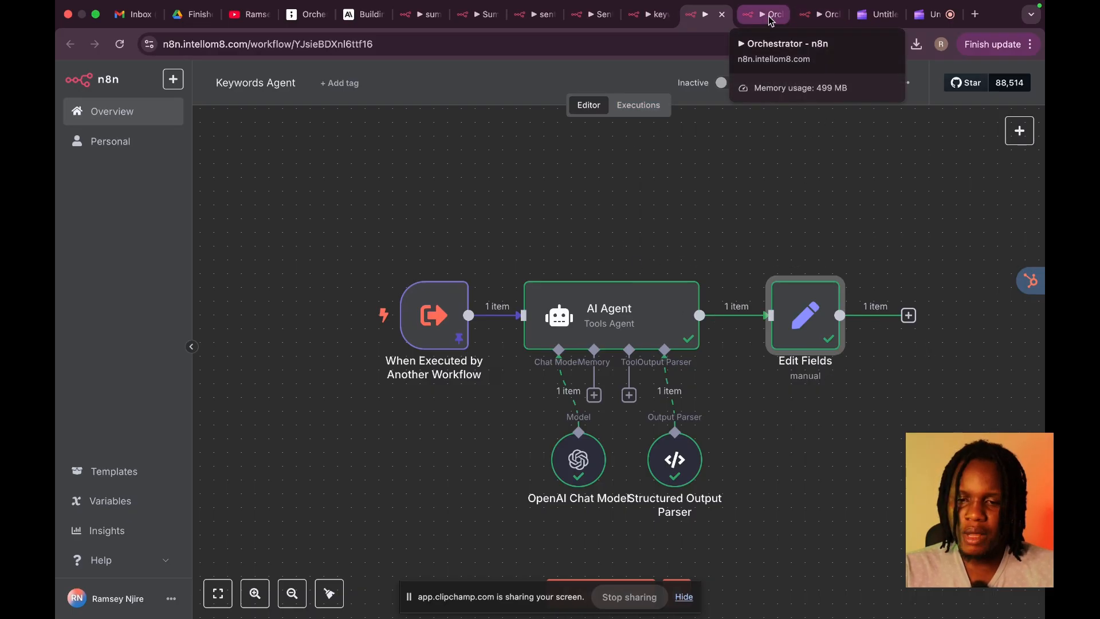
left_click(823, 17)
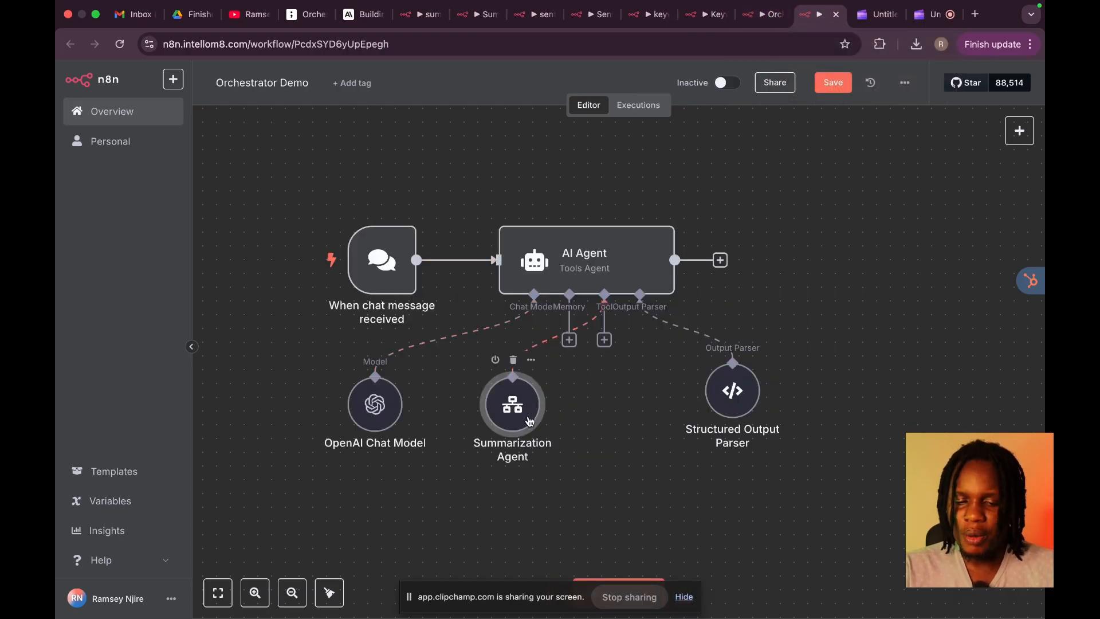
Step: Move the Summarization Agent and OpenAI Chat Model nodes farther from the Structured Output Parser to make room for more tools
left_click_drag(528, 415, 473, 416)
left_click_drag(382, 410, 329, 409)
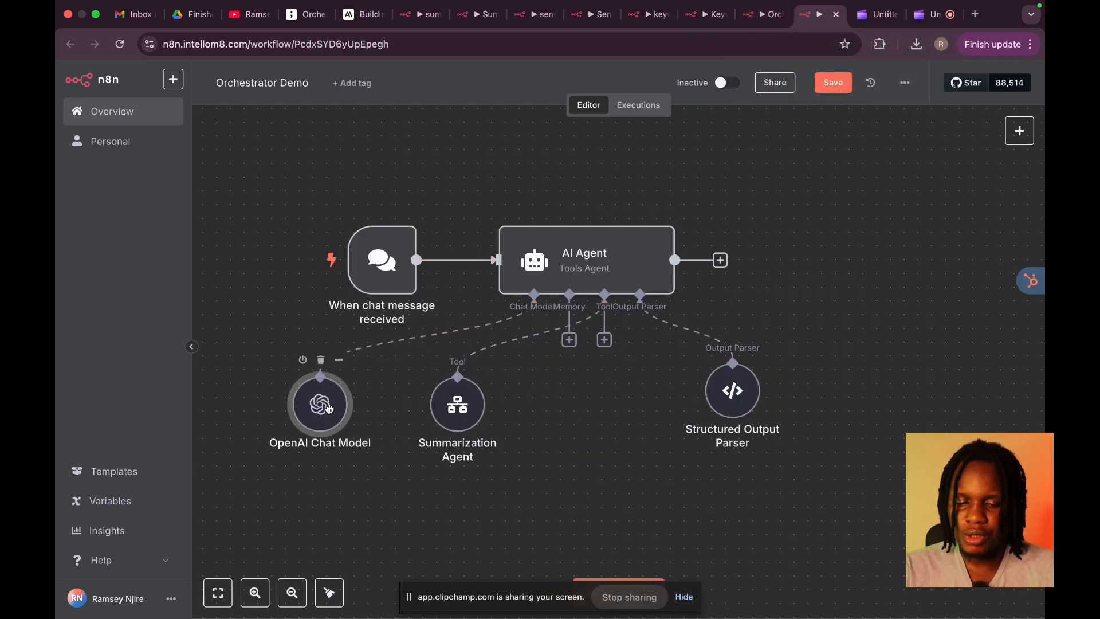
left_click_drag(456, 396, 443, 395)
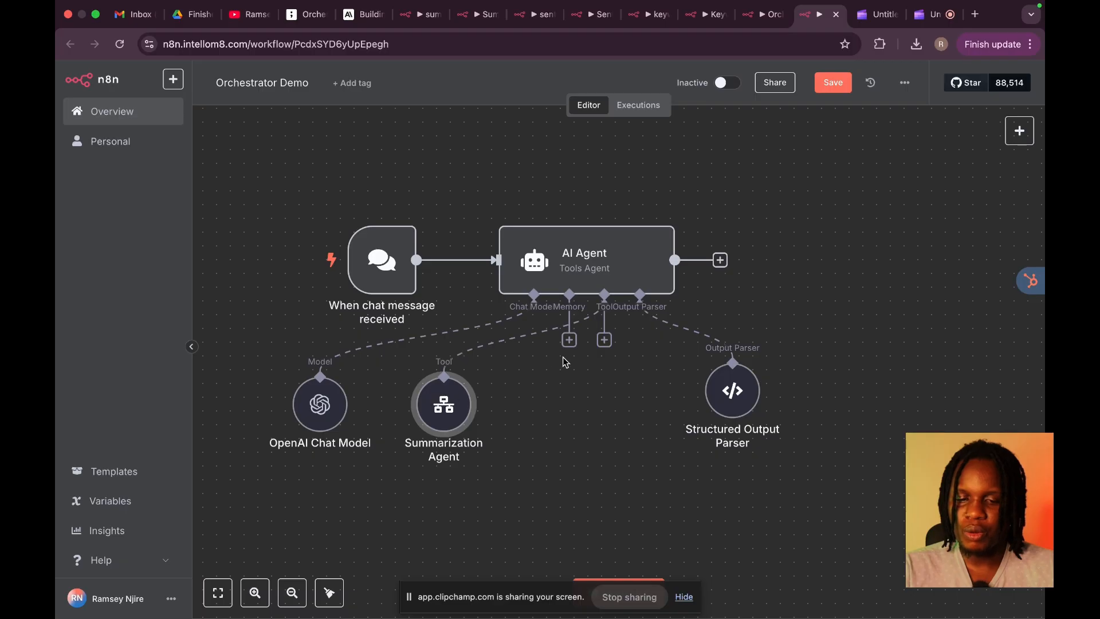
Step: Attach a second Call n8n Workflow Tool to the AI Agent and choose Sentiment Agent as the workflow it calls
left_click(605, 341)
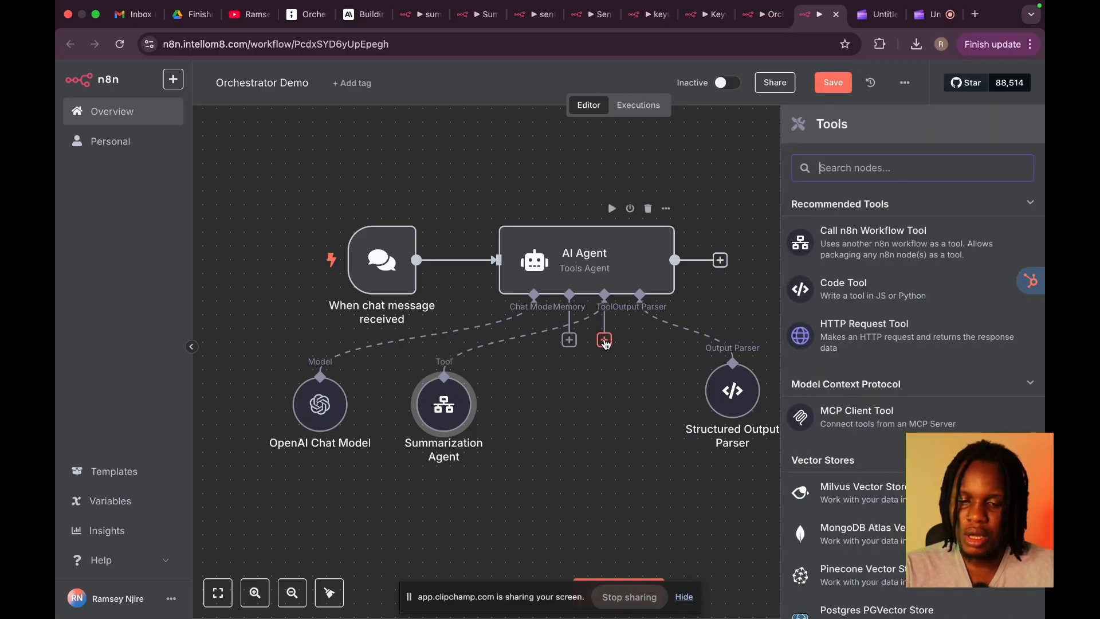
left_click(857, 247)
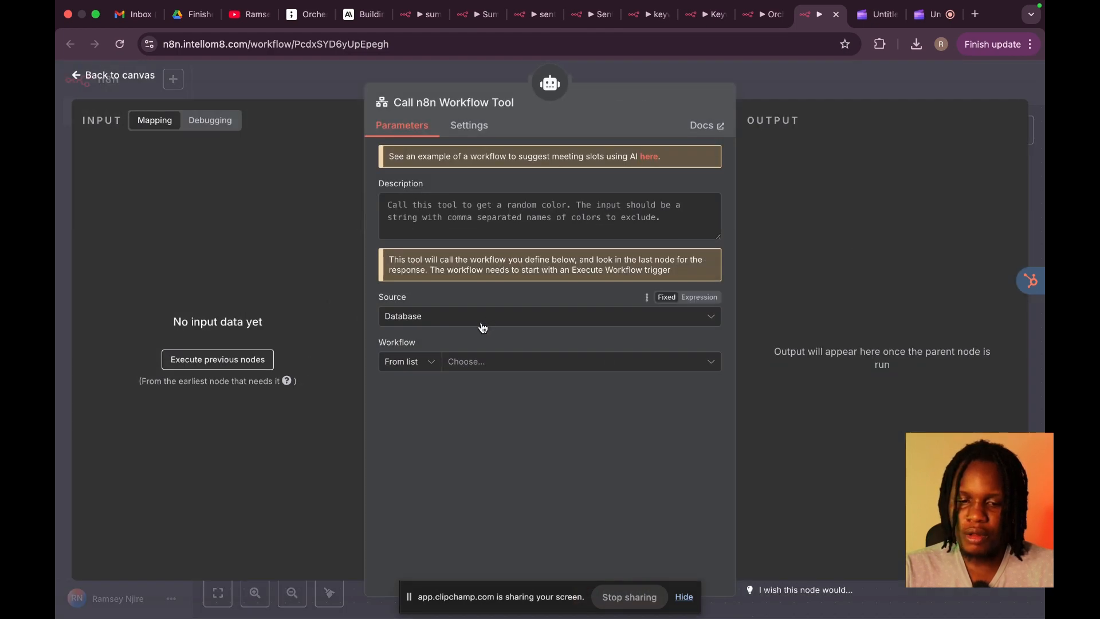
left_click(498, 362)
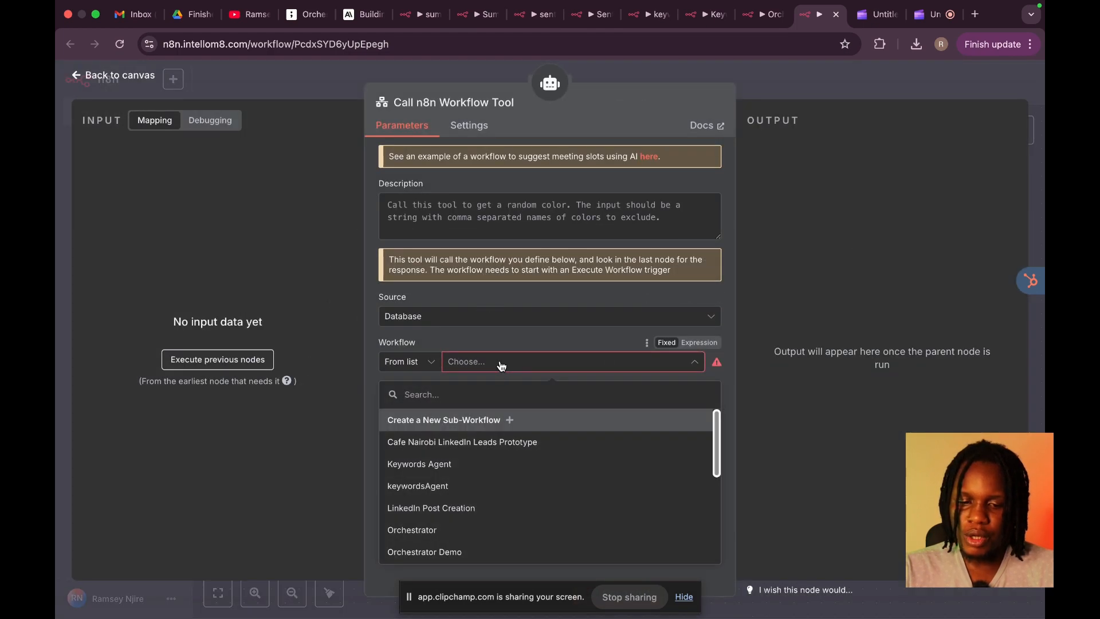
scroll(459, 507, "down", 5)
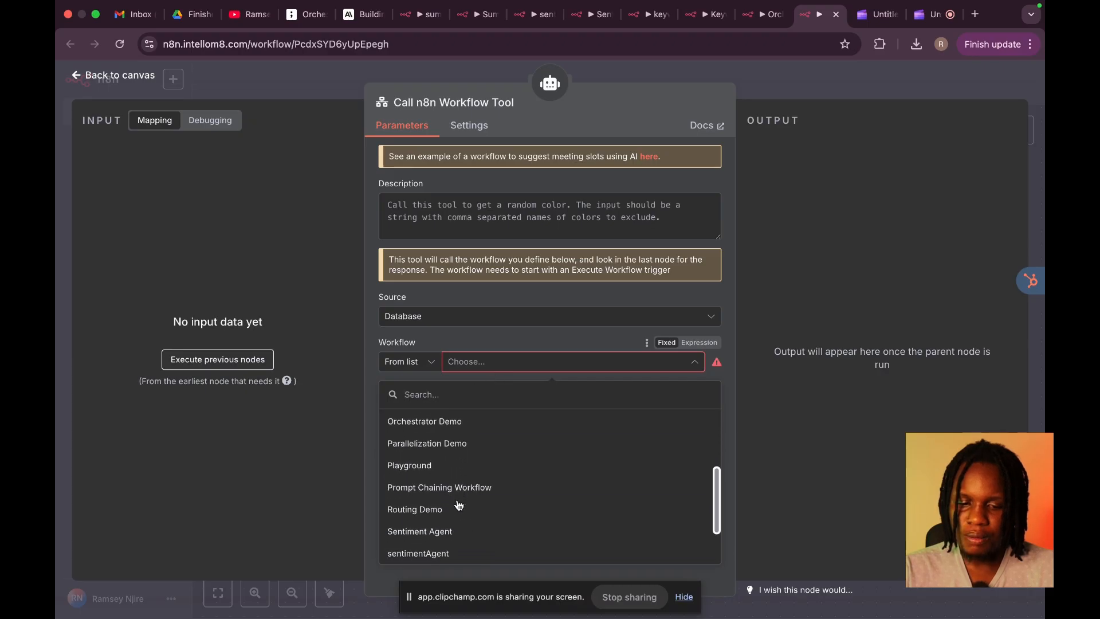
scroll(459, 504, "down", 1)
left_click(453, 493)
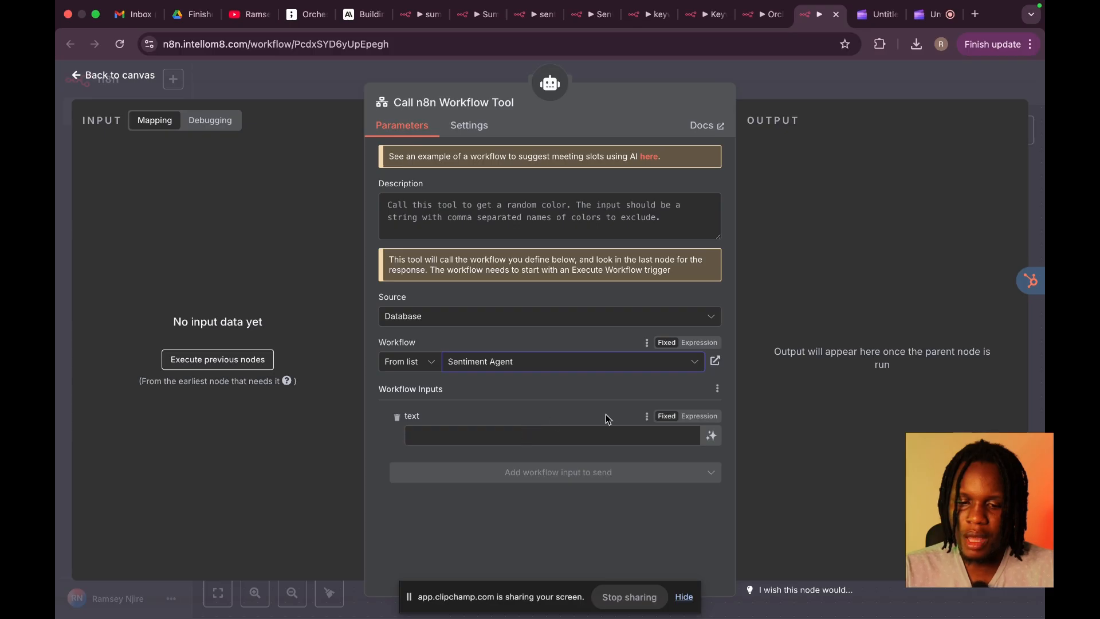
Step: Let the model define the new tool's text input automatically and add a description field to that input
left_click(712, 437)
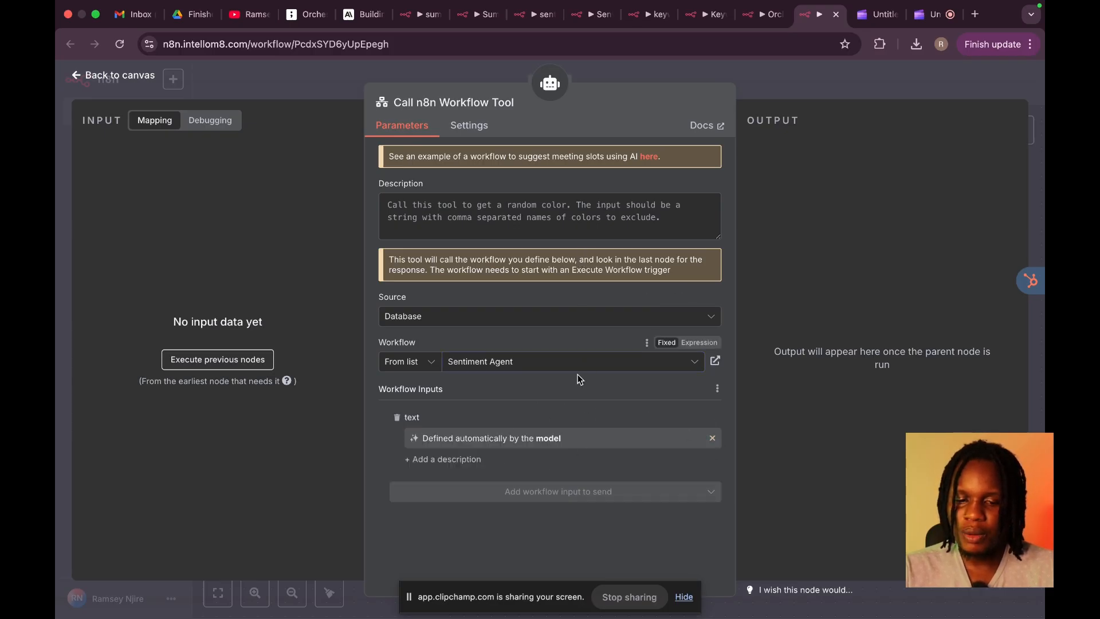
left_click(462, 460)
left_click(469, 474)
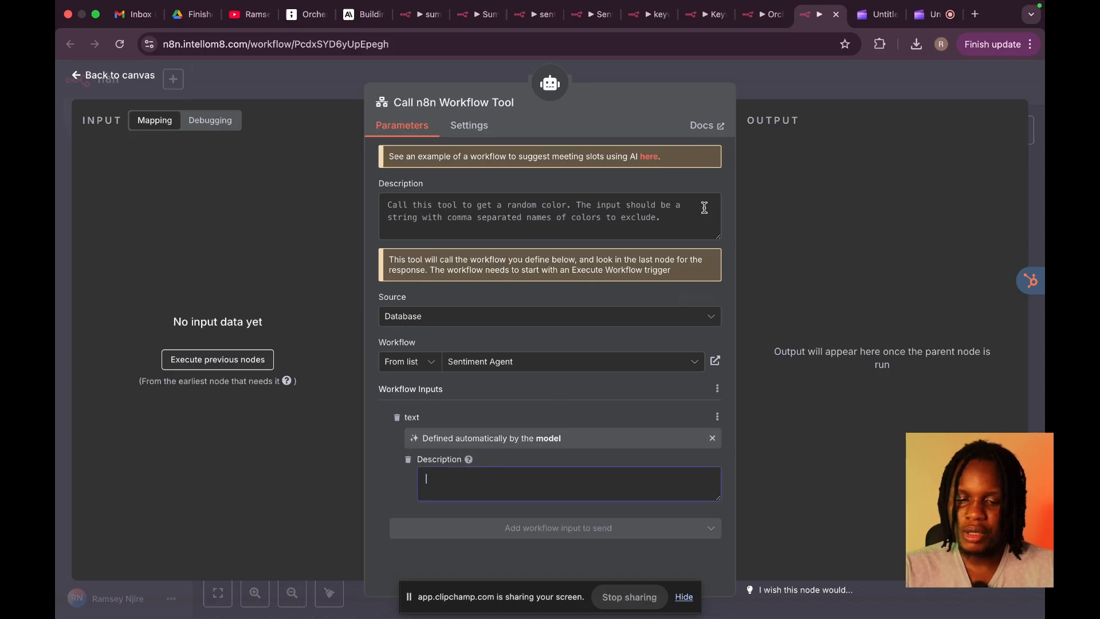
Step: Copy the Sentiment Agent tool's description from the existing Orchestrator workflow
left_click(761, 23)
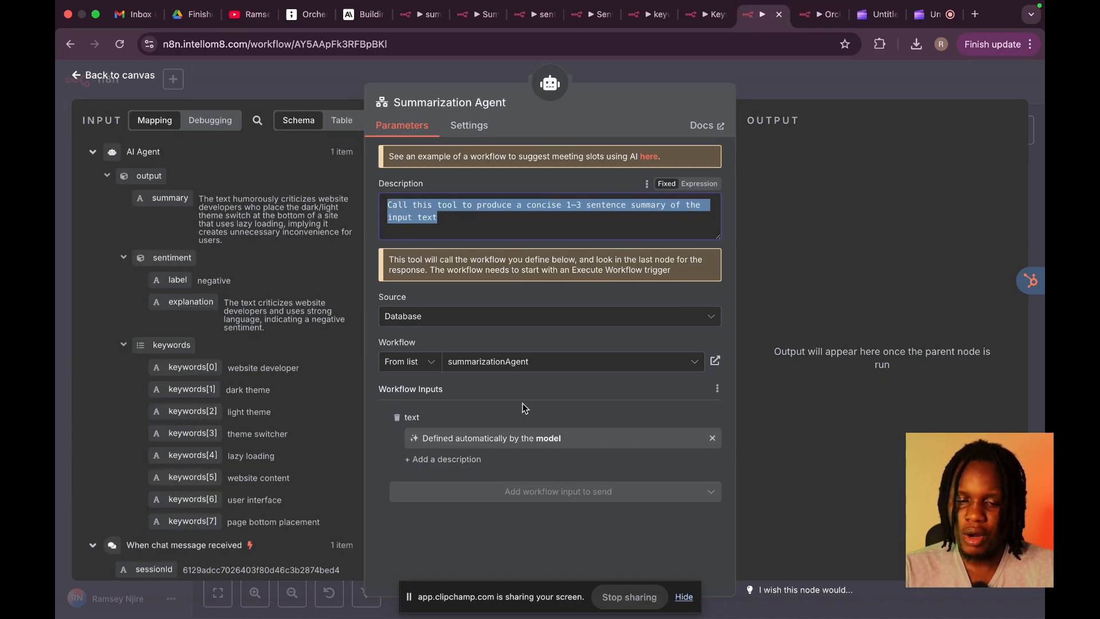
left_click(798, 86)
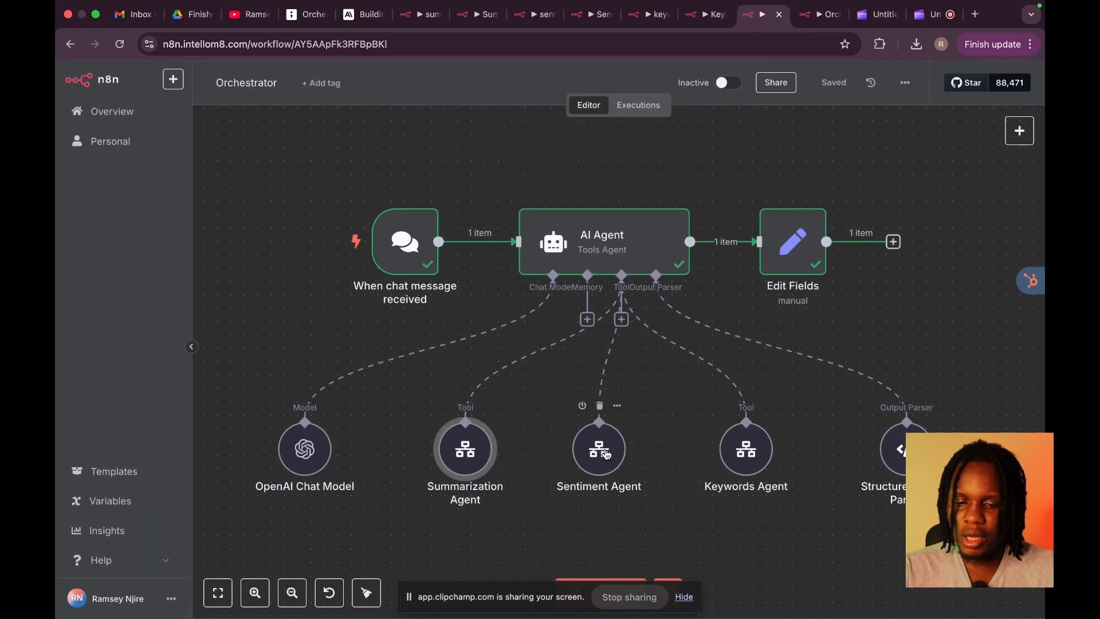
double_click(606, 454)
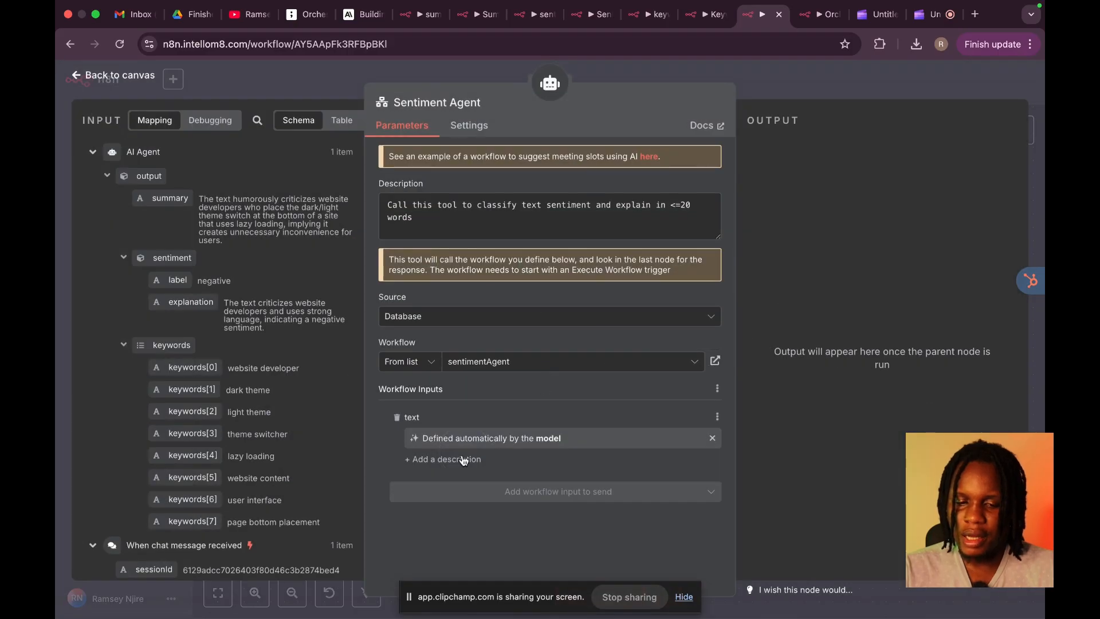
left_click_drag(418, 225, 389, 209)
key("ctrl+c")
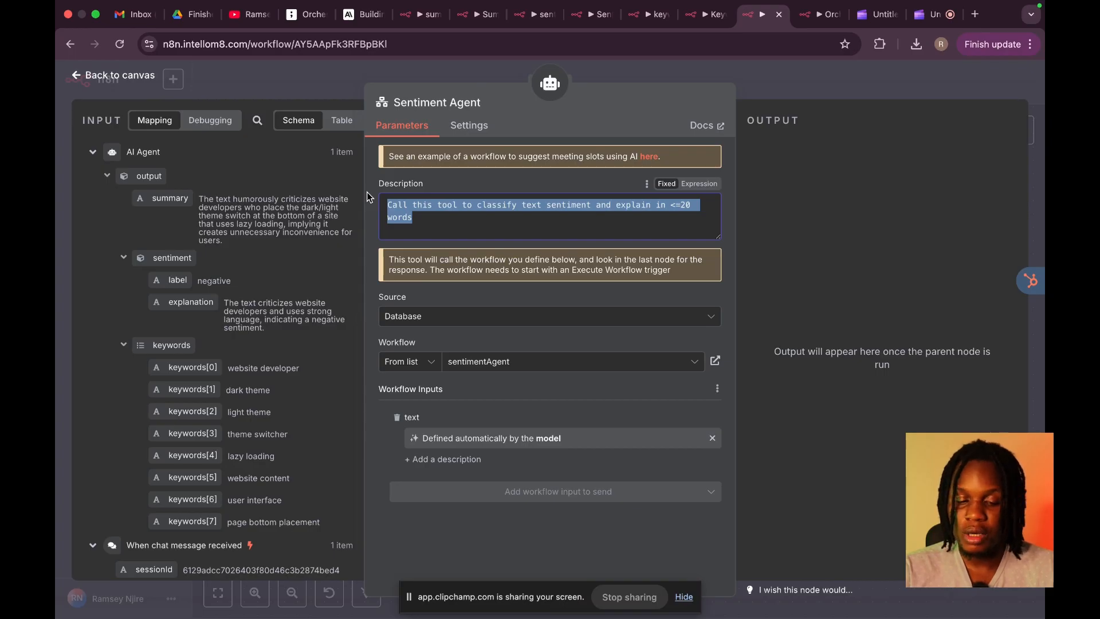
Step: Paste the copied description into the new tool in Orchestrator Demo and describe its text input as "The test to generate a sentiment analysis report for"
left_click(825, 14)
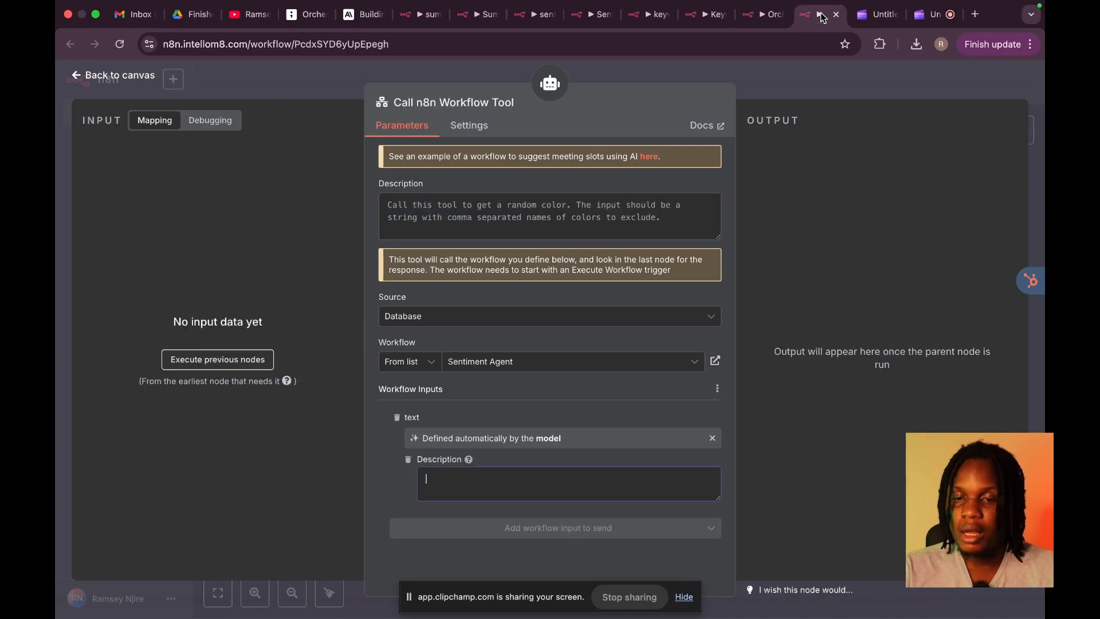
left_click(452, 197)
key("ctrl+v")
left_click(499, 476)
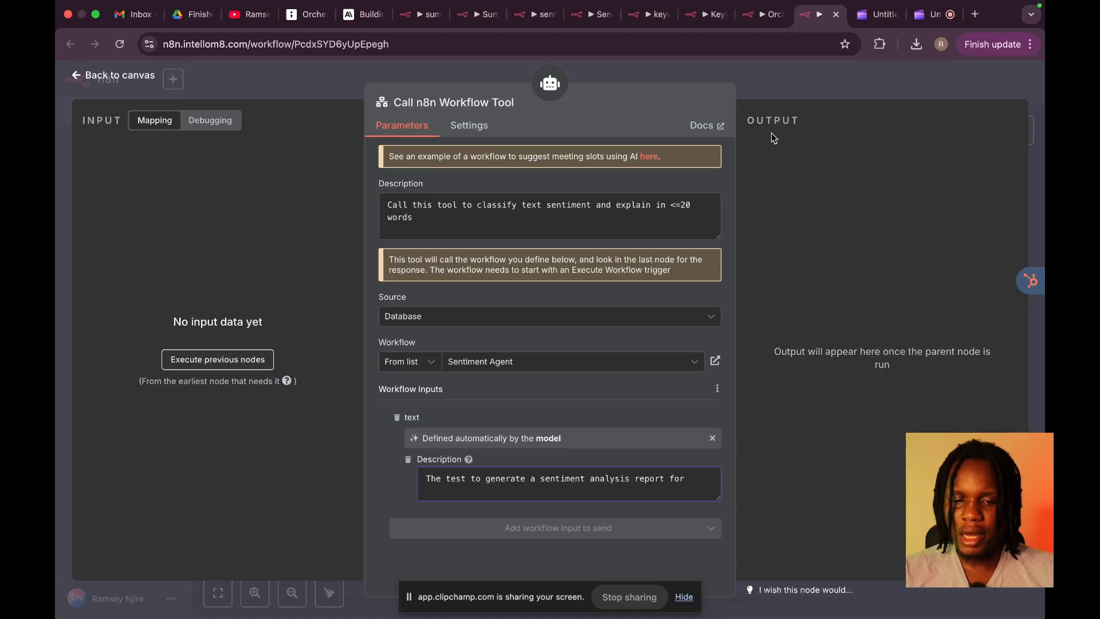
left_click(842, 78)
Step: Rename the new Call n8n Workflow Tool node as Sentiment Agent
right_click(601, 424)
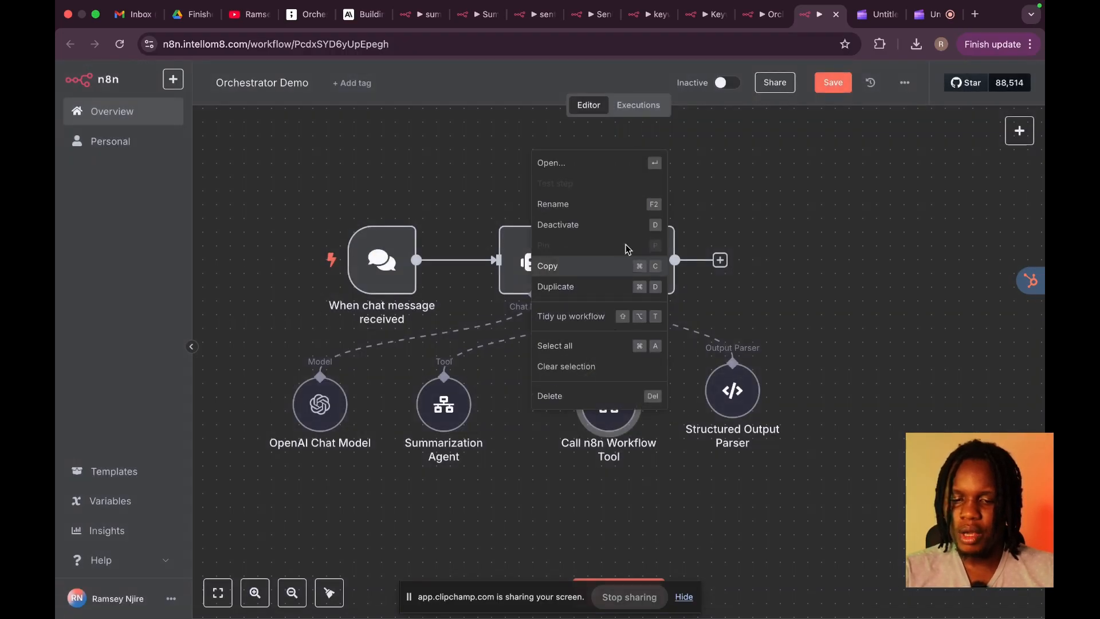
left_click(610, 212)
type("Senti")
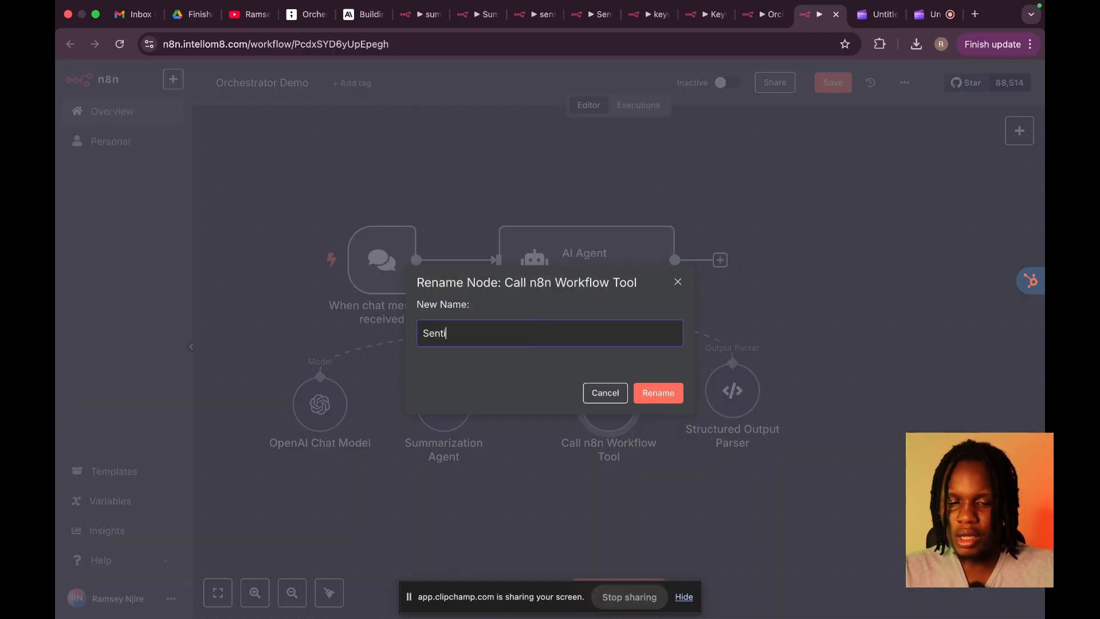
type("ment Agent")
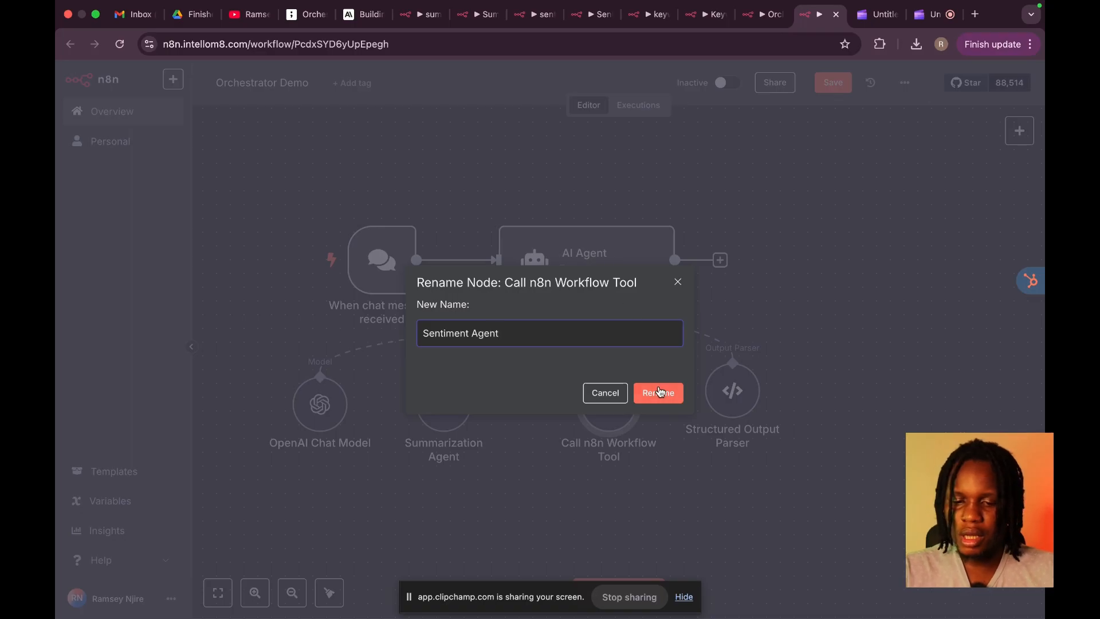
left_click(658, 393)
Step: Line up the OpenAI Chat Model, Summarization Agent, Sentiment Agent and Structured Output Parser lower on the canvas, leaving a gap before the parser
left_click_drag(304, 425, 276, 465)
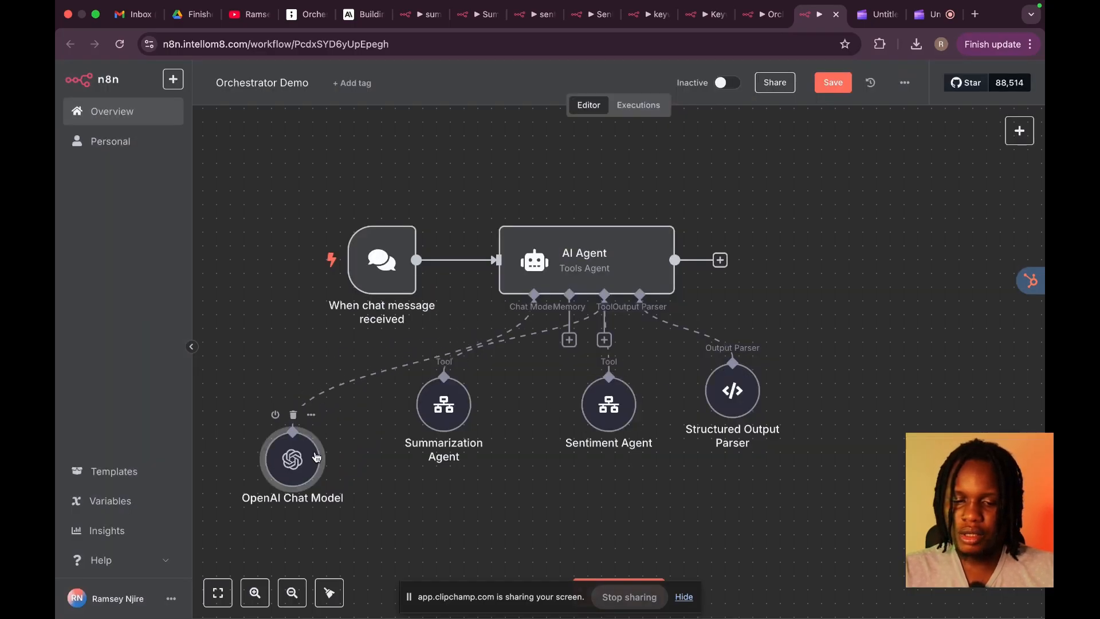
left_click_drag(451, 410, 410, 466)
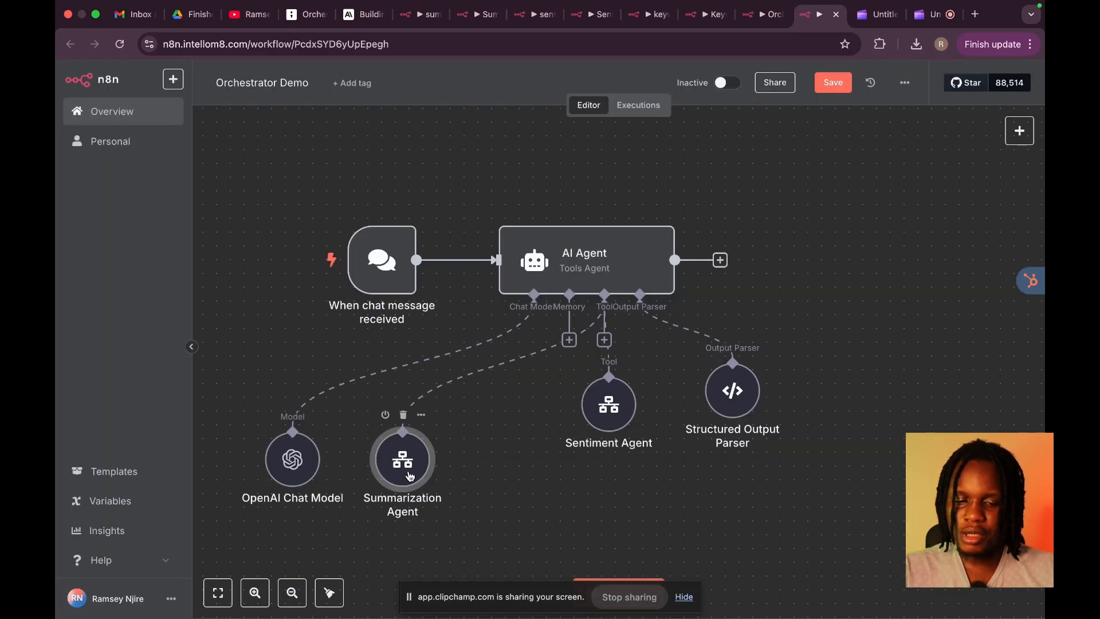
left_click_drag(622, 414, 525, 469)
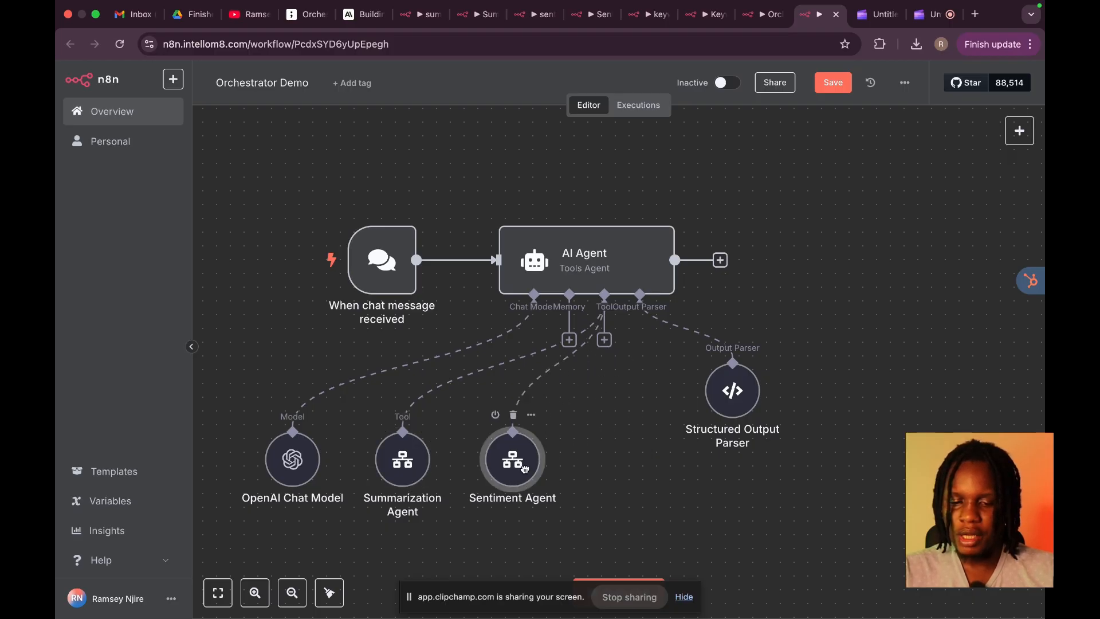
left_click_drag(732, 393, 828, 448)
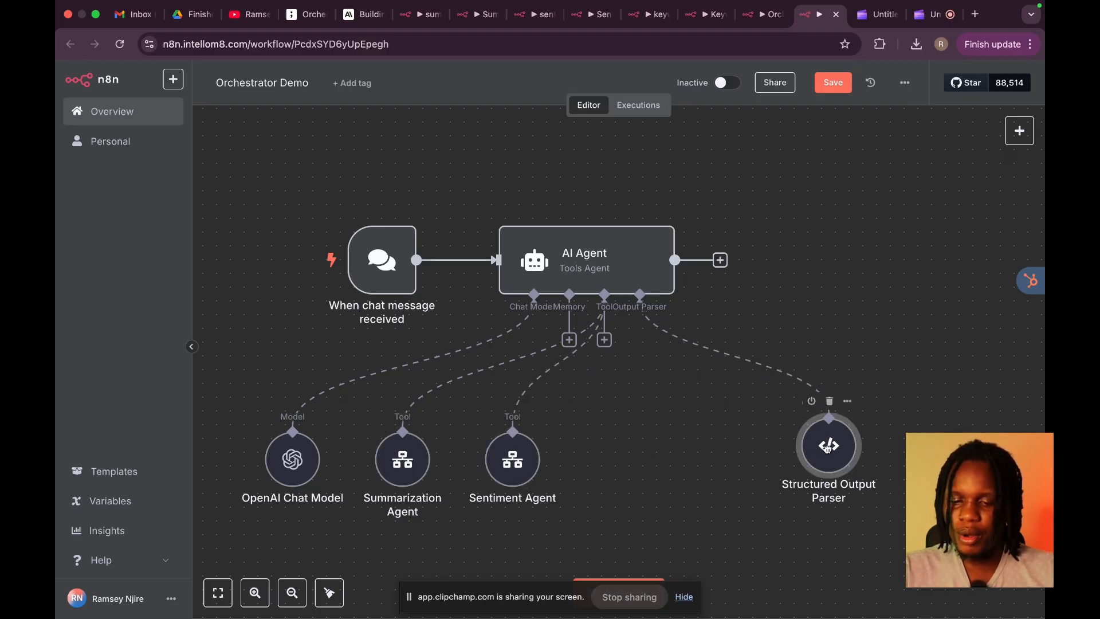
left_click(604, 340)
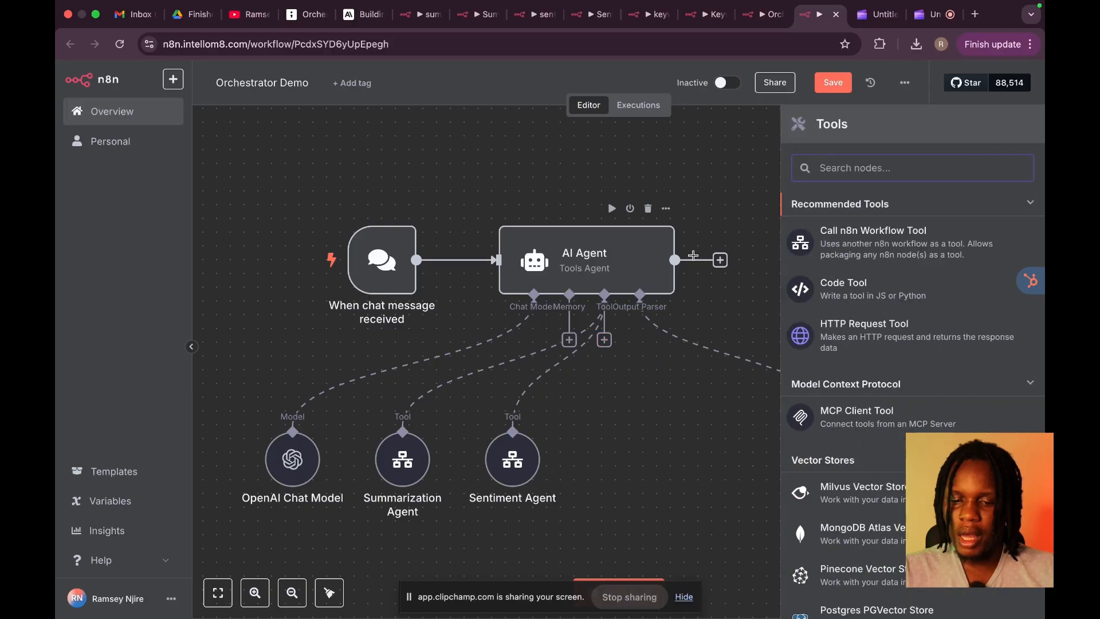
left_click(867, 270)
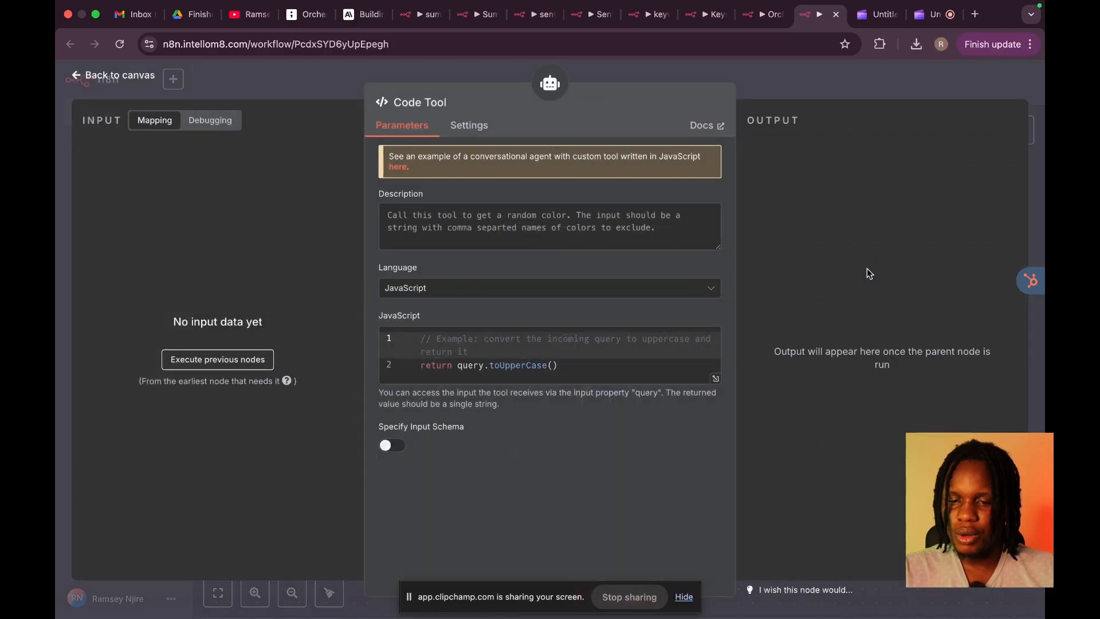
left_click(703, 66)
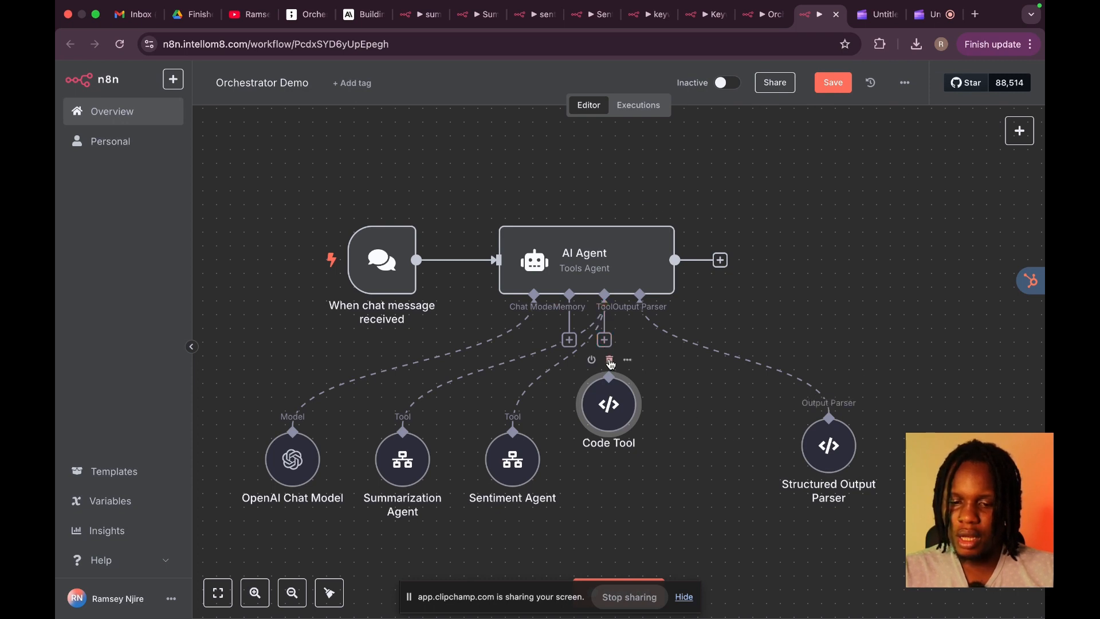
left_click_drag(612, 394, 636, 433)
left_click(638, 401)
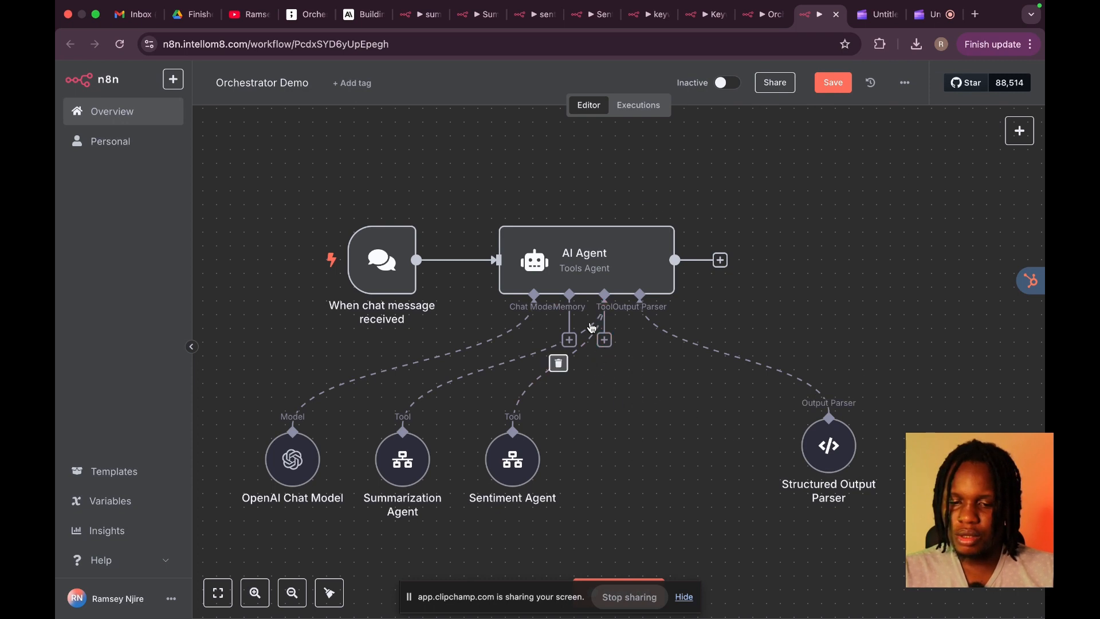
Step: Attach a third Call n8n Workflow Tool to the AI Agent and choose keywordsAgent as the workflow it calls
left_click(604, 340)
left_click(899, 246)
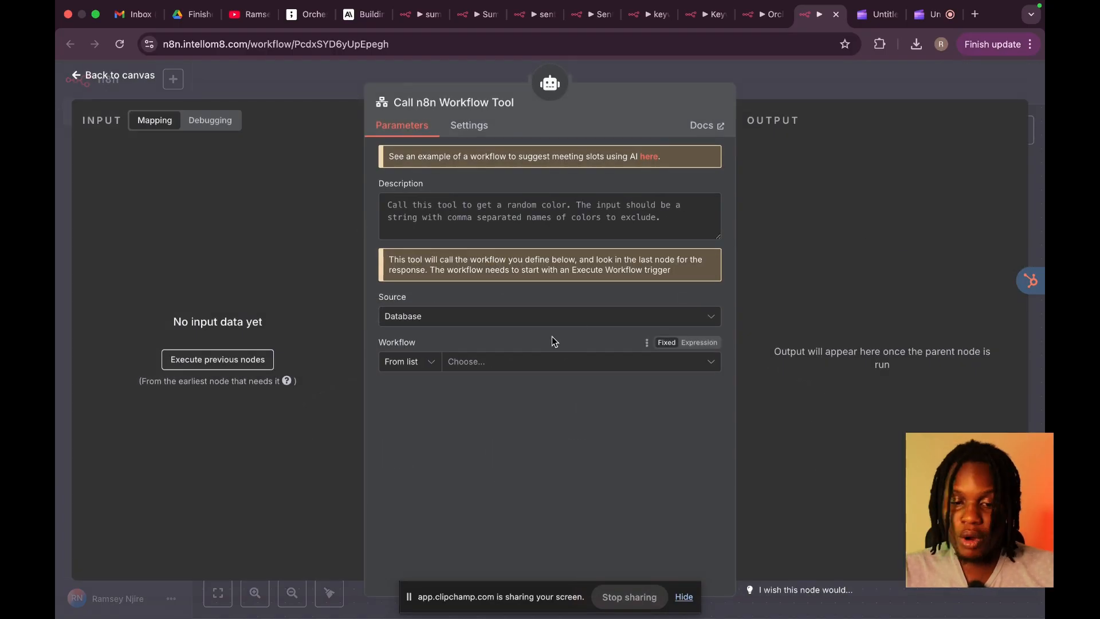
left_click(531, 360)
scroll(457, 524, "down", 5)
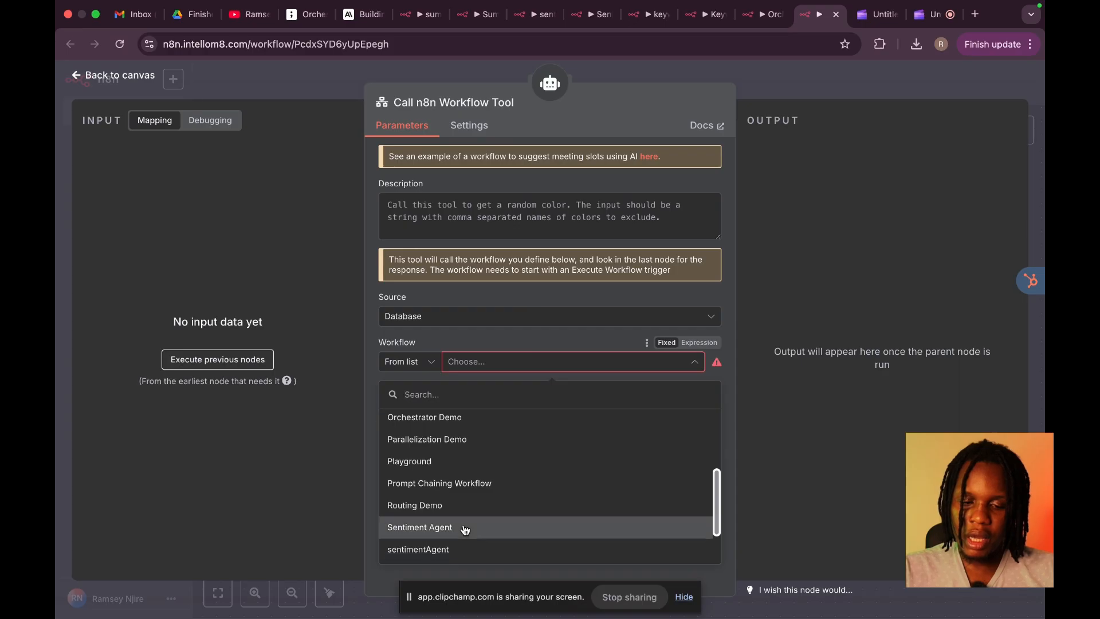
scroll(465, 529, "up", 5)
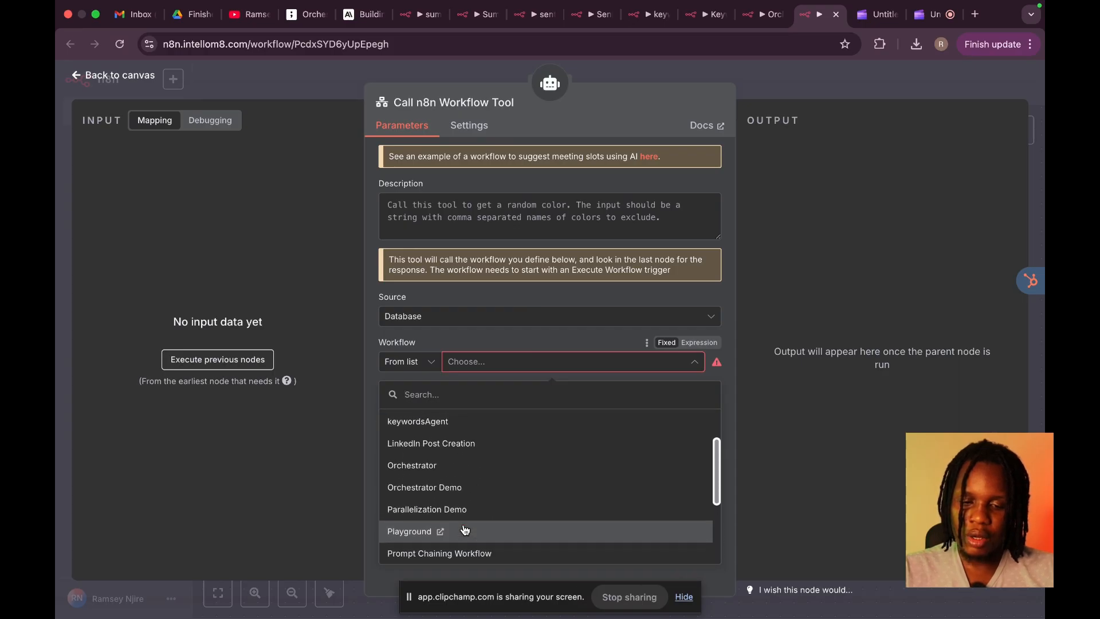
left_click(439, 487)
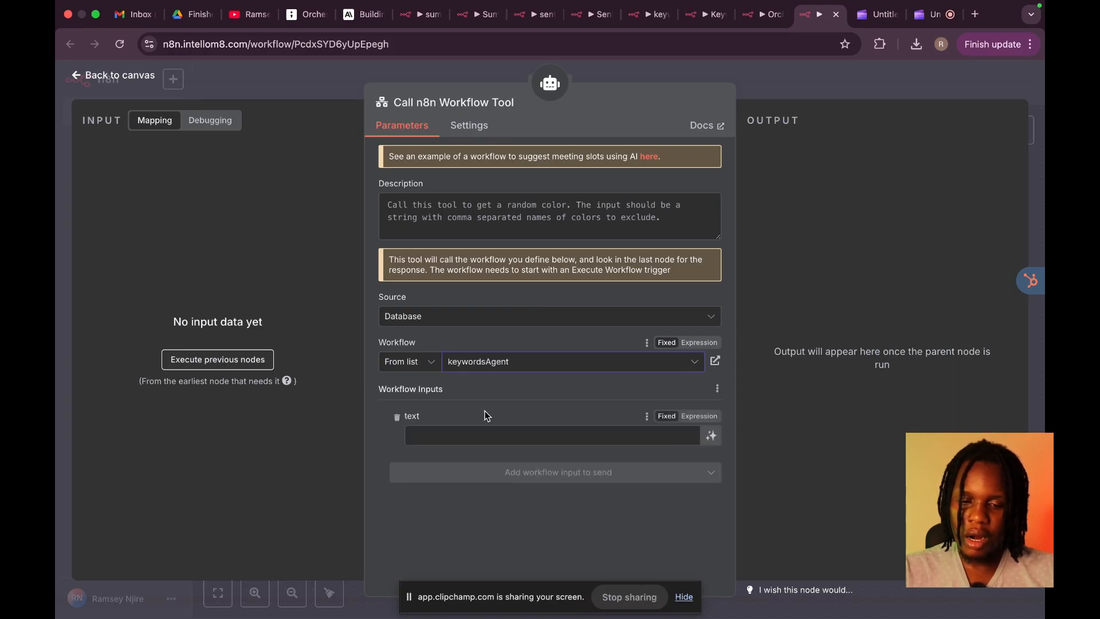
Step: Let the model define the tool's text input automatically, with the input description "The text to generate keywords for."
left_click(712, 436)
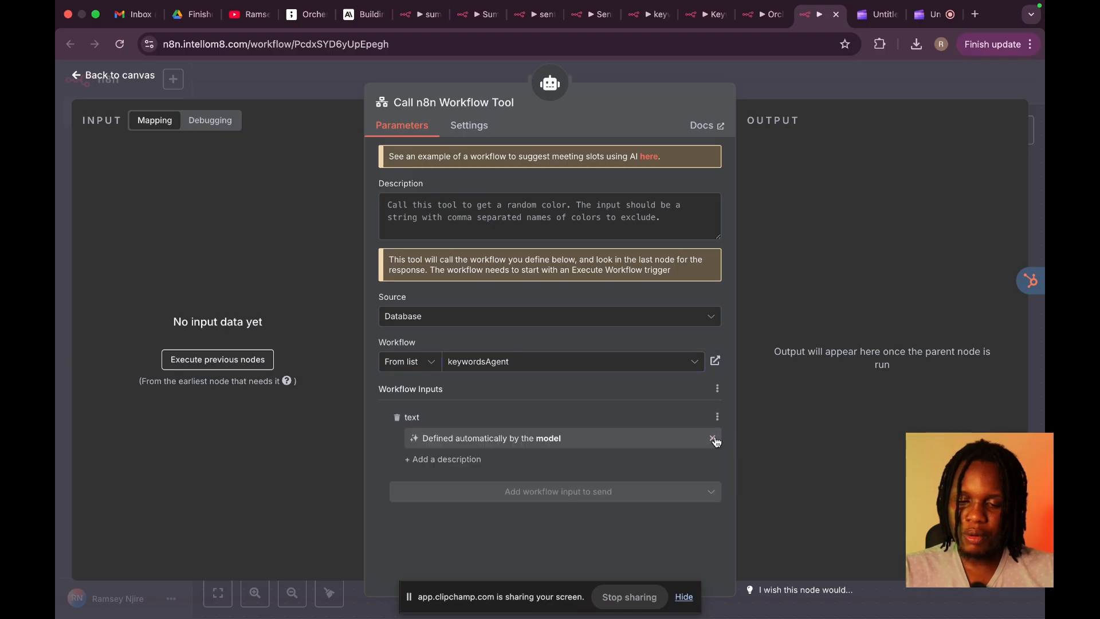
left_click(469, 462)
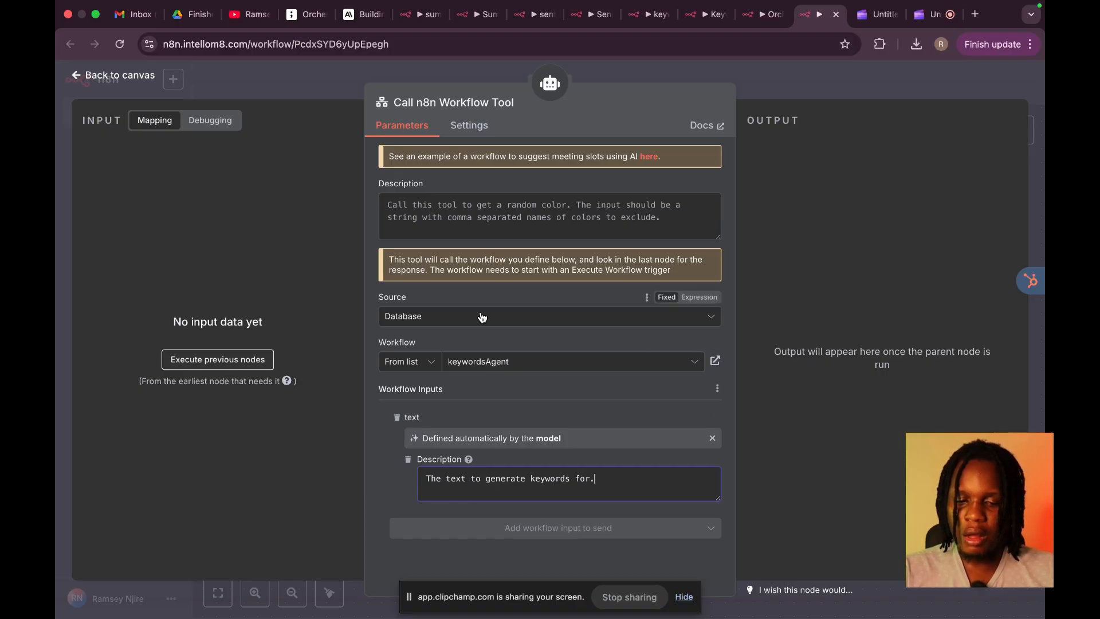
Step: Copy the Keywords Agent tool's description from the Orchestrator workflow into the new keywordsAgent tool in Orchestrator Demo
left_click(767, 16)
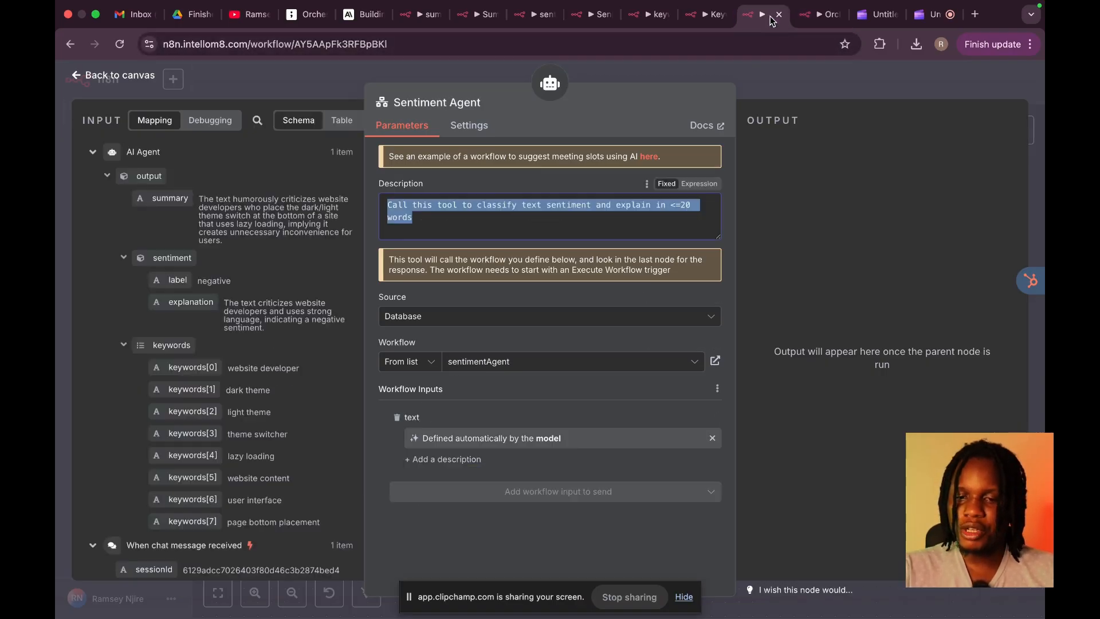
left_click(815, 92)
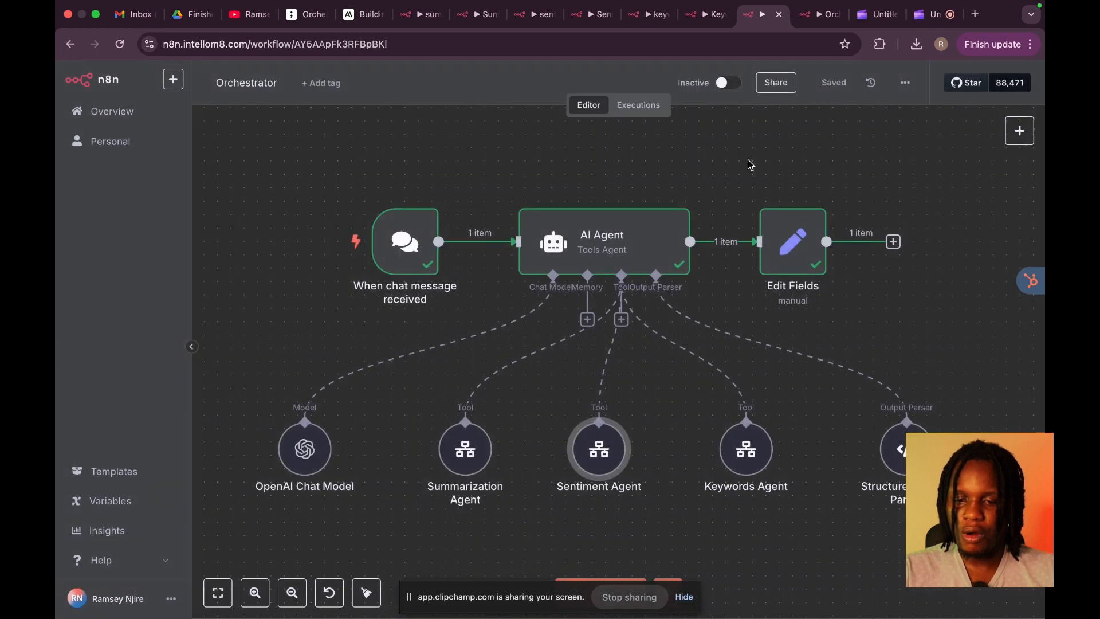
double_click(748, 463)
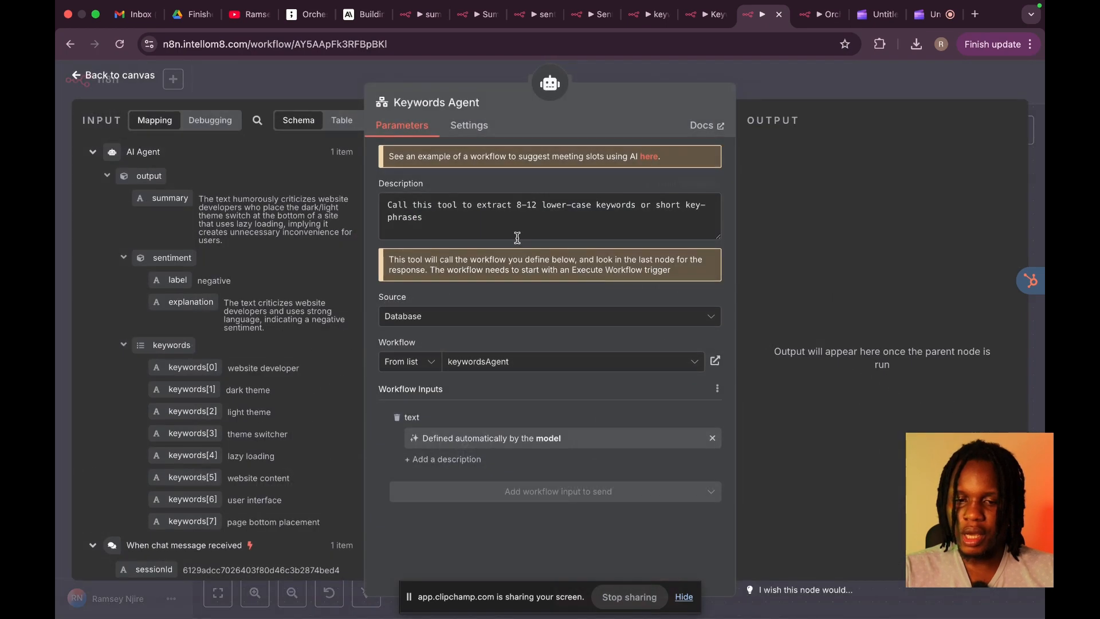
left_click_drag(423, 216, 356, 207)
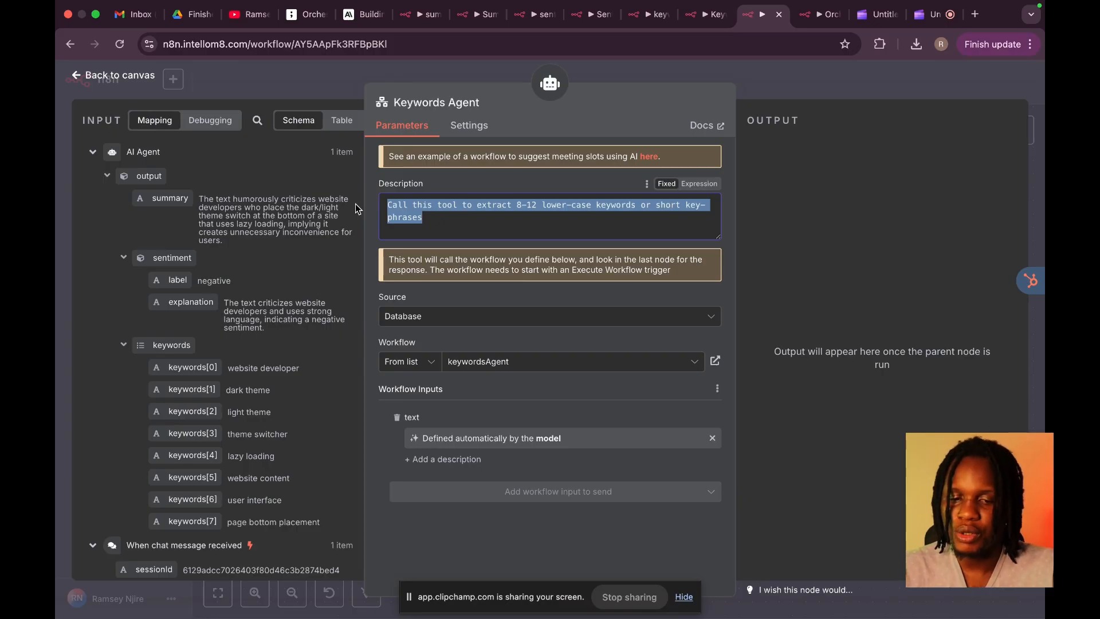
left_click(825, 14)
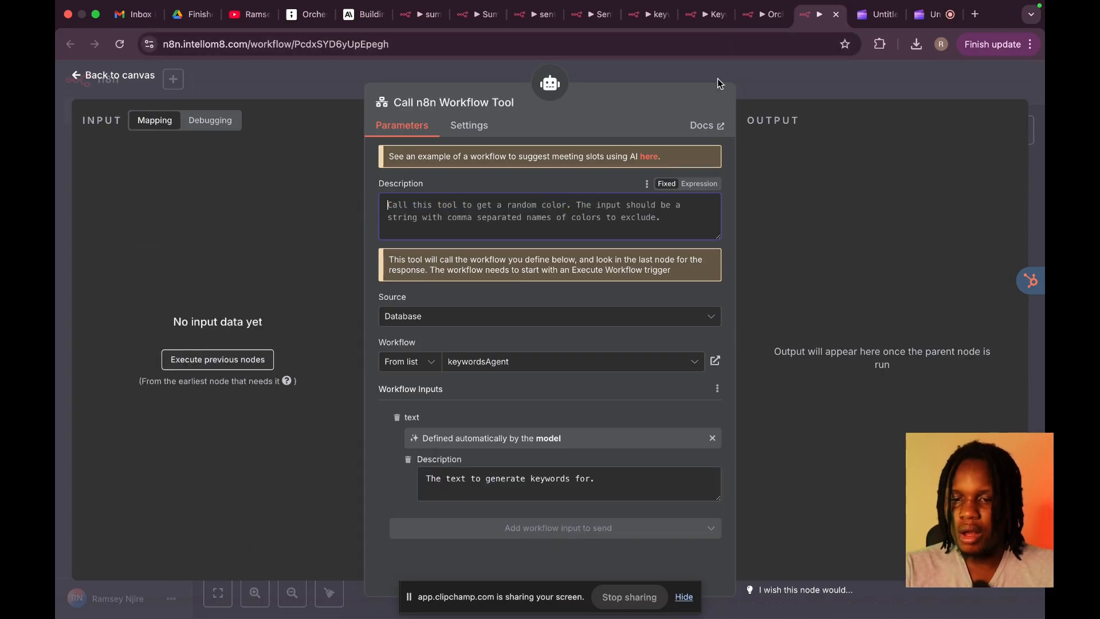
key("super+v")
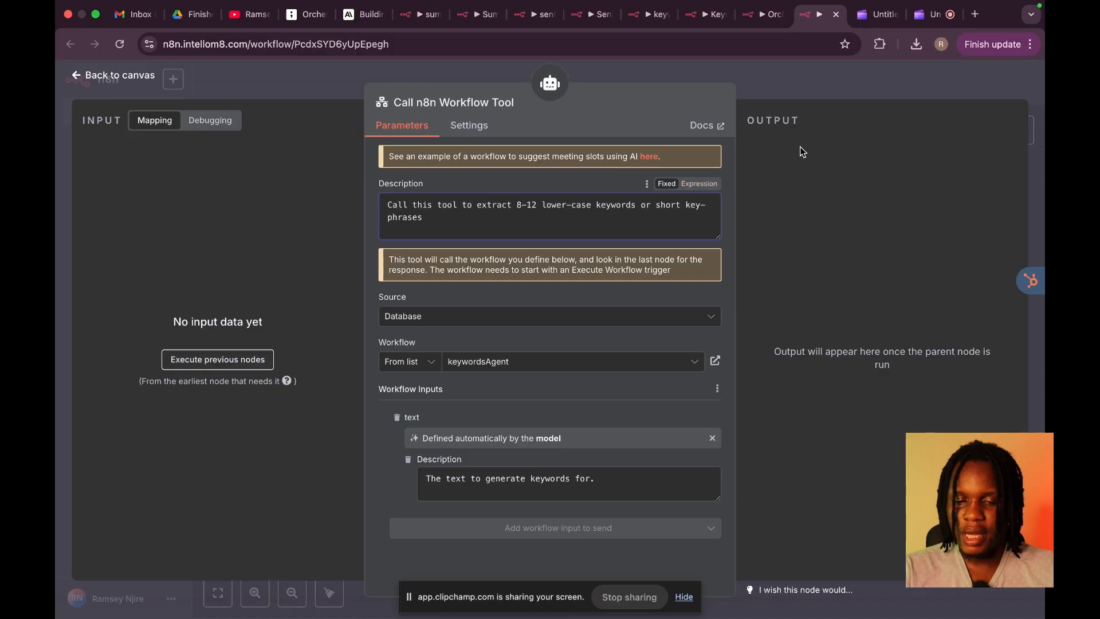
left_click(850, 81)
Step: Rename the remaining Call n8n Workflow Tool node as Keywords Agent
right_click(622, 415)
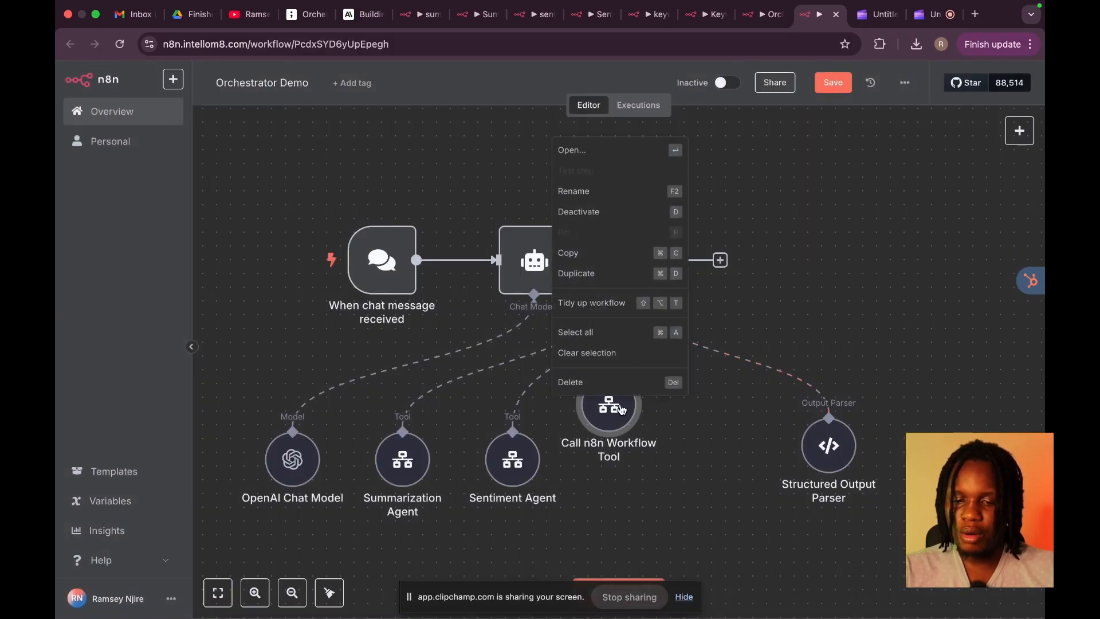
left_click(599, 186)
type("Keywo")
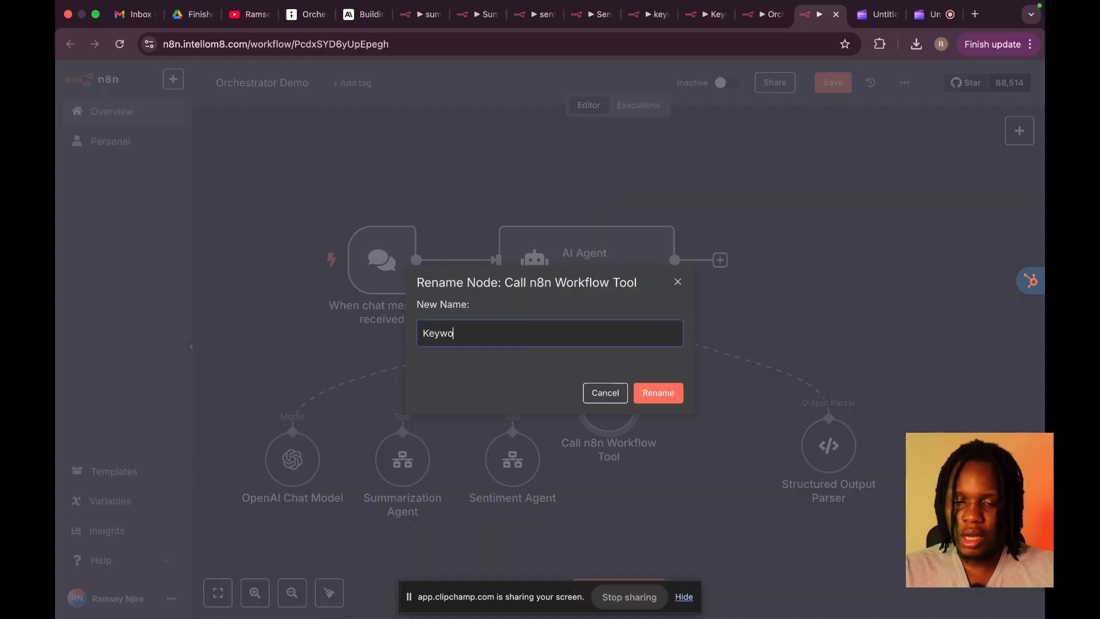
type("rds Agent")
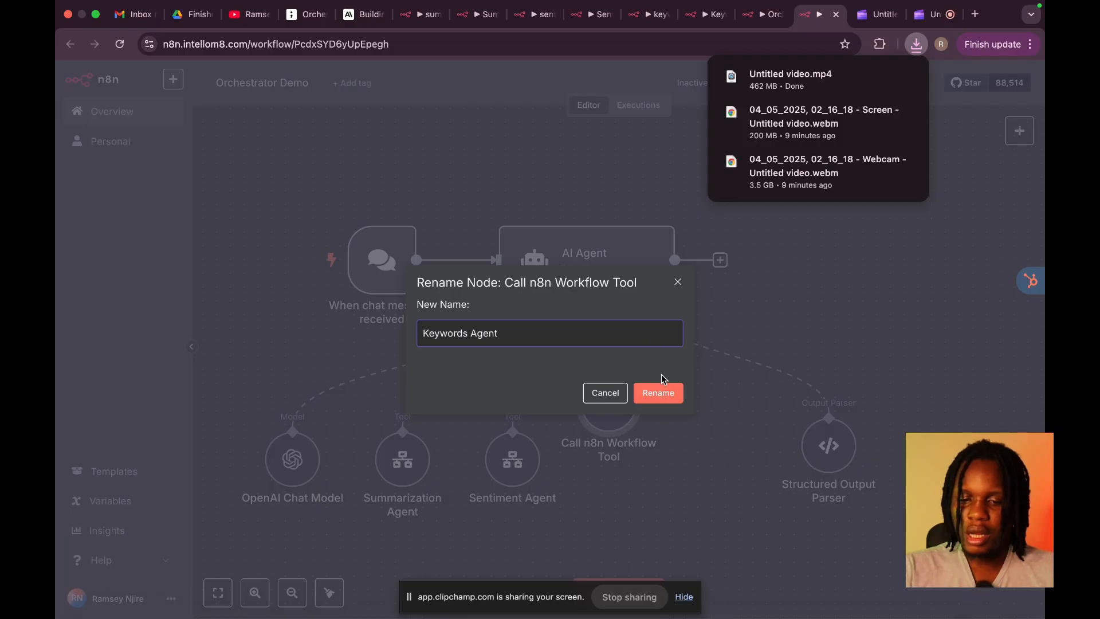
left_click(668, 397)
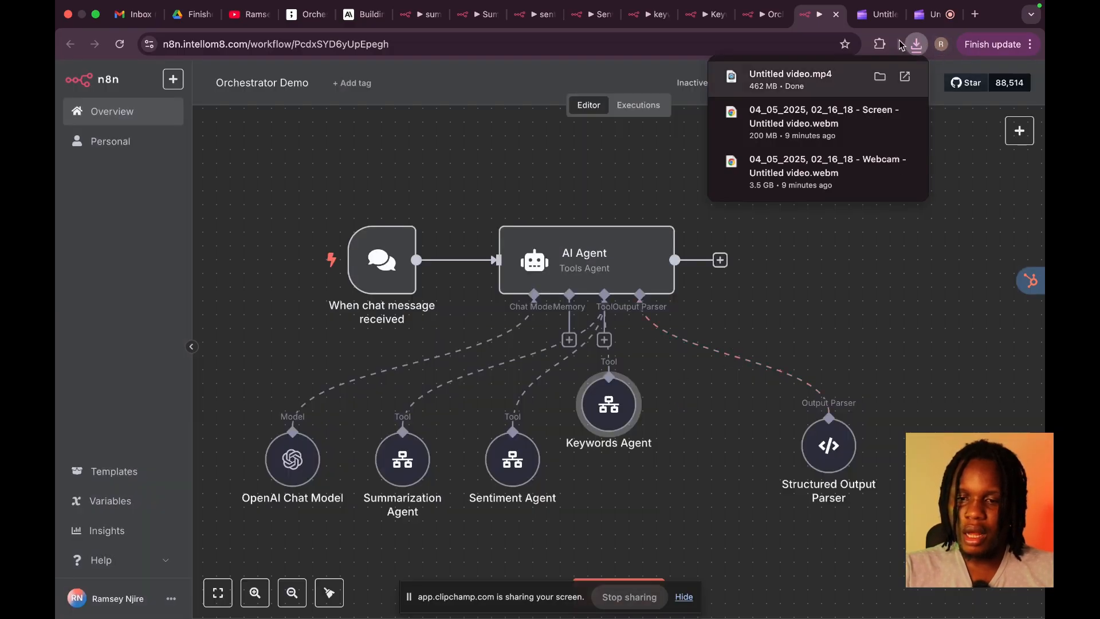
Step: Move the Keywords Agent node between Sentiment Agent and Structured Output Parser, and save the workflow
left_click_drag(614, 427, 693, 467)
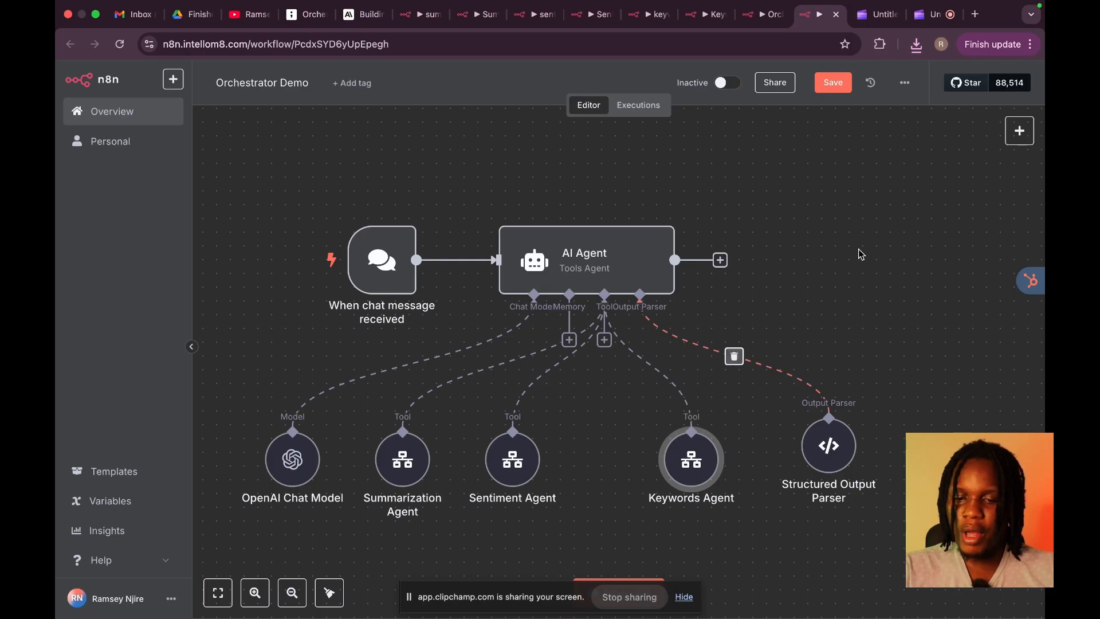
left_click(833, 82)
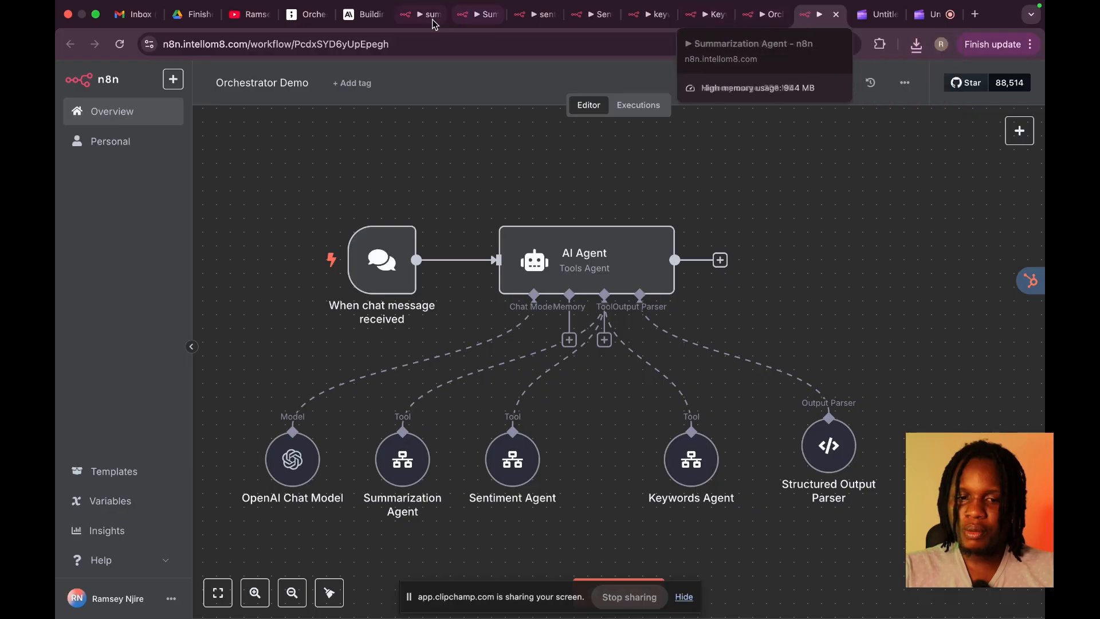
Step: Copy the two introductory paragraphs above "What are agents?" from Anthropic's building-effective-agents article
left_click(361, 15)
scroll(460, 235, "up", 2)
scroll(460, 235, "up", 20)
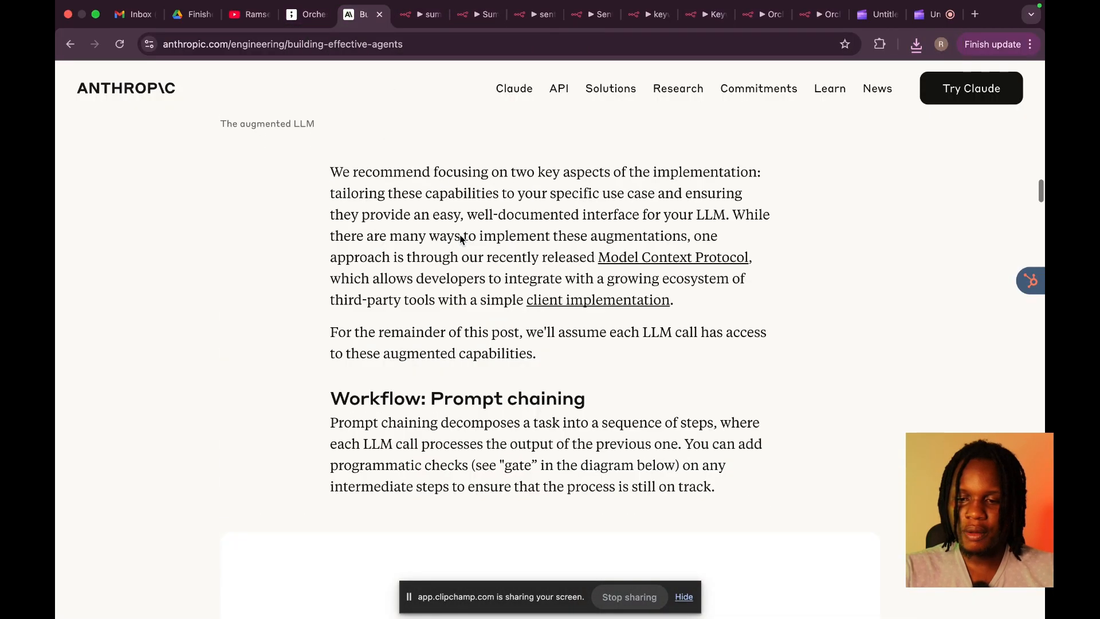
scroll(458, 237, "down", 4)
scroll(445, 259, "down", 2)
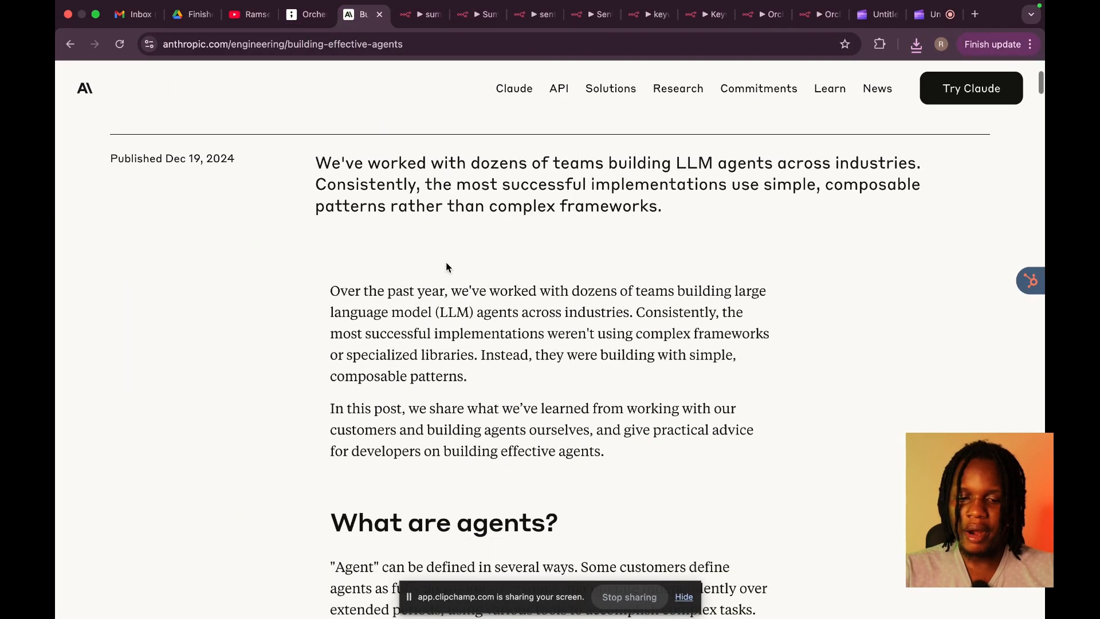
left_click_drag(610, 451, 325, 290)
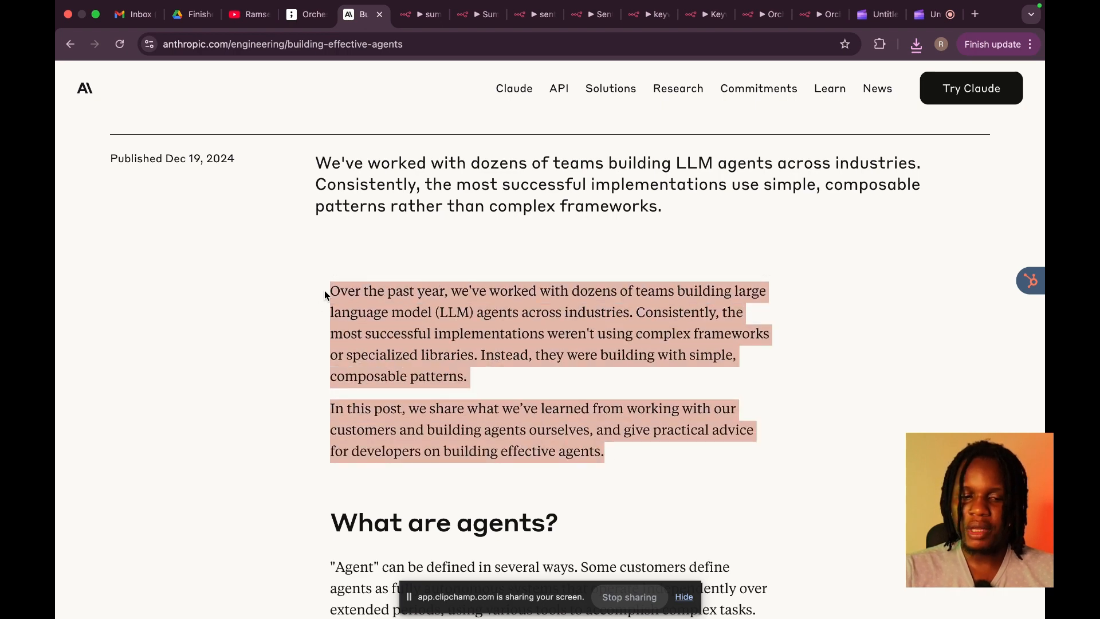
Step: Send the copied article paragraphs as a chat message to test the Orchestrator Demo workflow
left_click(806, 22)
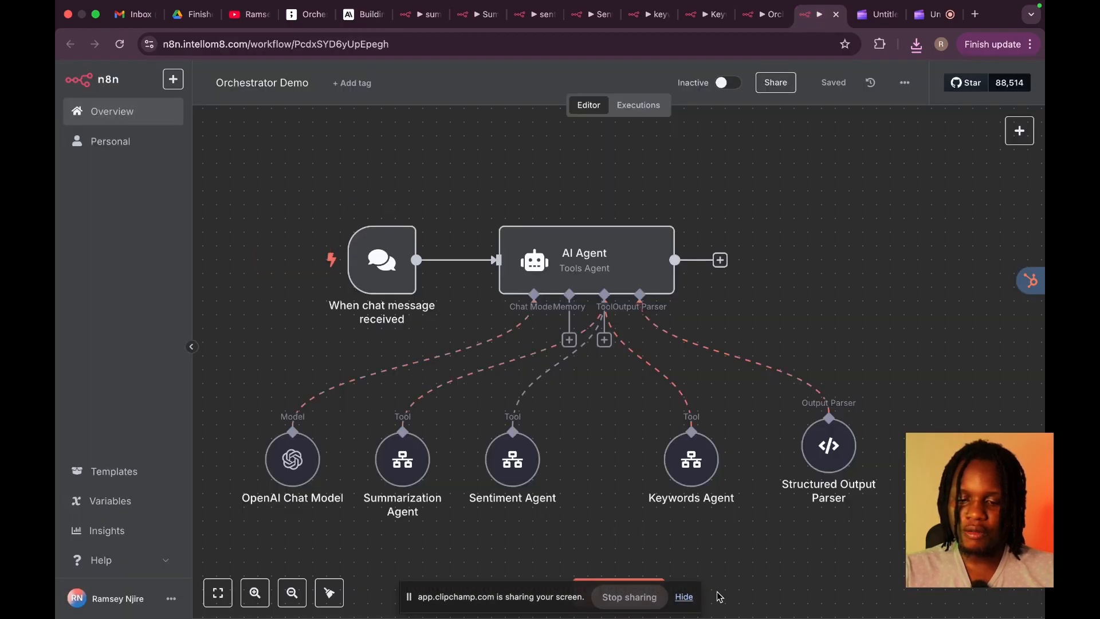
left_click(690, 599)
left_click(602, 594)
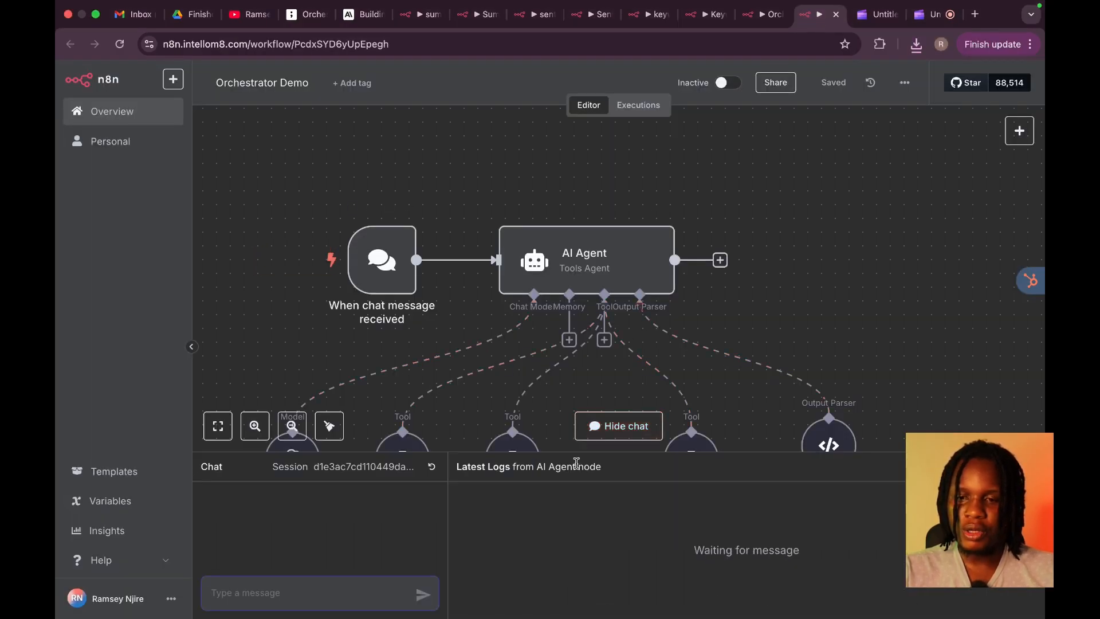
key("super+v")
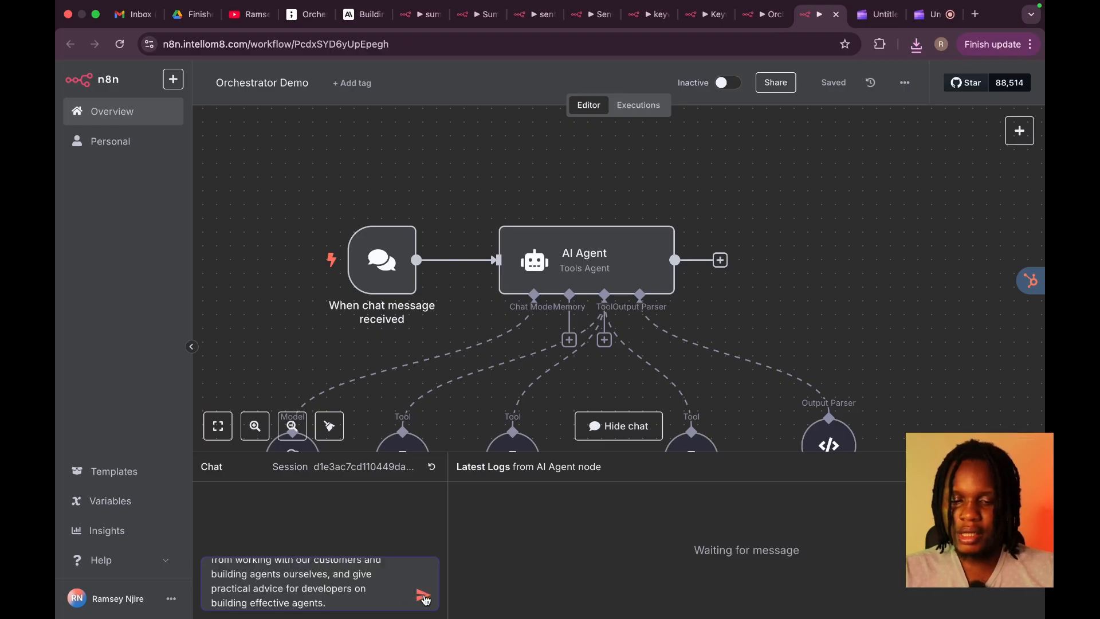
left_click(424, 597)
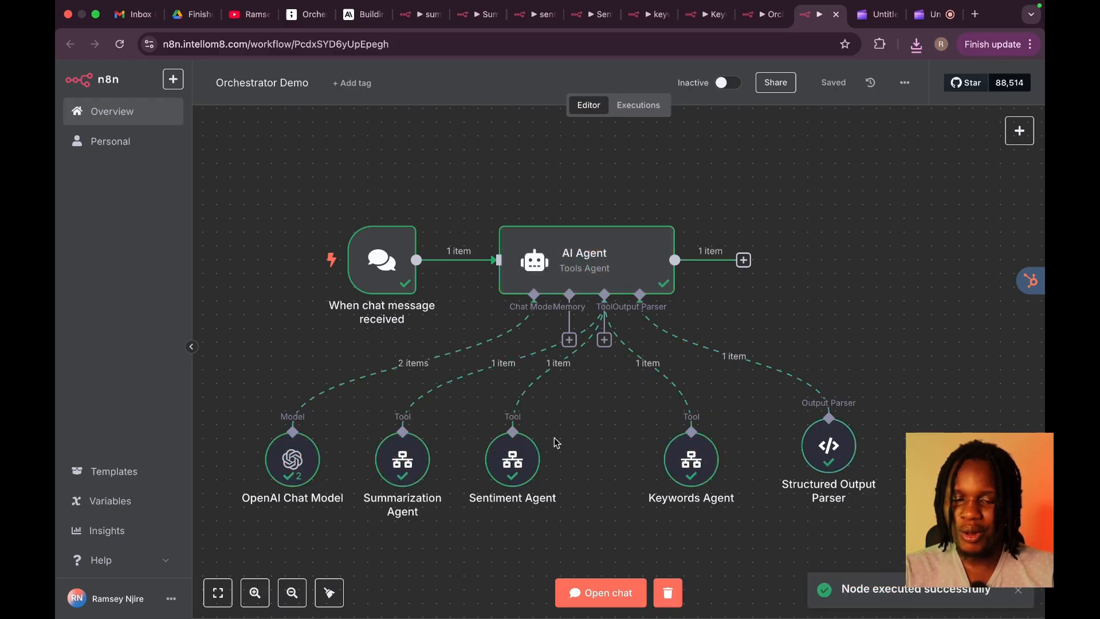
Step: Examine the AI Agent node's JSON output for the summary, sentiment and keywords, and return to the canvas
double_click(565, 250)
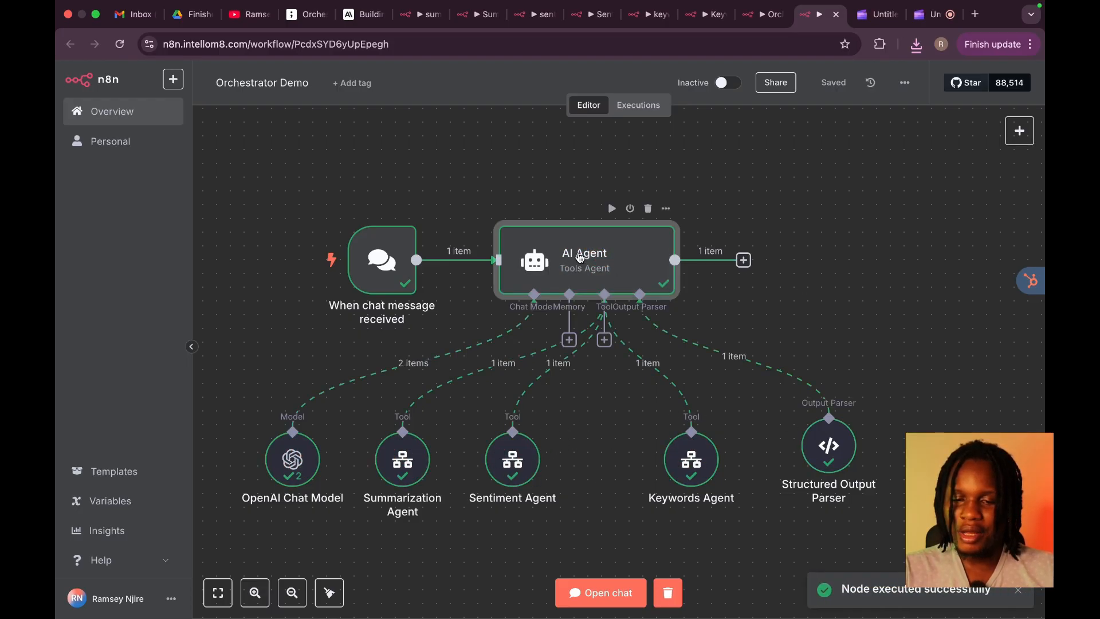
scroll(797, 219, "down", 4)
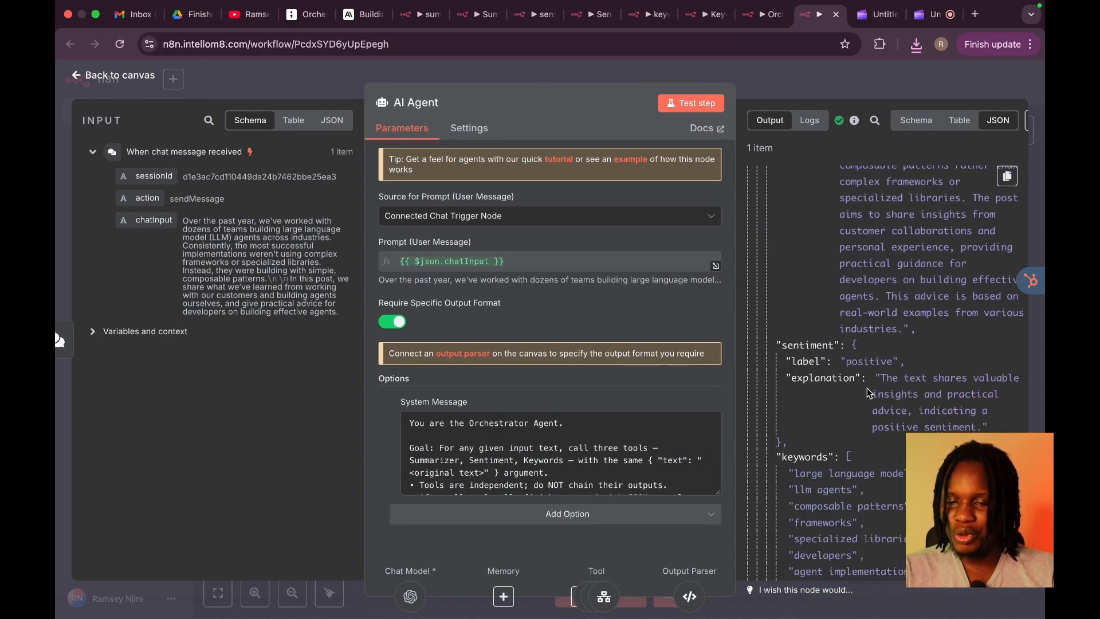
scroll(870, 393, "down", 4)
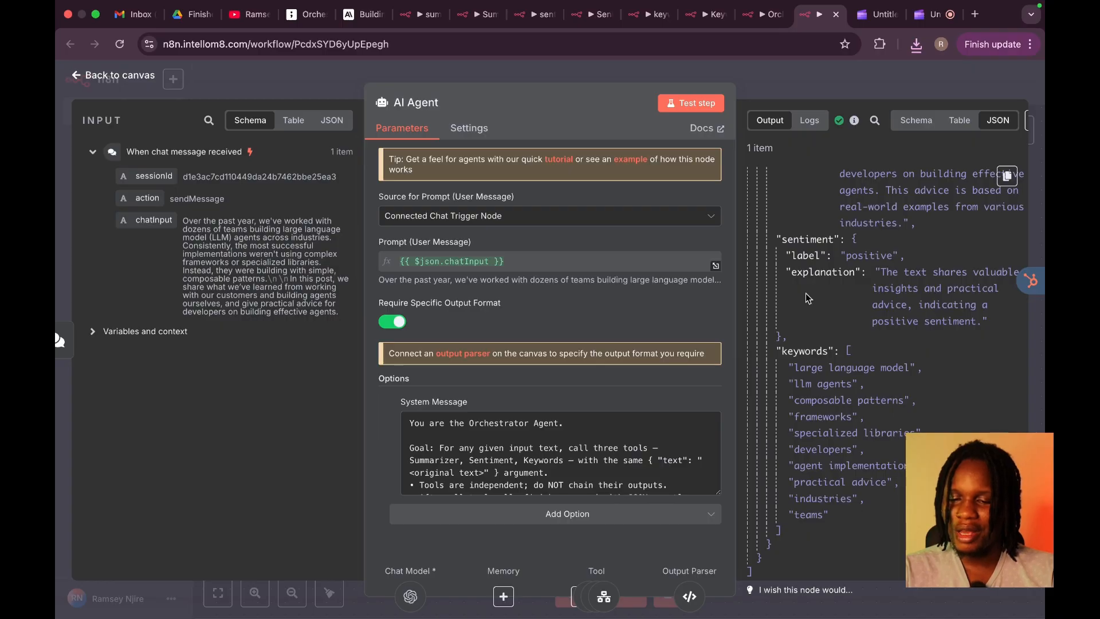
left_click(816, 81)
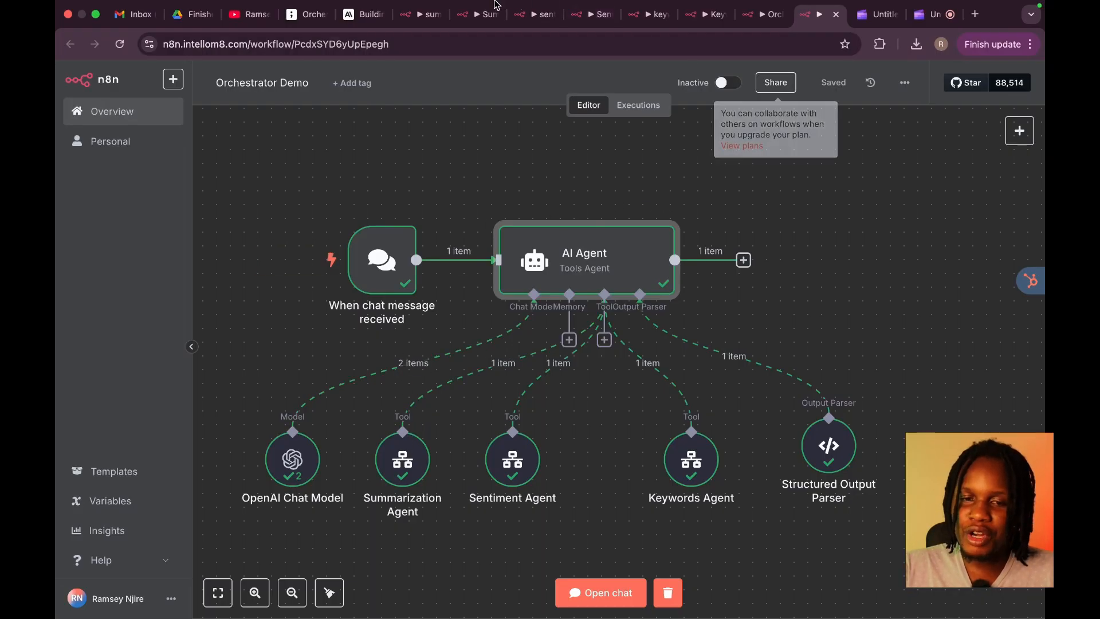
Step: Review the Orchestrator-Workers diagrams in tldraw, comparing the combined and separate-synthesizer patterns, and return to the Orchestrator Demo workflow
left_click(307, 15)
scroll(560, 311, "down", 5)
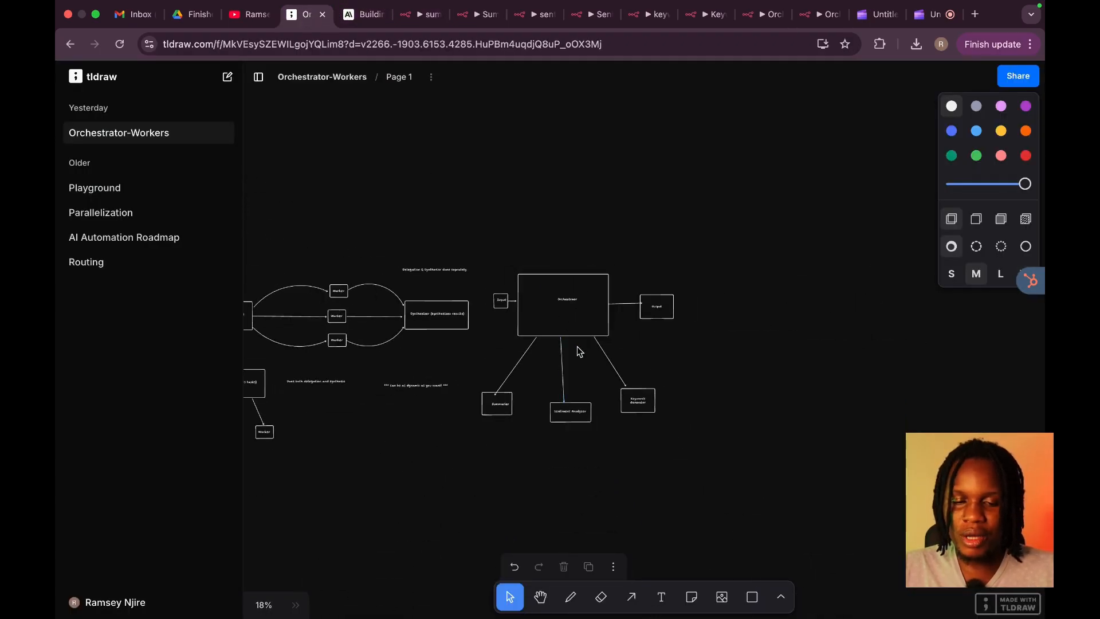
scroll(577, 351, "left", 10)
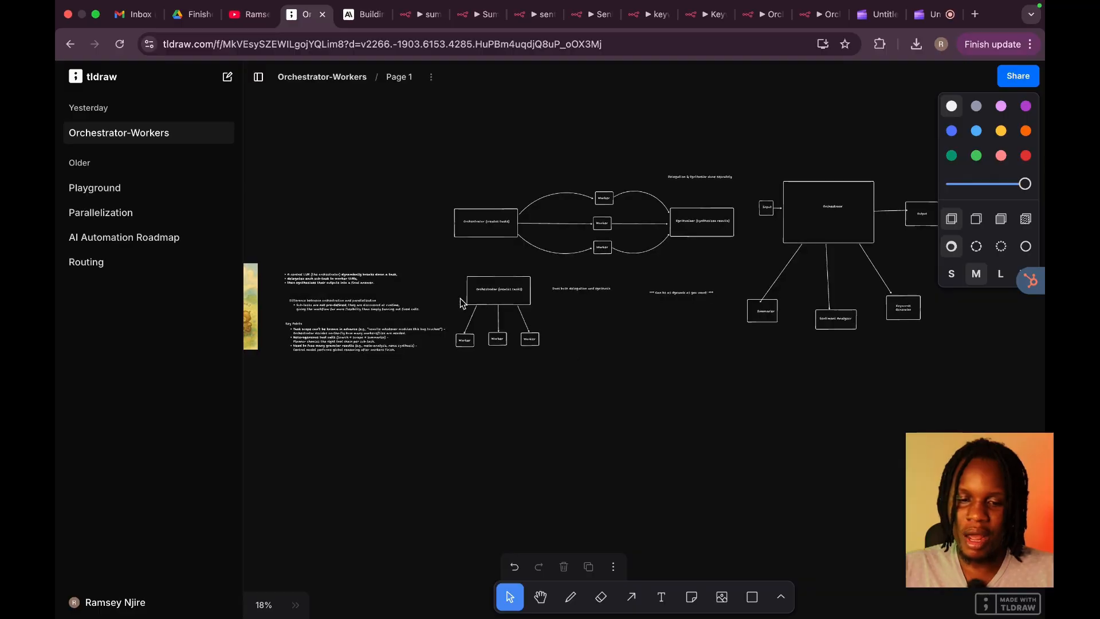
scroll(481, 297, "up", 5)
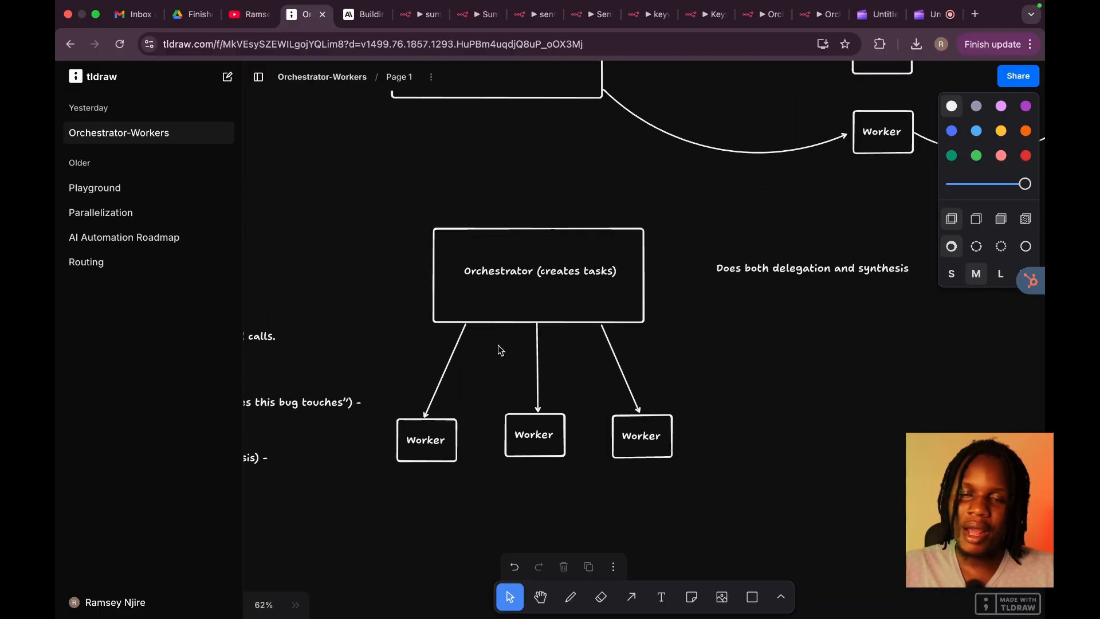
scroll(499, 349, "up", 5)
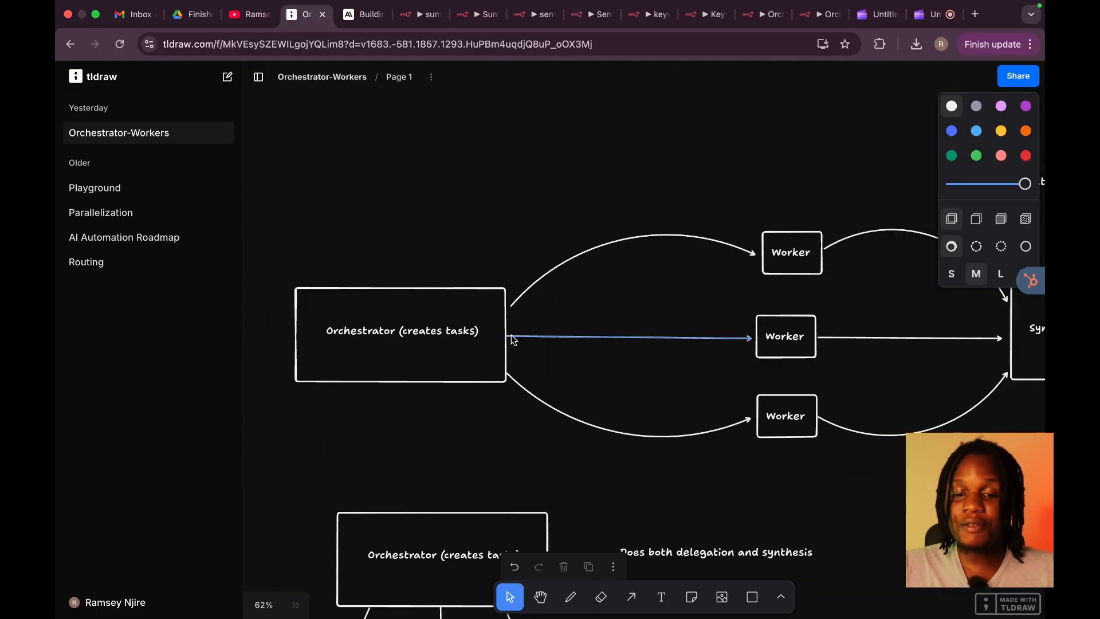
left_click(821, 21)
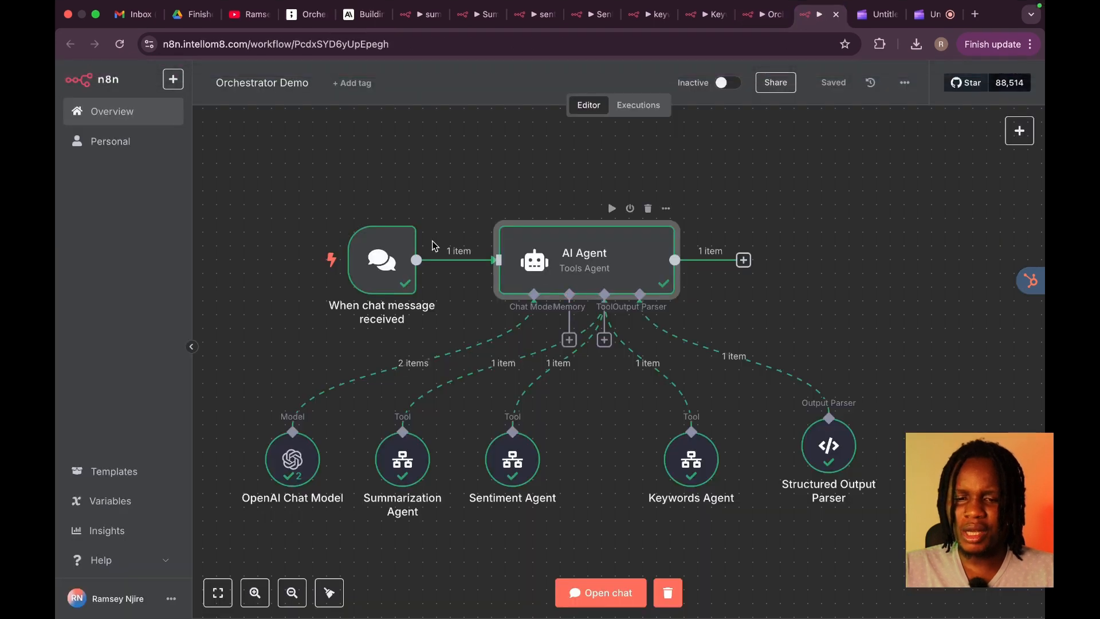